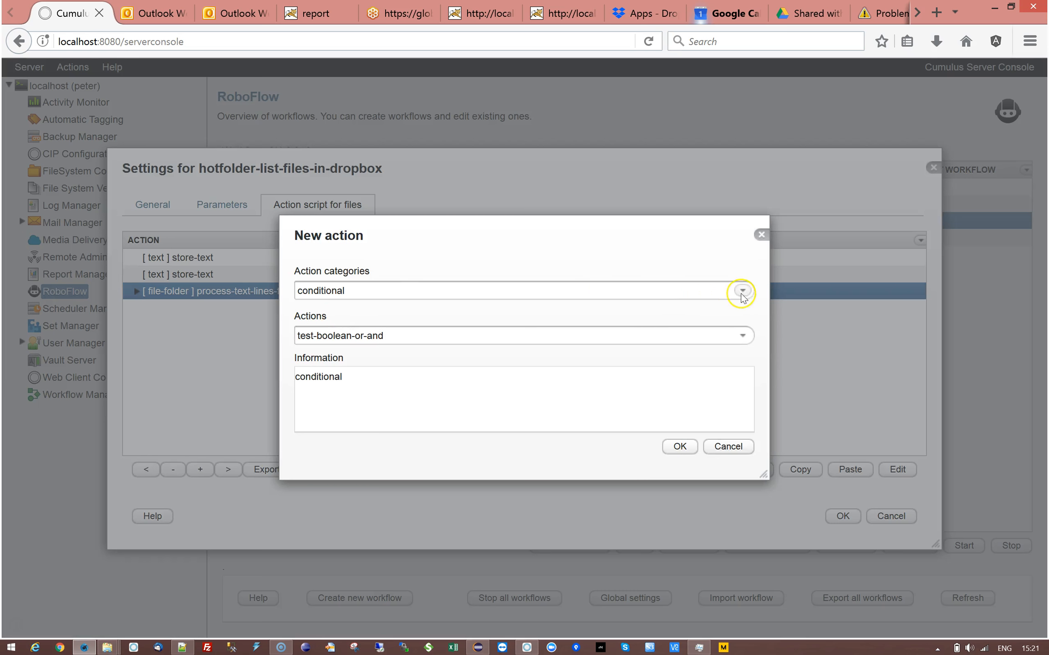
Step: Review the actions offered in the dropbox category for a new action, and dismiss the dialog without adding one
click(743, 292)
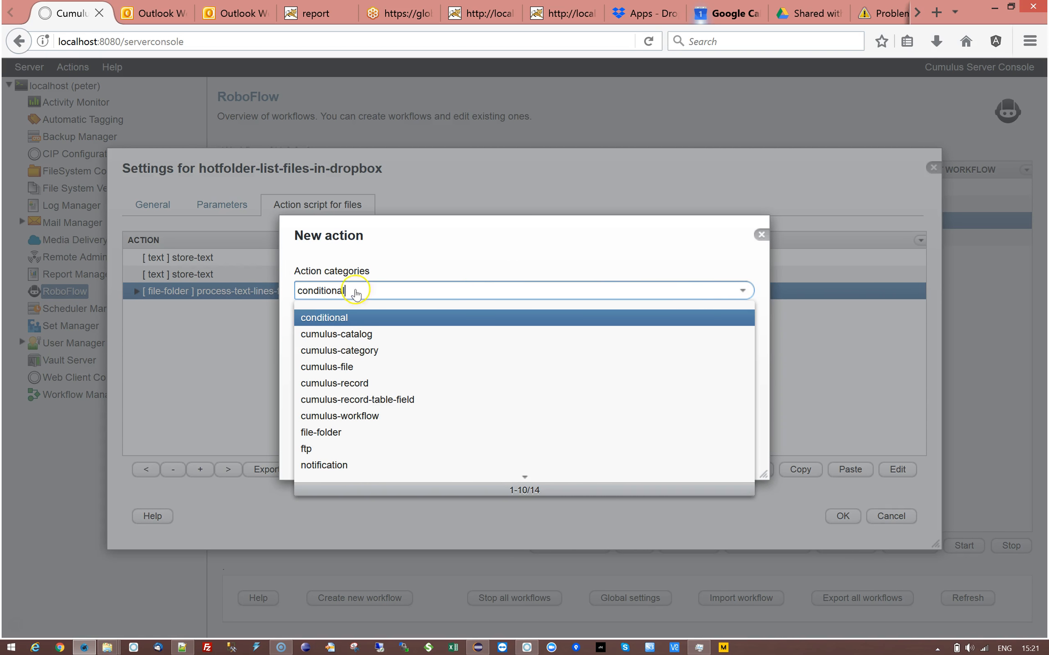
scroll(537, 419, down, 3)
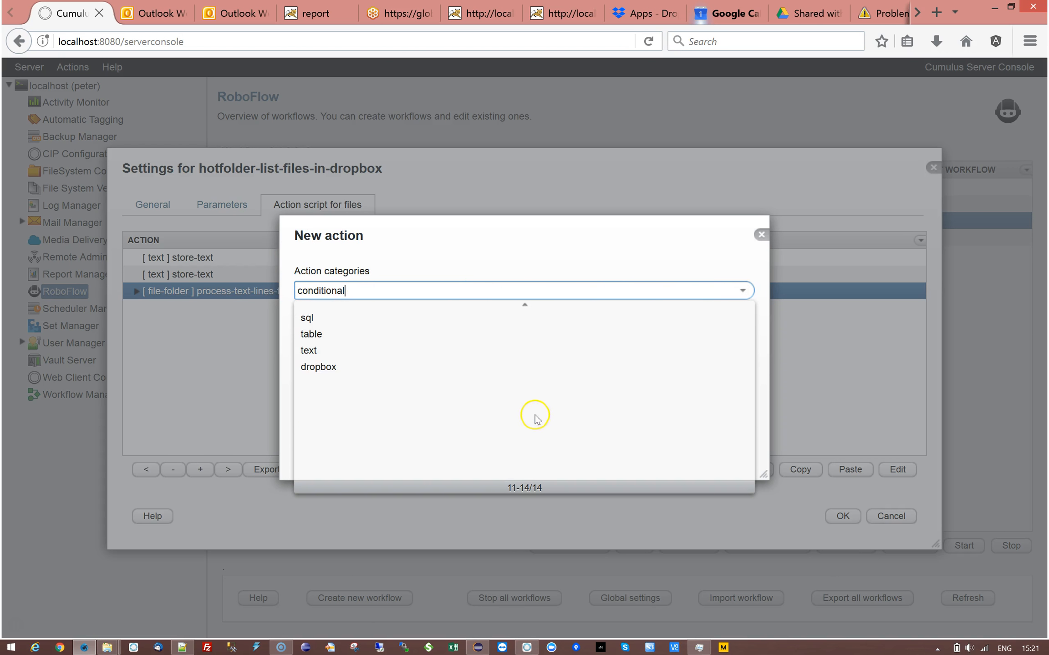
click(305, 371)
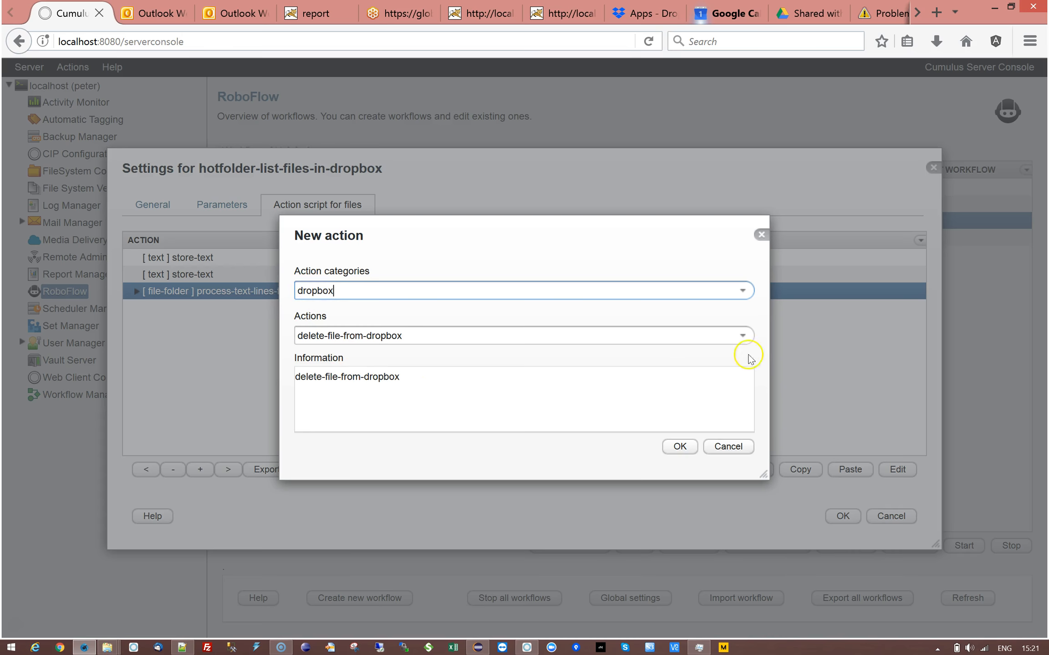
click(743, 335)
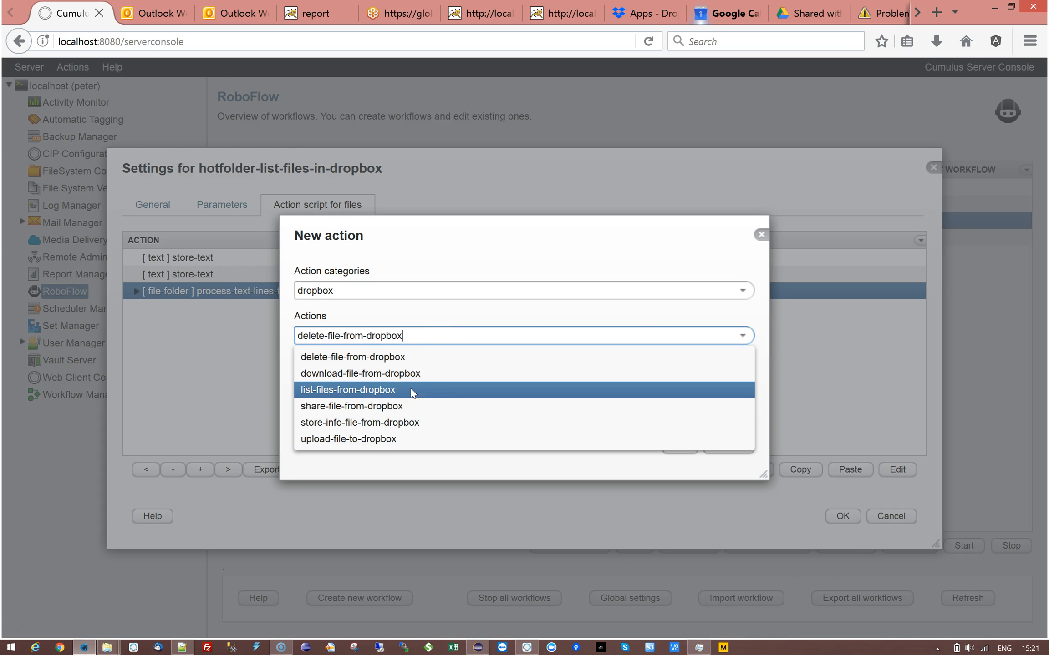
click(334, 410)
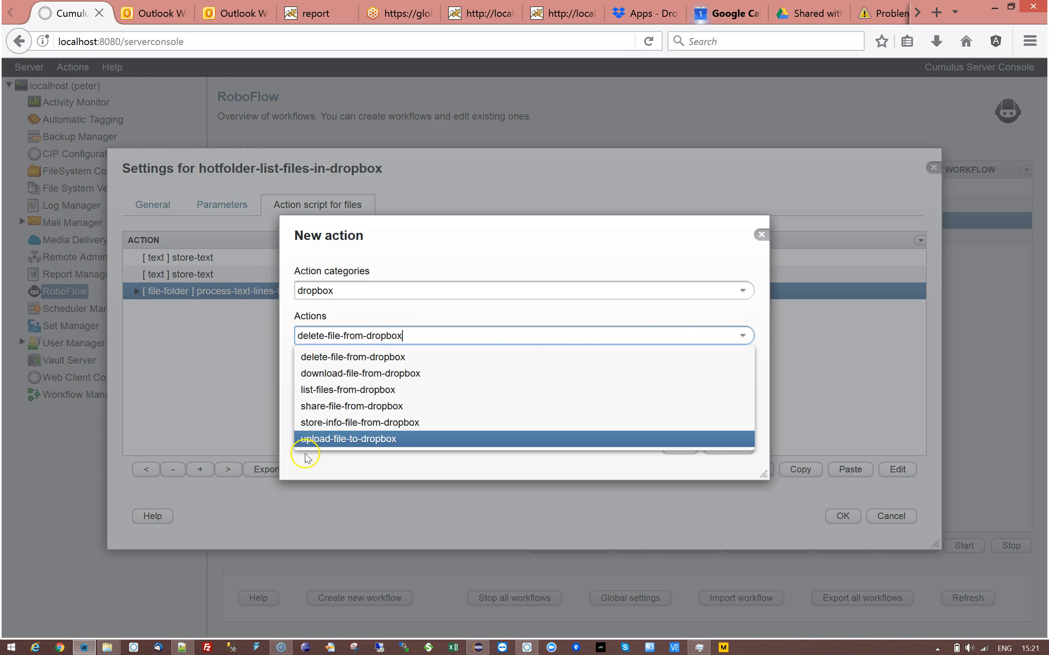
click(363, 469)
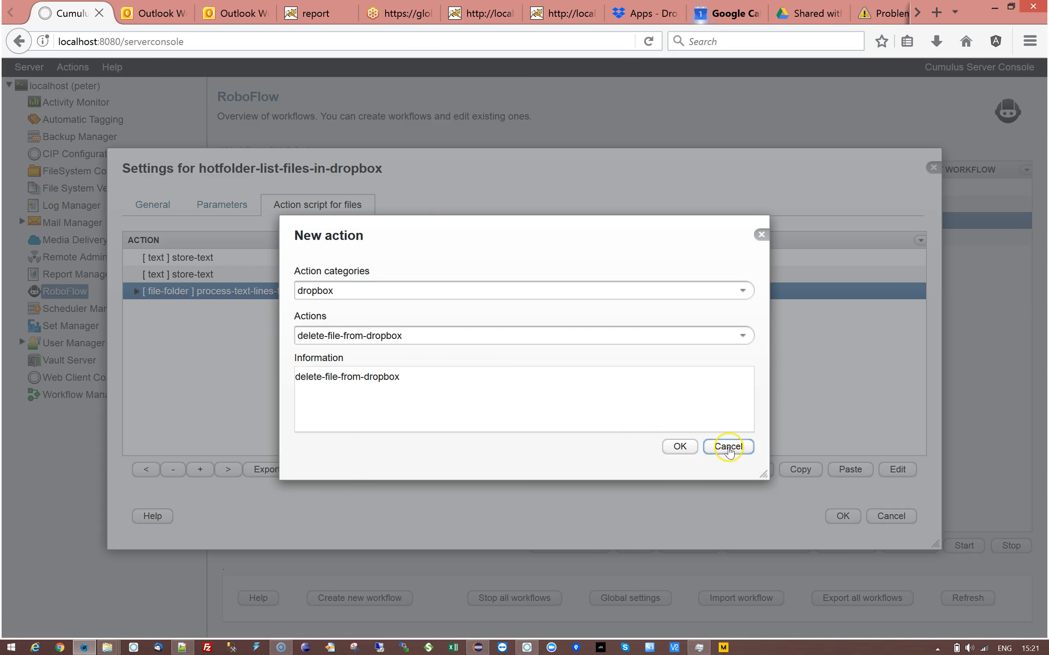
click(729, 447)
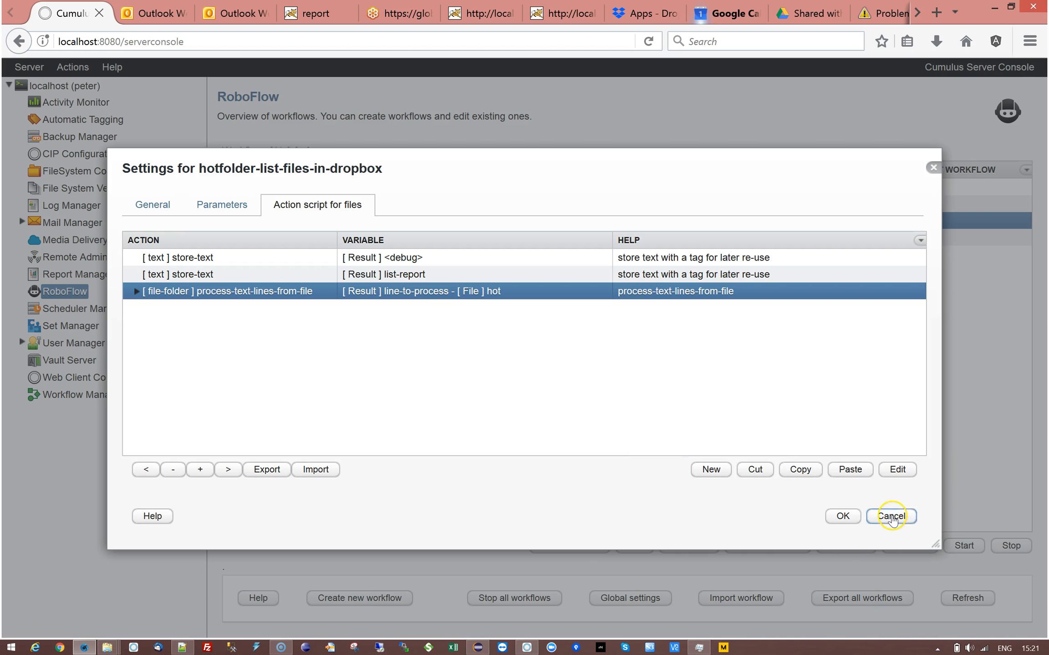
Step: Close the workflow settings without saving and select the hotfolder-list-files-in-dropbox workflow in the overview
click(891, 517)
click(266, 239)
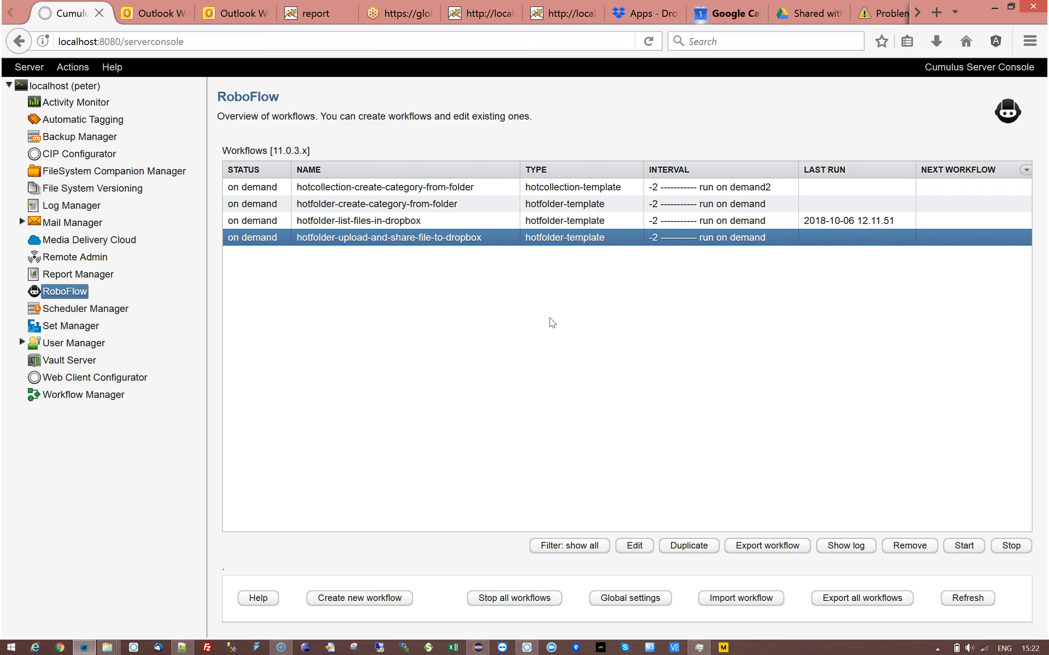
click(399, 223)
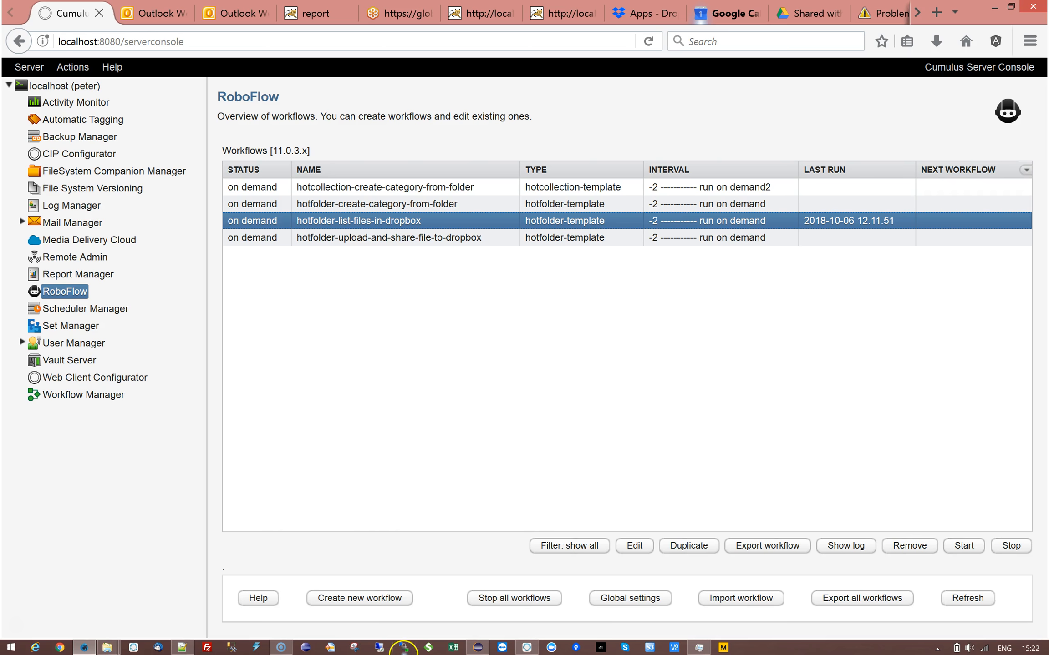
Step: Switch to Dropbox, open the CLOUDBU folder under Apps and examine its subfolders and backup files
click(639, 10)
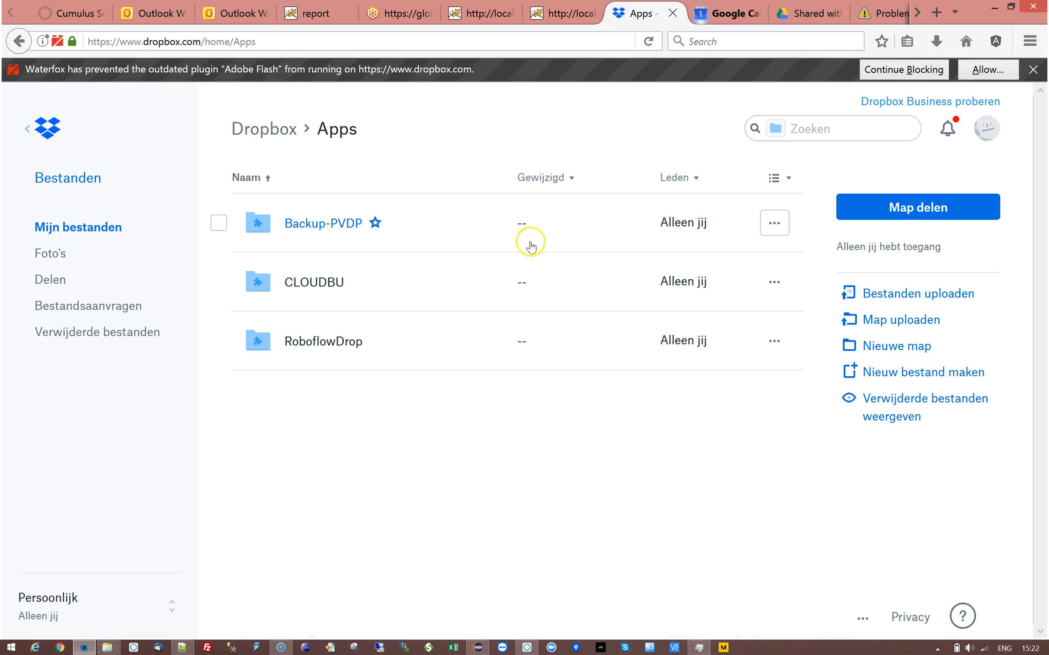
click(302, 283)
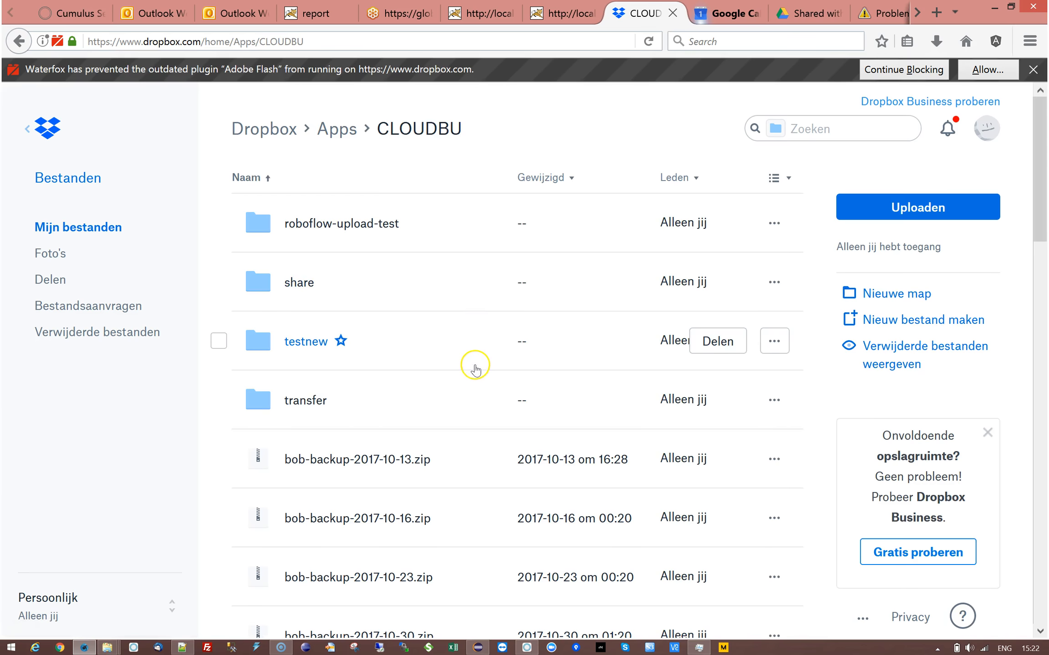
scroll(455, 378, down, 5)
scroll(396, 437, down, 7)
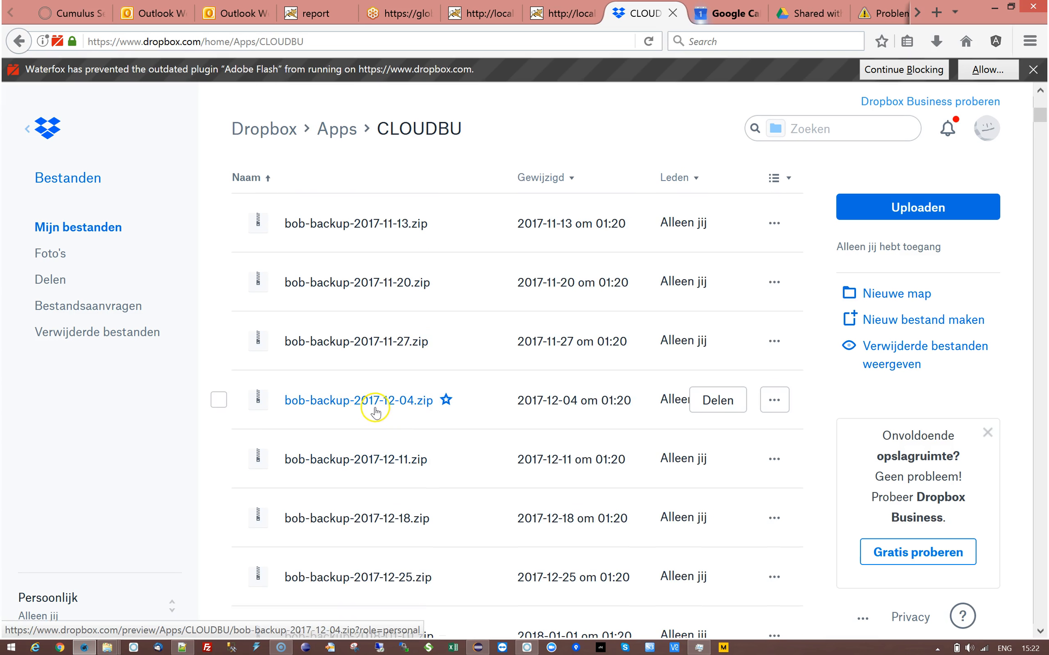
scroll(391, 407, down, 9)
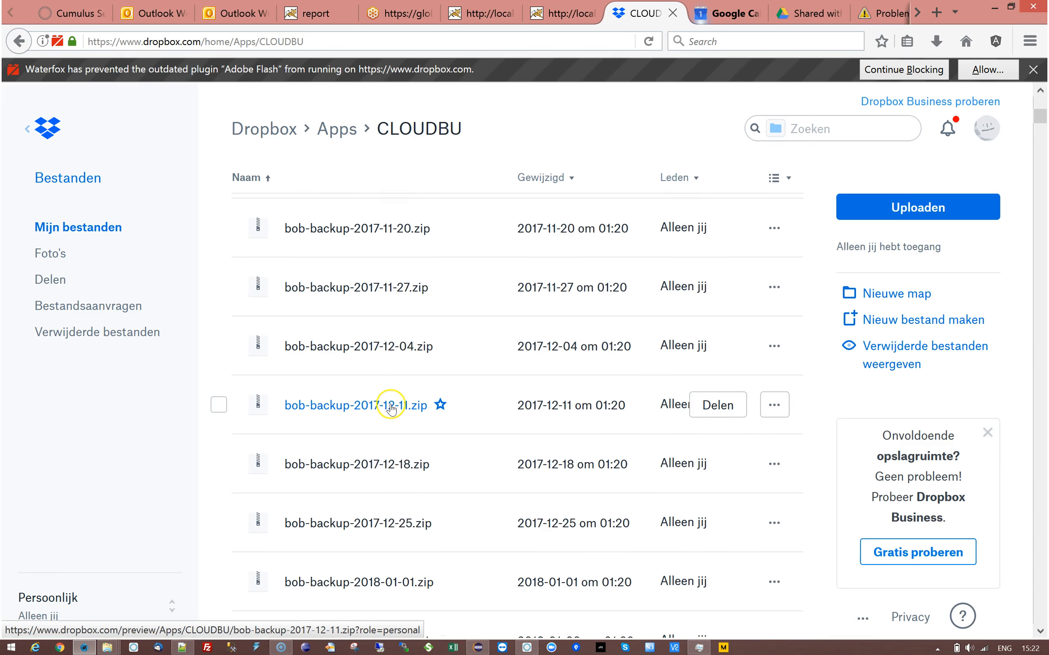
scroll(386, 411, down, 14)
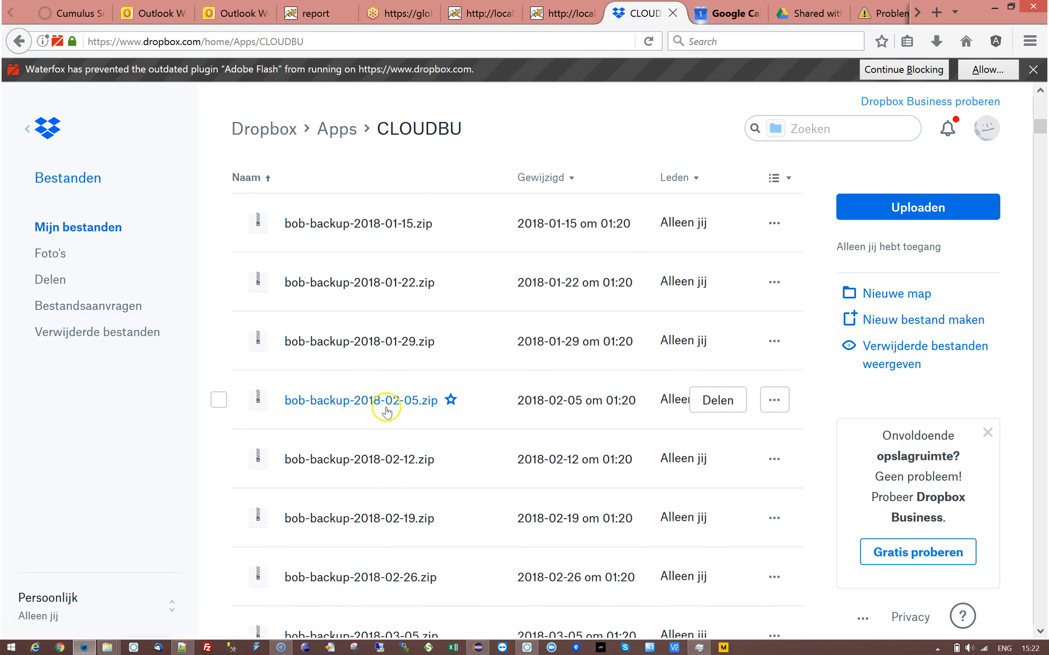
scroll(386, 412, down, 15)
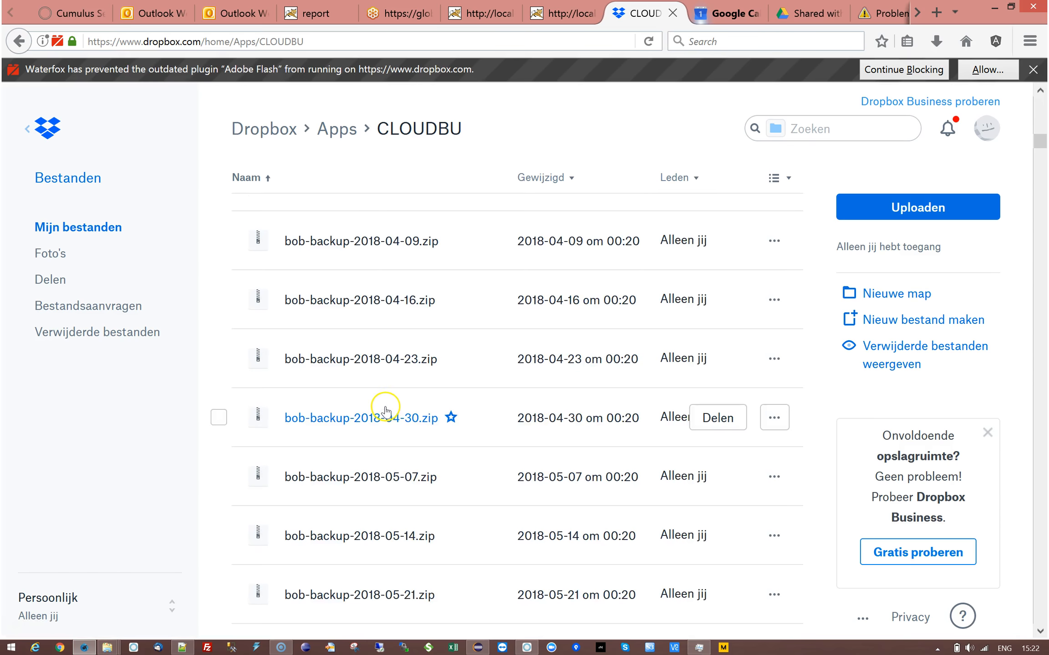
scroll(395, 400, down, 13)
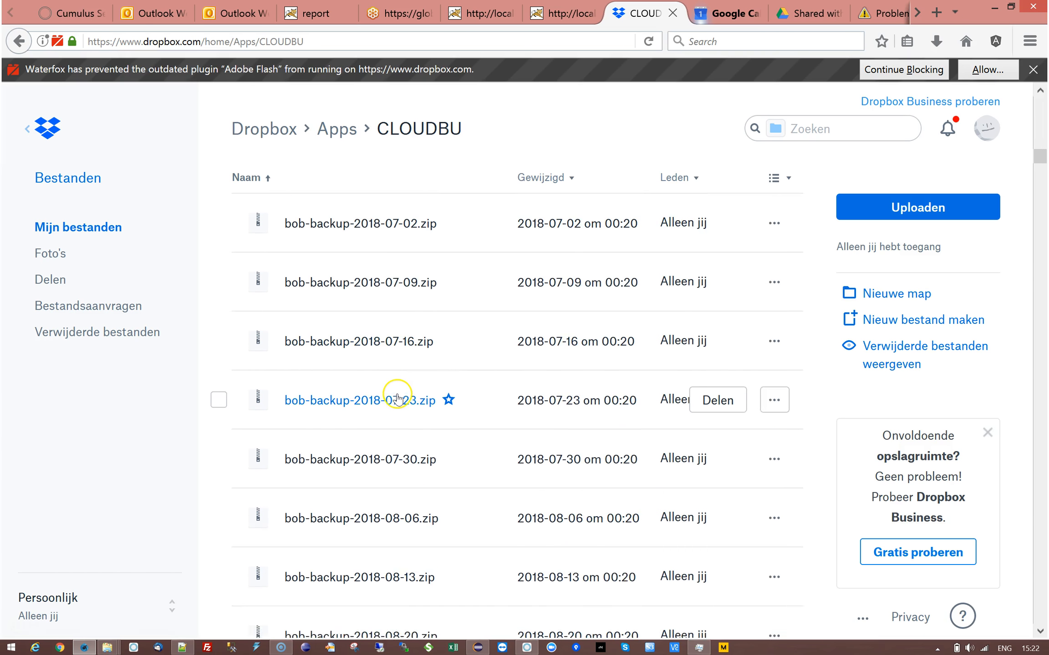
scroll(391, 400, down, 14)
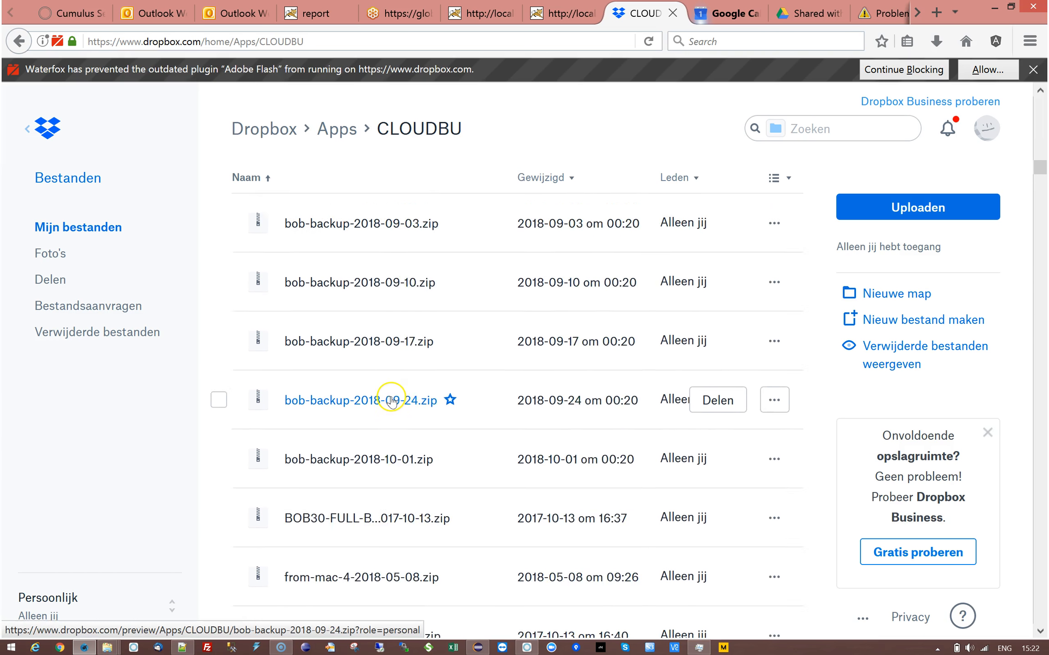
scroll(388, 400, down, 12)
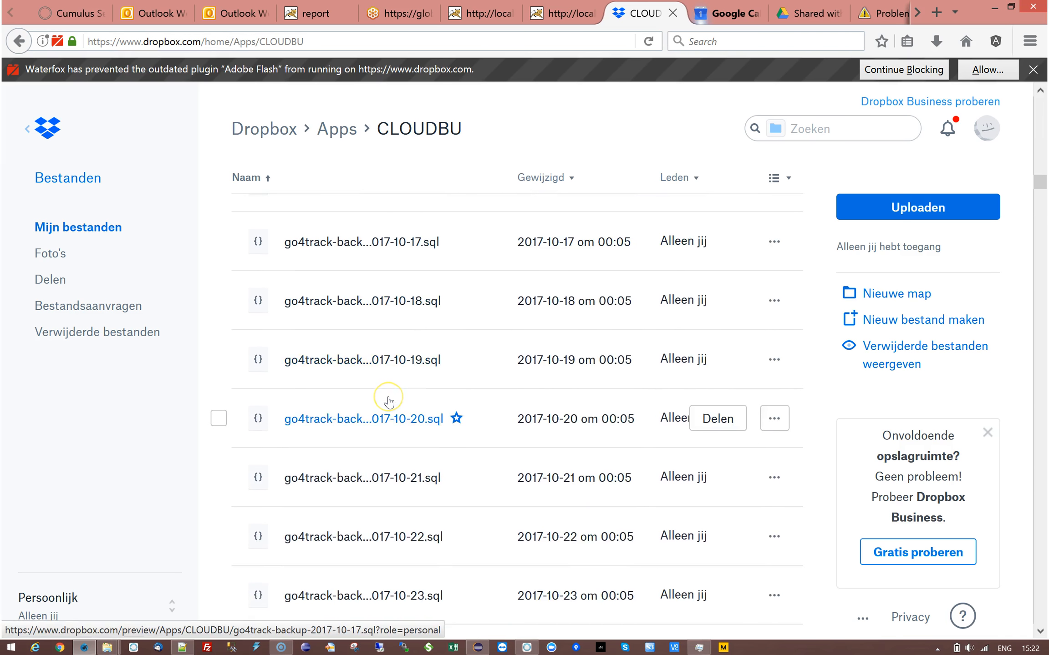
scroll(386, 403, down, 7)
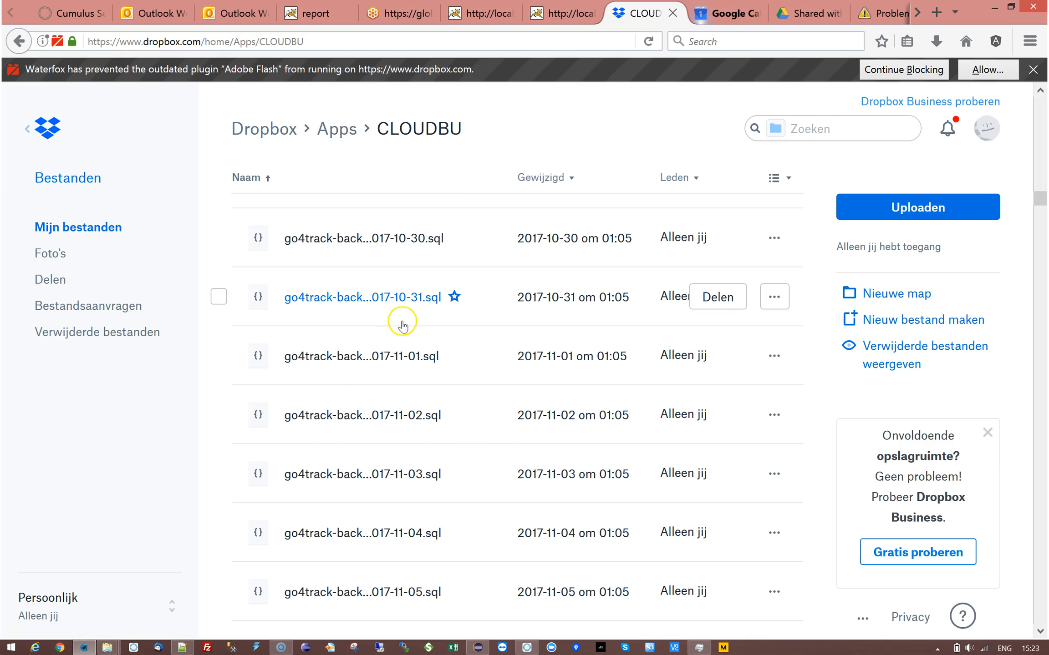
scroll(476, 328, up, 2)
scroll(477, 330, up, 10)
scroll(473, 348, up, 18)
scroll(464, 355, up, 14)
scroll(456, 371, up, 12)
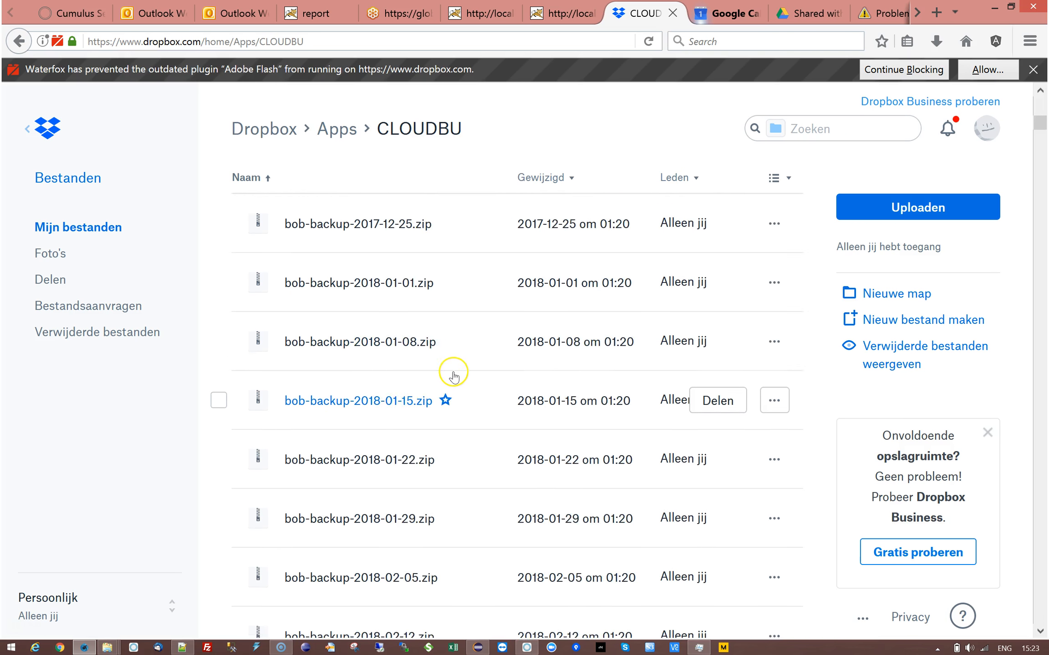
scroll(455, 376, up, 11)
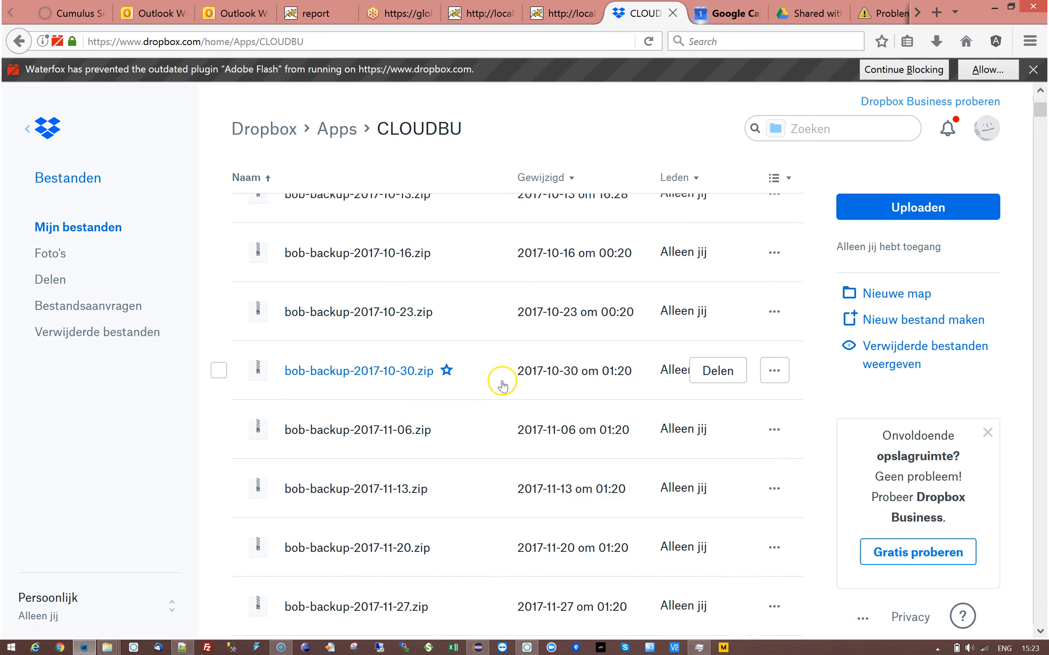
scroll(489, 390, up, 5)
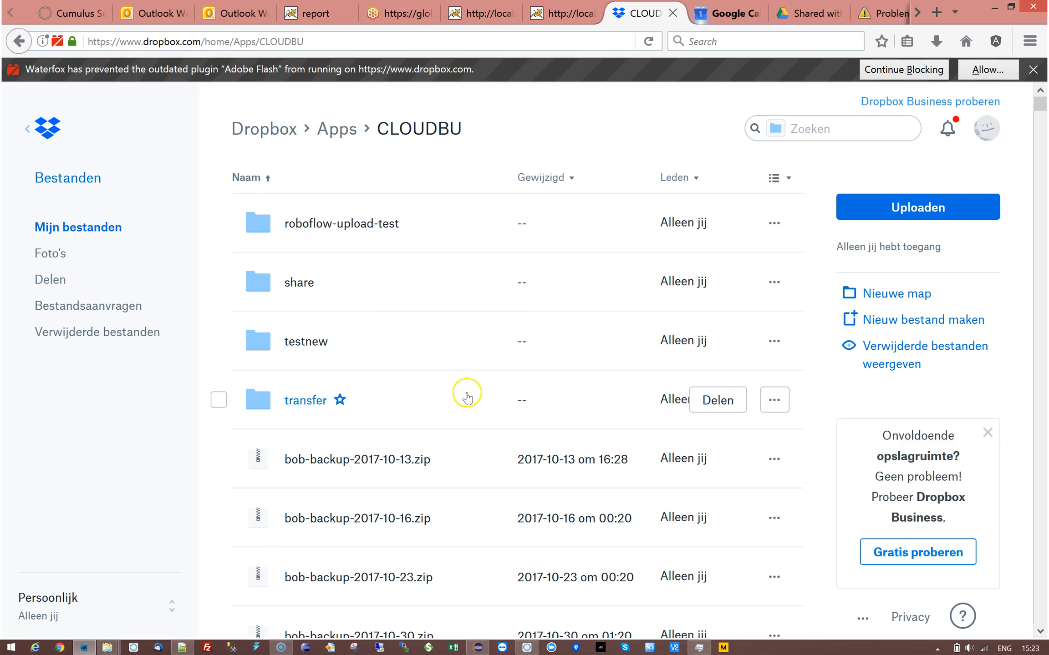
scroll(470, 388, down, 6)
scroll(468, 397, down, 5)
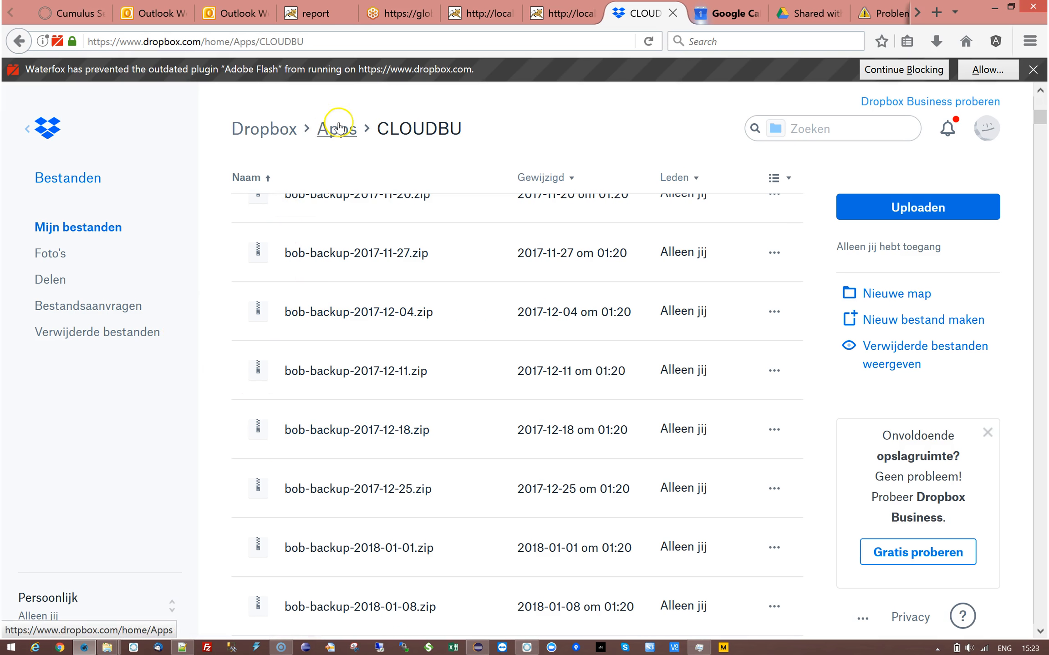
Step: Return to the Cumulus Server Console and view the Hot folder parameter of the hotfolder-list-files-in-dropbox workflow
click(59, 14)
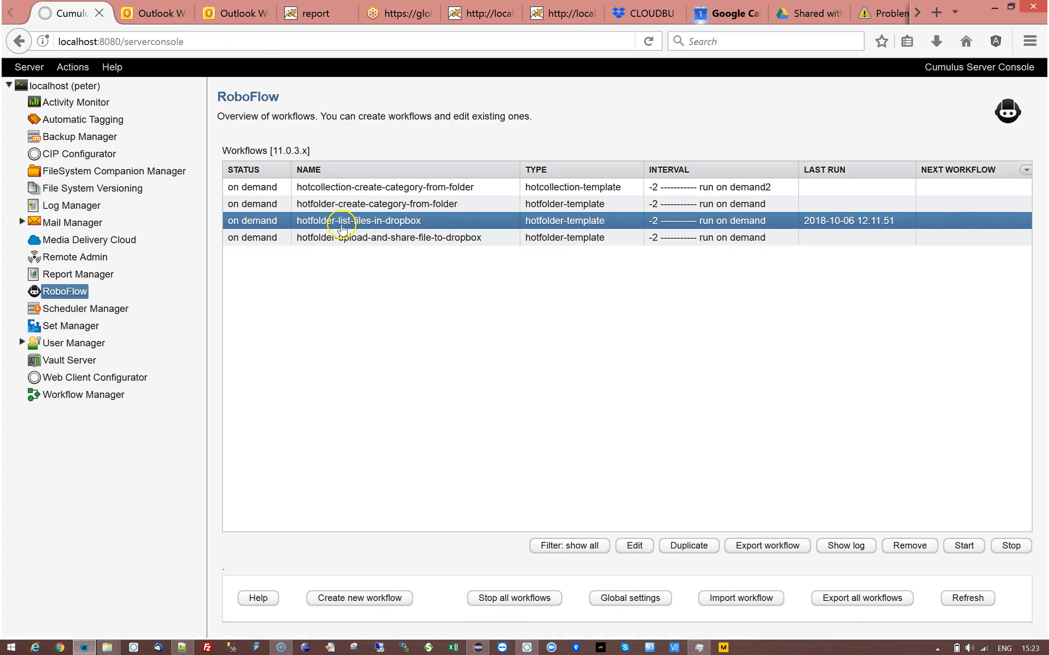
double_click(397, 223)
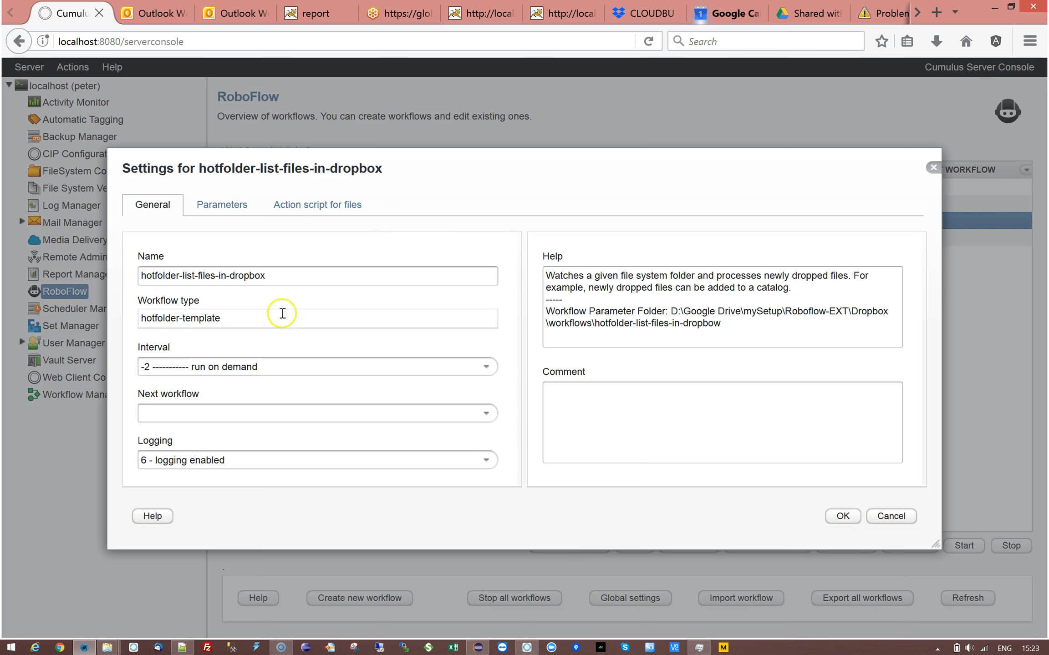
click(236, 206)
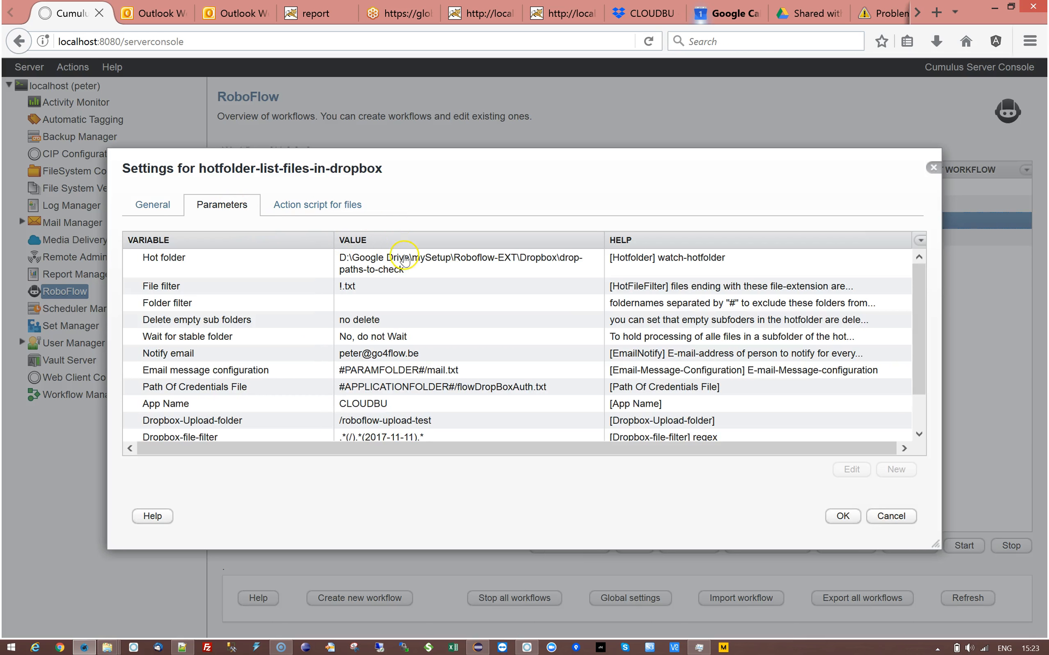
click(405, 262)
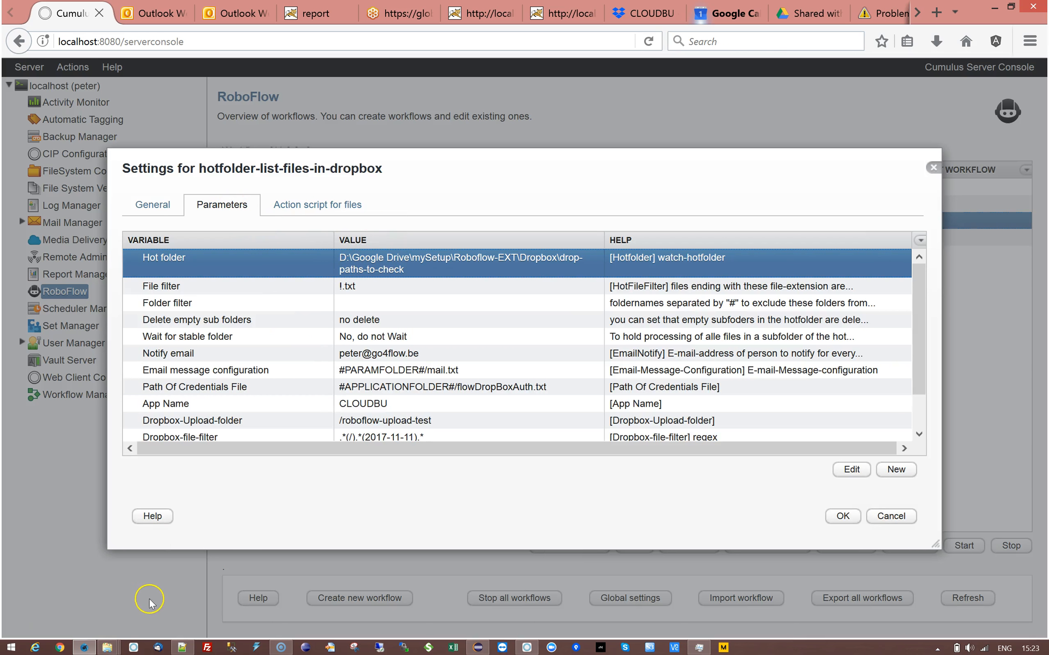
Step: Switch to Notepad++ and check the Dropbox path listed in list.txt
click(182, 647)
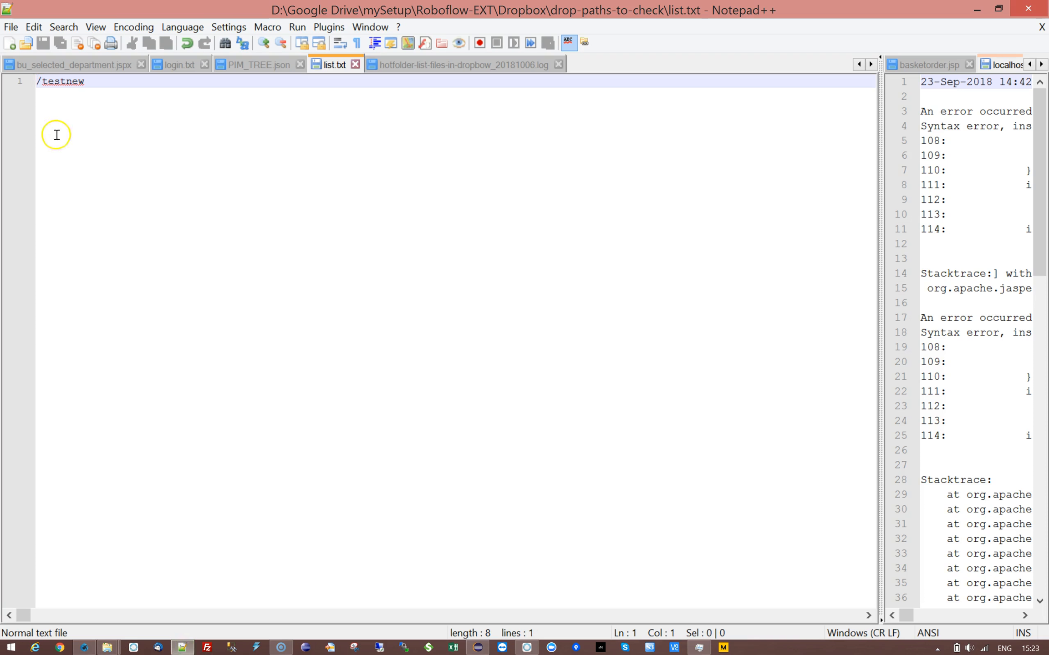
click(91, 81)
Step: Switch back to Dropbox, examine the files in the share folder inside CLOUDBU, and return to the CLOUDBU folder
click(84, 647)
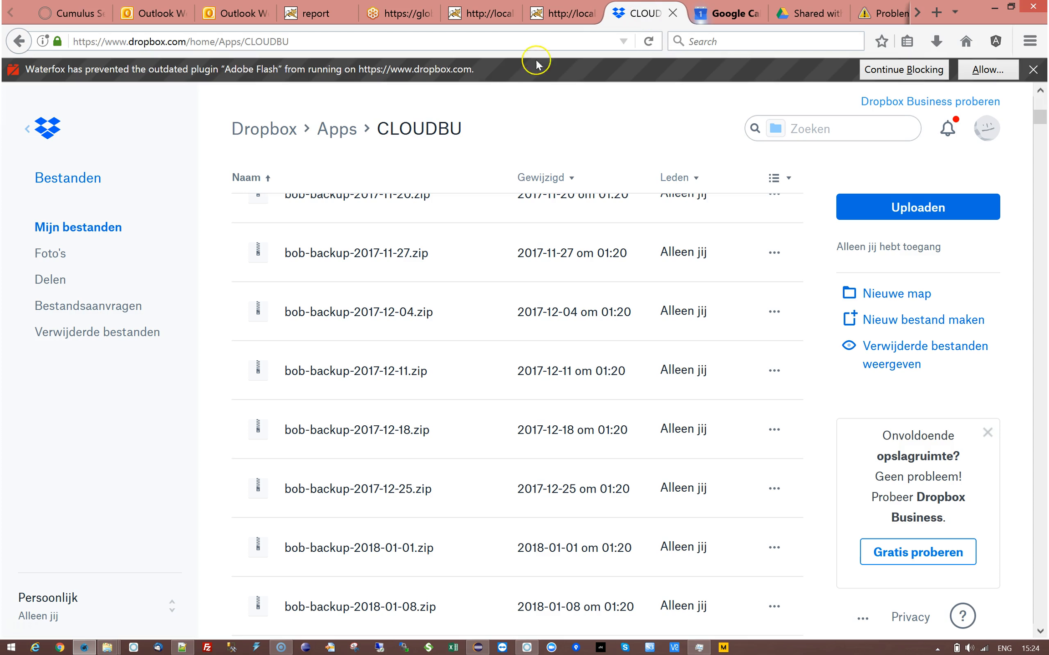
click(642, 13)
click(332, 132)
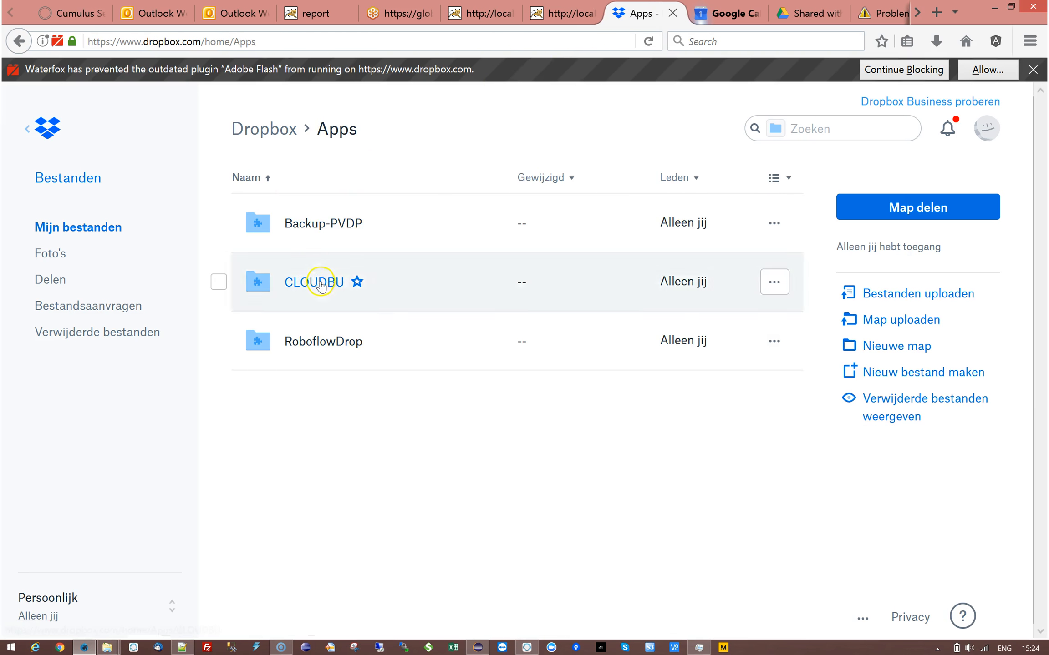
click(311, 282)
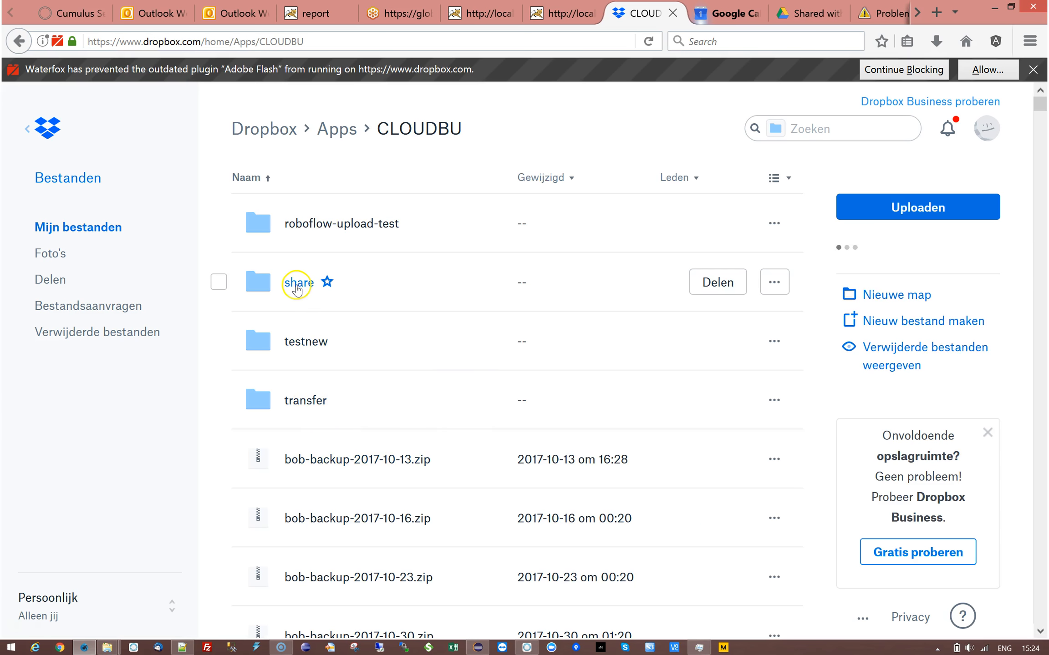
click(297, 285)
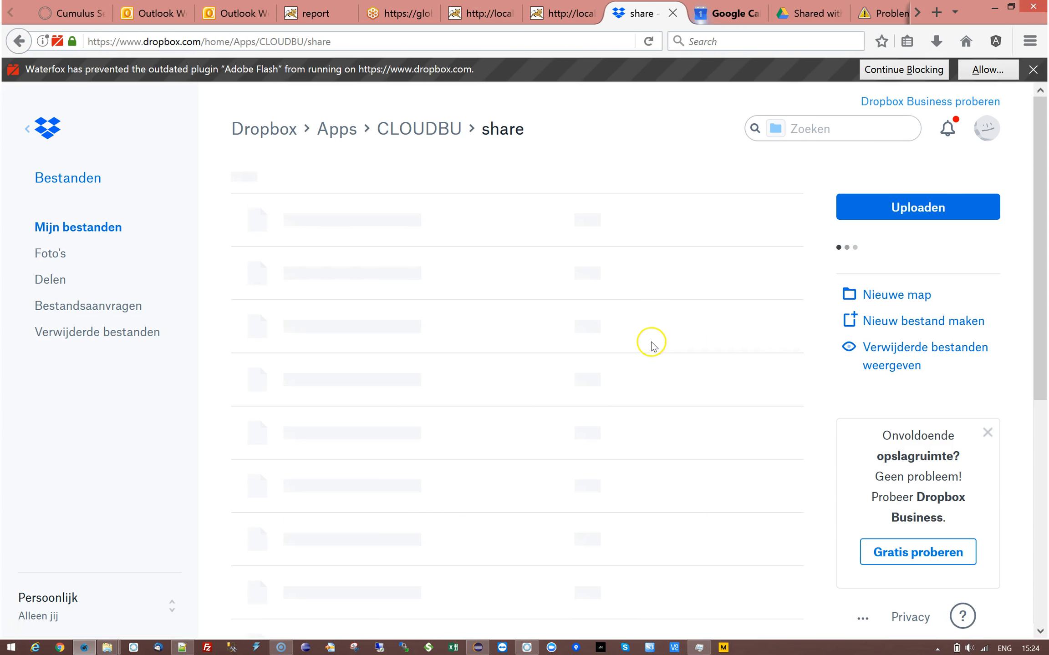
scroll(460, 382, down, 5)
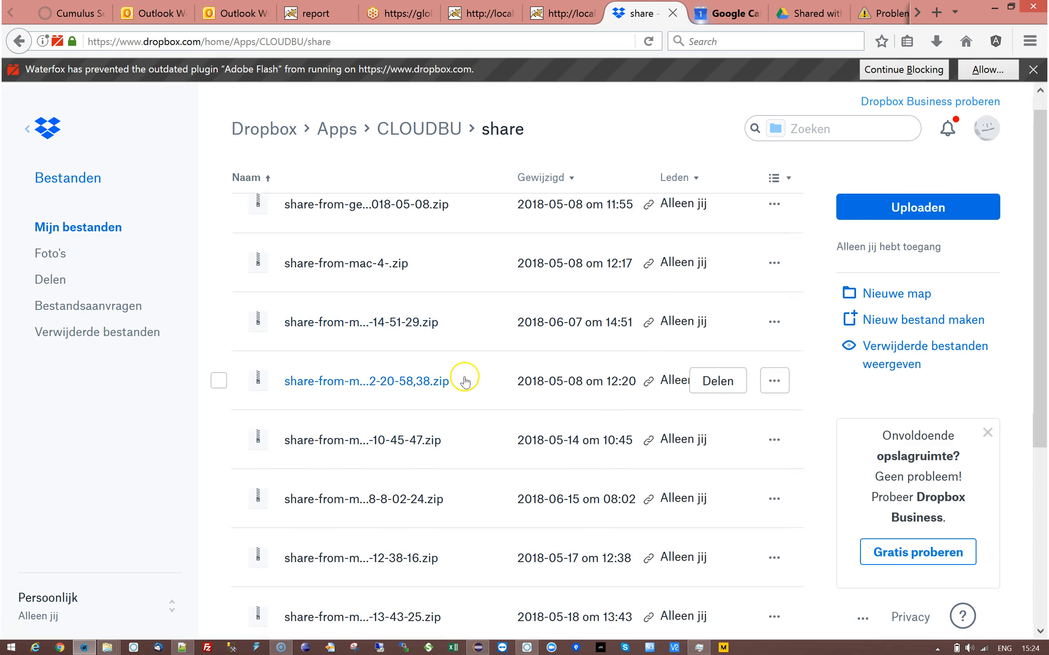
scroll(461, 385, up, 5)
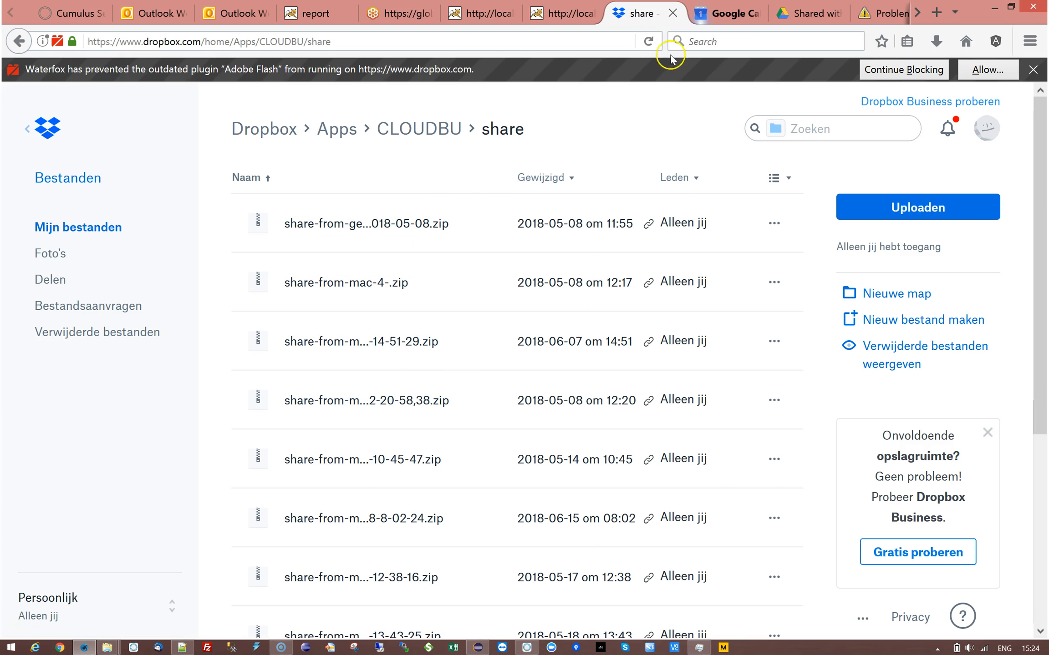
click(416, 128)
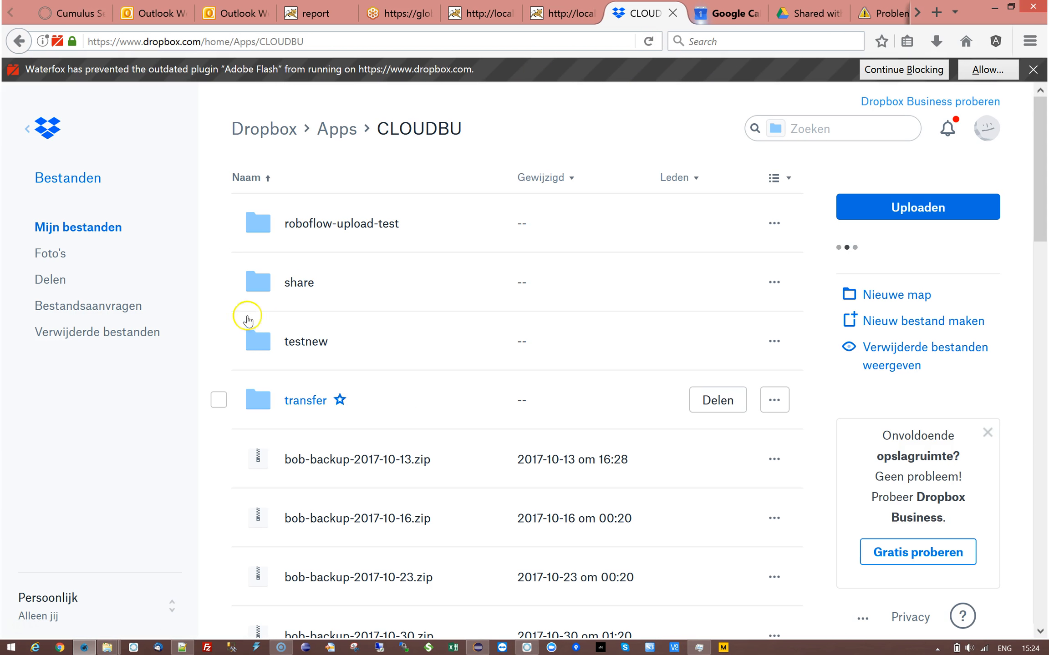
Step: View the testnew folder in Dropbox, and in Notepad++ add /share as a second line in list.txt and save it
click(291, 342)
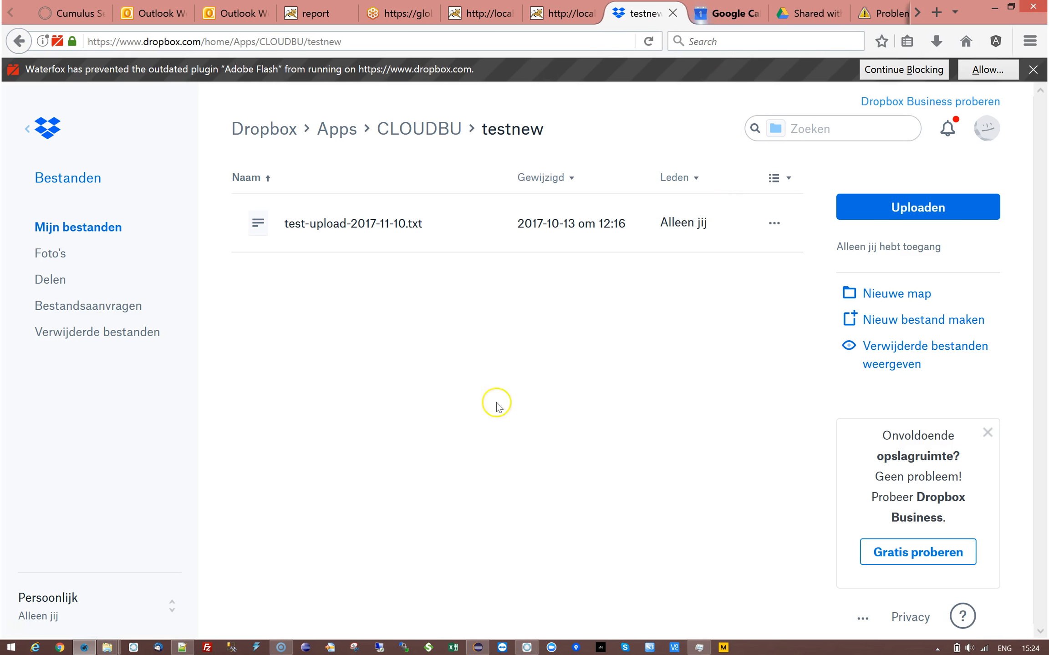
click(185, 649)
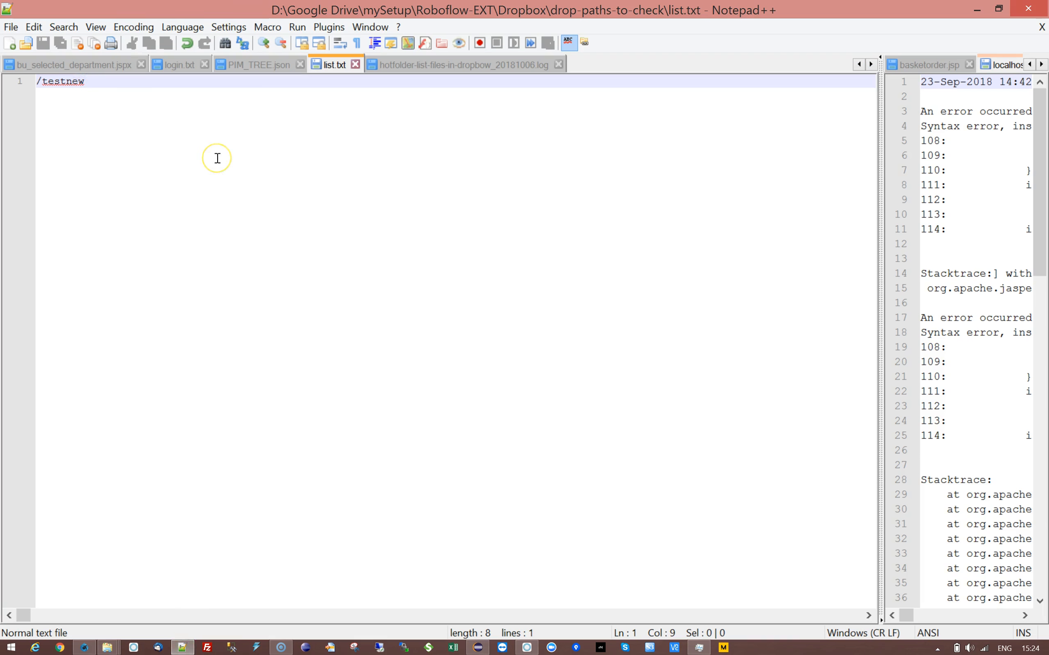
key(Return)
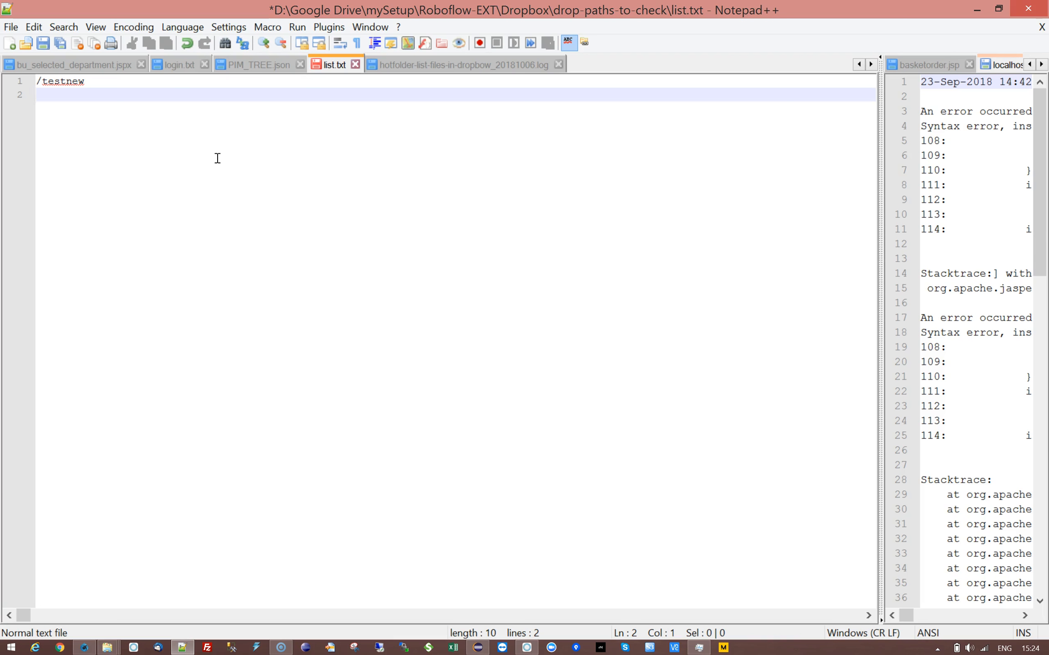
text(/)
click(83, 647)
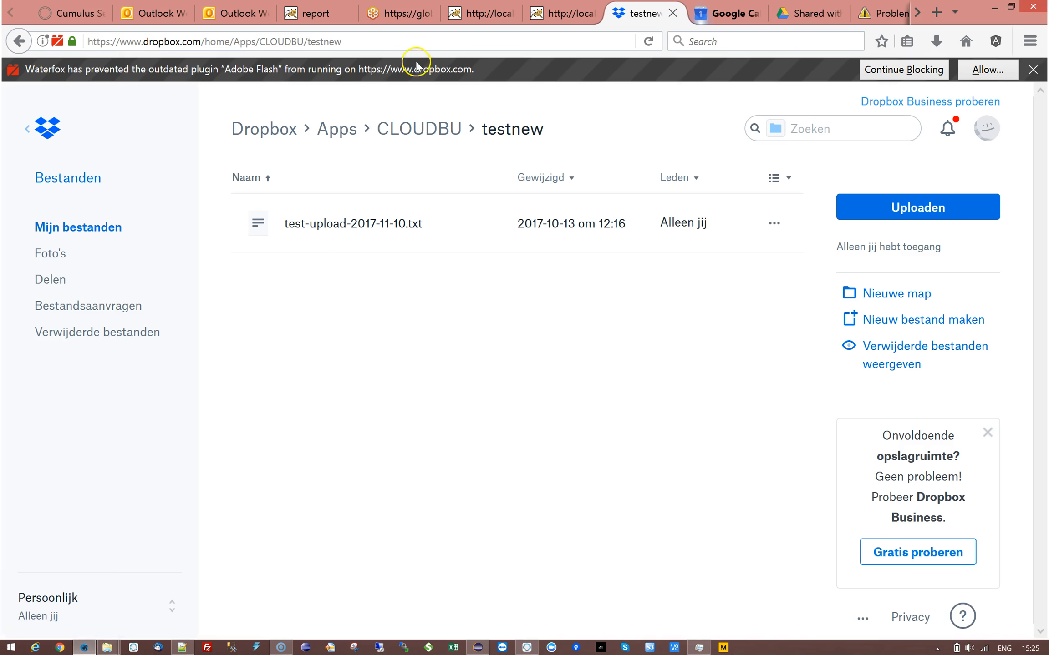
click(441, 130)
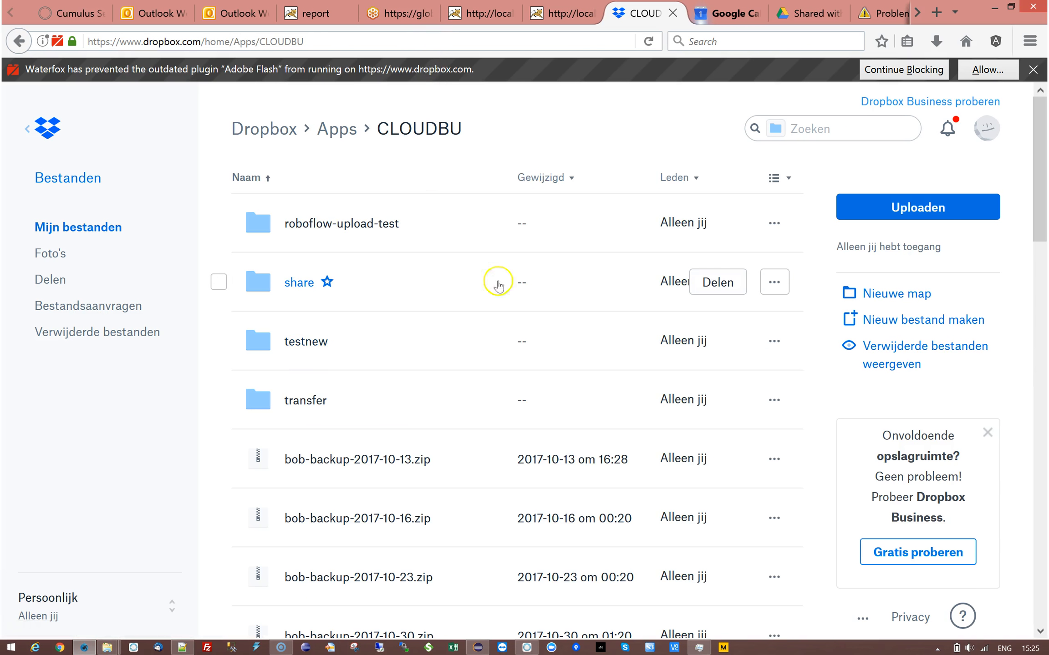
click(73, 13)
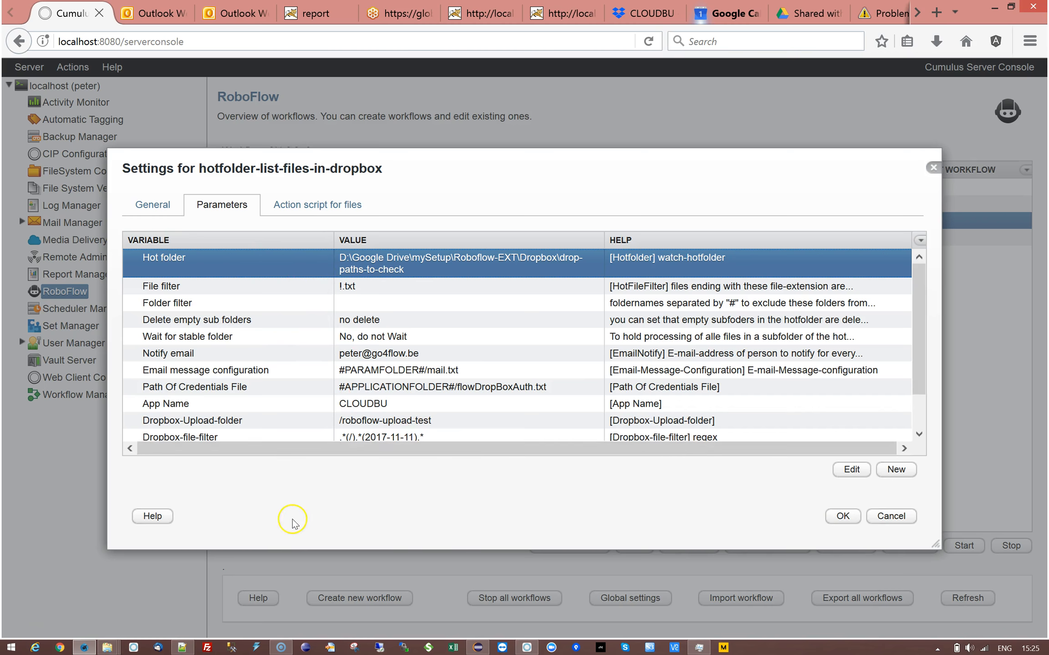
click(182, 646)
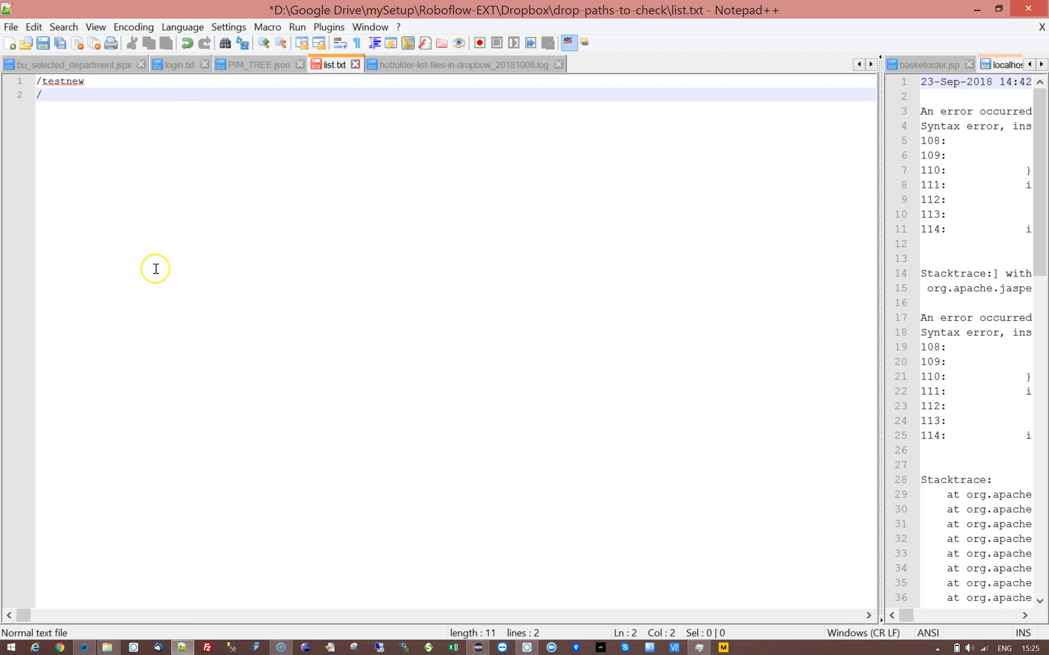
text(share)
key(ctrl+s)
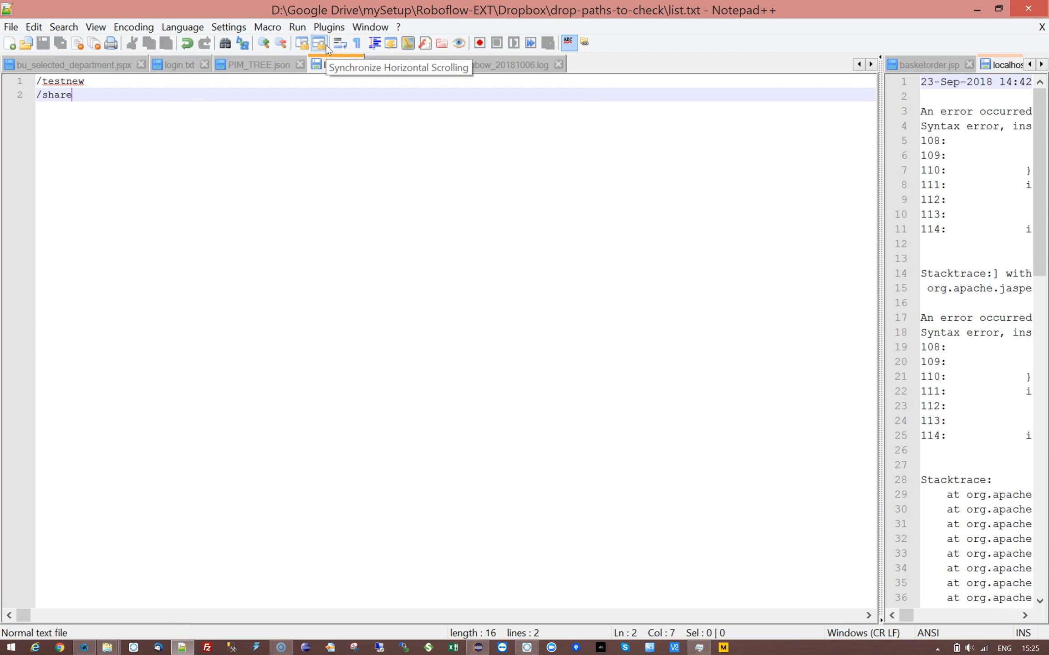
Step: Return to the Cumulus Server Console and review the File filter and hotfolder-delete-fileboolean parameters, checking list.txt in Notepad++ in between
click(986, 9)
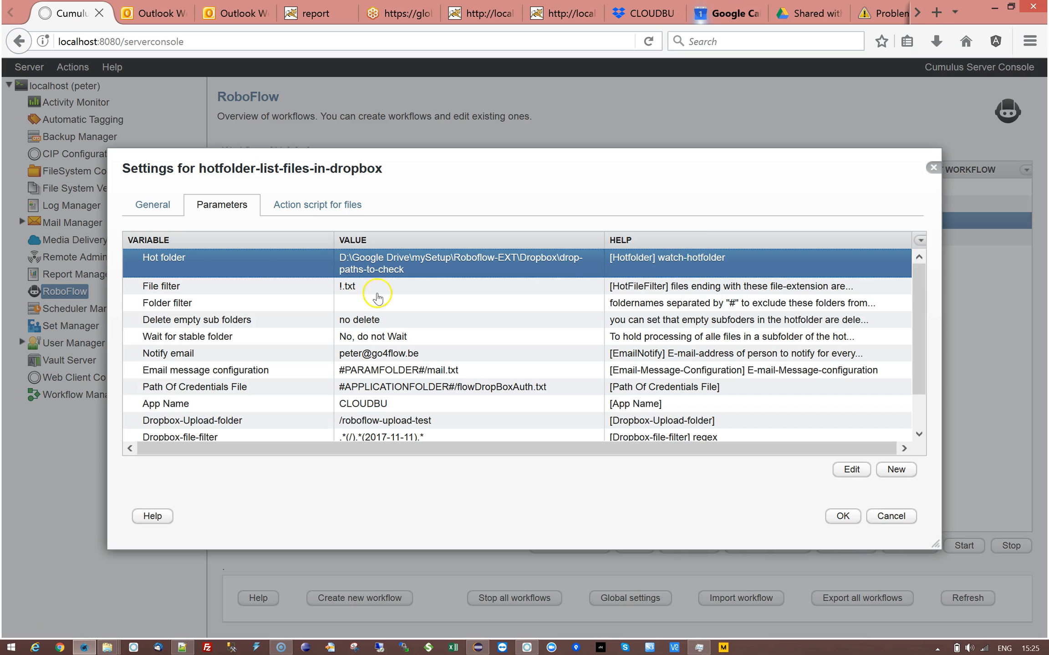
scroll(918, 295, down, 1)
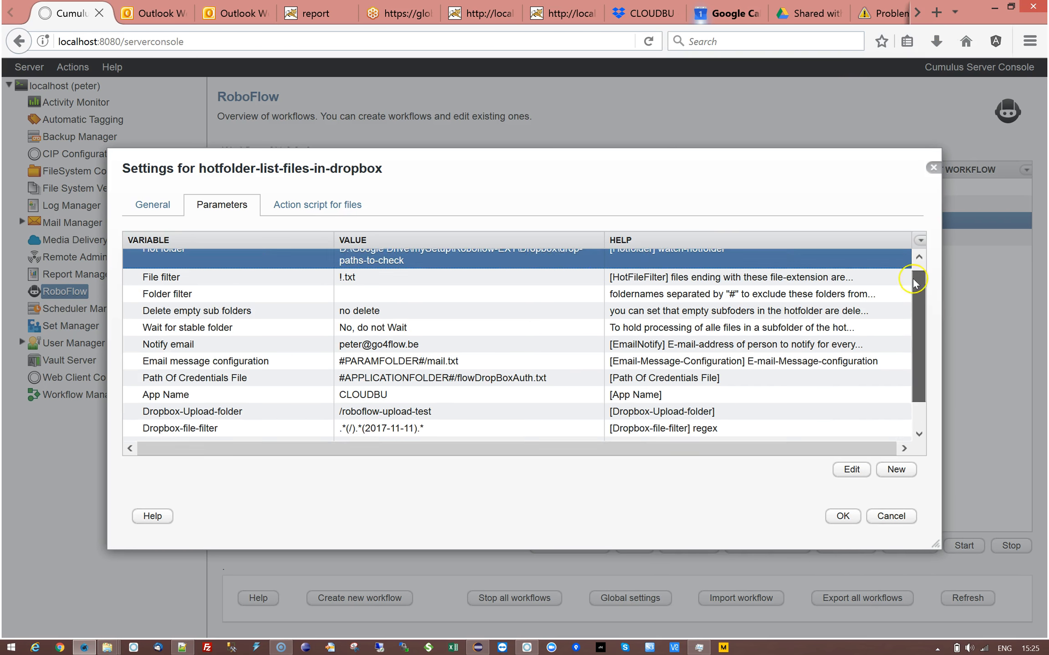
scroll(918, 296, up, 1)
click(344, 286)
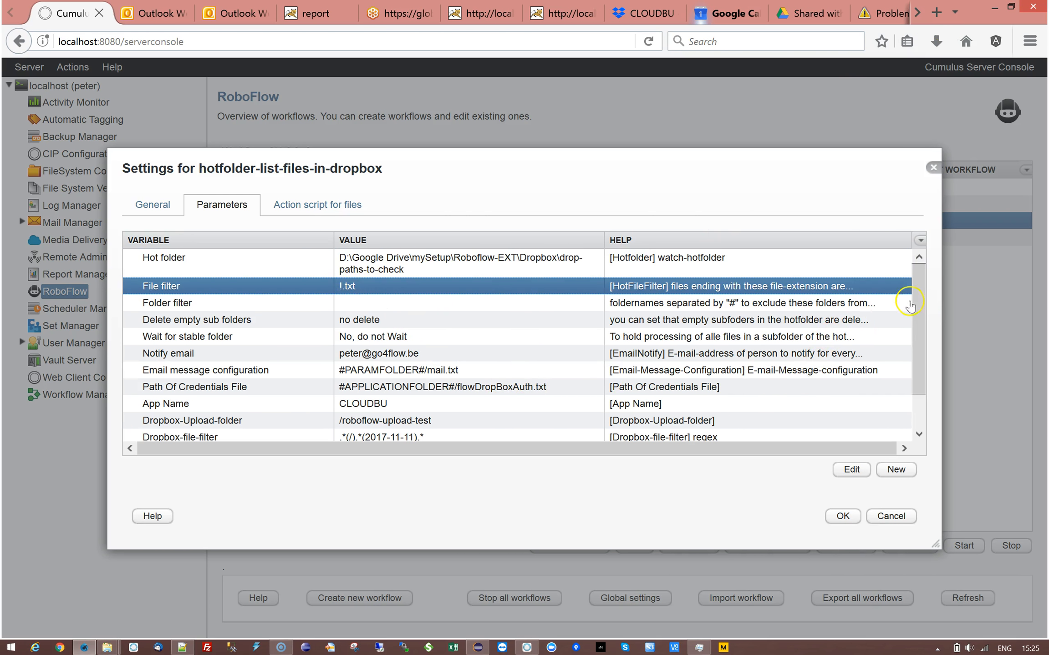
scroll(916, 319, down, 3)
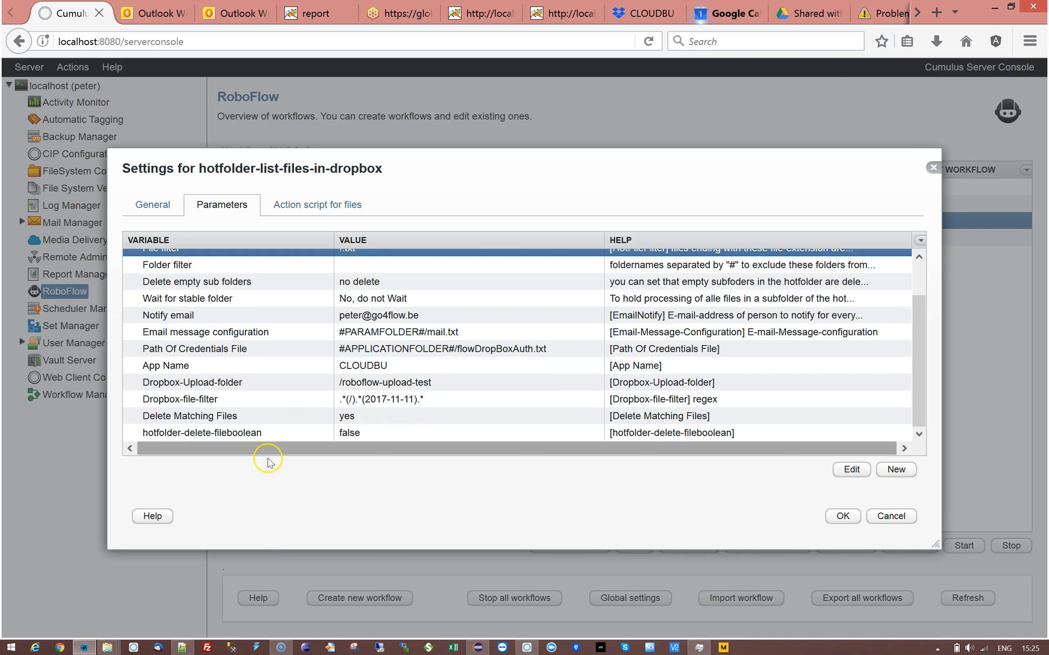
click(182, 647)
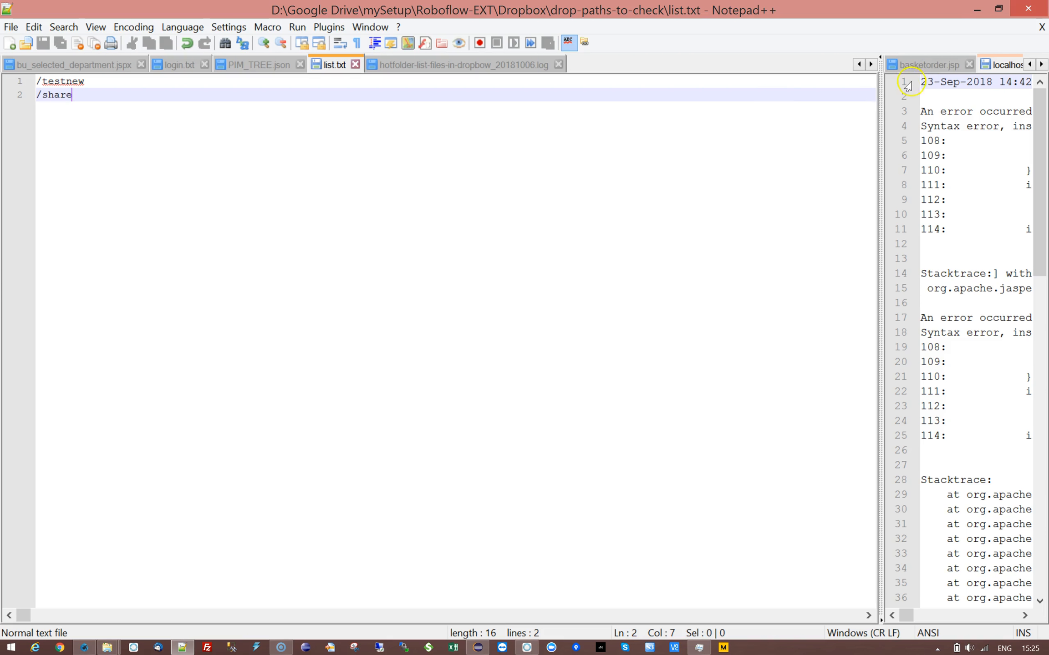
click(977, 9)
click(159, 435)
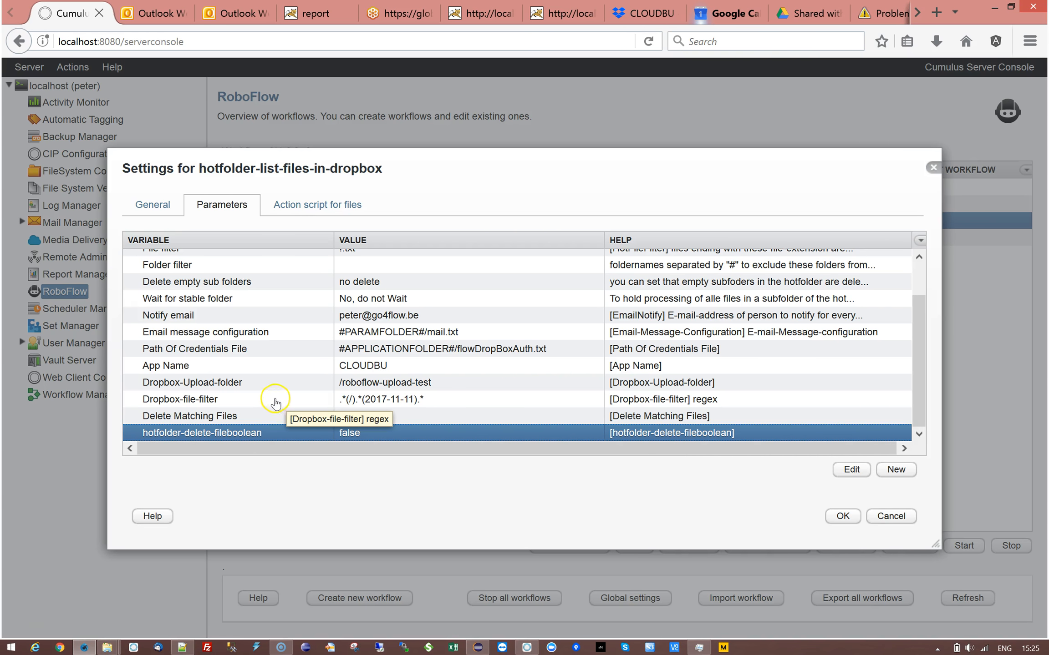
Step: Review the Path Of Credentials File, App Name and Dropbox-Upload-folder parameters of the workflow
scroll(189, 394, up, 2)
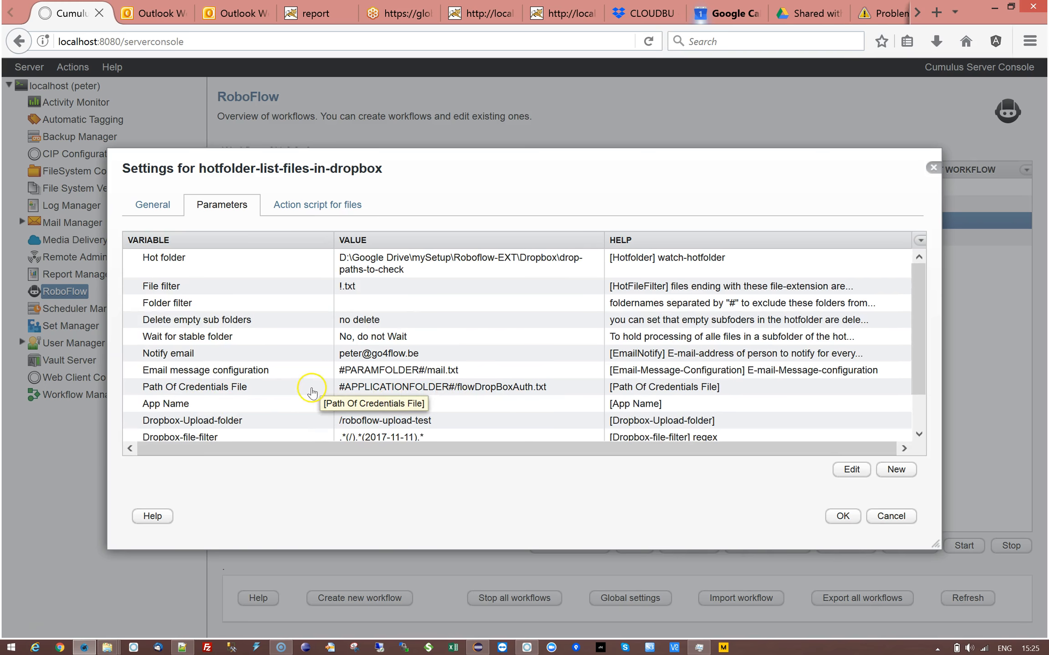
click(364, 388)
scroll(429, 391, down, 2)
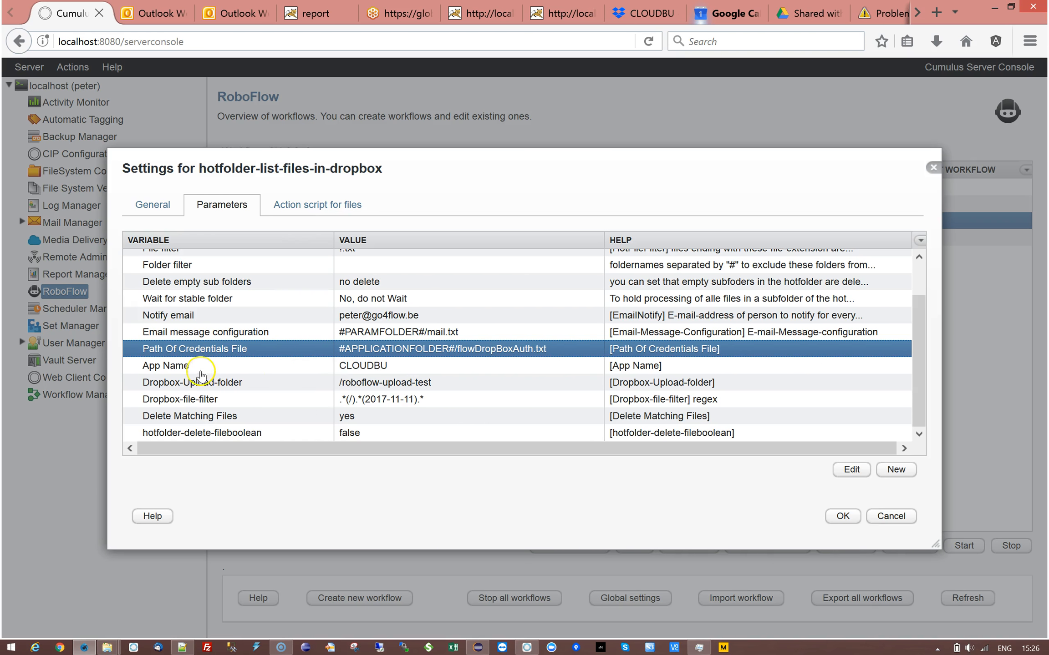
click(359, 369)
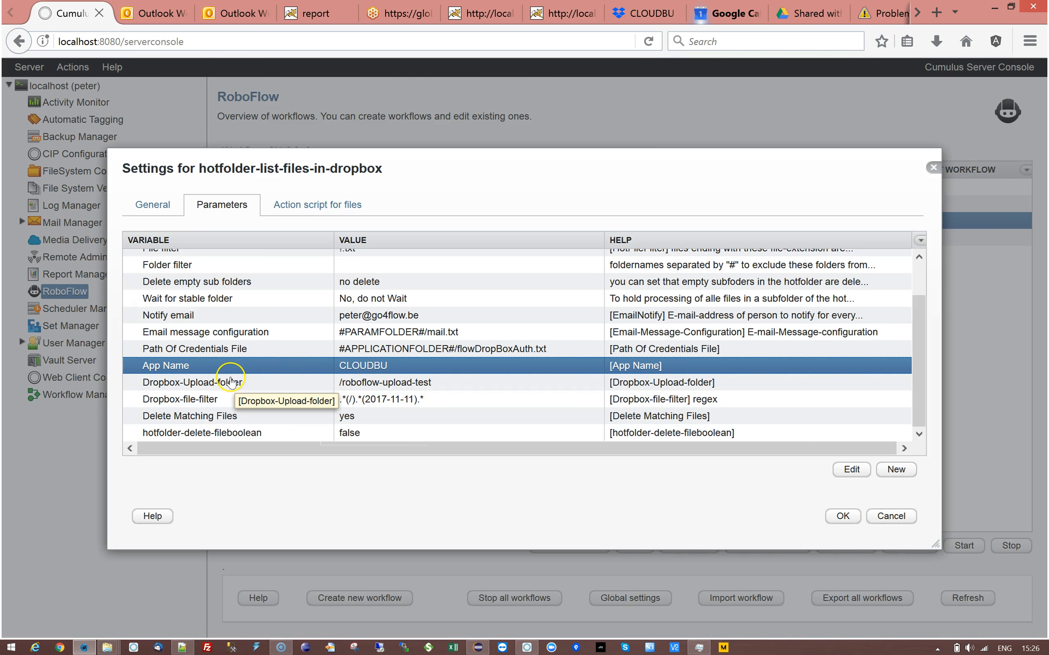
click(273, 383)
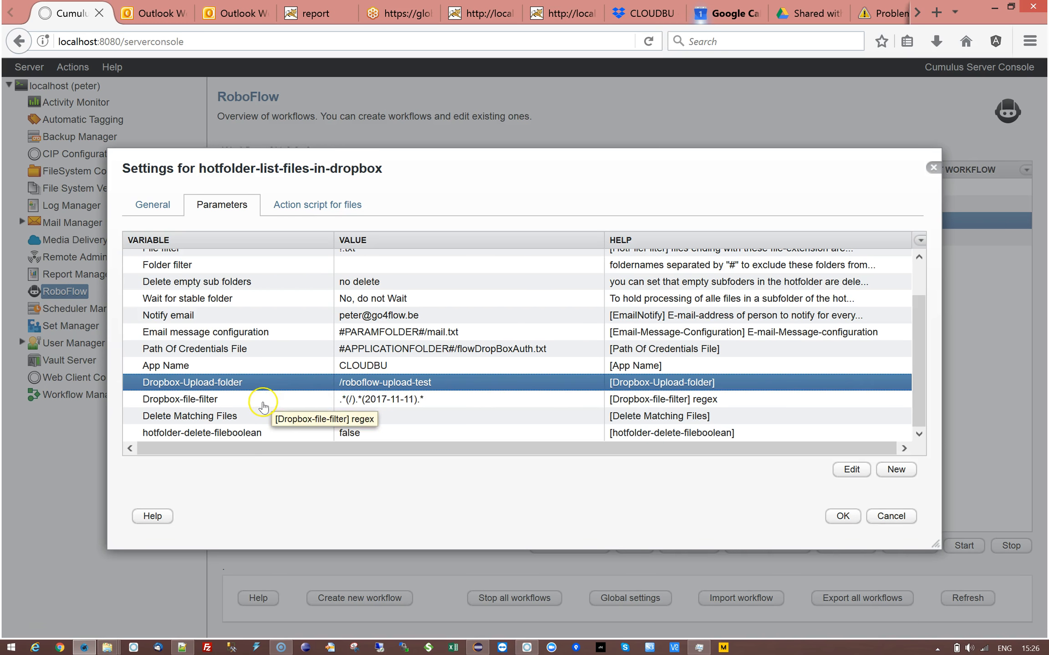
Step: Set the Dropbox-file-filter parameter to the regex .*(/).*(2017-11).*
click(267, 401)
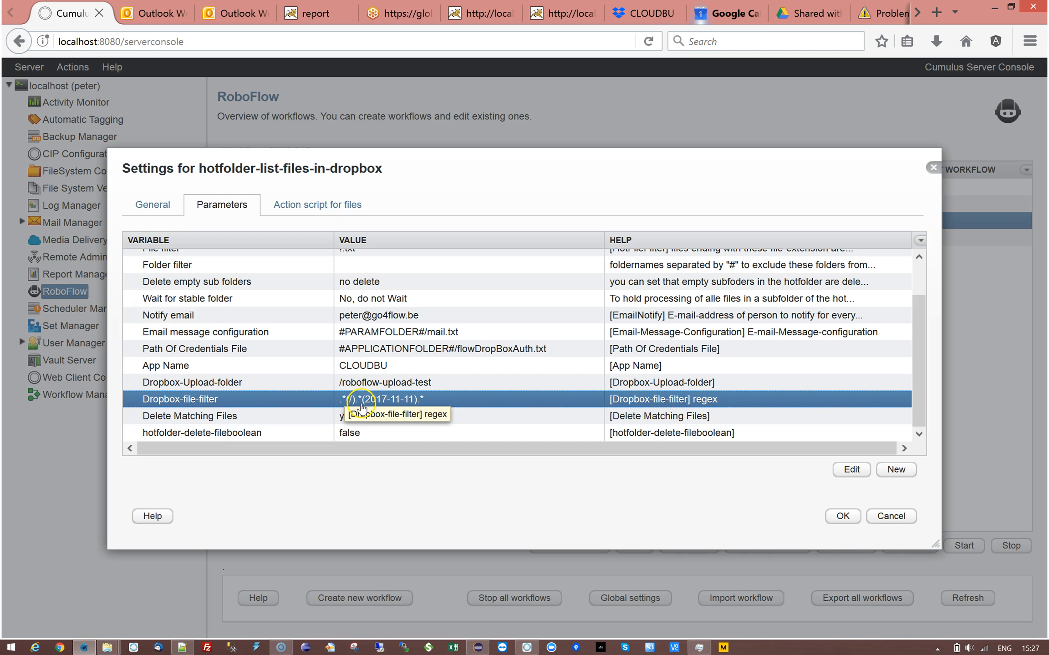
double_click(385, 399)
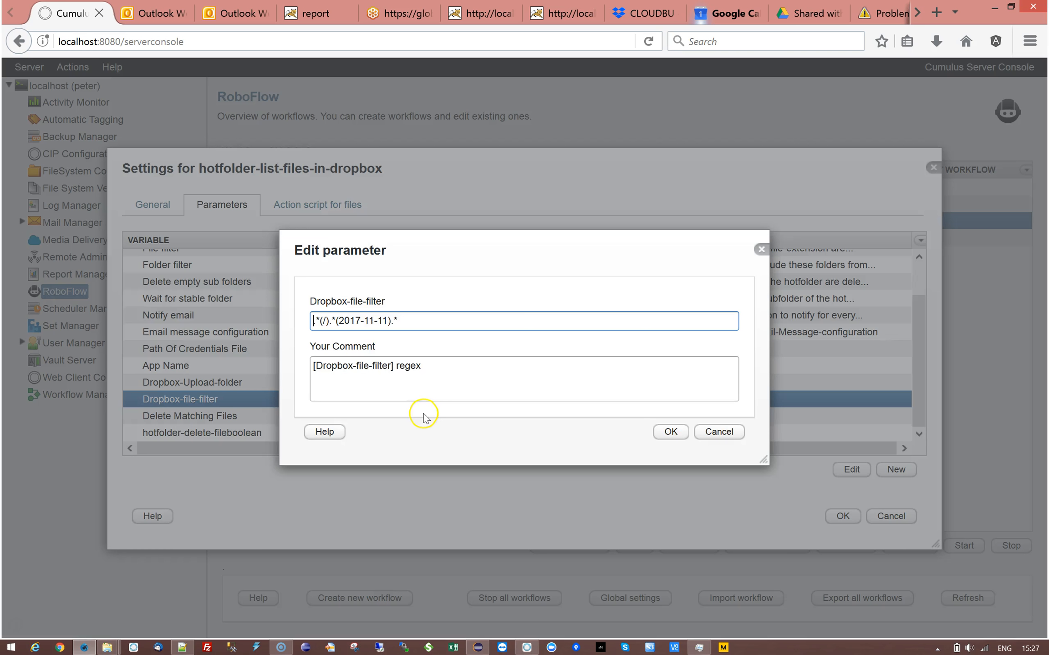
drag(364, 321, 387, 321)
key(BackSpace)
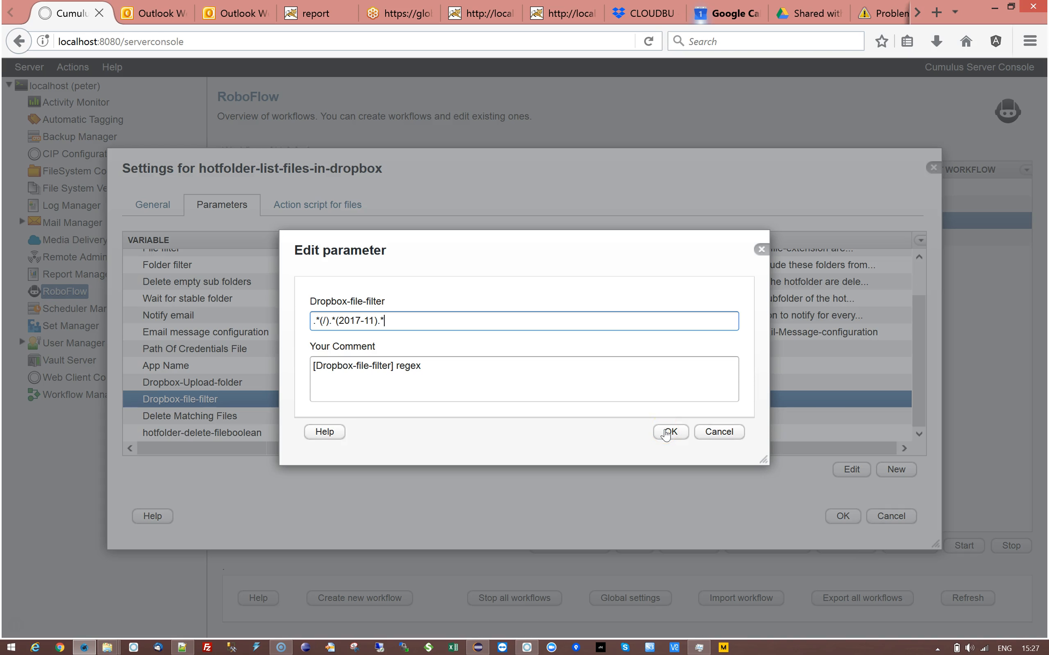
click(669, 432)
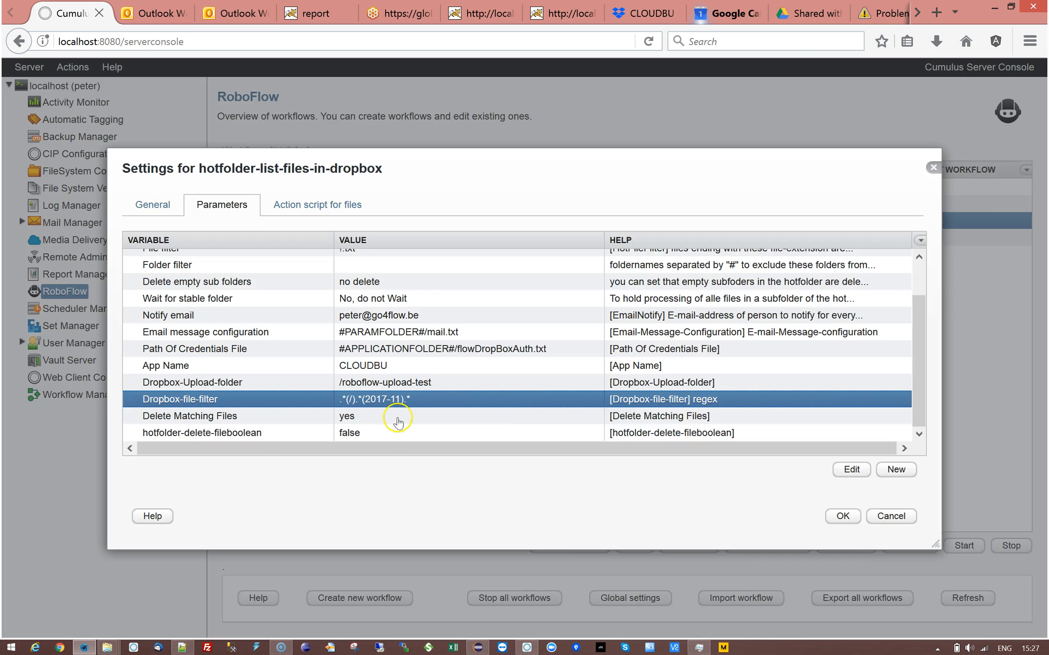
Step: Set the Delete Matching Files parameter to no and save the workflow settings
click(402, 421)
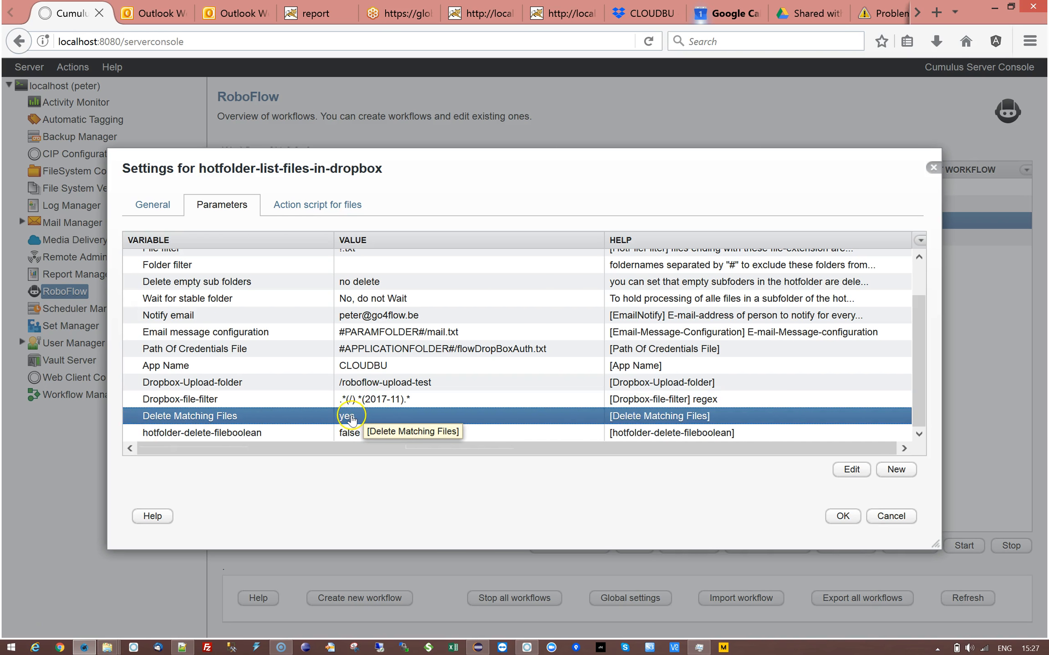
double_click(295, 421)
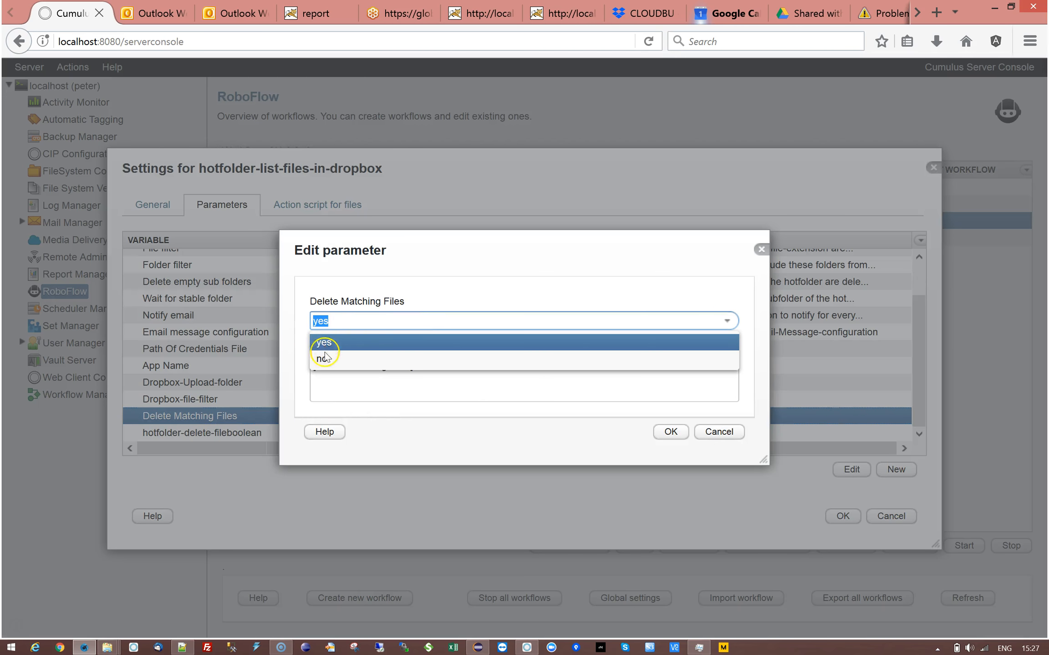
click(334, 360)
click(669, 431)
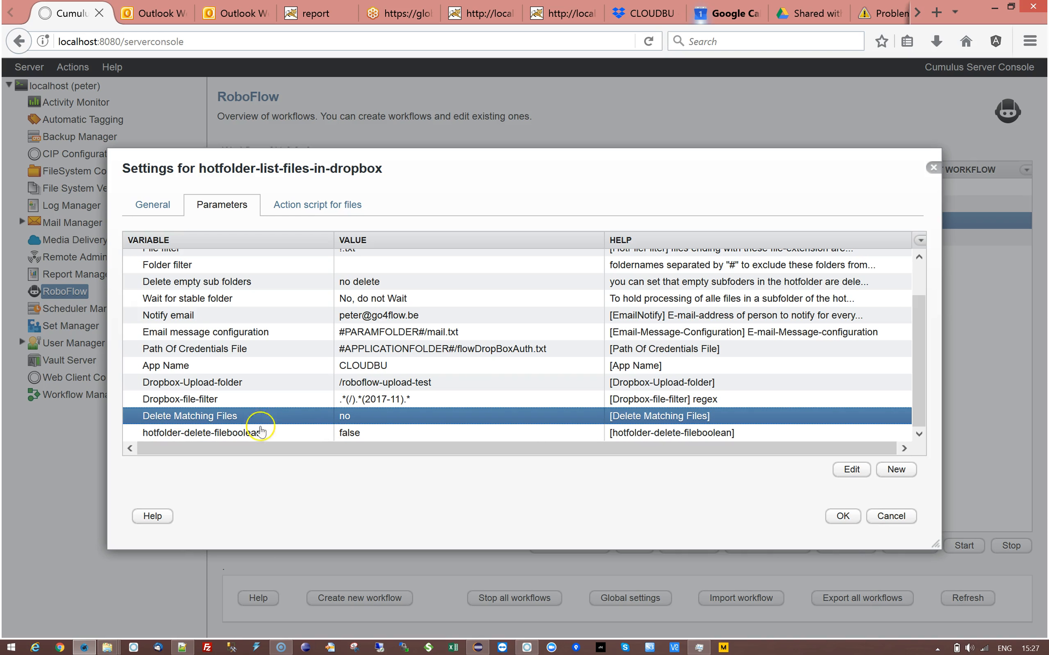
click(841, 517)
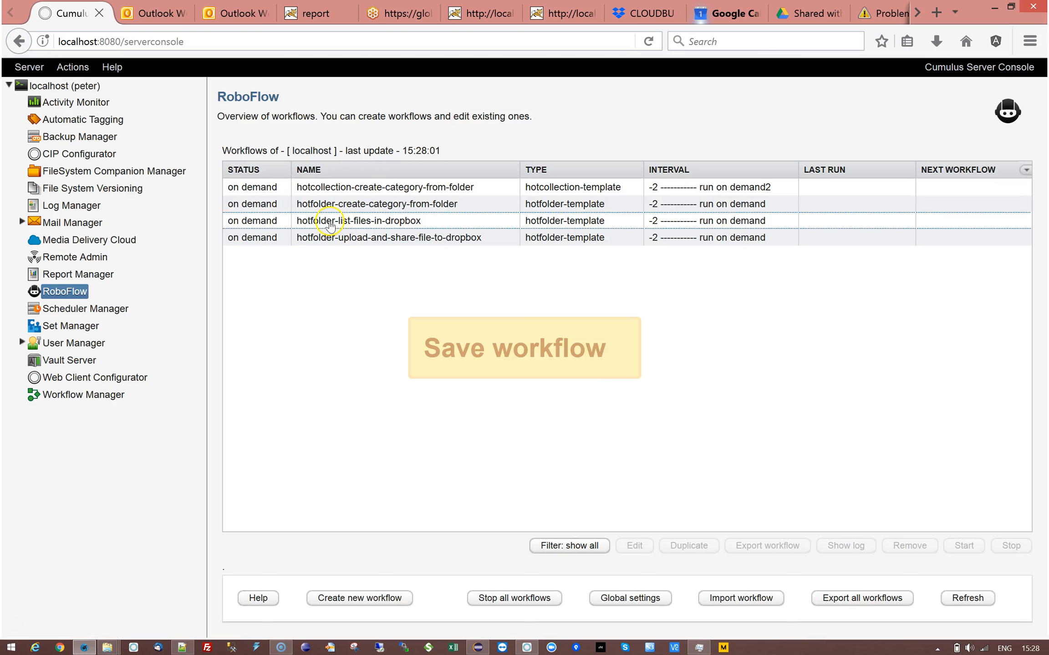
Step: Start the hotfolder-list-files-in-dropbox workflow and open its log
click(330, 222)
click(961, 546)
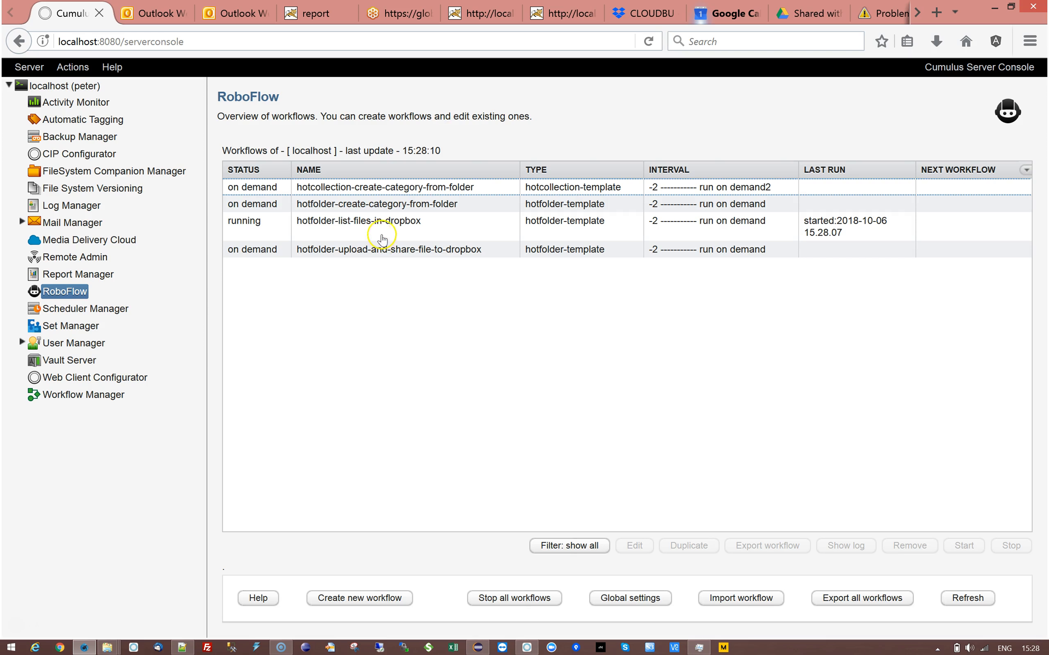
click(386, 223)
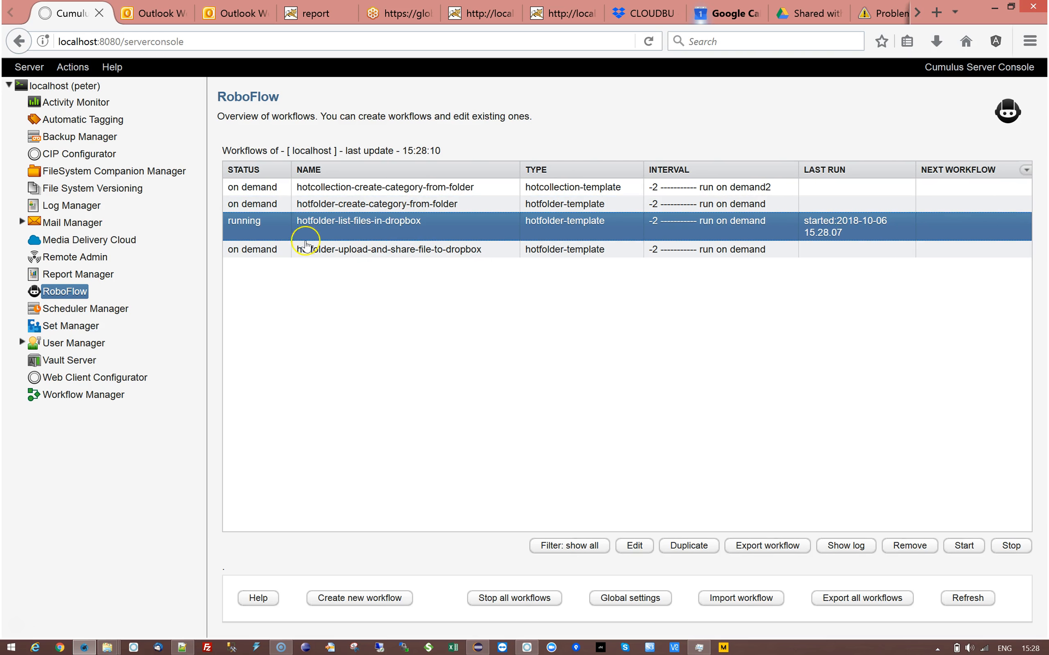
click(845, 546)
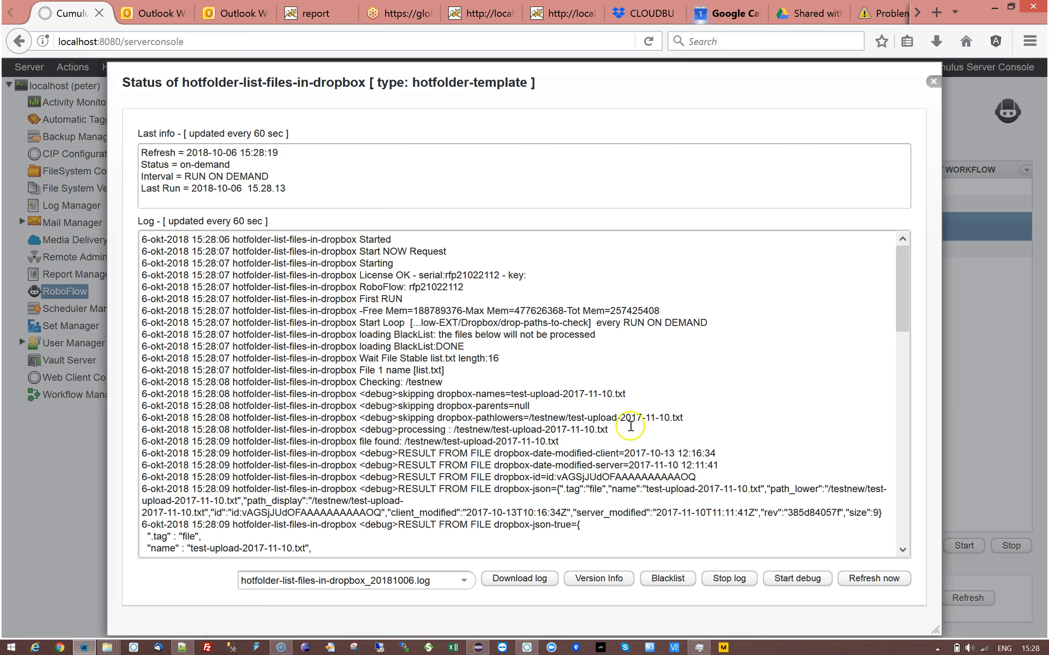
Step: Examine the log lines for the input file name and the first checked path, comparing them with list.txt in Notepad++
drag(898, 273, 867, 252)
drag(363, 366, 455, 373)
click(459, 373)
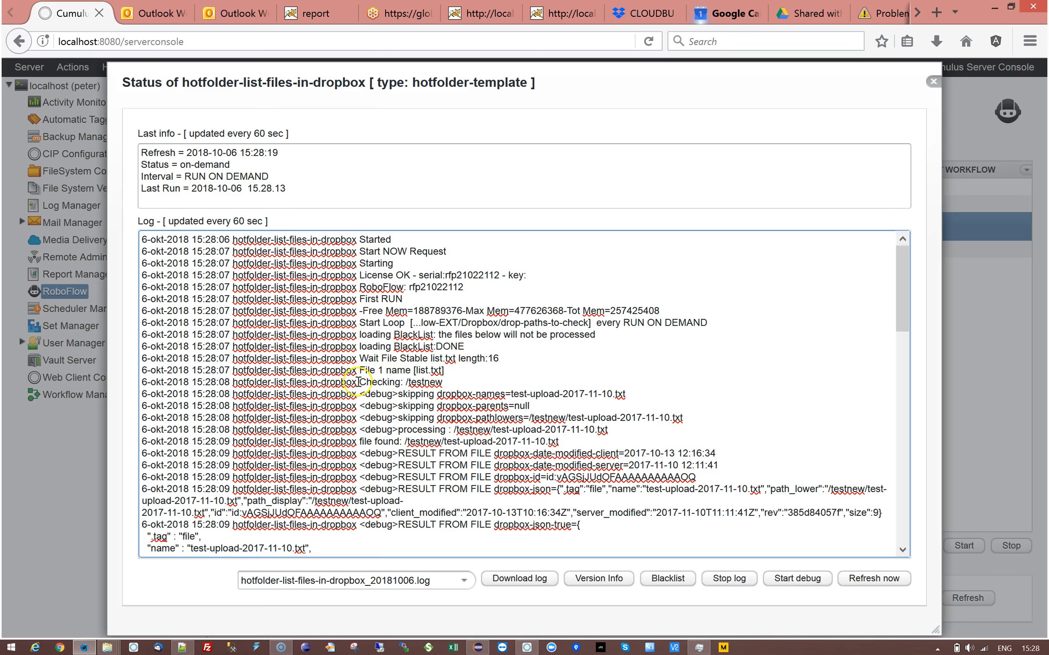
drag(406, 381, 449, 382)
click(477, 377)
click(182, 647)
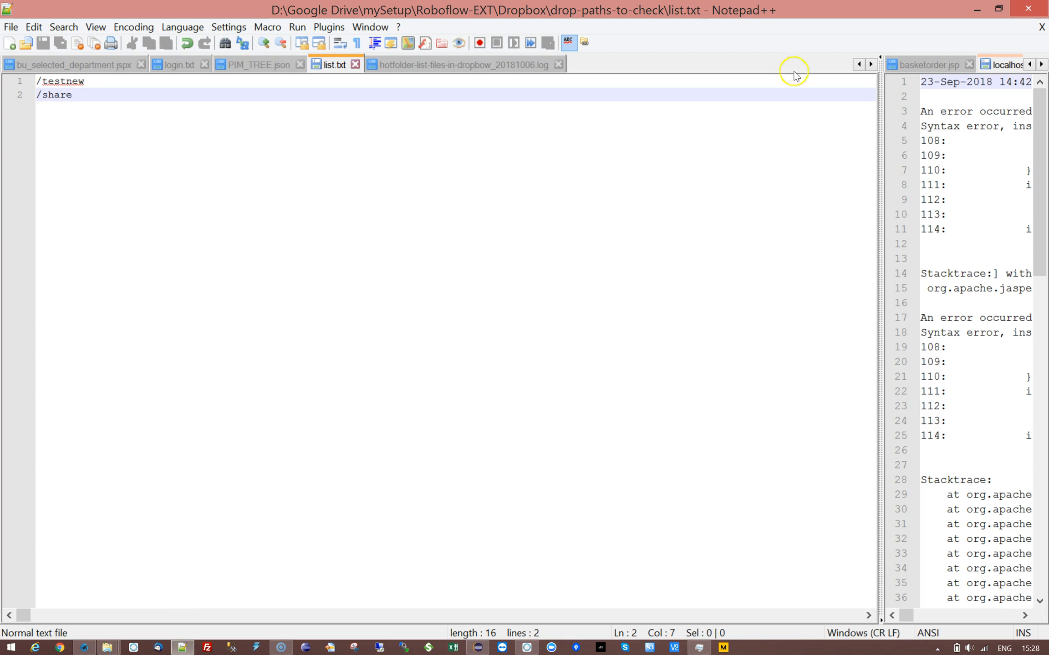
click(976, 9)
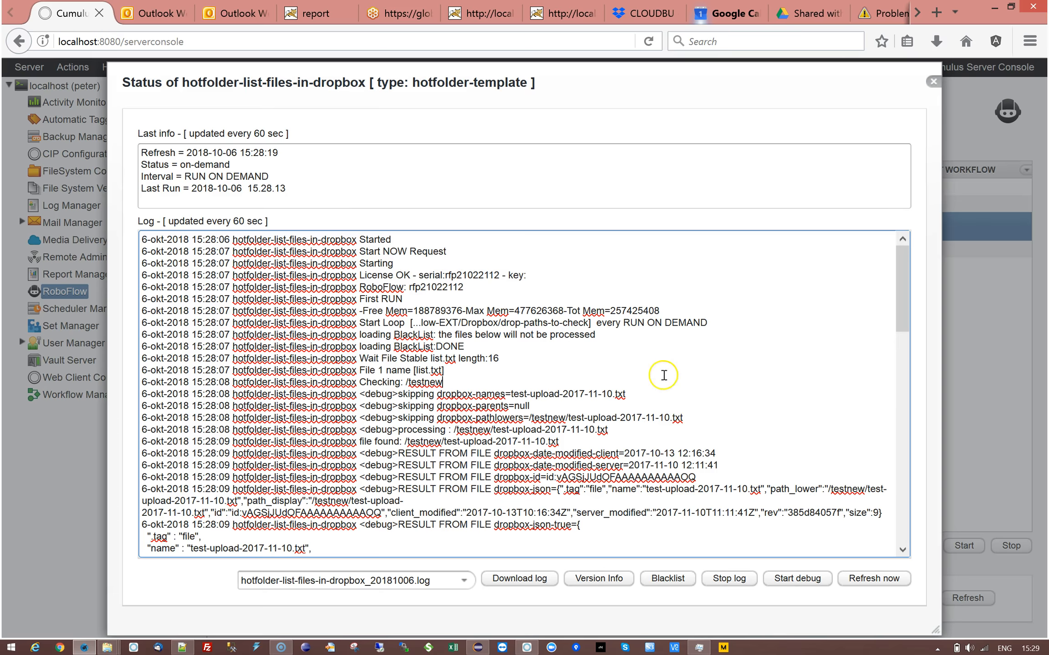
Step: Examine the dropbox-names, dropbox-parents, dropbox-pathlowers and processing lines logged for the file in the testnew folder
drag(442, 394, 506, 396)
click(507, 397)
drag(442, 406, 504, 404)
click(513, 405)
double_click(491, 418)
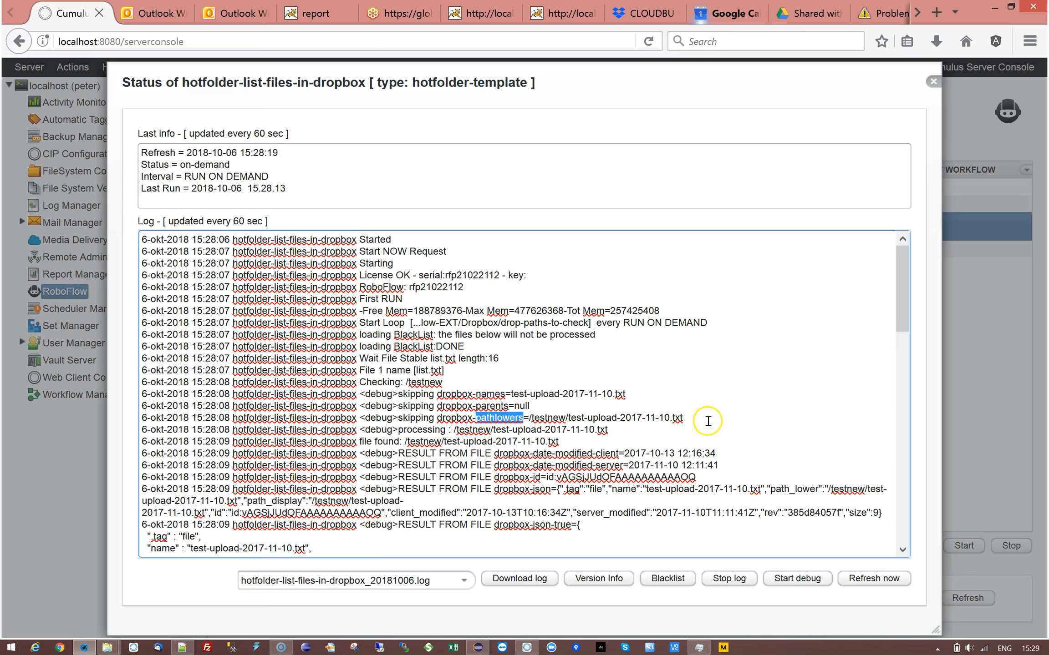
click(473, 430)
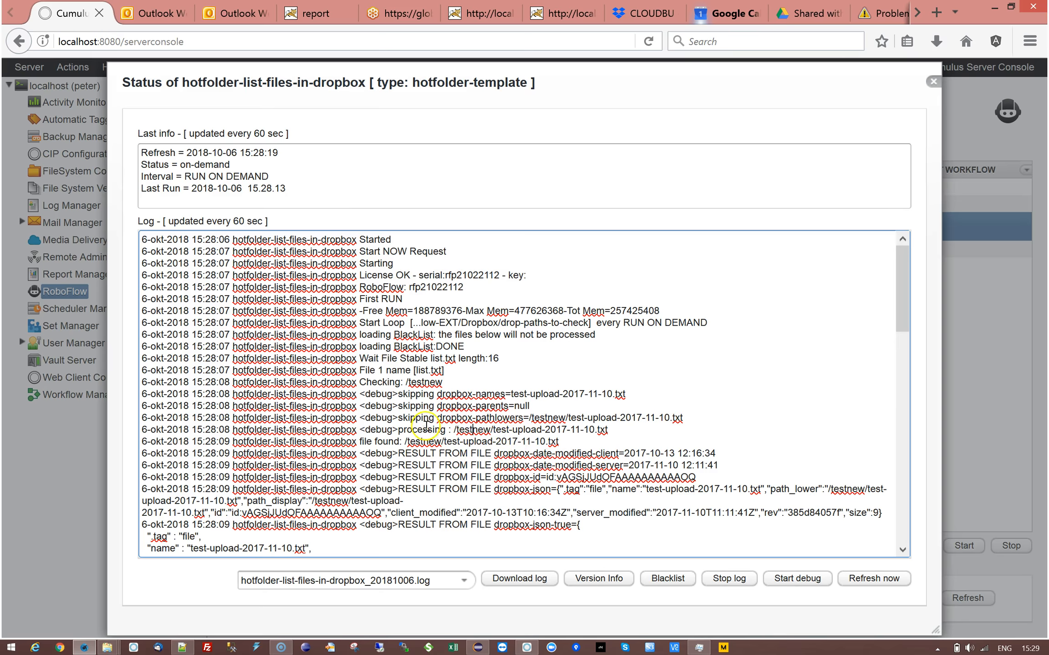
drag(438, 419, 497, 419)
click(512, 430)
drag(455, 430, 608, 429)
click(539, 417)
drag(529, 418, 684, 417)
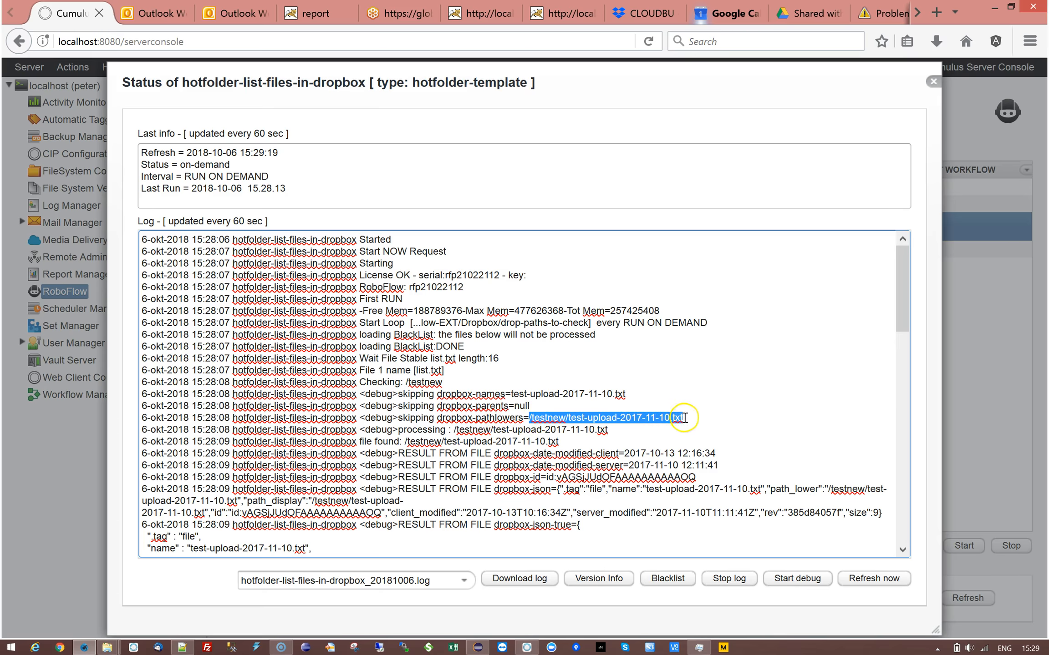
Step: Examine the path on the processing line logged for the text file in the testnew folder
click(456, 429)
drag(454, 429, 608, 430)
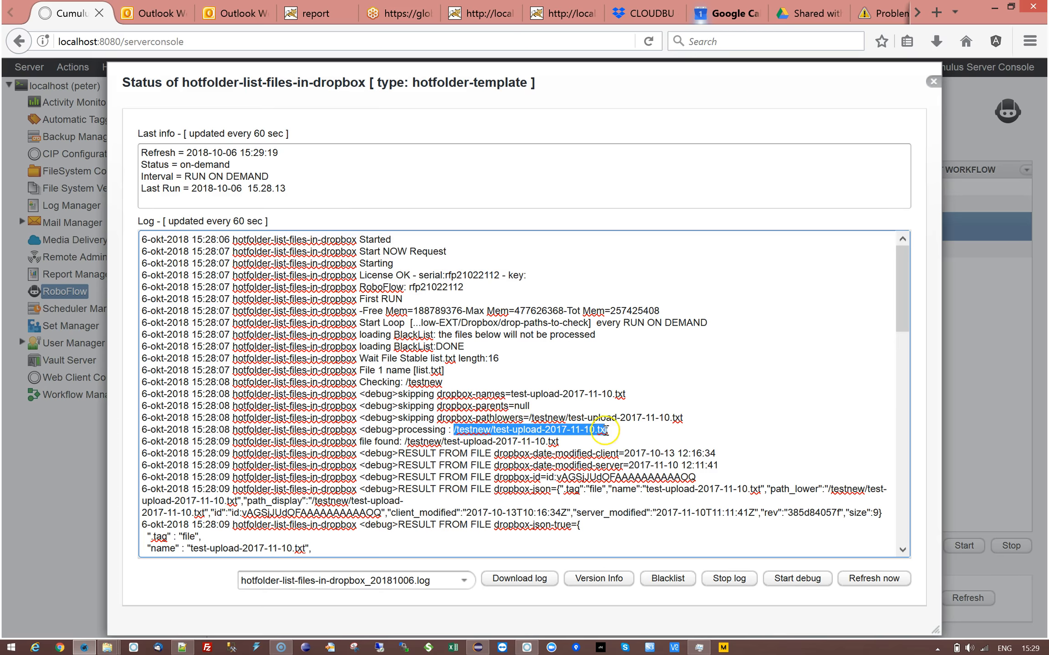
click(613, 433)
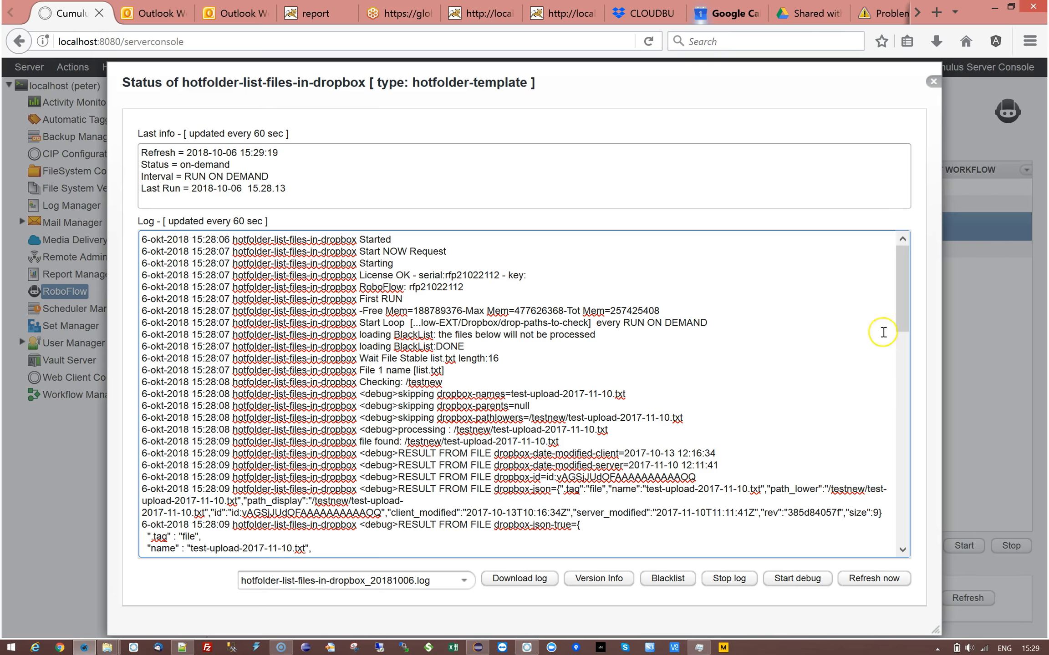
drag(903, 263, 904, 301)
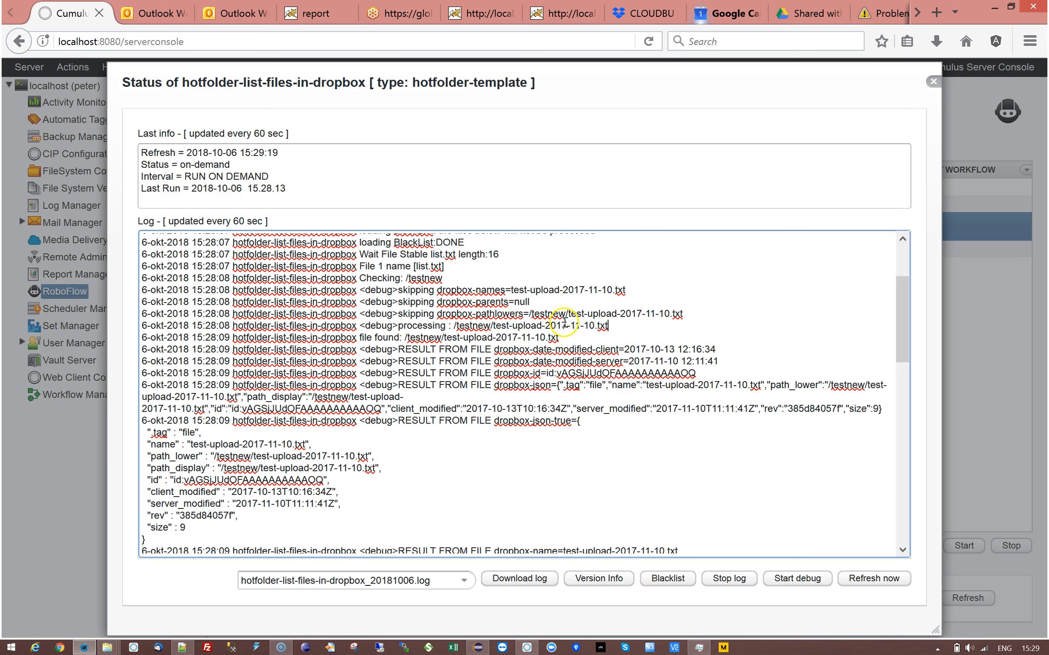
drag(452, 325, 619, 325)
click(623, 324)
Step: Examine the file found line and its path for the matching file in the testnew folder
drag(407, 338, 541, 339)
click(561, 338)
drag(500, 350, 620, 348)
click(469, 338)
drag(404, 337, 566, 339)
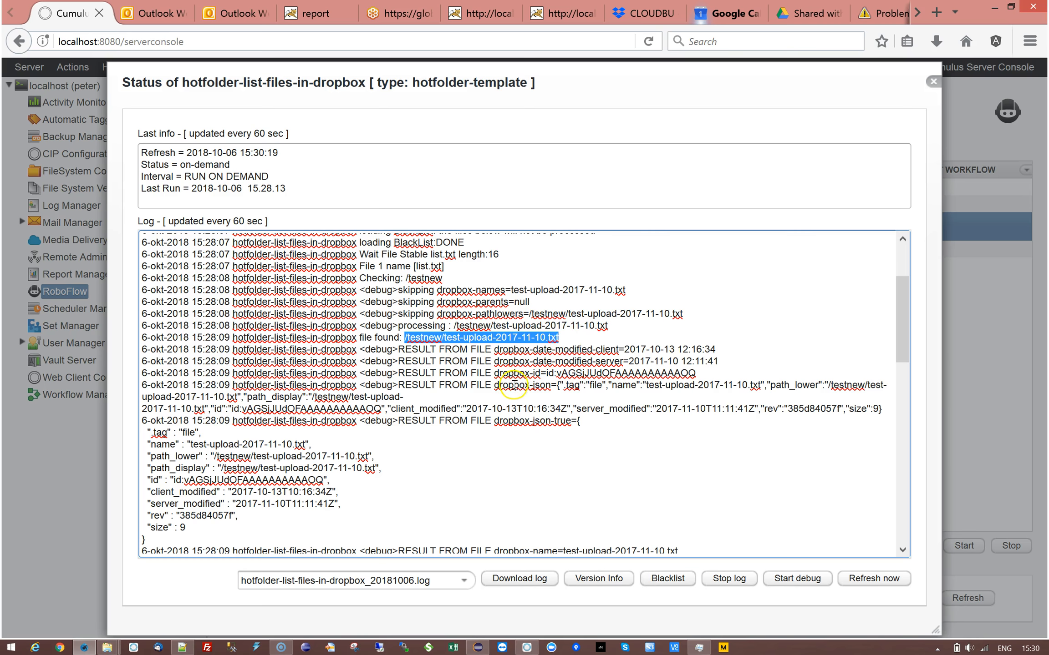
Step: Compare the dropbox-date-modified-client and dropbox-date-modified-server values logged for the found file
drag(624, 350, 718, 352)
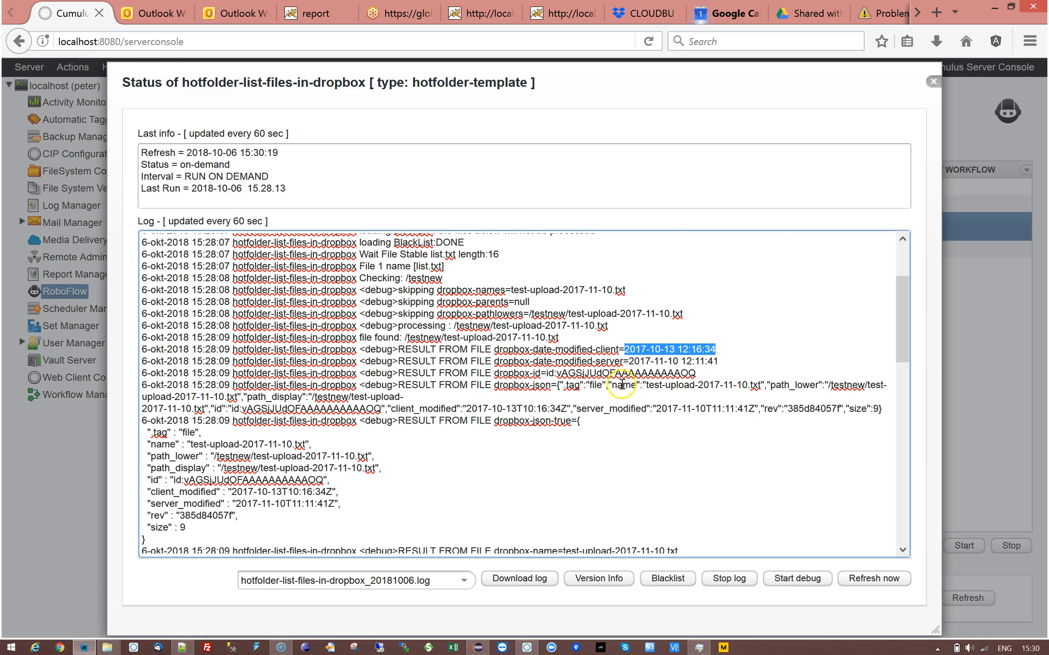
drag(629, 361, 717, 361)
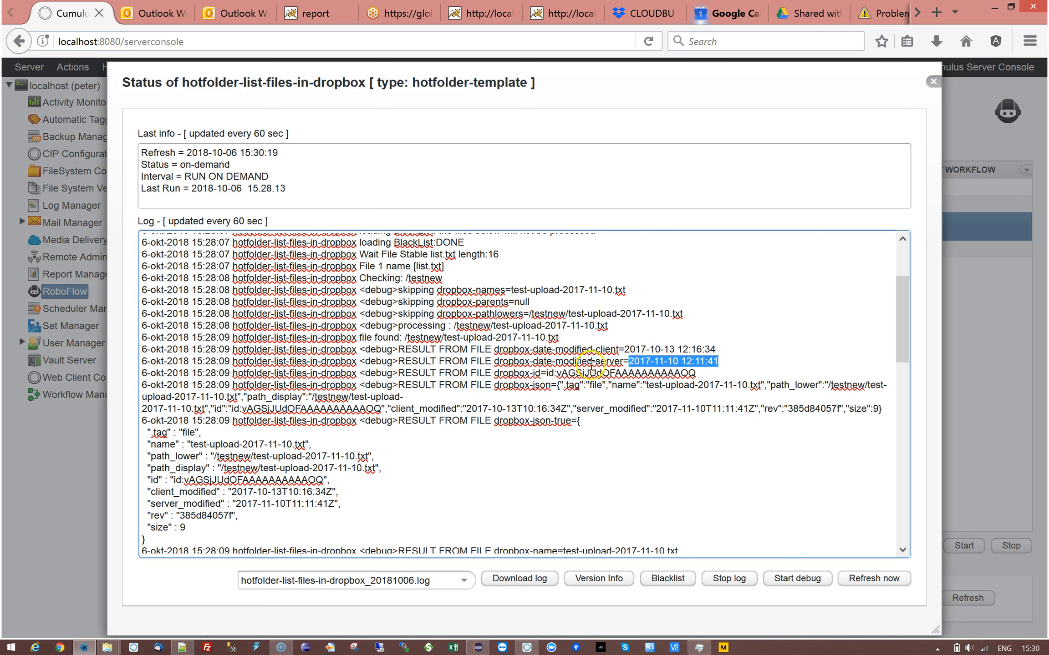
drag(581, 361, 719, 350)
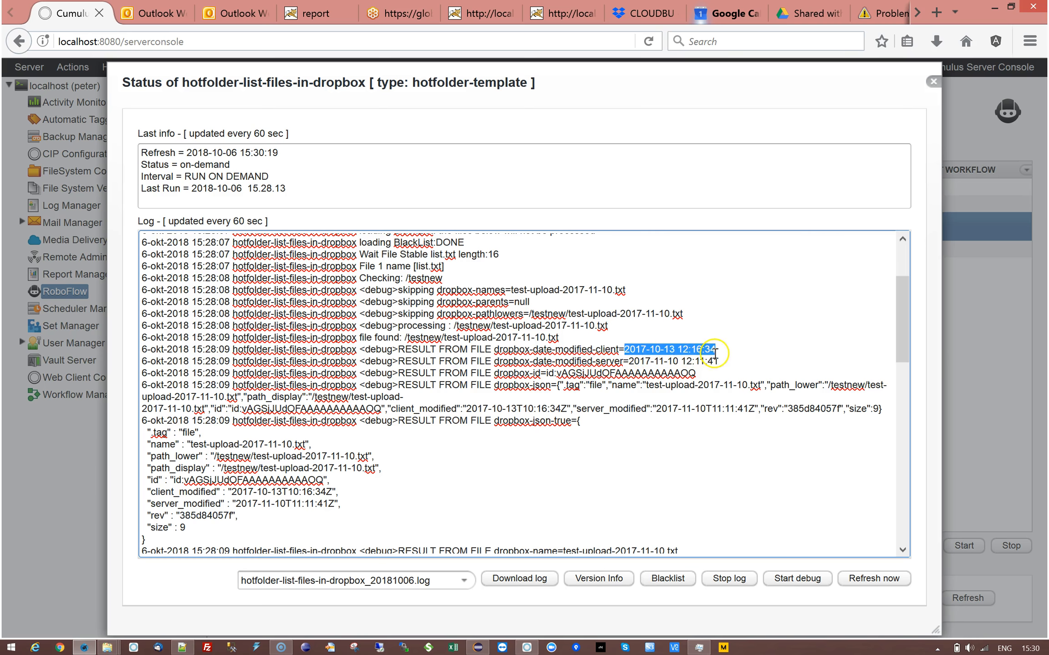
drag(628, 362, 716, 360)
click(751, 350)
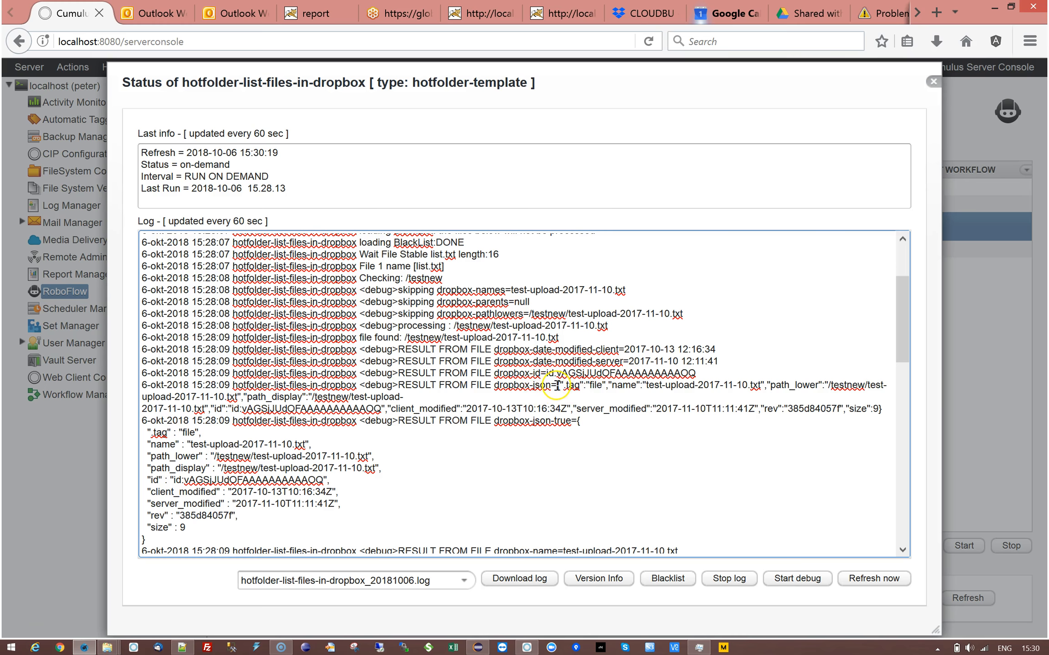
Step: Examine the file metadata logged under dropbox-json and its formatted version under dropbox-json-true
drag(558, 386, 913, 409)
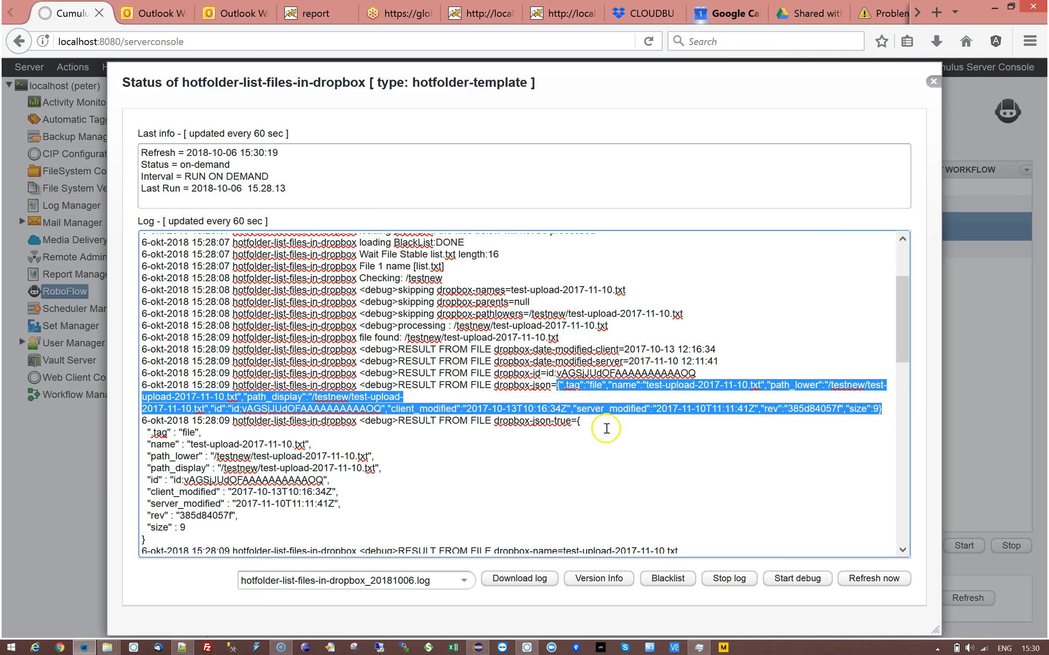
click(574, 423)
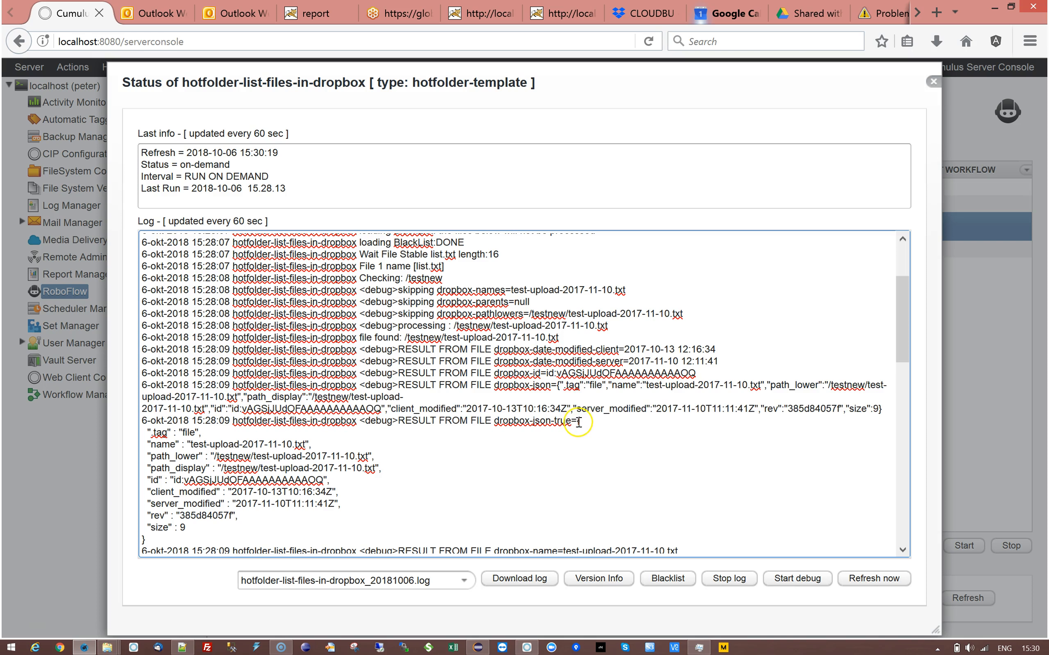
drag(577, 421, 244, 534)
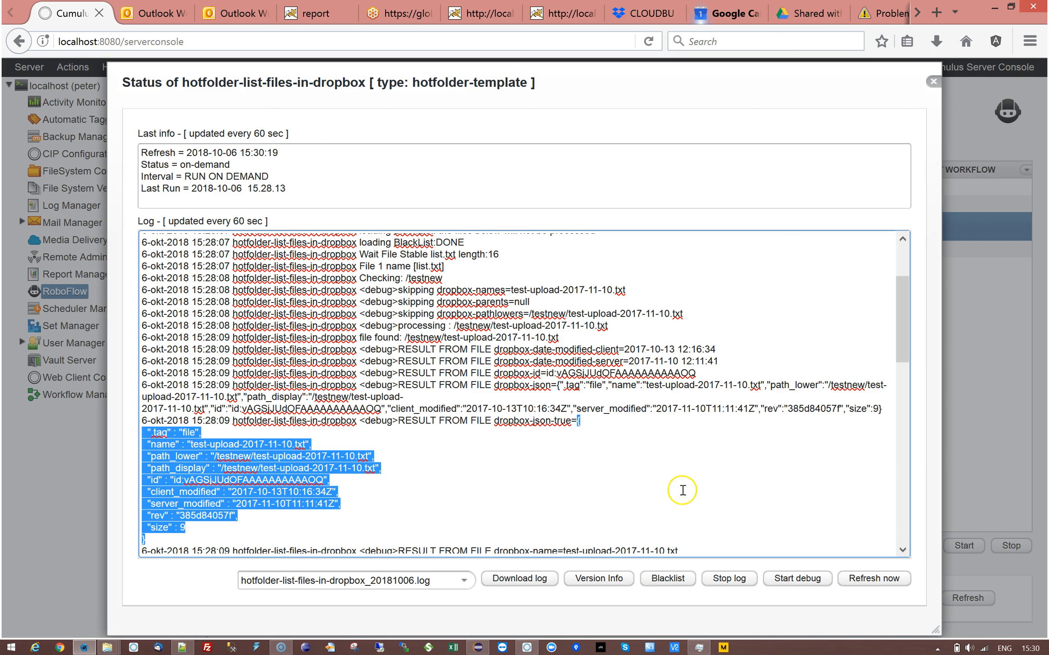
scroll(682, 488, down, 4)
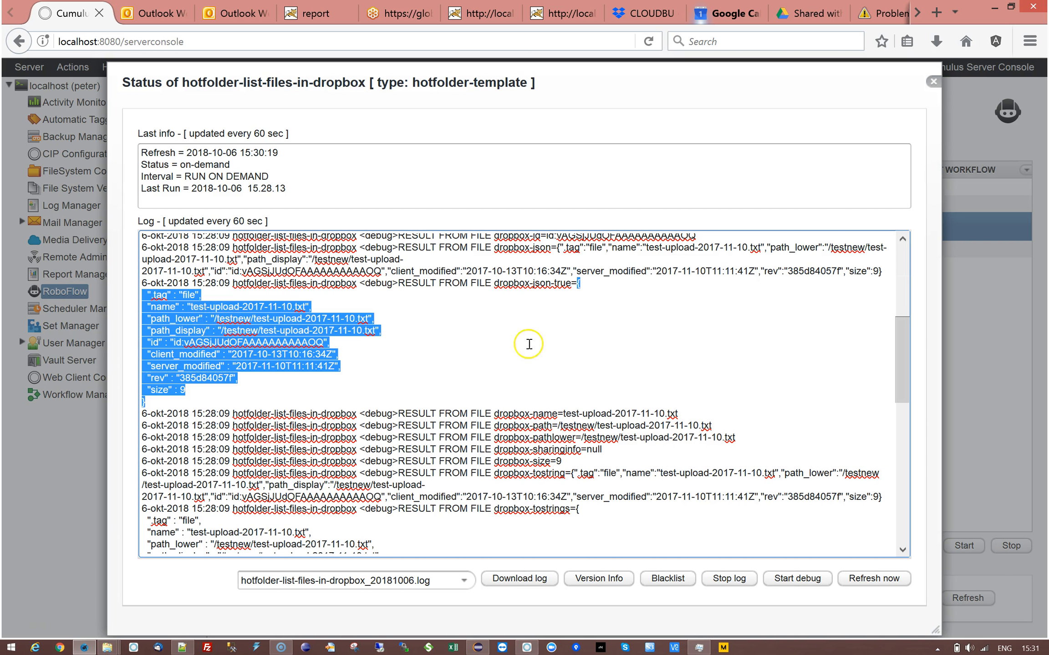
click(556, 351)
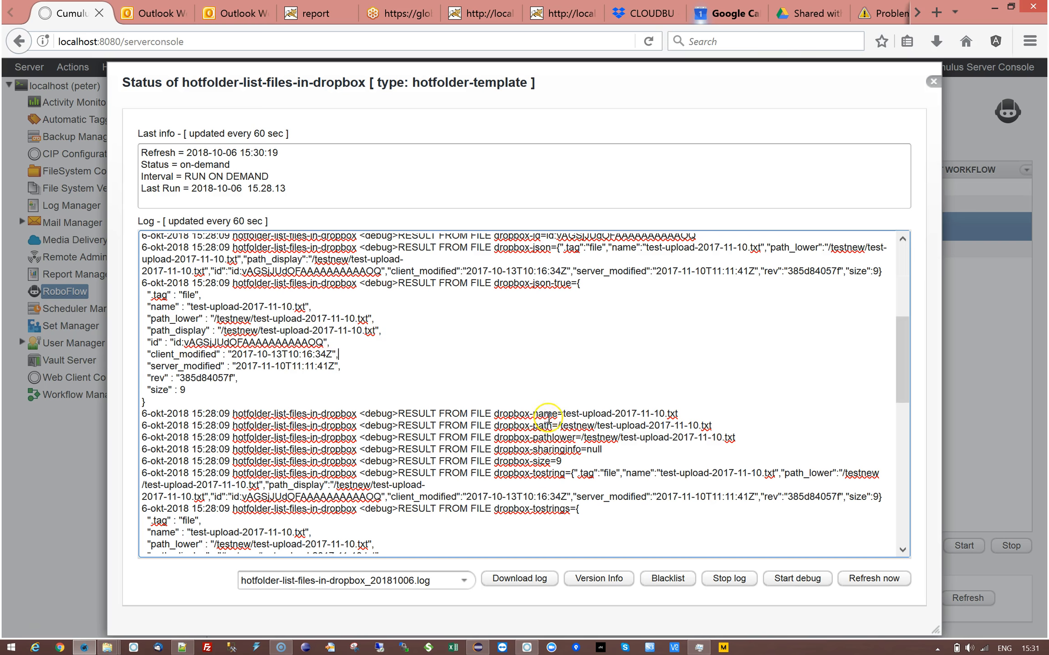
Step: Examine the dropbox-name, dropbox-path, dropbox-pathlower, dropbox-size and dropbox-tostring result lines logged for the found file
drag(563, 414, 642, 416)
click(560, 419)
drag(559, 425, 642, 425)
click(581, 438)
click(559, 467)
scroll(555, 477, down, 2)
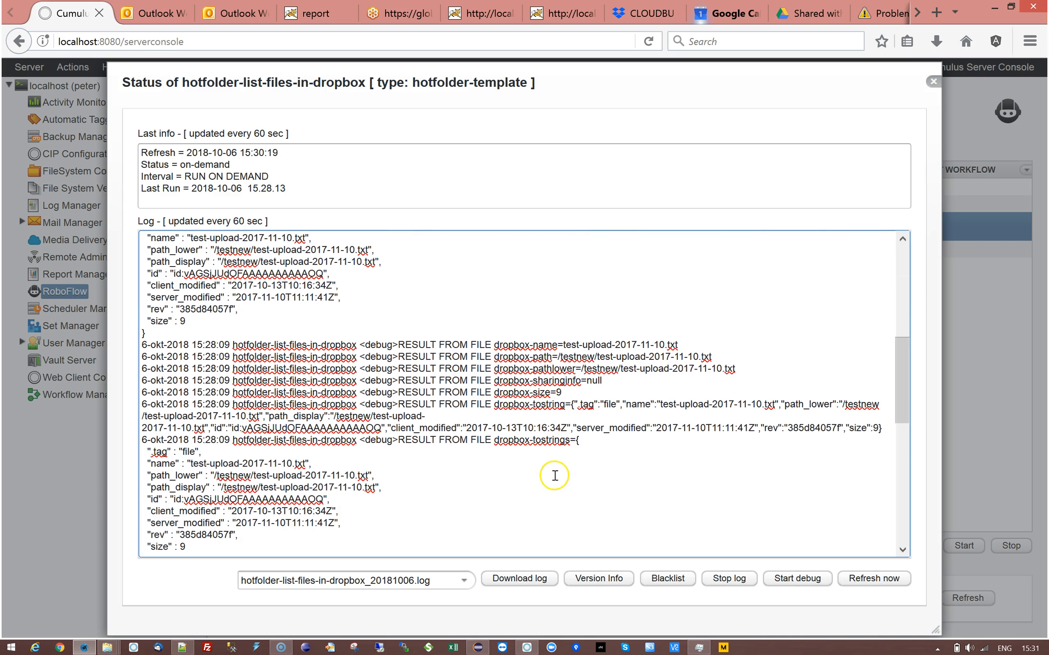
scroll(554, 475, down, 4)
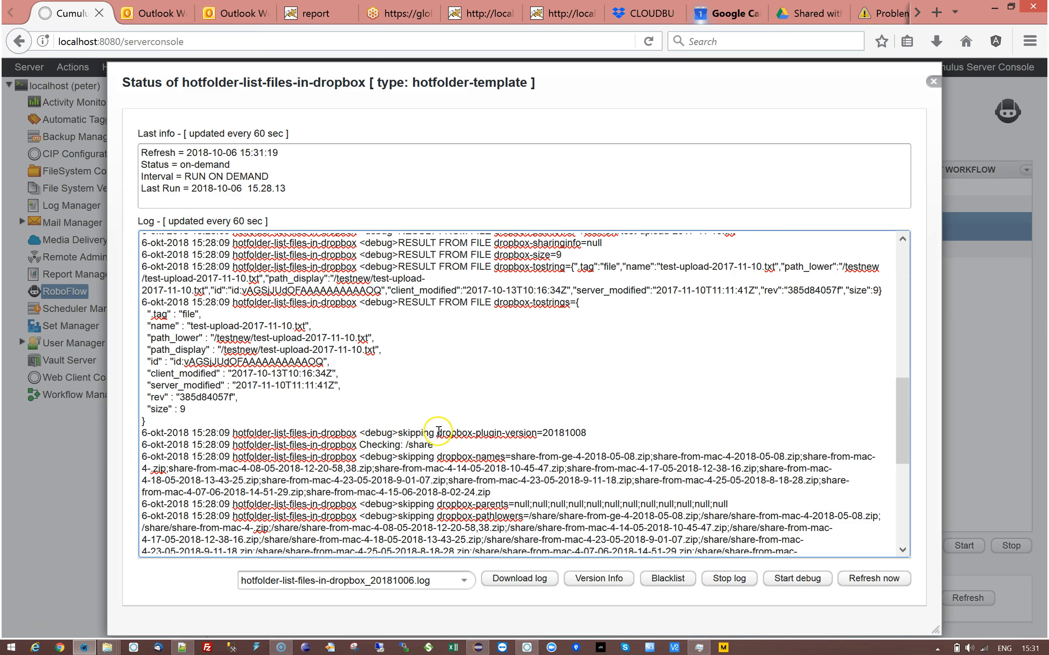
Step: Examine the dropbox-plugin-version line logged after the testnew file results
drag(435, 432, 587, 432)
click(586, 433)
click(570, 432)
Step: Compare the logged check of the /share path with the second line of list.txt in Notepad++, and return to the log
scroll(669, 392, down, 5)
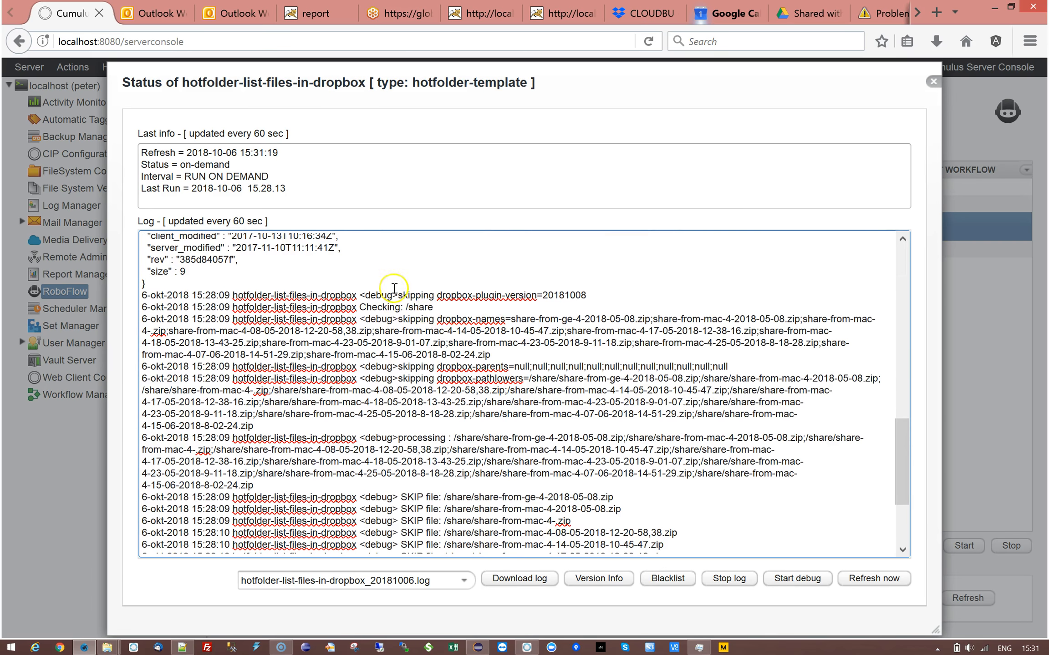
click(413, 308)
click(181, 648)
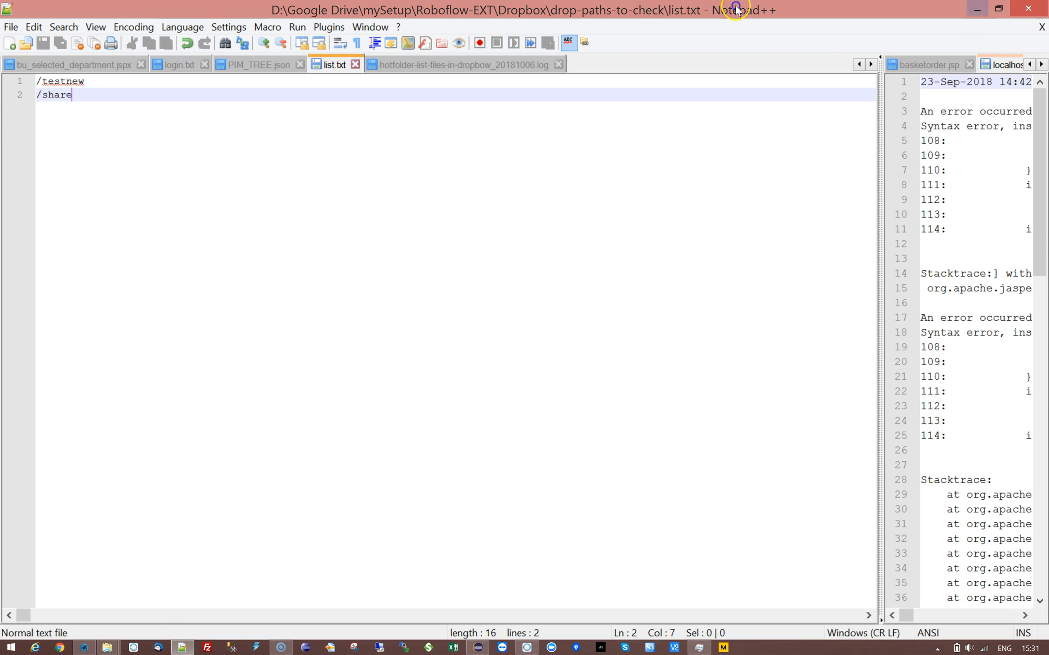
click(977, 10)
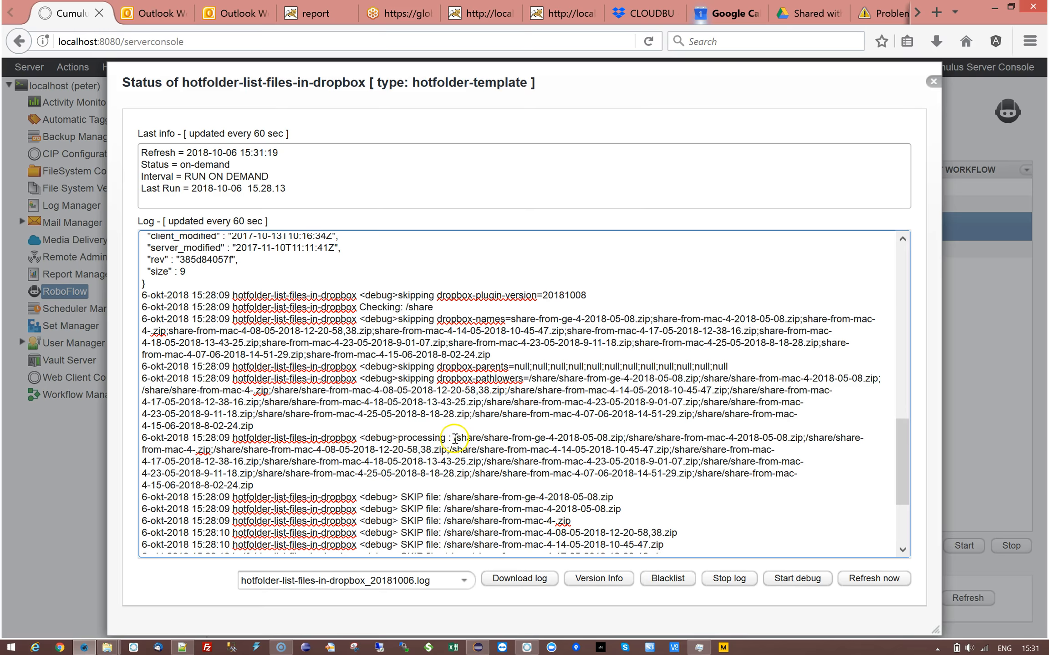
Step: Examine the semicolon-separated file paths on the processing line logged for the share folder
drag(453, 440, 503, 489)
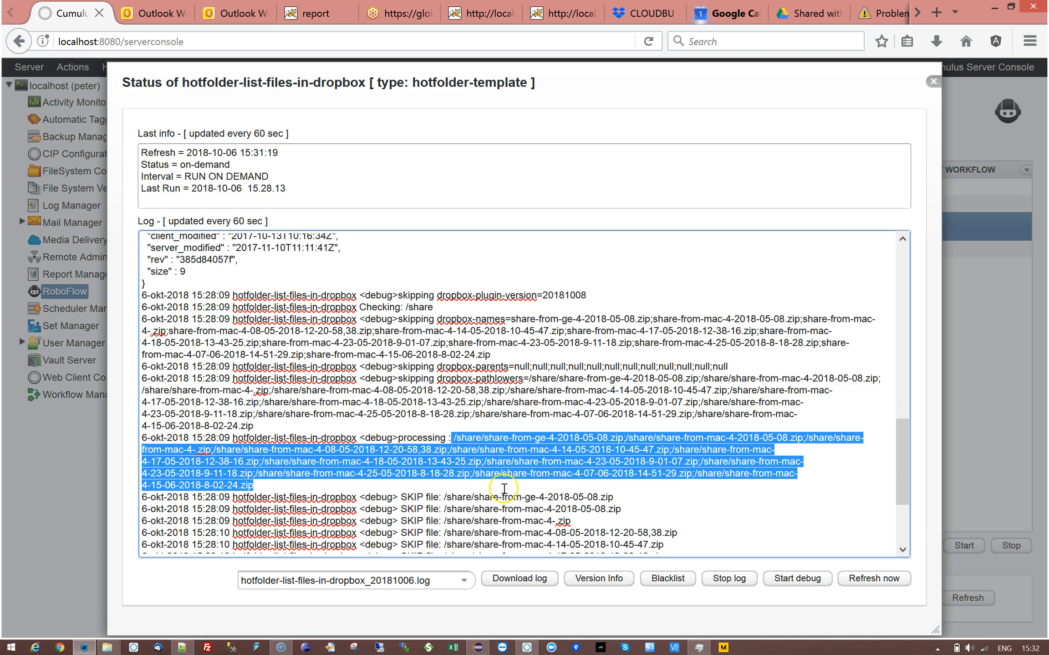
click(623, 438)
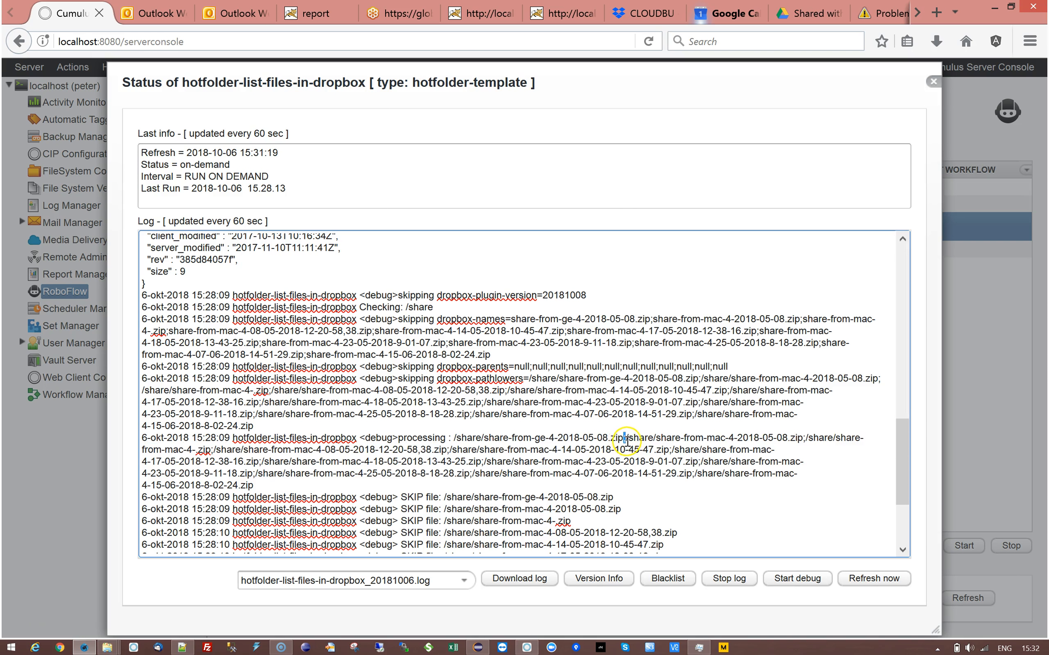
drag(803, 437, 808, 439)
double_click(468, 439)
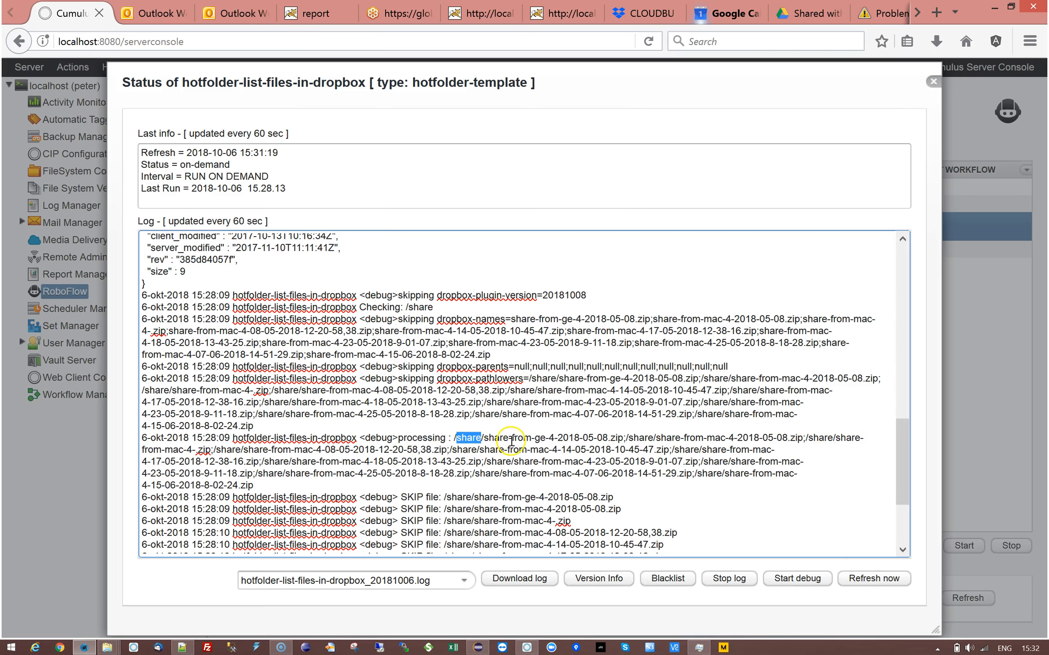
scroll(413, 465, down, 3)
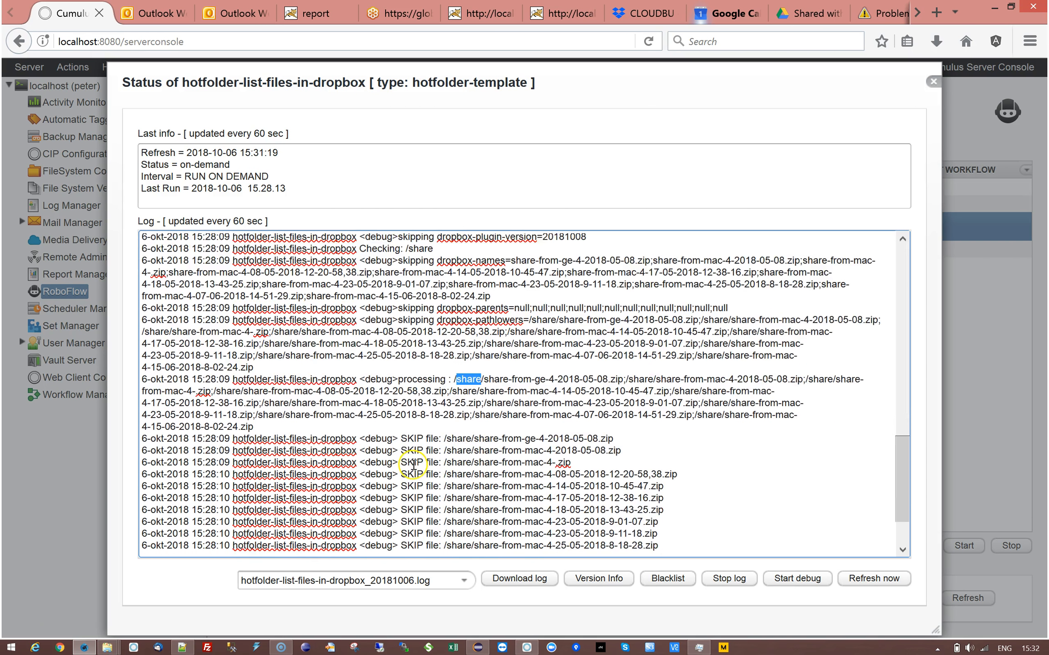
Step: Examine the SKIP file lines logged for the share folder and the dates in their file names
scroll(414, 464, down, 1)
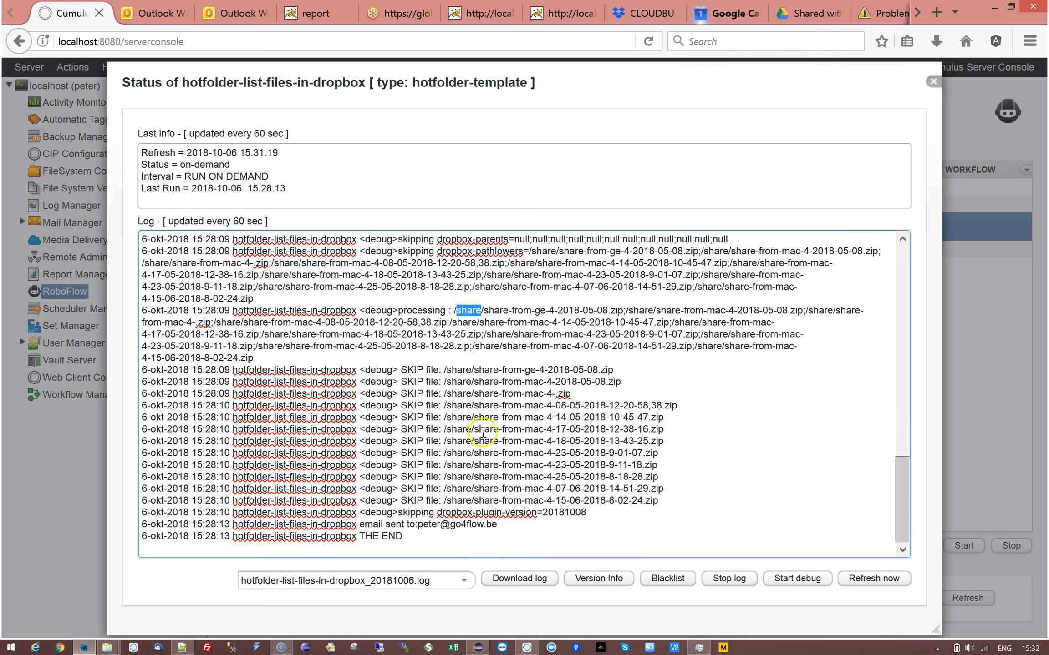
drag(401, 370, 435, 372)
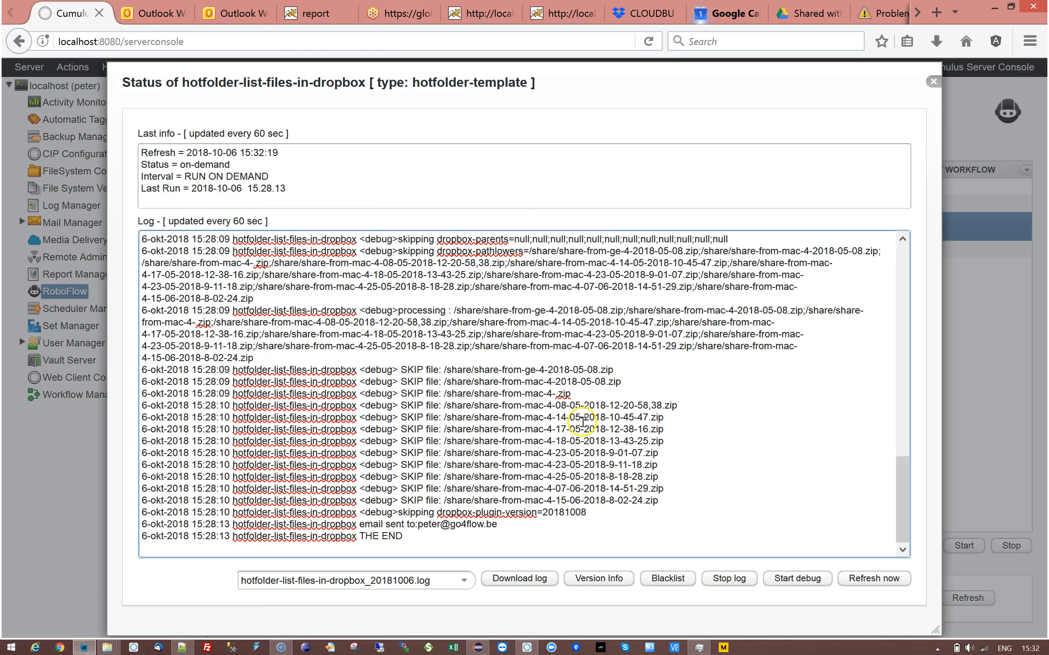
drag(584, 417, 620, 417)
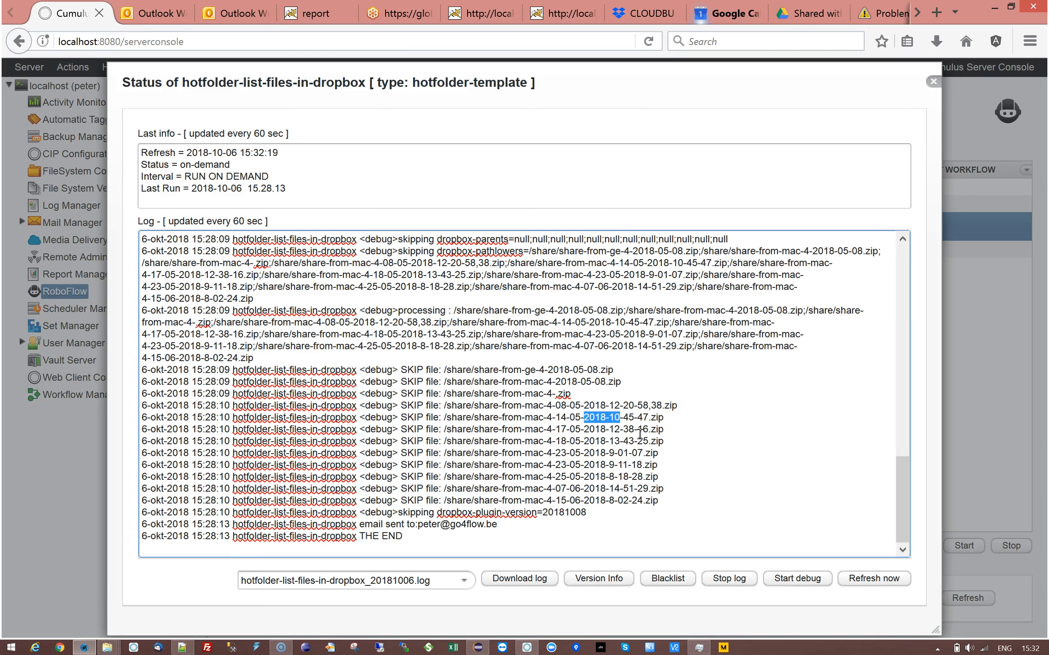
click(668, 415)
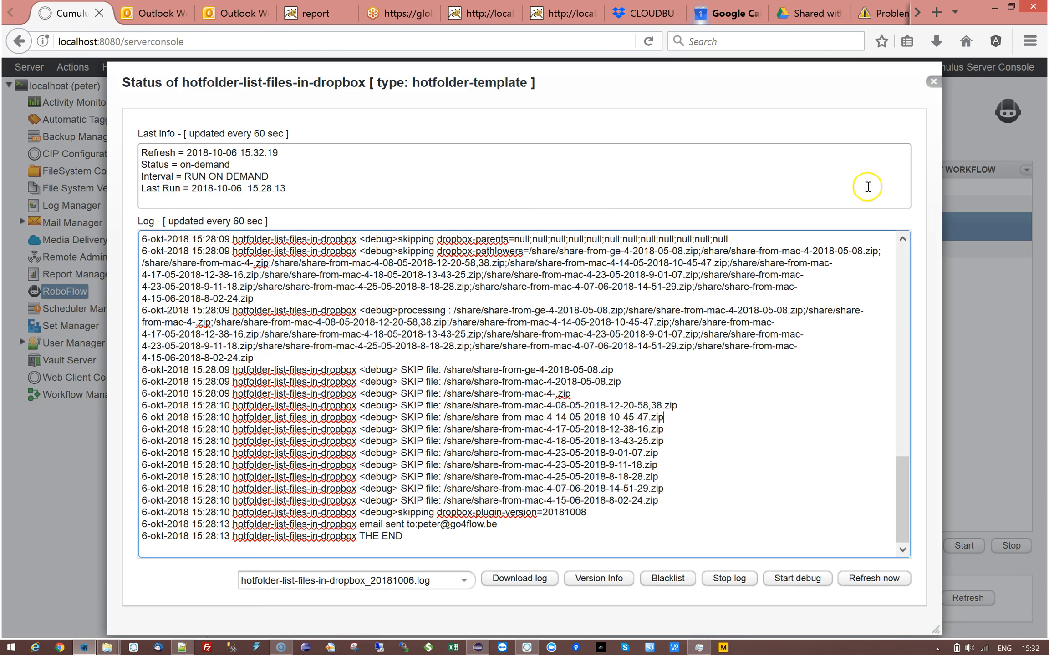
Step: Try the pattern .*(/).*(2018-11).* in the workflow's Dropbox-file-filter parameter, and discard the settings changes
click(933, 81)
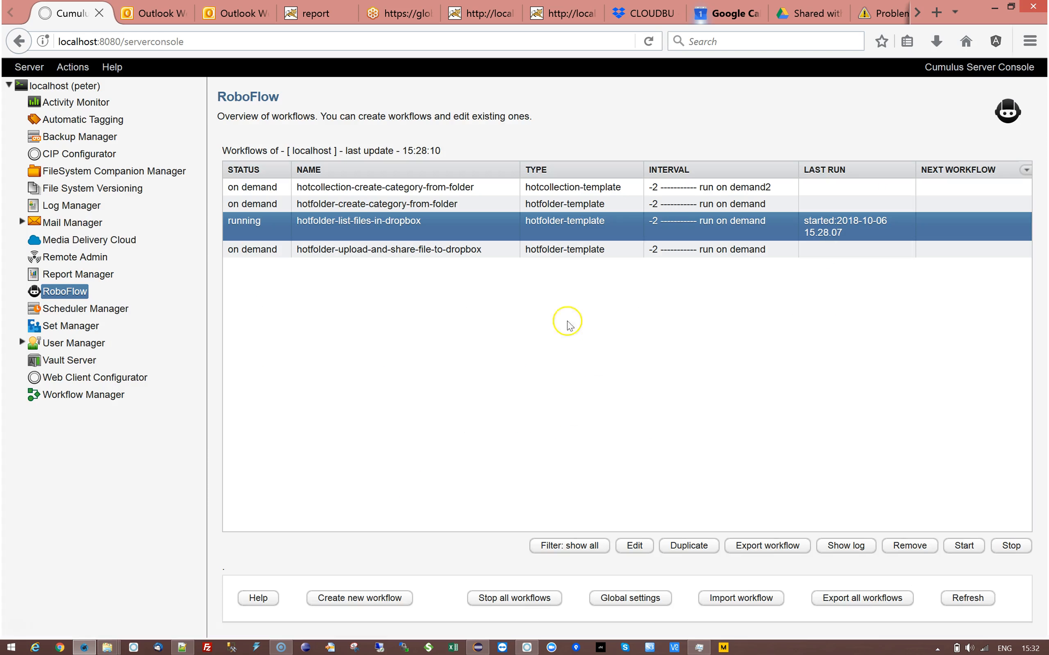
click(632, 546)
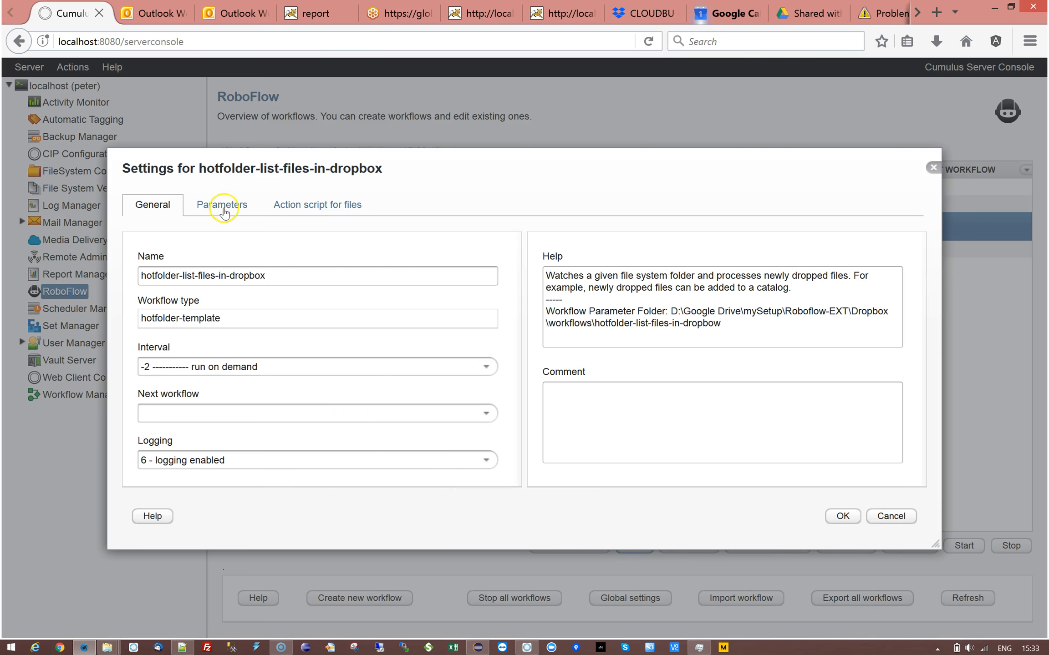
click(224, 205)
scroll(920, 325, down, 2)
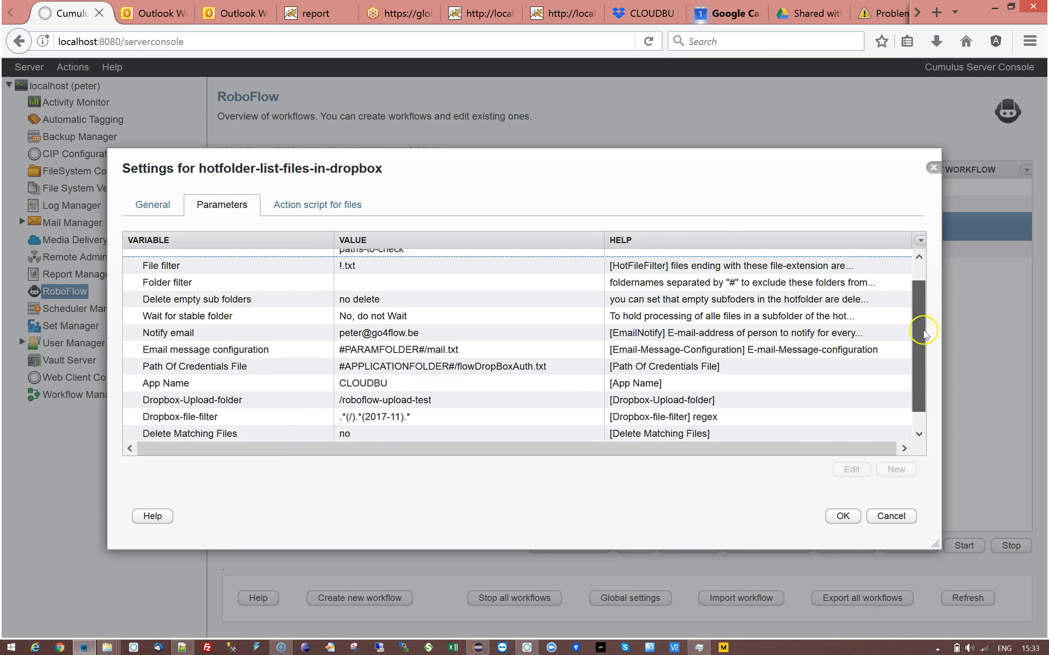
double_click(395, 402)
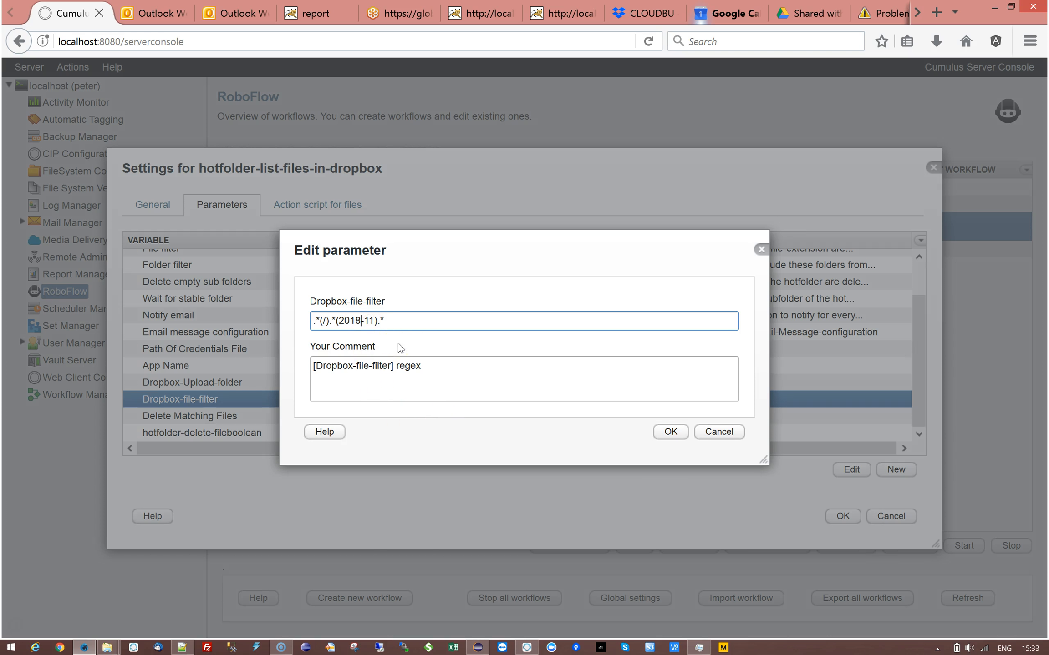
click(734, 433)
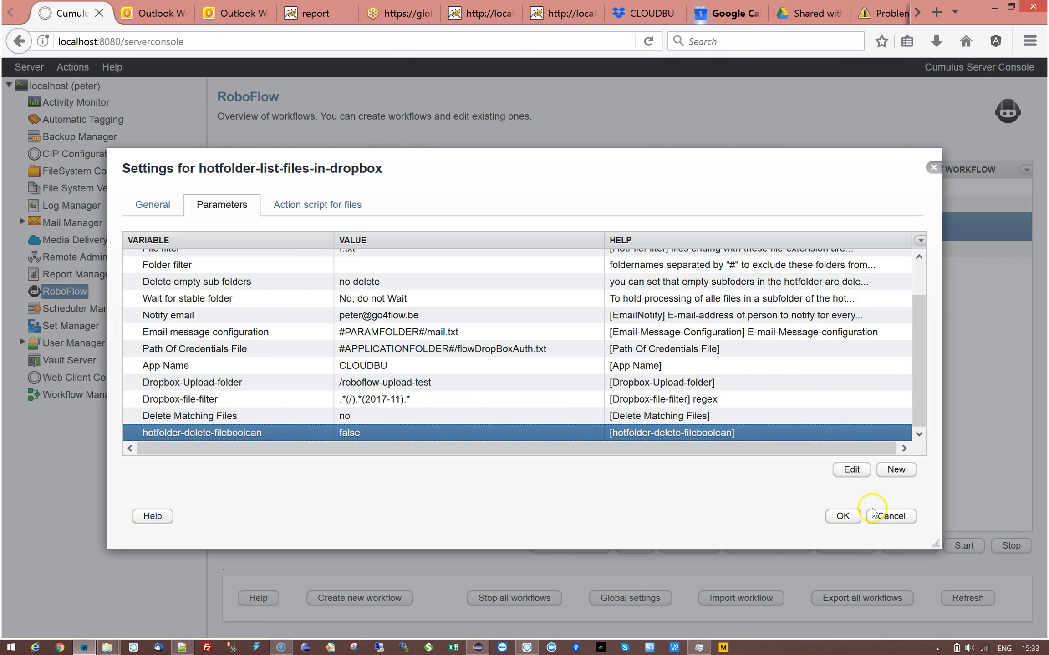
click(890, 516)
Step: Reopen the workflow's log and examine the file name dates on the final processing line for the share folder
click(852, 549)
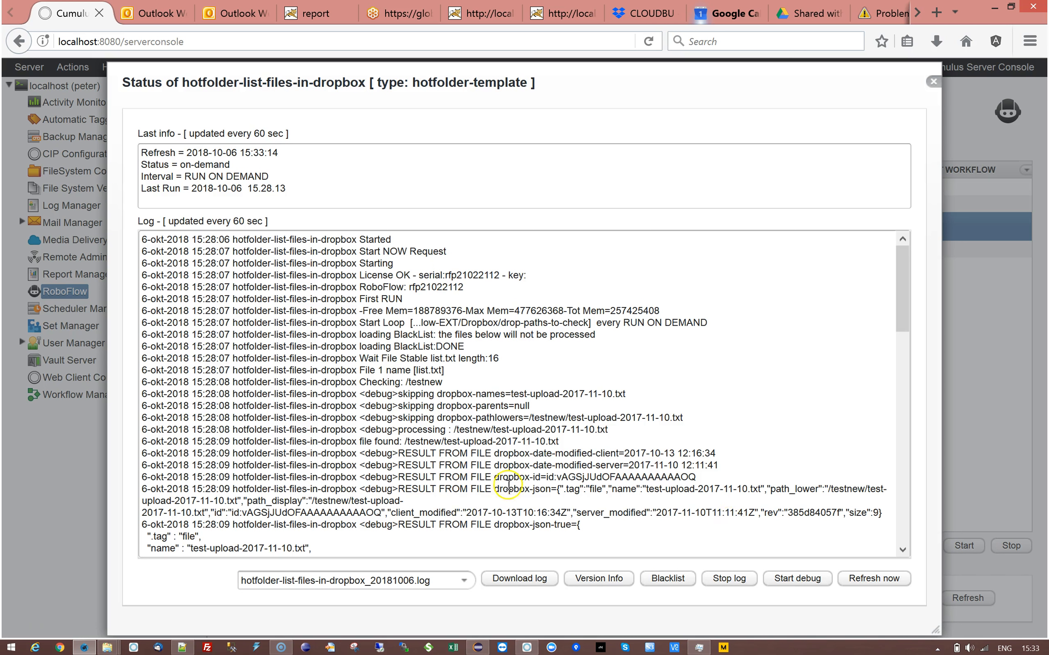
drag(903, 283, 899, 494)
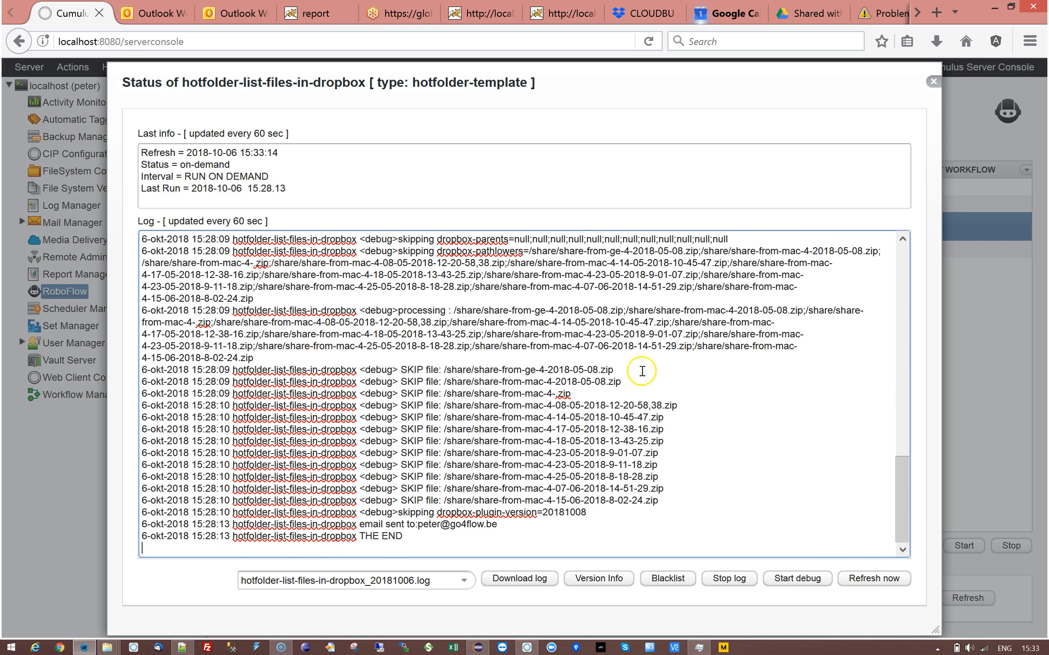
drag(546, 310, 585, 310)
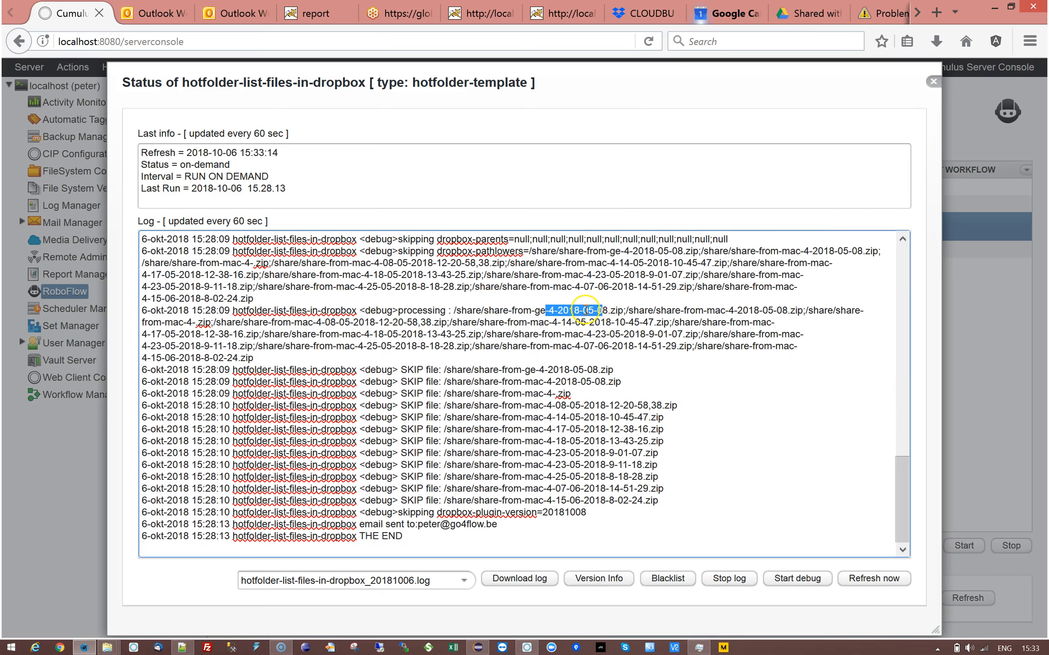
click(587, 312)
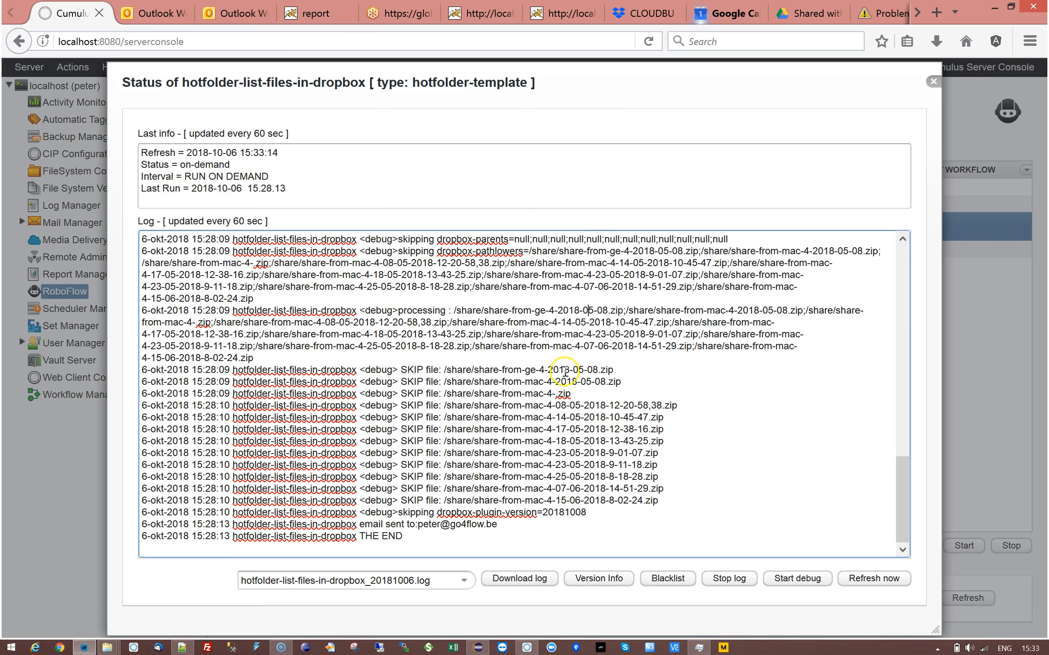
Step: Examine the year-month part of the first skipped file names from the share folder, and close the log
drag(545, 369, 586, 370)
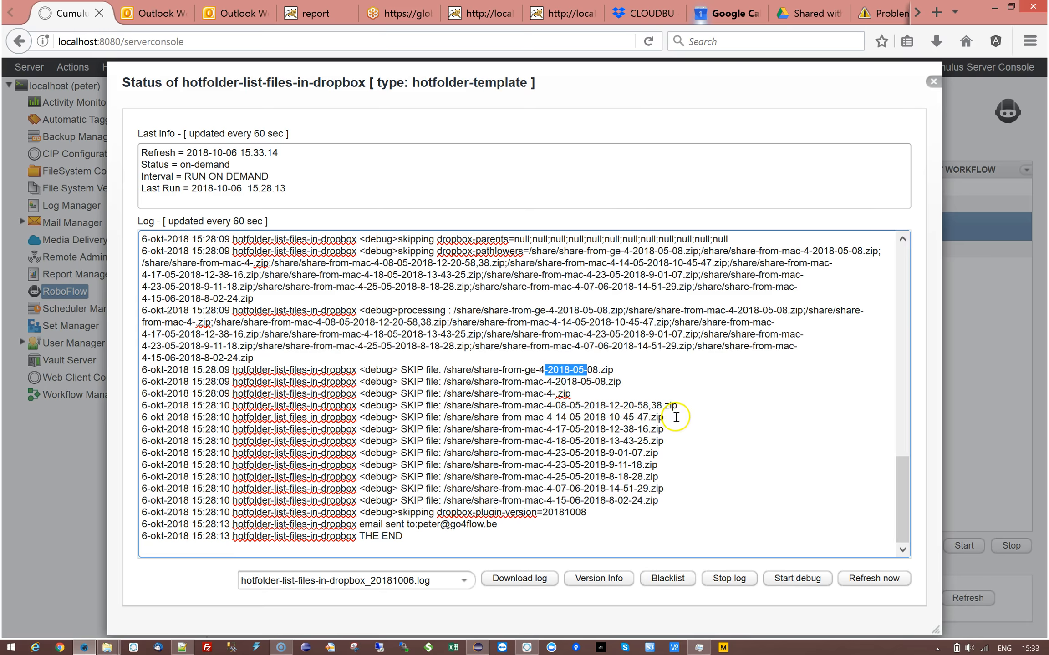
click(575, 385)
double_click(563, 369)
click(564, 384)
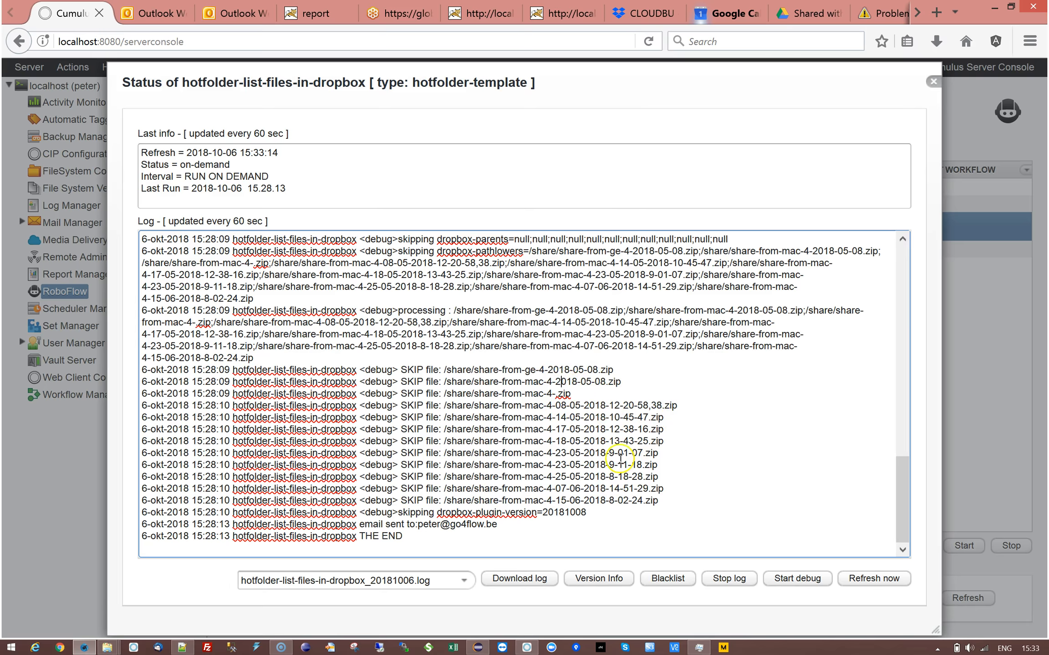
click(934, 81)
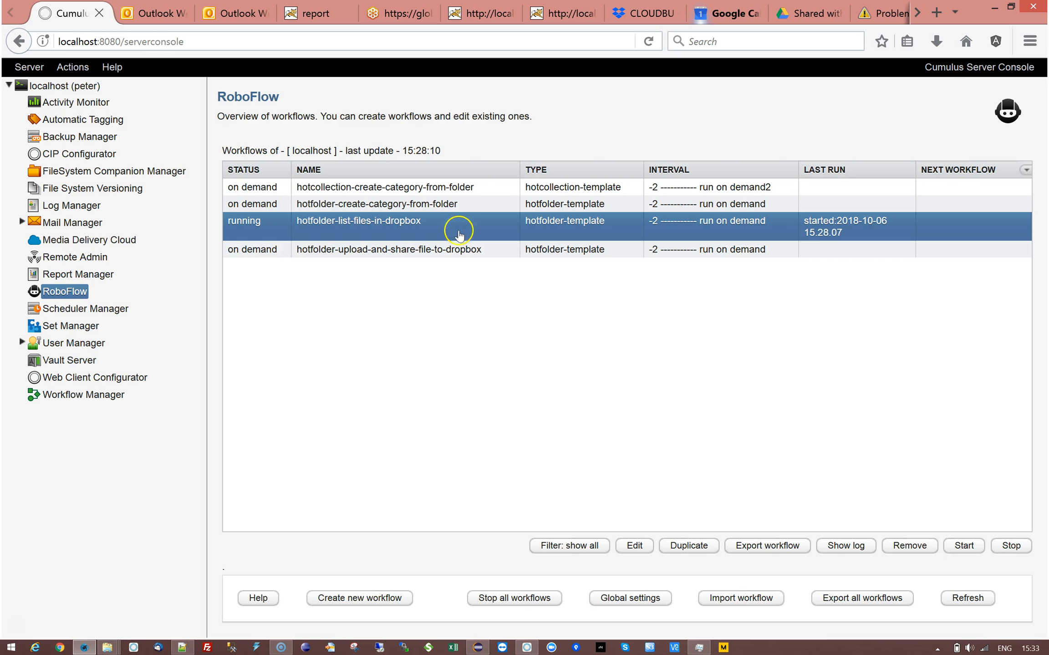
Step: In the parameters of the hotfolder-list-files-in-dropbox workflow, change the year in the Dropbox-file-filter pattern to 2018
click(633, 546)
click(649, 546)
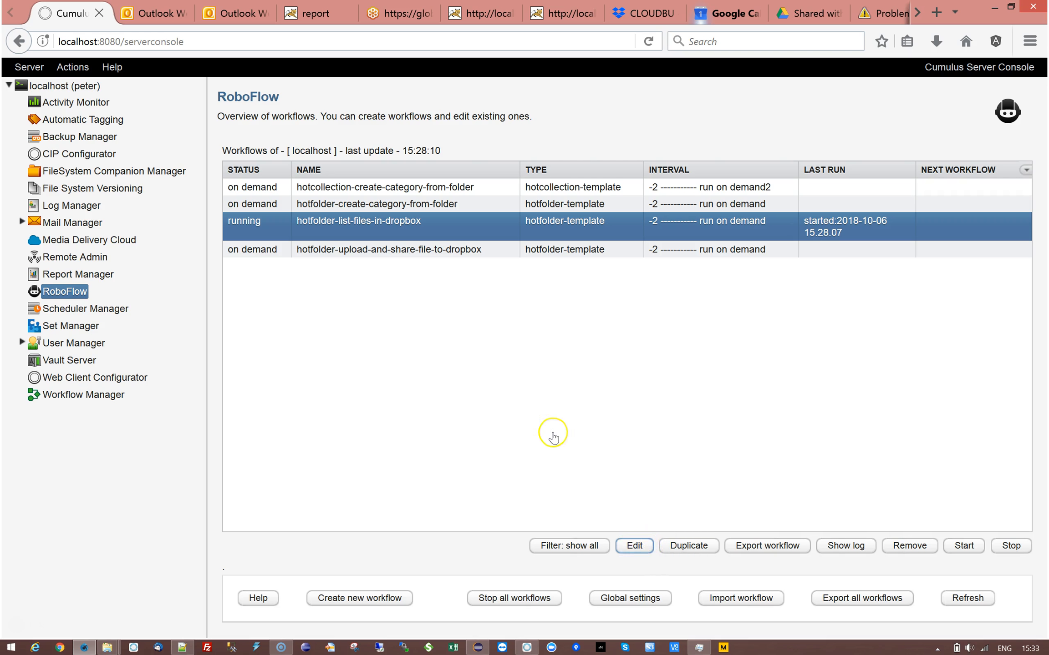
click(222, 206)
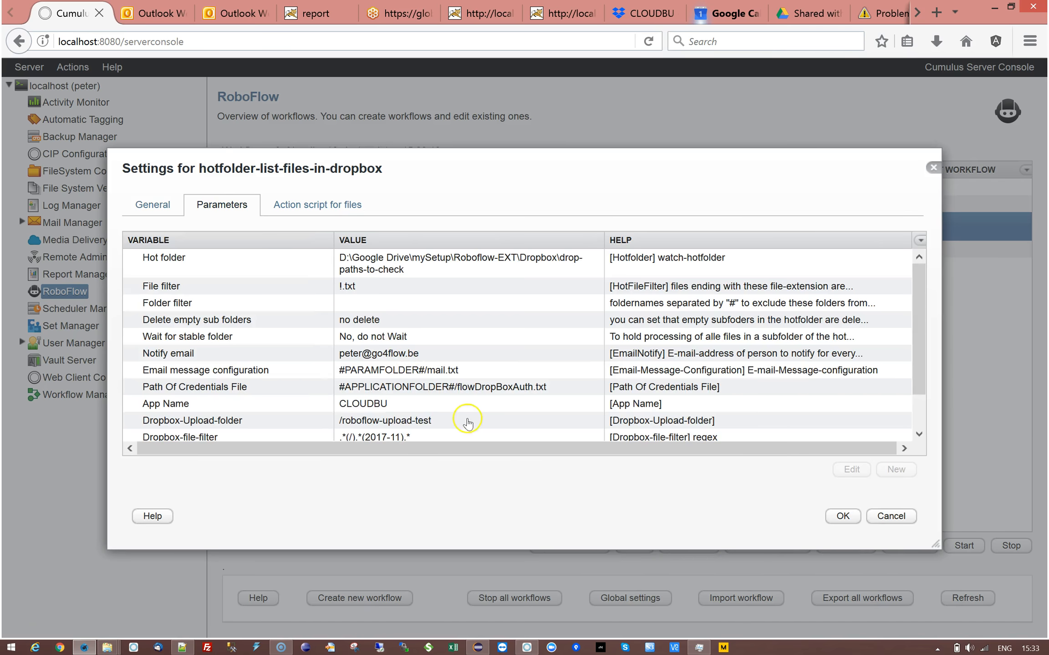
click(444, 405)
scroll(548, 407, down, 2)
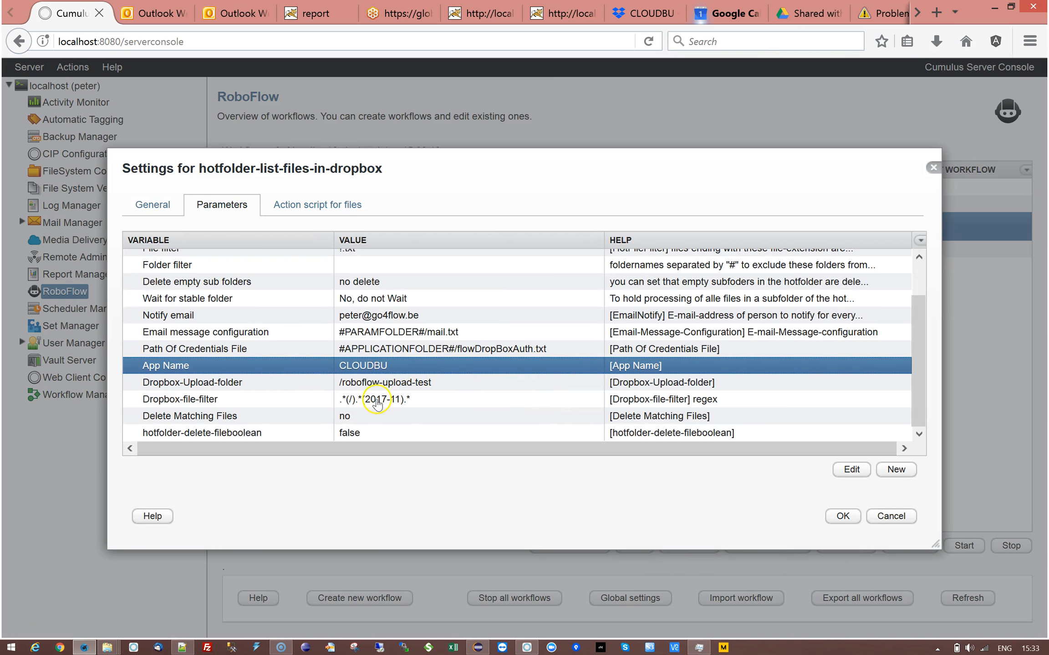
double_click(379, 401)
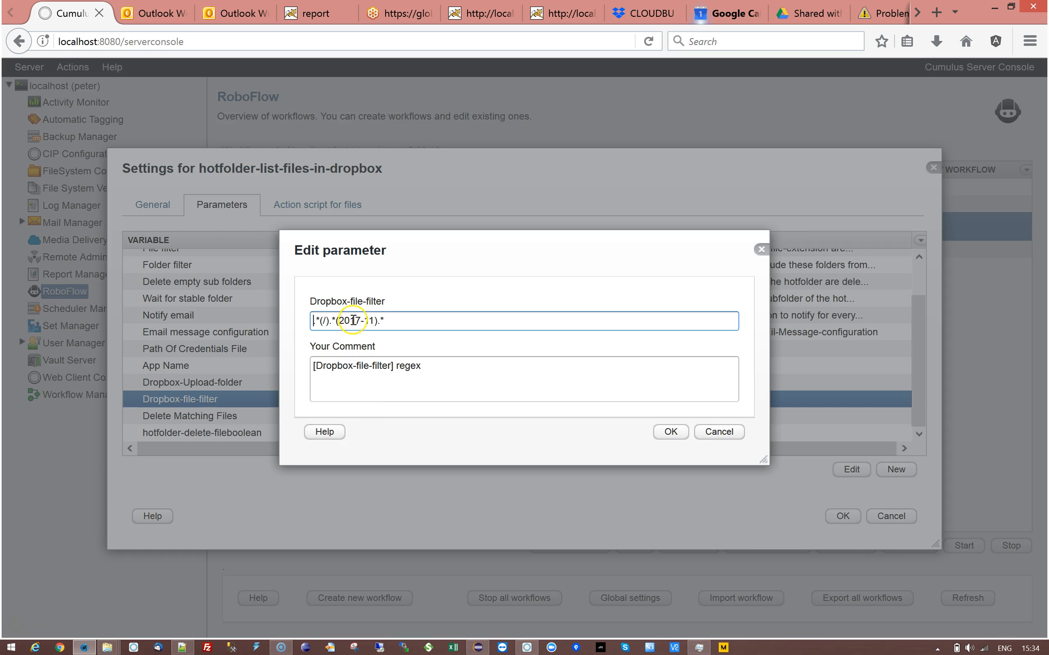
drag(340, 321, 374, 321)
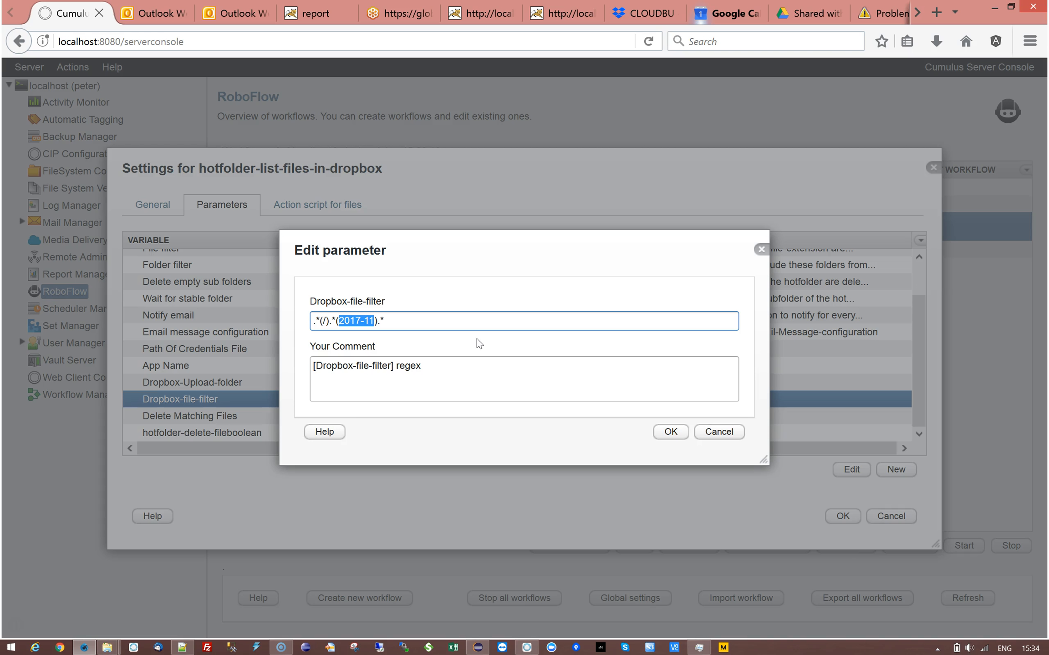
key(Left)
key(Right)
key(Right)
key(shift+Left)
text(8)
Step: Change the month in the filter pattern to 05, making it .*(/).*(2018-05).*, and save the workflow
key(Right)
key(shift+Right)
key(shift+Right)
text(05)
click(419, 214)
click(671, 432)
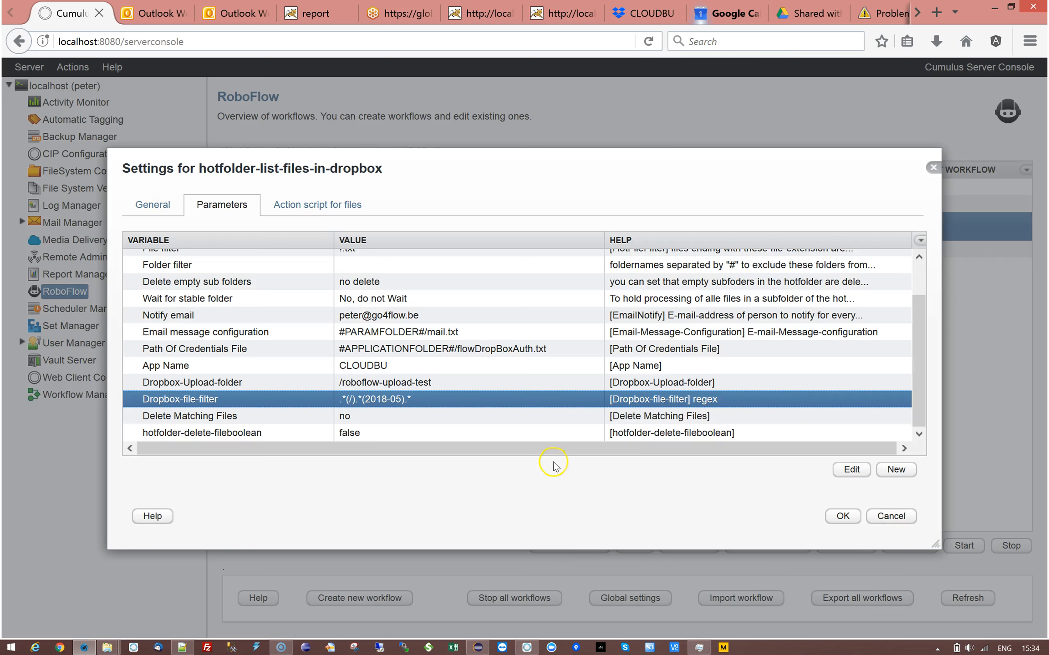
click(826, 518)
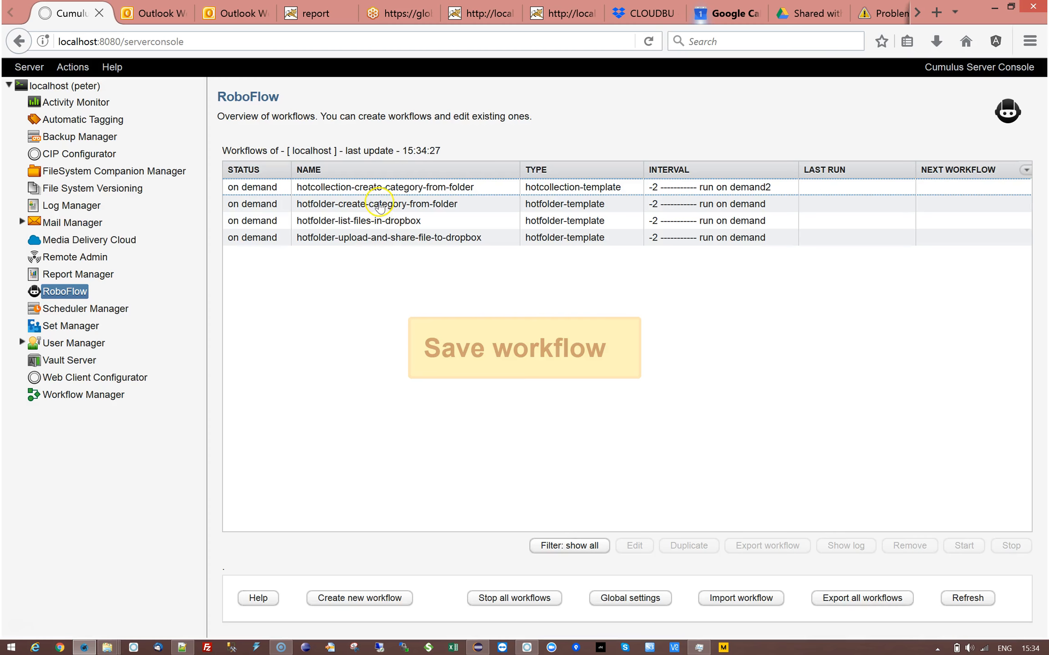
Step: Reopen the hotfolder-list-files-in-dropbox settings and review the available logging levels without changing the selection
click(379, 207)
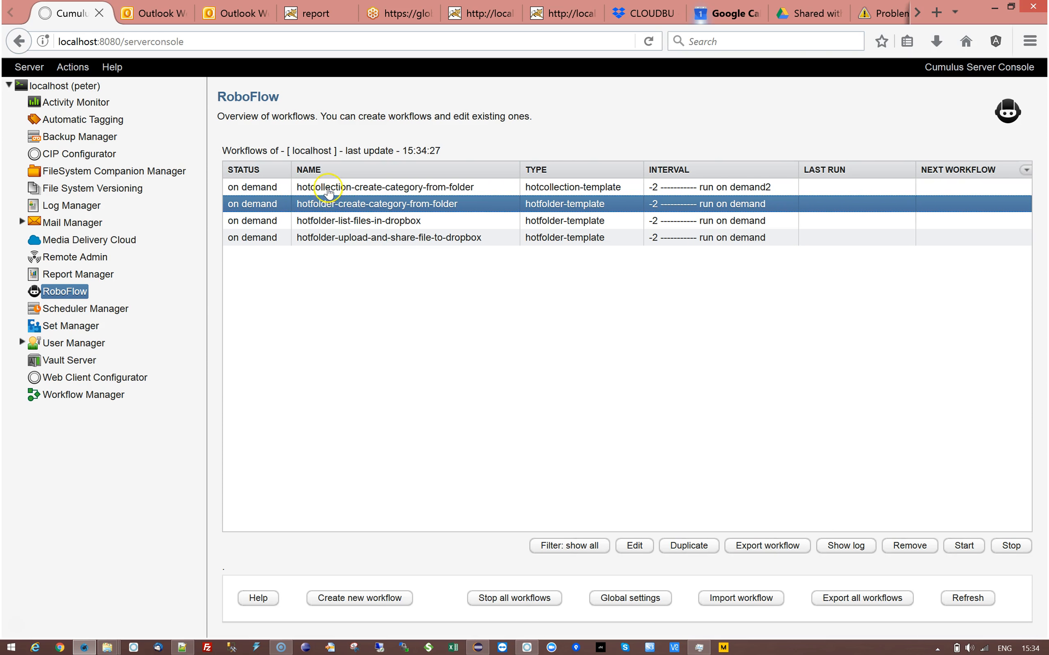
double_click(314, 221)
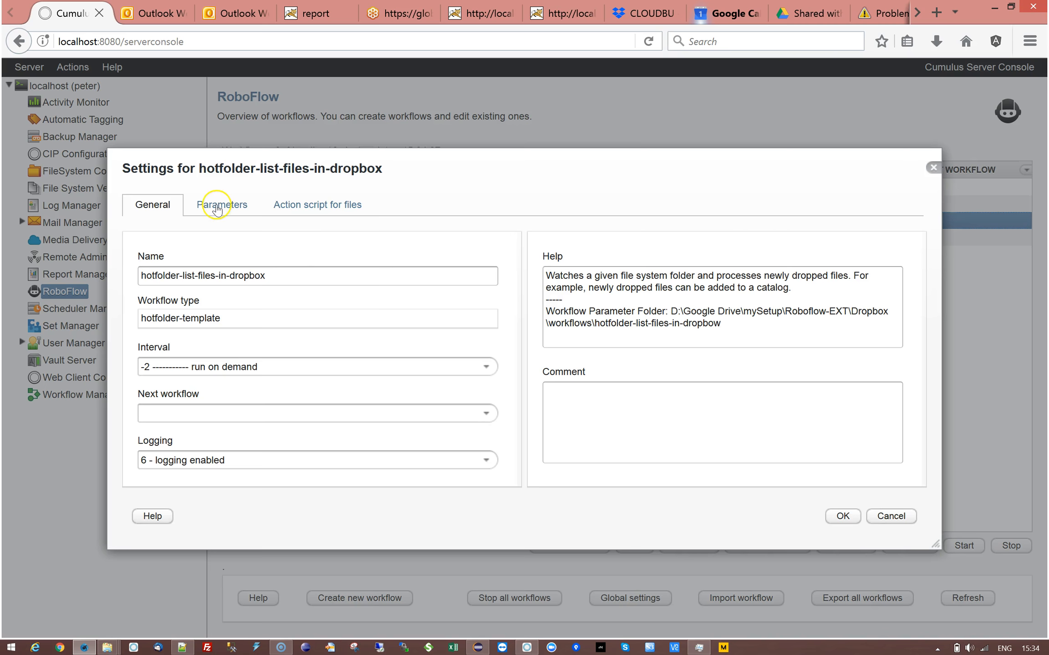
click(217, 209)
click(155, 207)
click(483, 460)
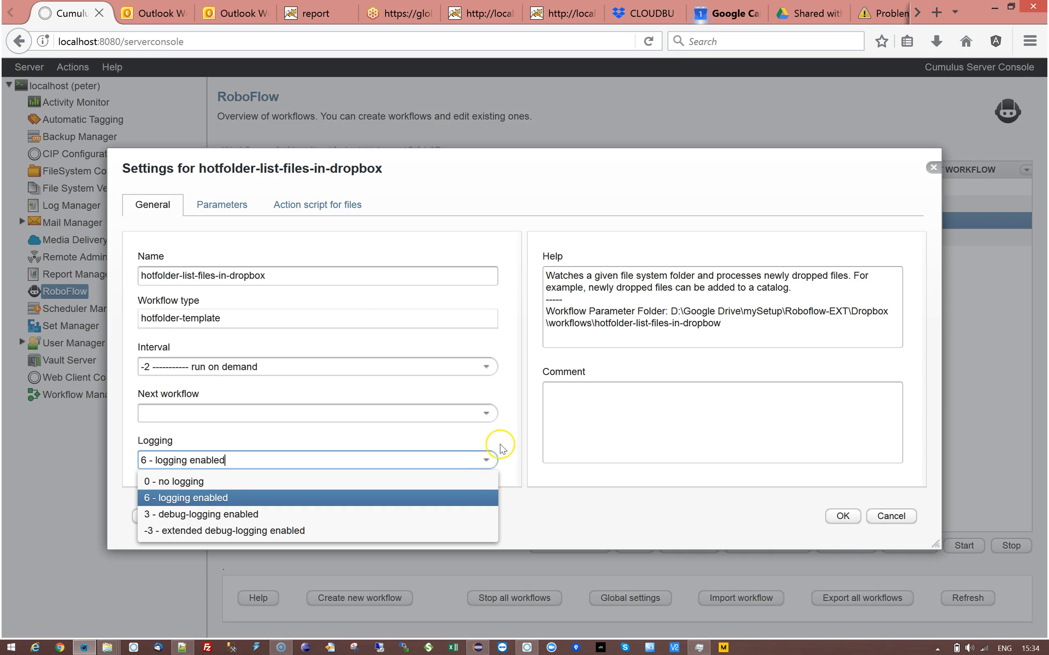
click(518, 460)
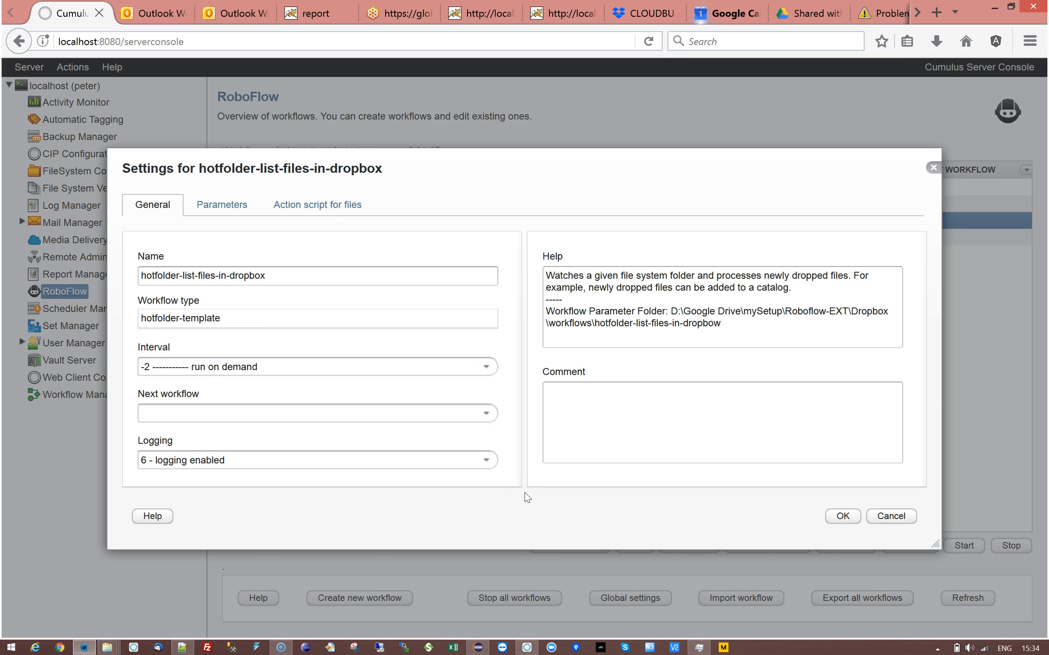
Step: In the action script for files, set the text stored in the <debug> variable to false
click(305, 206)
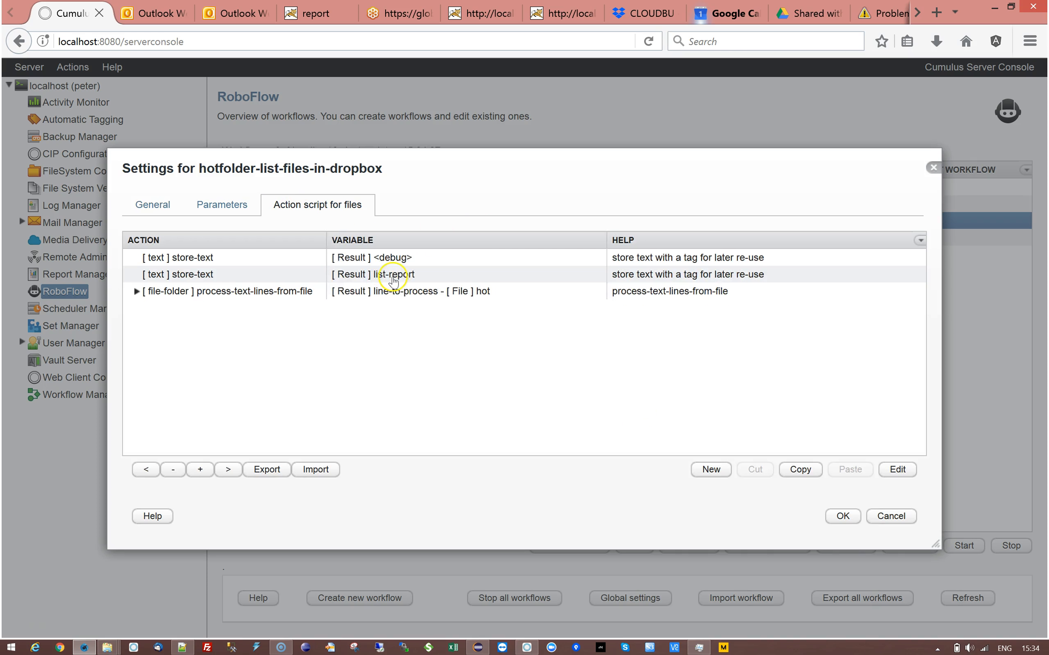
double_click(228, 264)
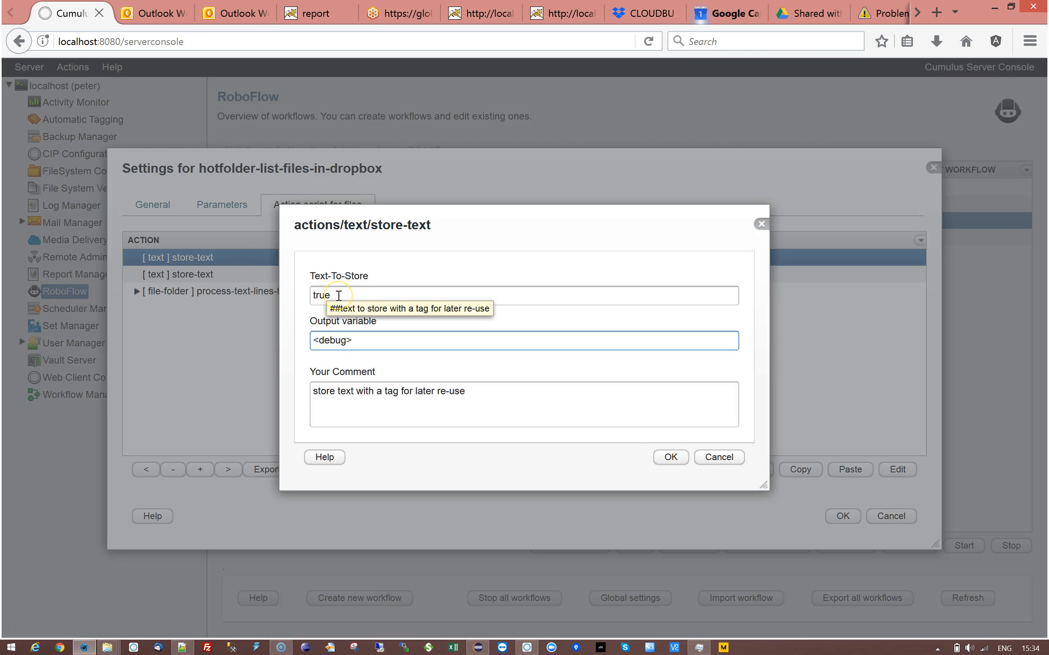
double_click(338, 295)
text(false)
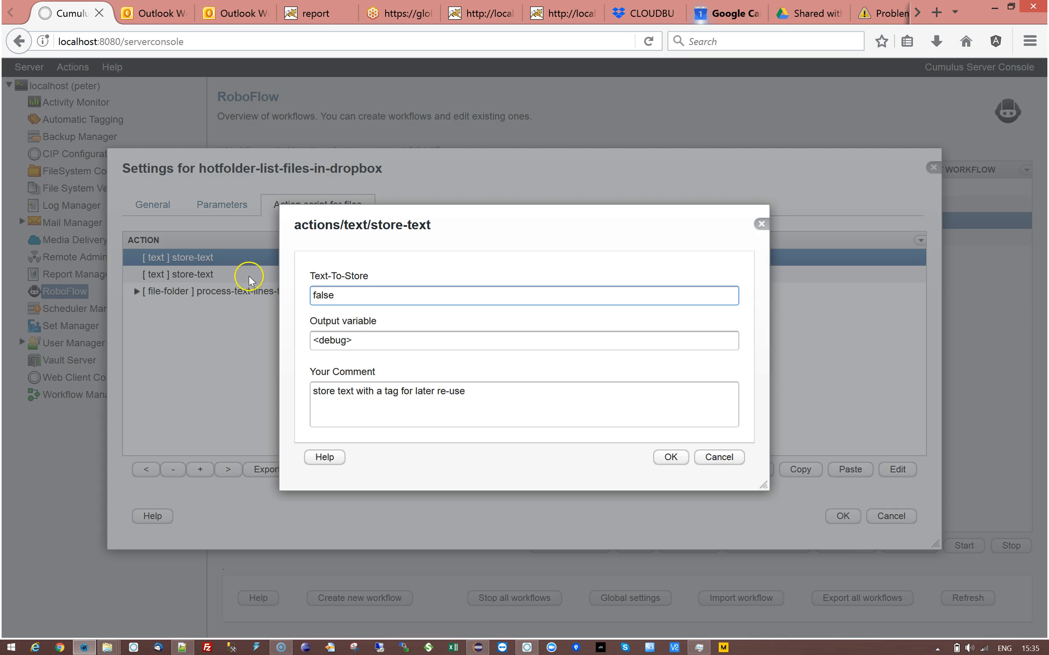
click(667, 459)
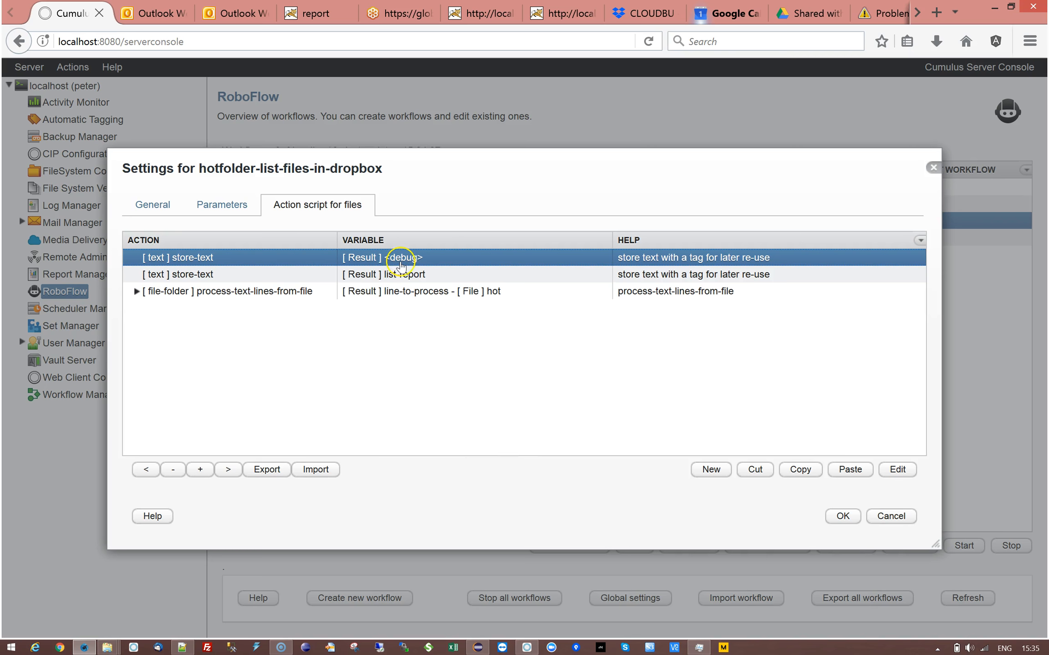
Step: Expand the process-text-lines-from-file action down to its line test and inspect the write-text-to-log action's text
click(137, 291)
click(151, 313)
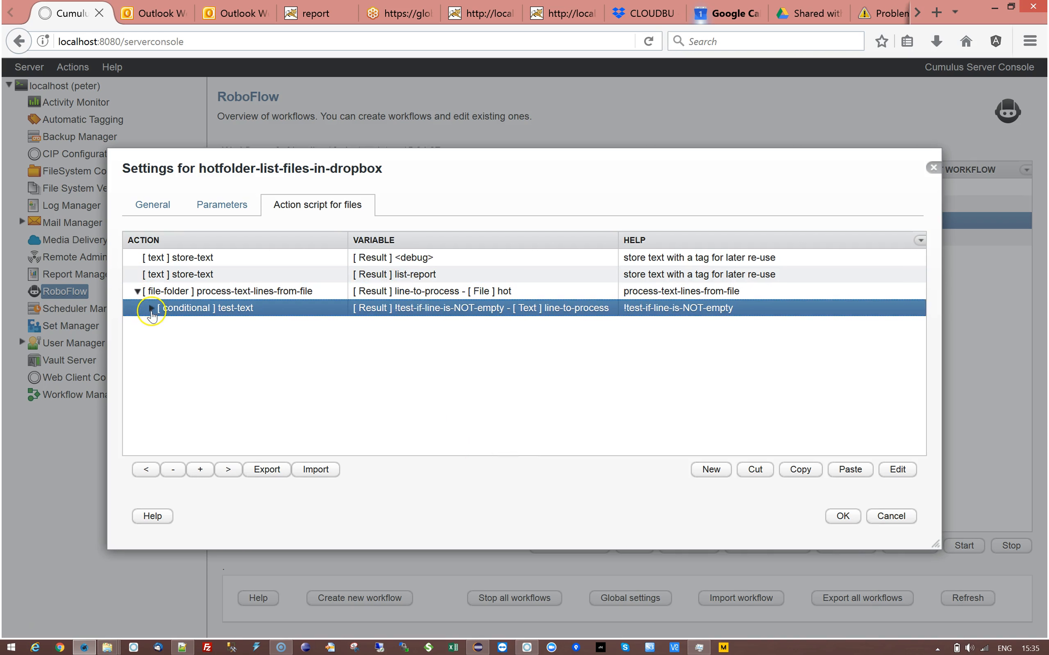
click(152, 310)
double_click(255, 373)
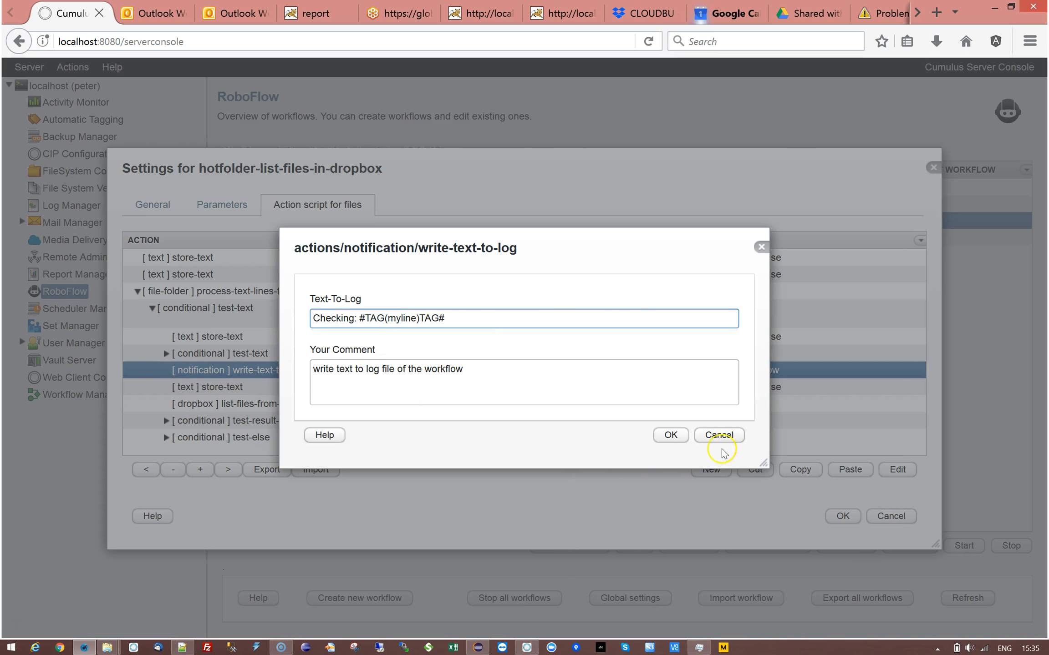
click(719, 435)
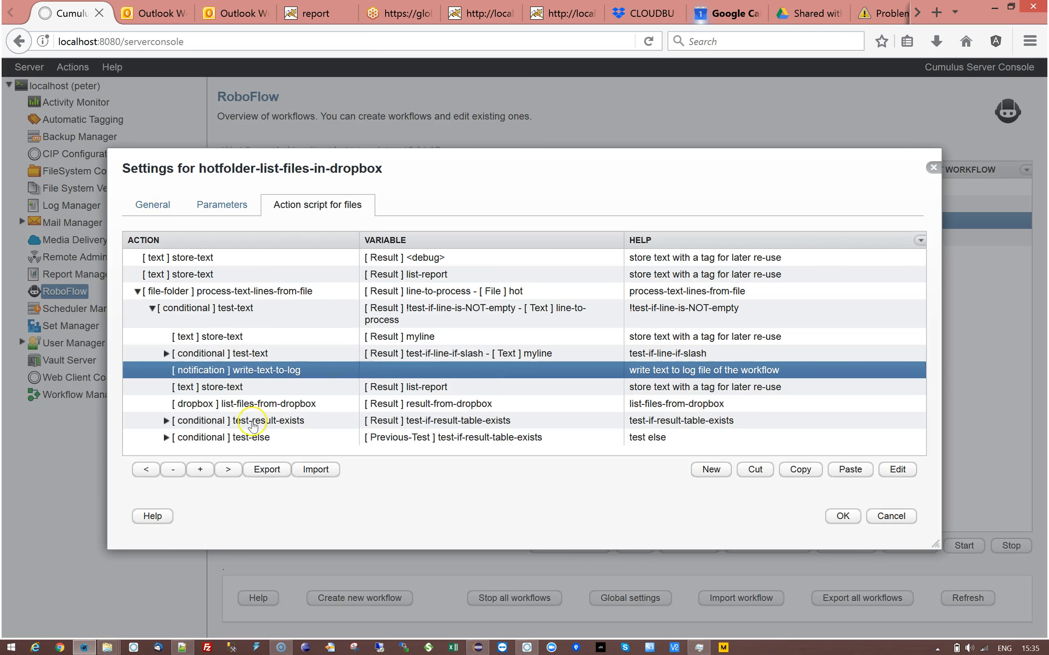
Step: Expand the test-result-exists branch down to its dropbox-paths test and inspect the <debug> prefix in the nested write-text-to-log action
click(166, 421)
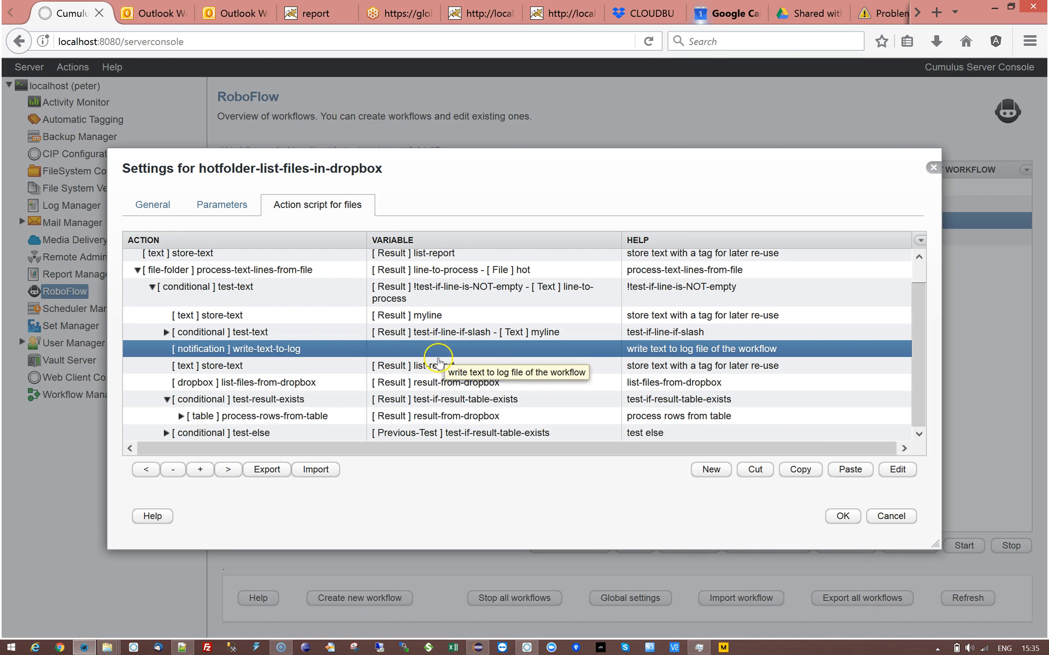
click(182, 417)
scroll(483, 369, down, 2)
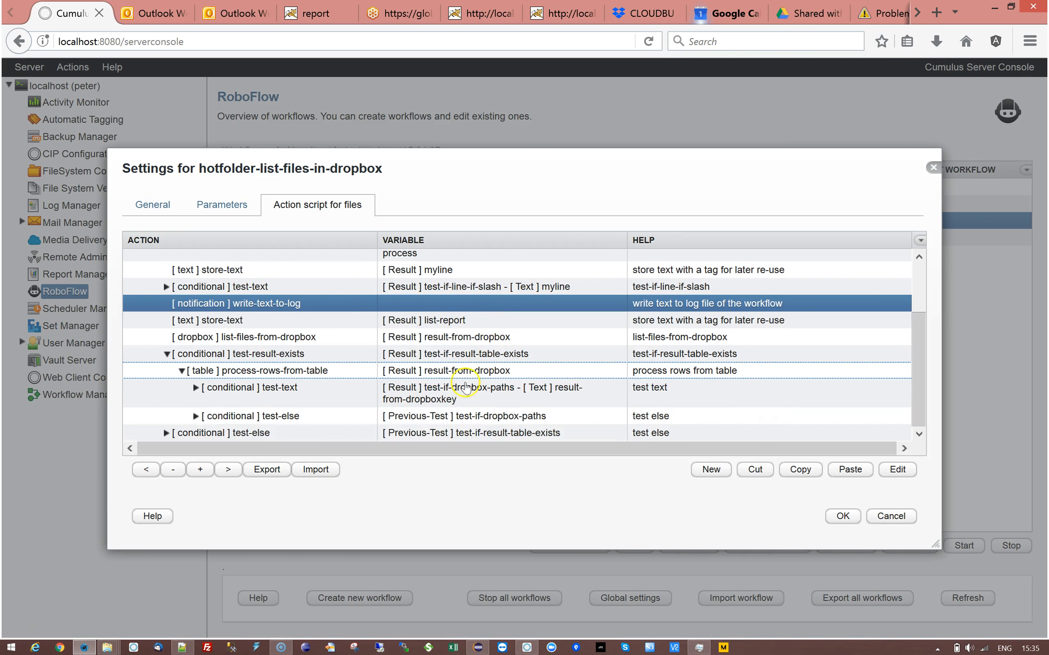
click(195, 387)
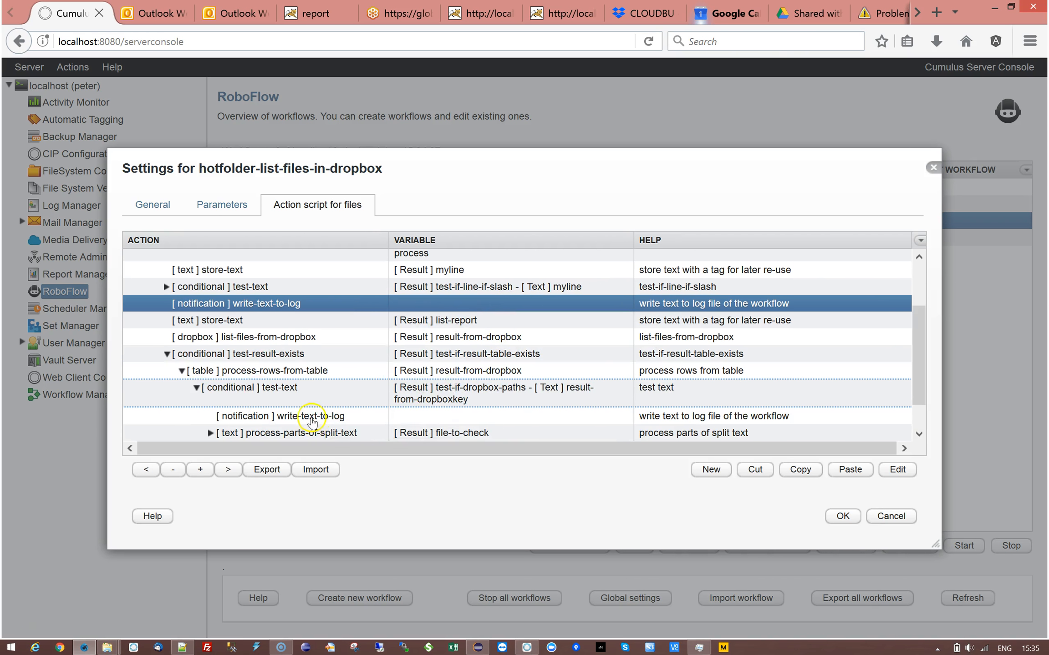
double_click(312, 417)
drag(312, 319, 347, 318)
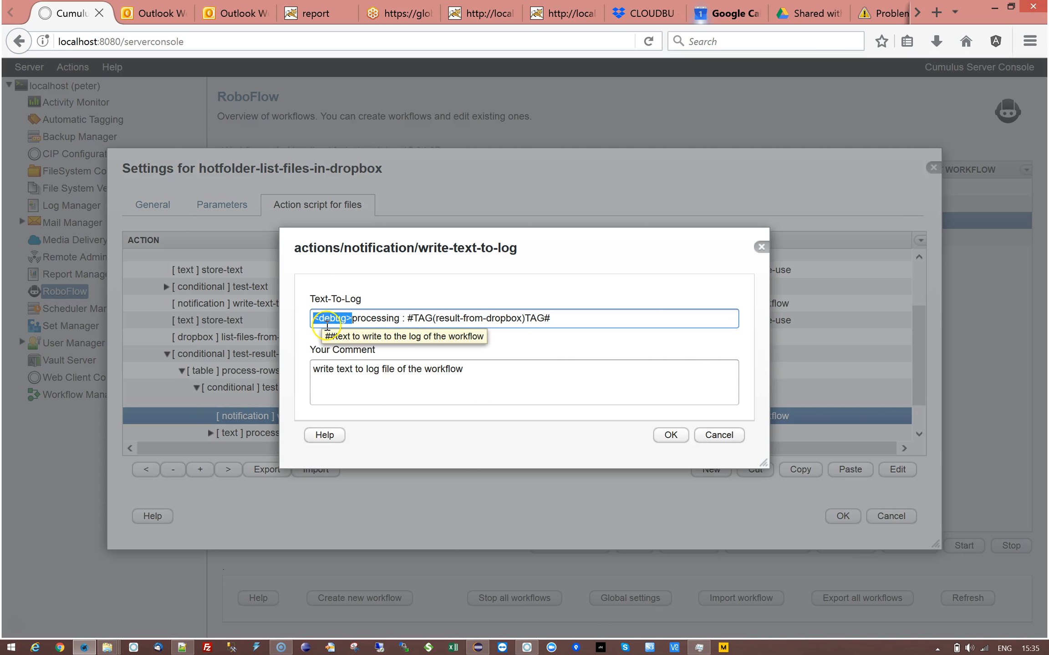
click(721, 437)
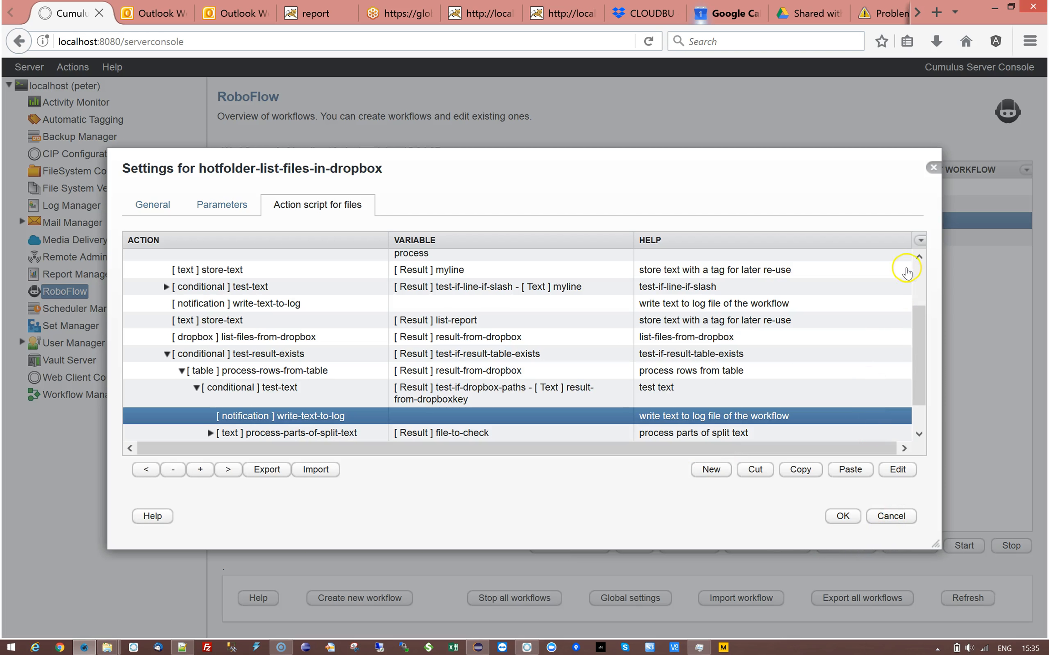
Step: Recheck the value stored in the <debug> variable without changing it, and save the workflow
scroll(913, 266, up, 2)
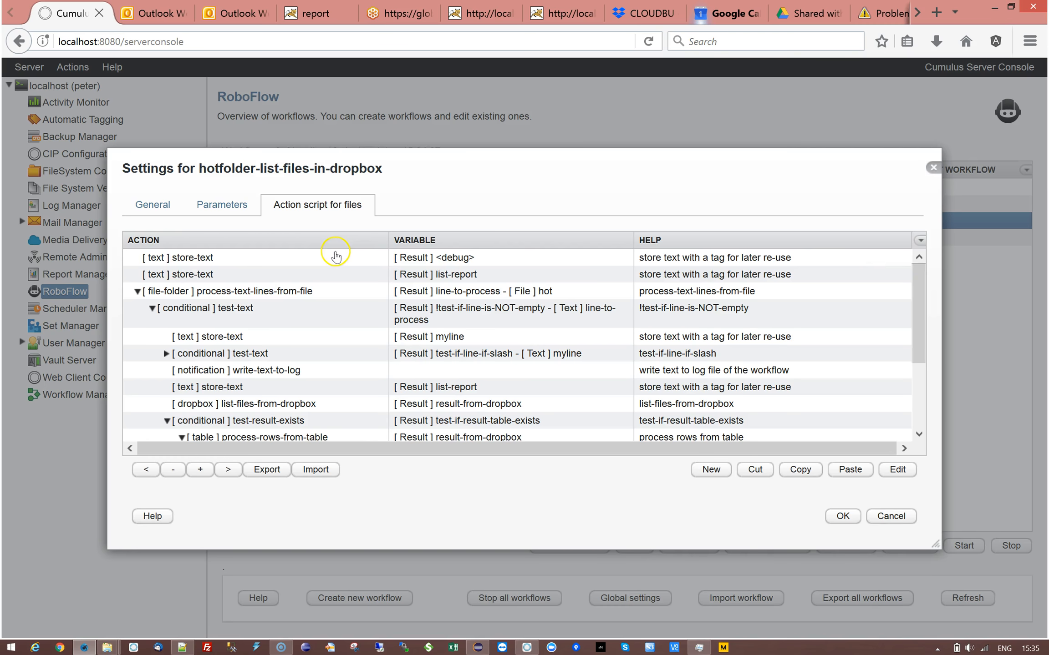
click(460, 259)
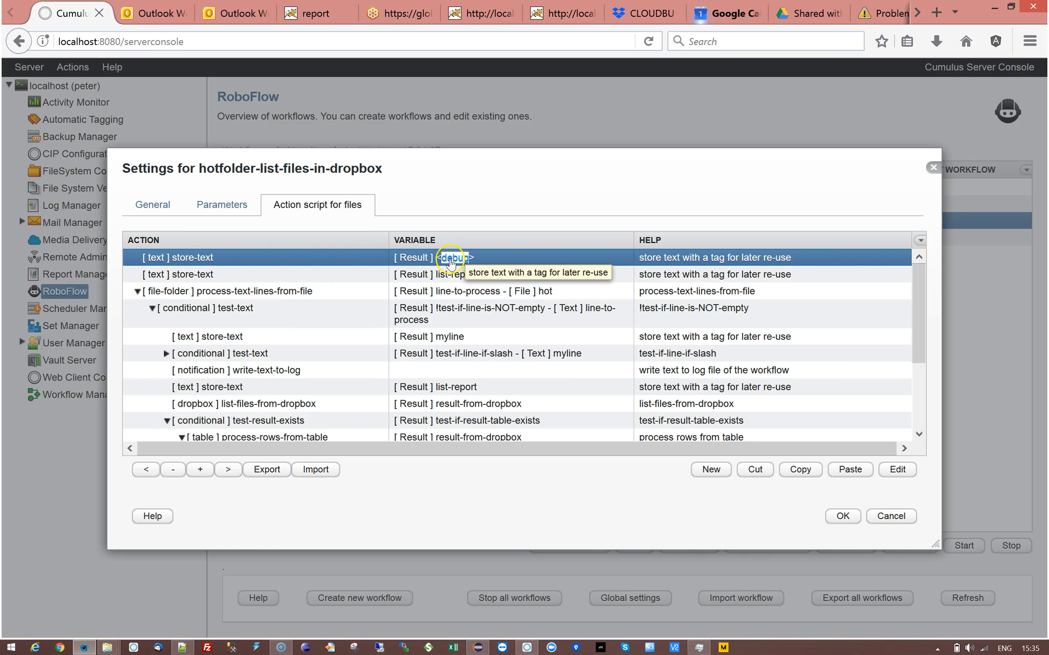
double_click(450, 261)
double_click(321, 296)
click(732, 465)
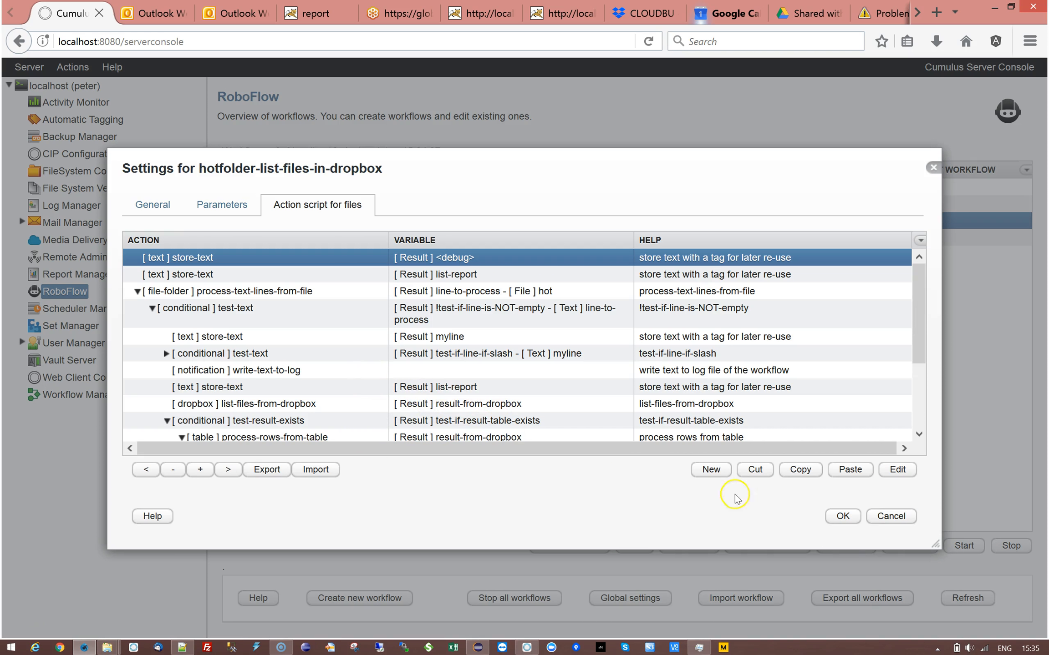
click(833, 518)
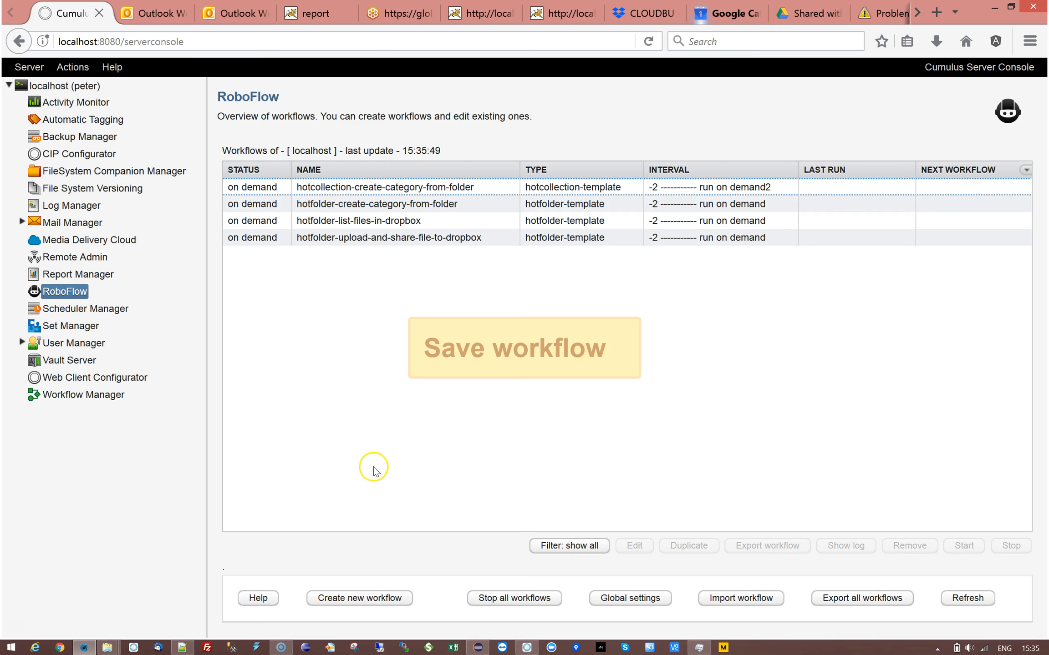
Step: Start the hotfolder-list-files-in-dropbox workflow
click(340, 238)
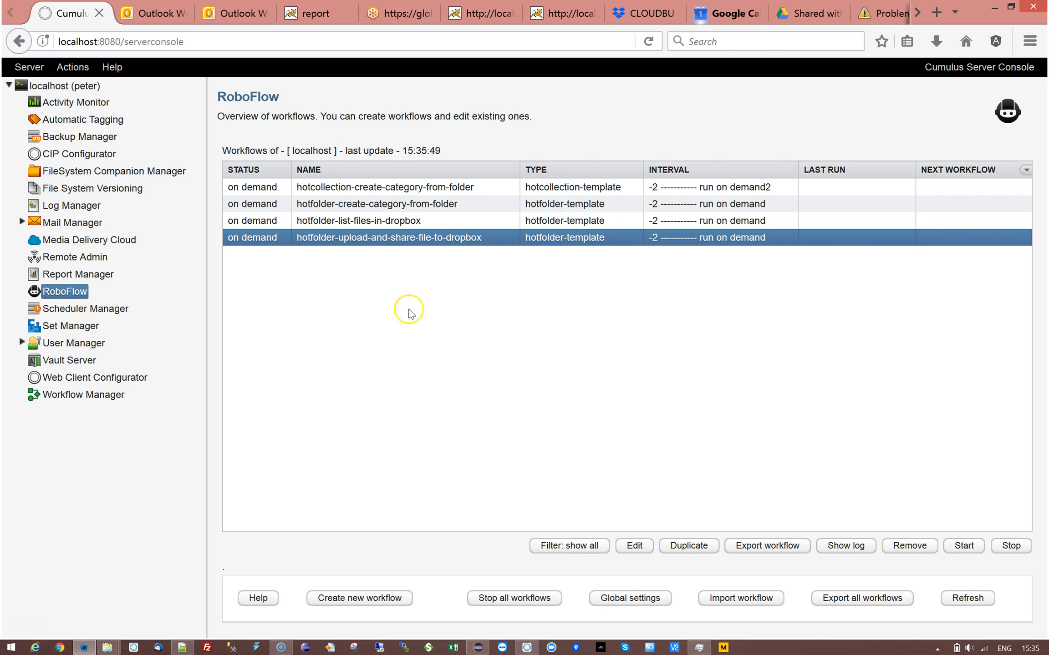
click(378, 220)
click(964, 545)
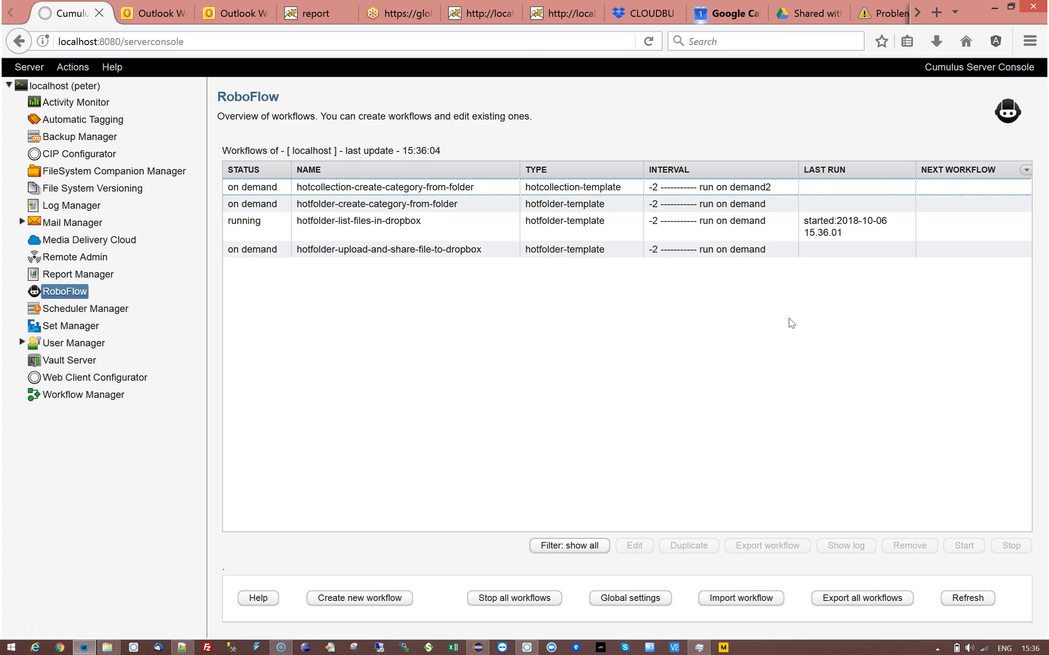
Step: Open the running workflow's log and examine the Checking line for the testnew folder
click(328, 230)
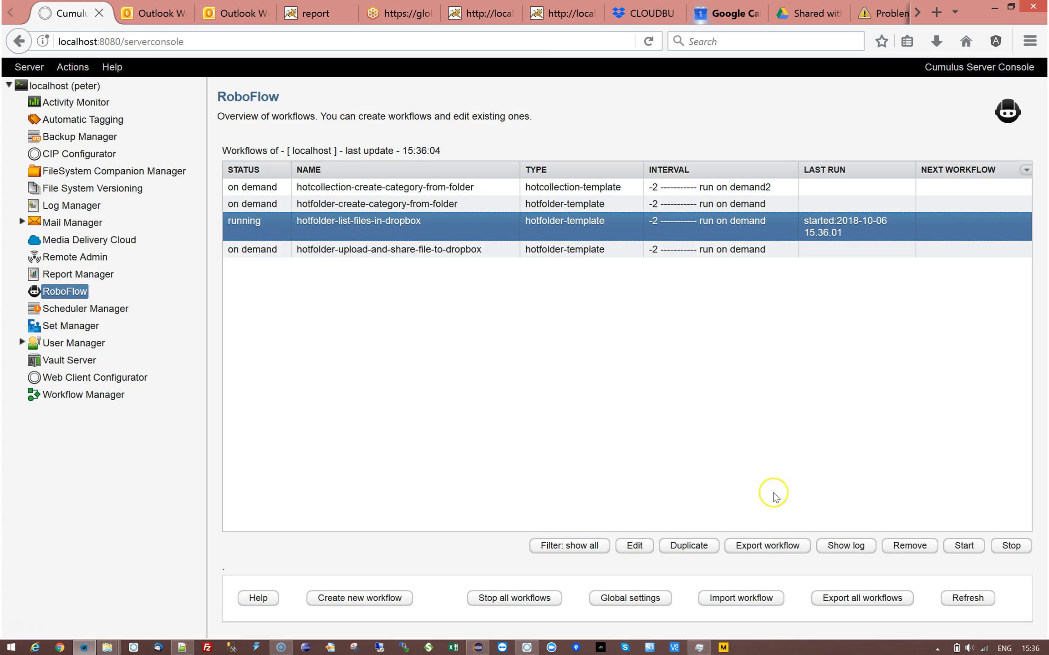
click(847, 546)
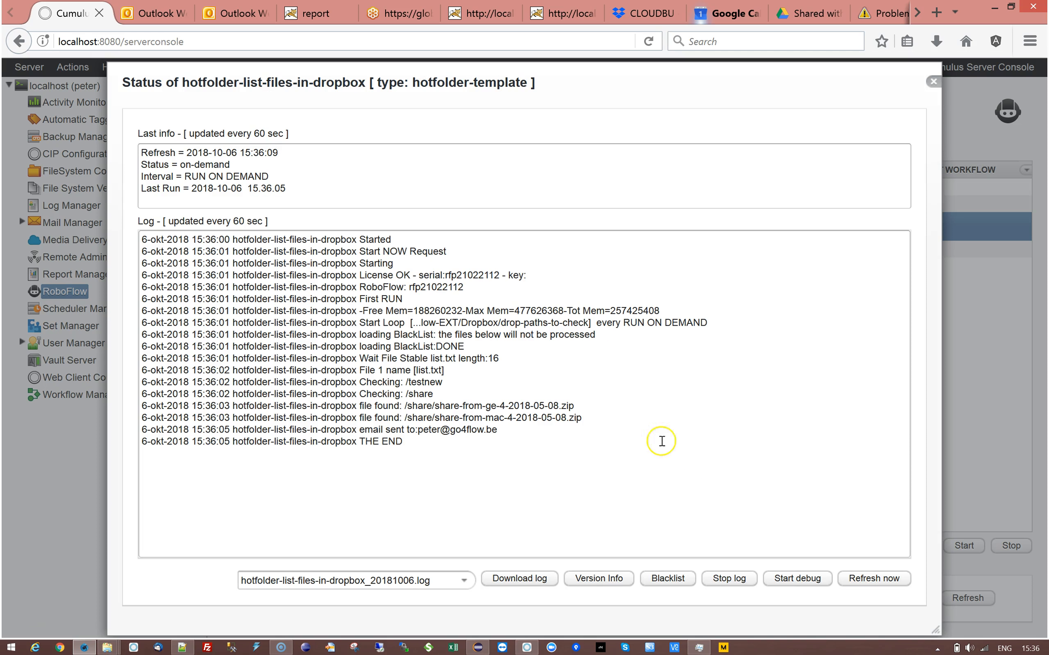
drag(359, 384, 448, 386)
click(455, 386)
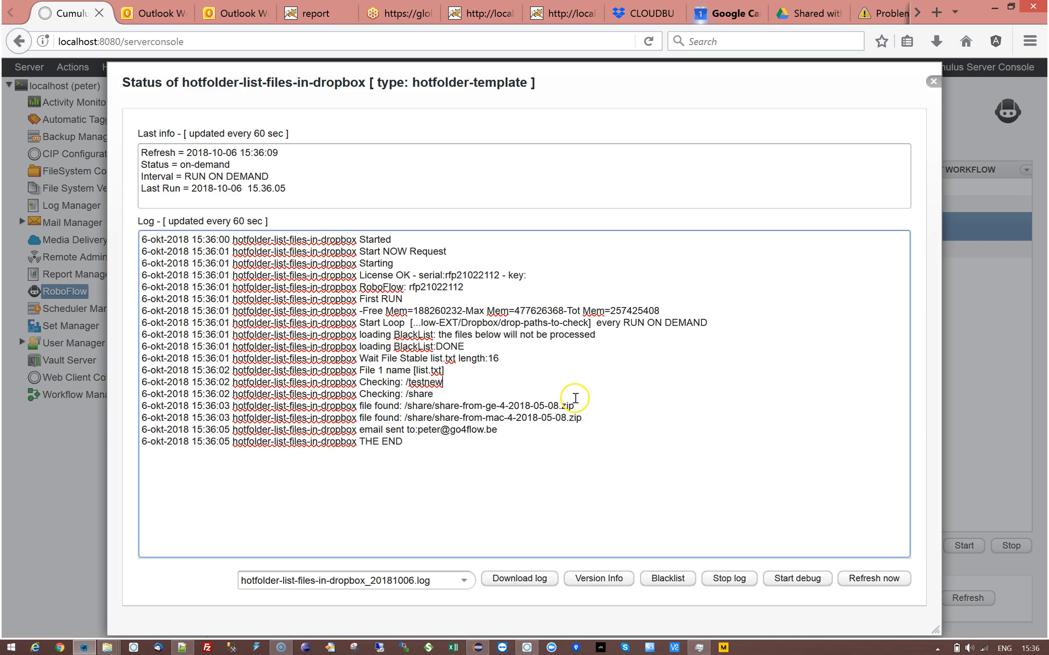
Step: Examine the log's share folder check, the two file found lines with their 2018-05-08 dates, and the email line, and close the log
drag(360, 394, 435, 394)
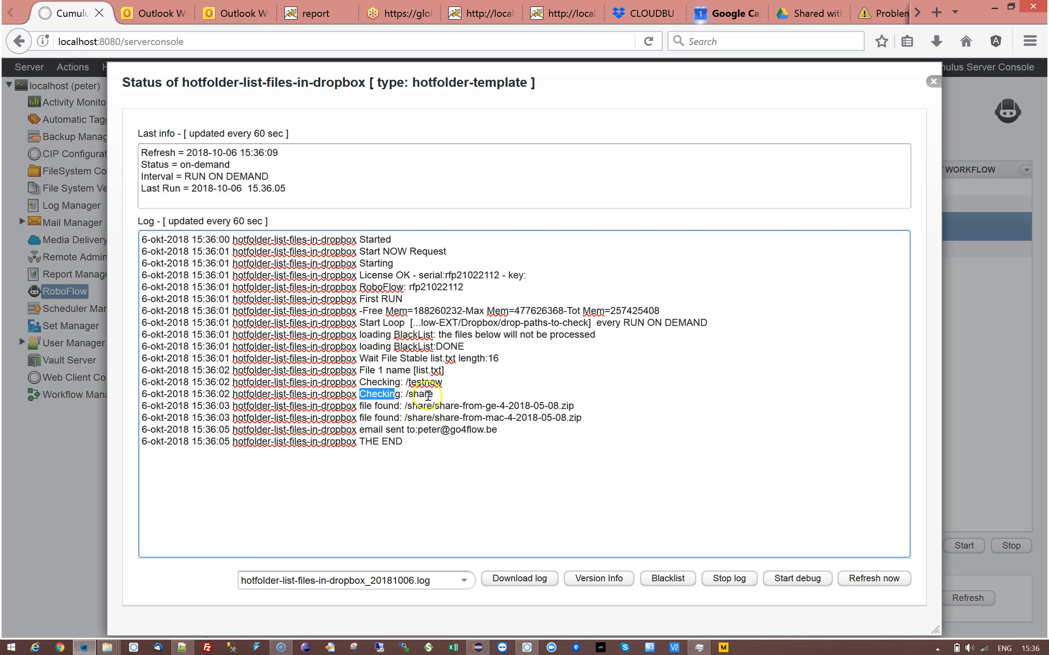
click(434, 395)
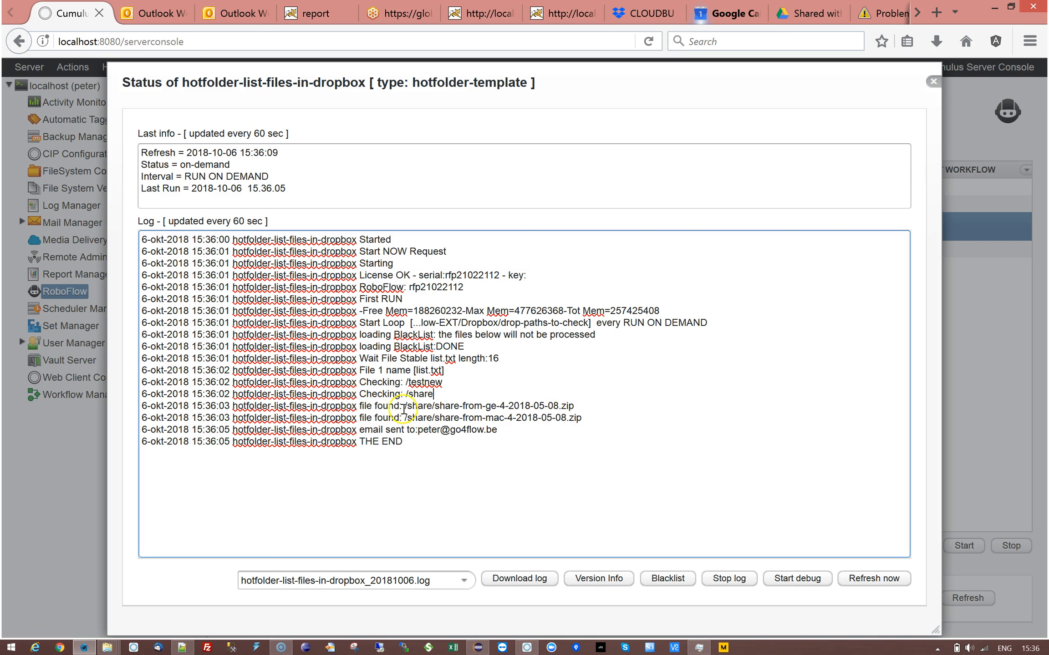
drag(404, 406, 575, 406)
drag(404, 418, 582, 418)
click(589, 423)
drag(508, 406, 559, 405)
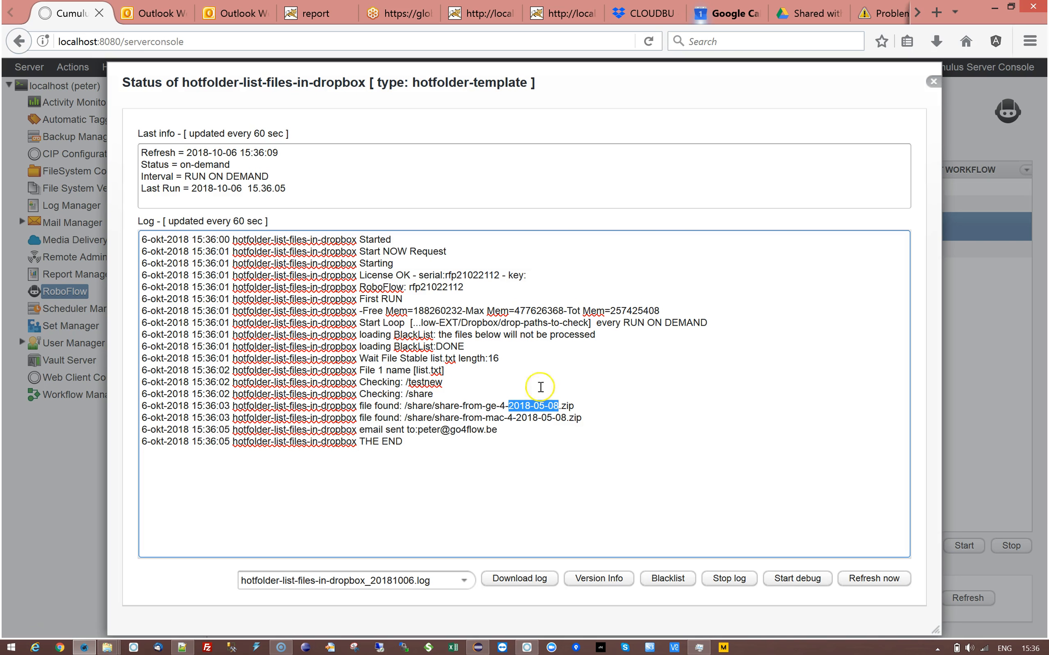
click(561, 406)
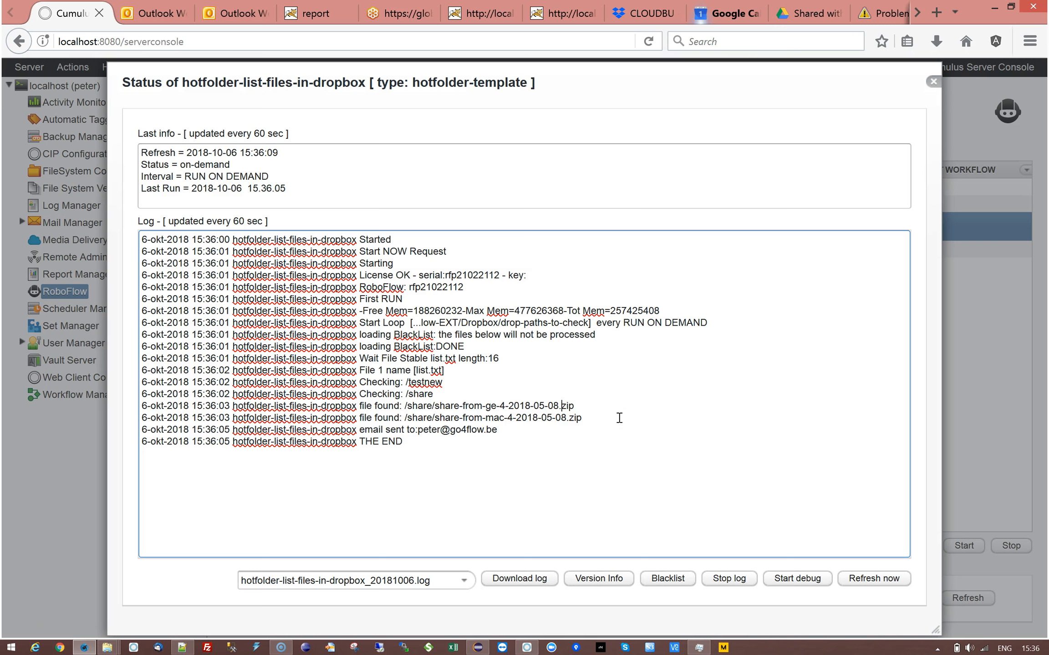
drag(359, 430, 496, 431)
click(497, 430)
click(924, 82)
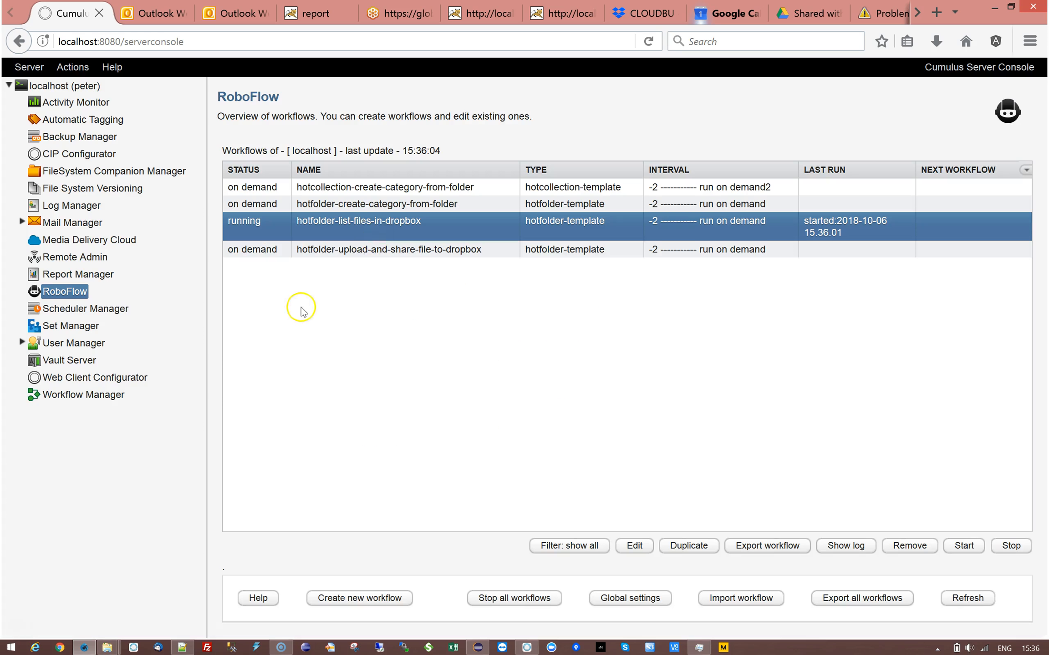
Step: Open the mail.txt template of the Email message configuration parameter in the hotfolder-list-files-in-dropbox workflow settings
click(349, 224)
double_click(352, 223)
click(218, 205)
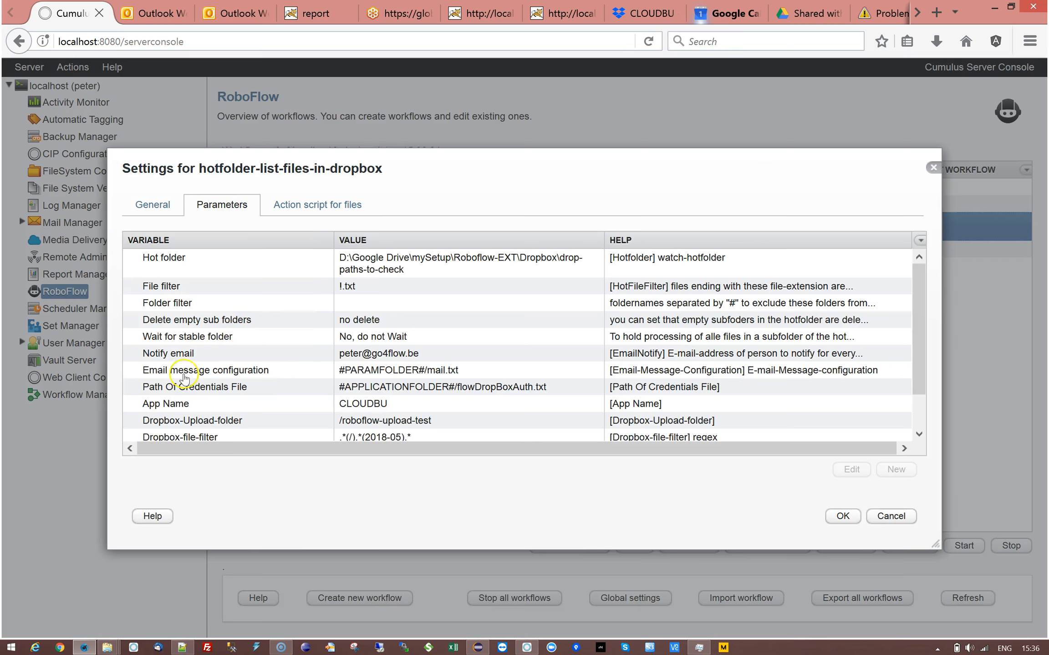
click(152, 204)
click(210, 215)
click(378, 366)
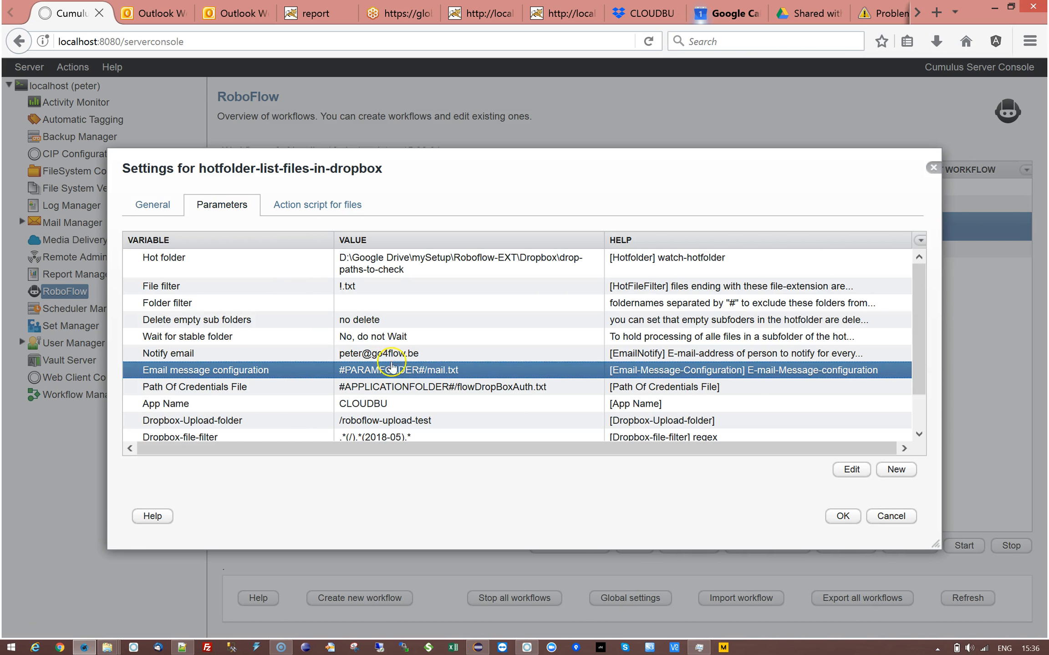
scroll(437, 357, down, 3)
double_click(395, 328)
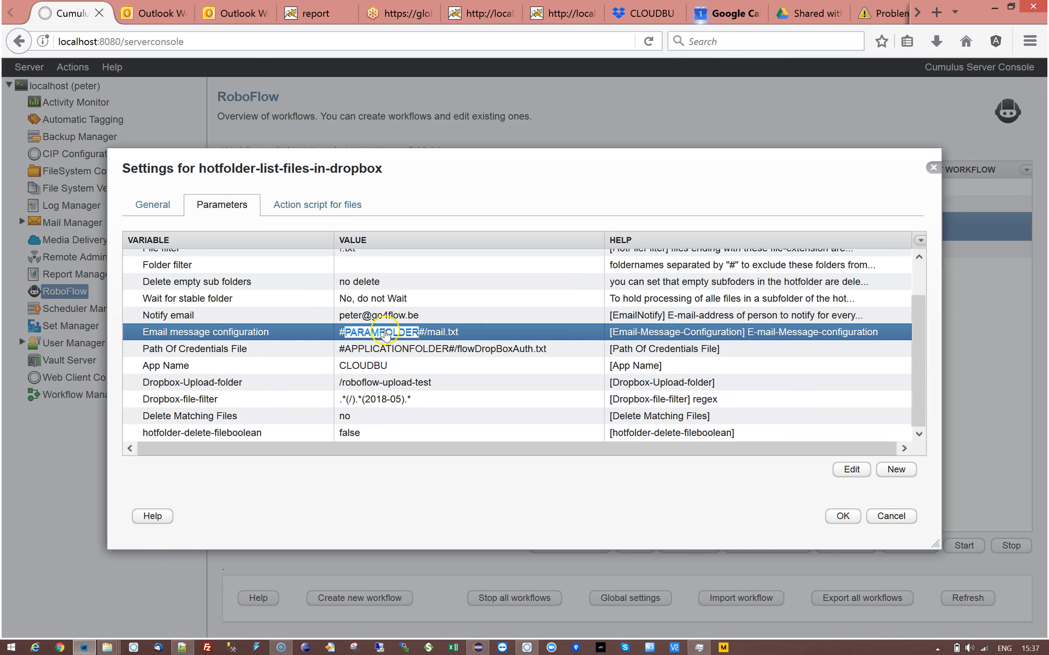
click(722, 321)
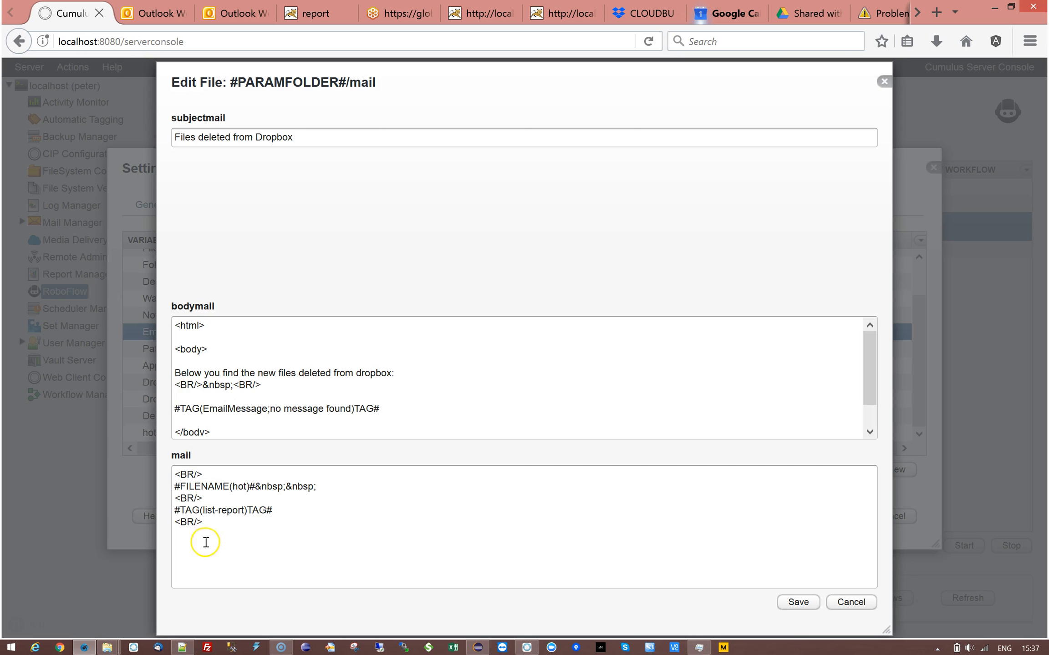
Step: Examine the mail template's mail section and its #TAG(list-report)TAG# entry, and close the template and parameter without changes
drag(175, 473, 259, 531)
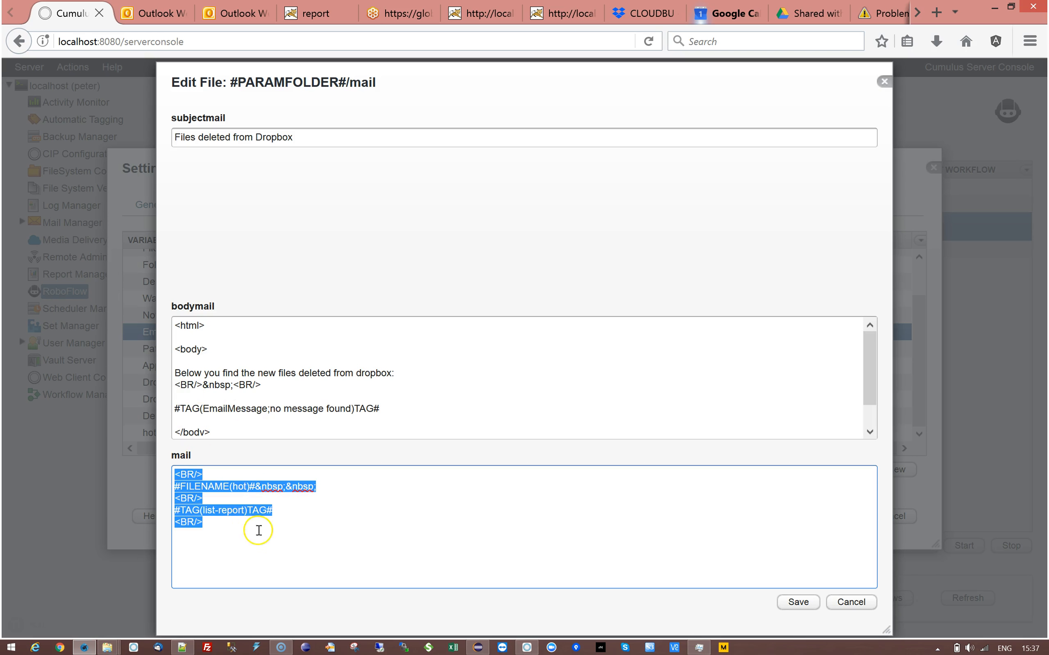
click(314, 524)
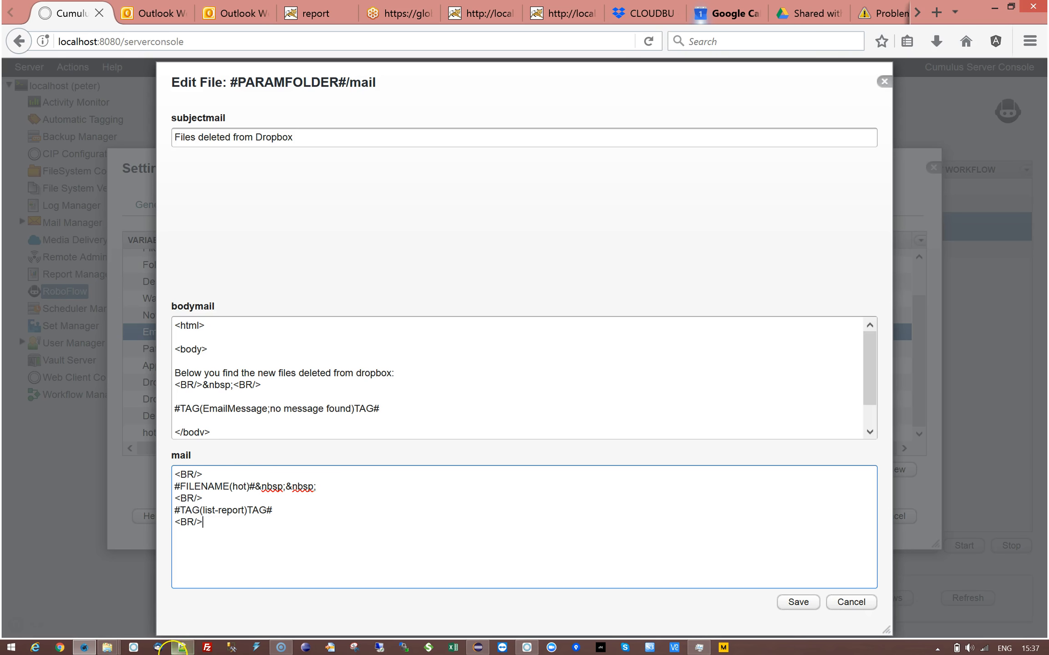
click(181, 648)
click(179, 648)
drag(274, 510, 173, 510)
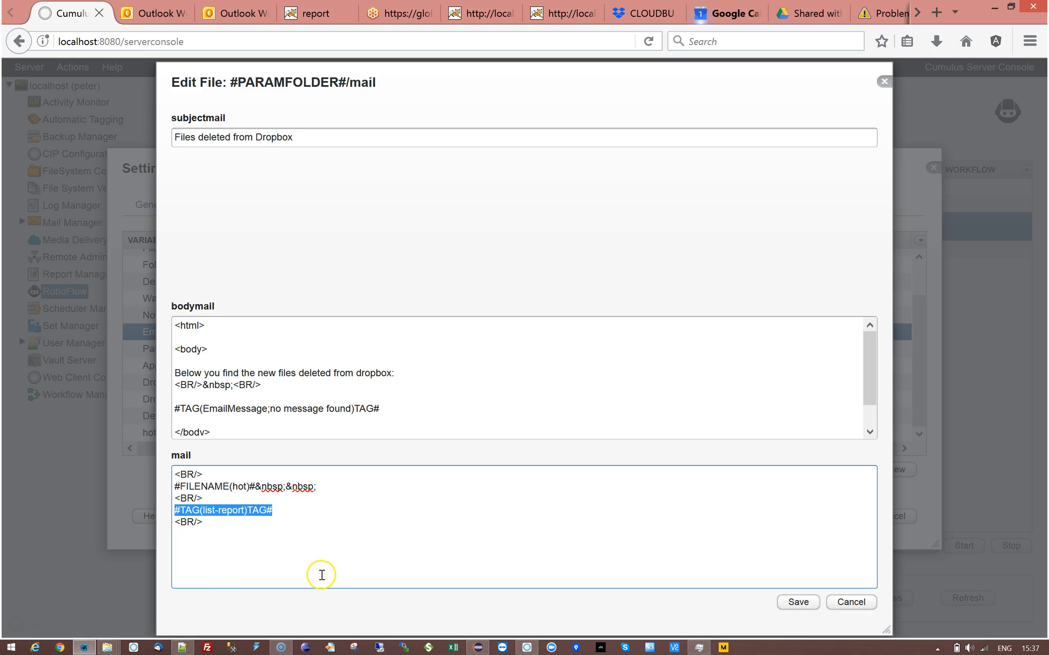
click(275, 511)
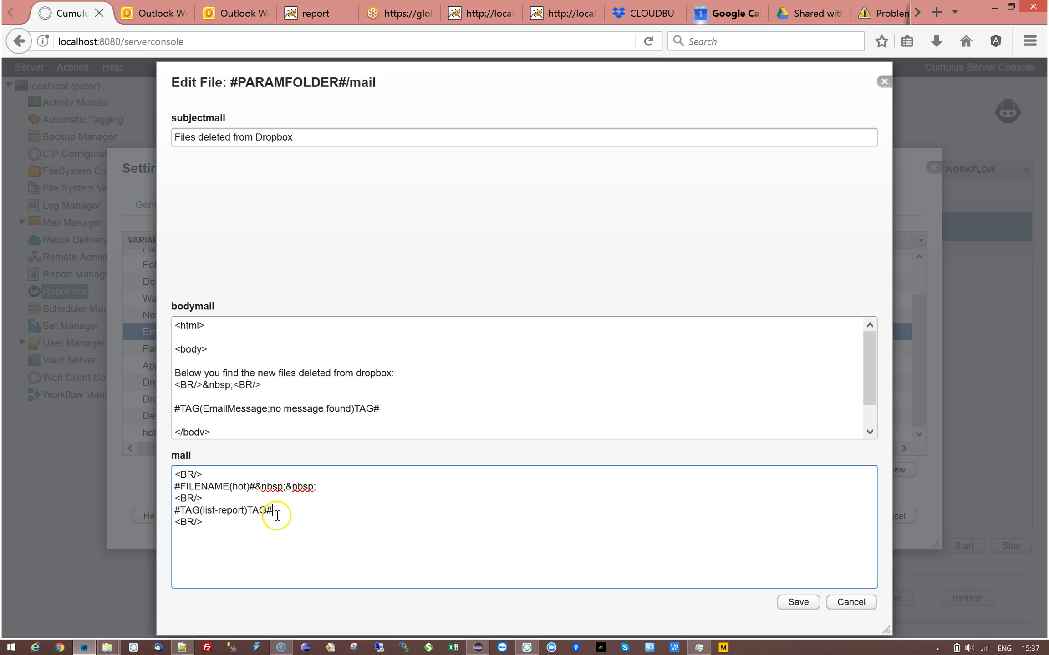
double_click(212, 510)
double_click(232, 510)
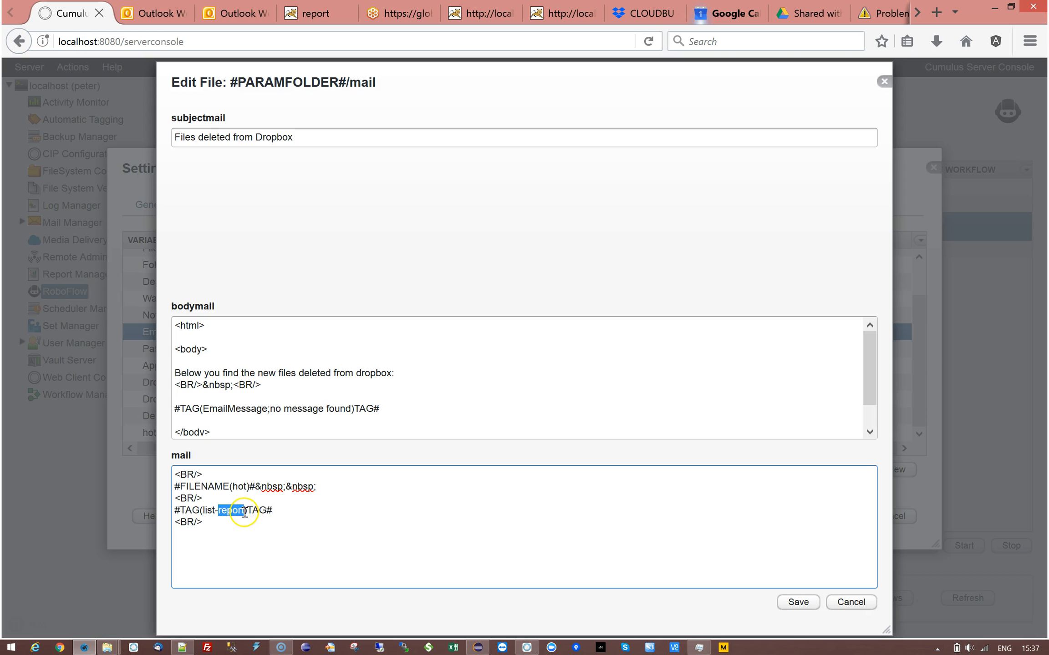
click(278, 510)
click(836, 610)
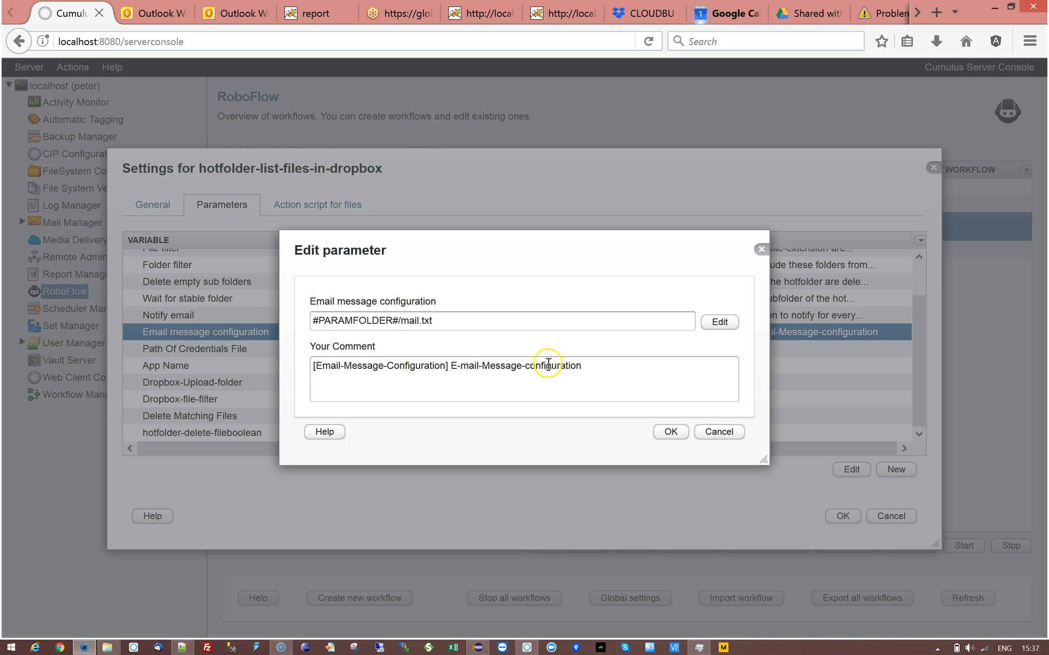
click(720, 432)
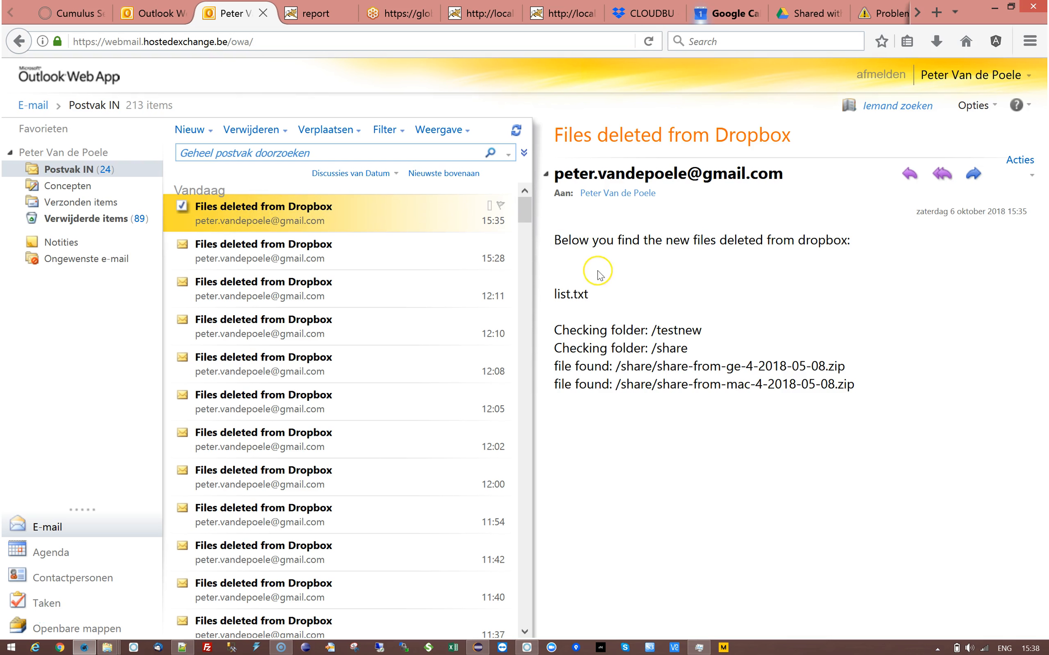
Step: Examine the list.txt name, the checked folders and the found files in the 15:35 Files deleted from Dropbox email
drag(551, 335, 711, 337)
drag(552, 350, 699, 353)
drag(549, 294, 637, 297)
click(563, 299)
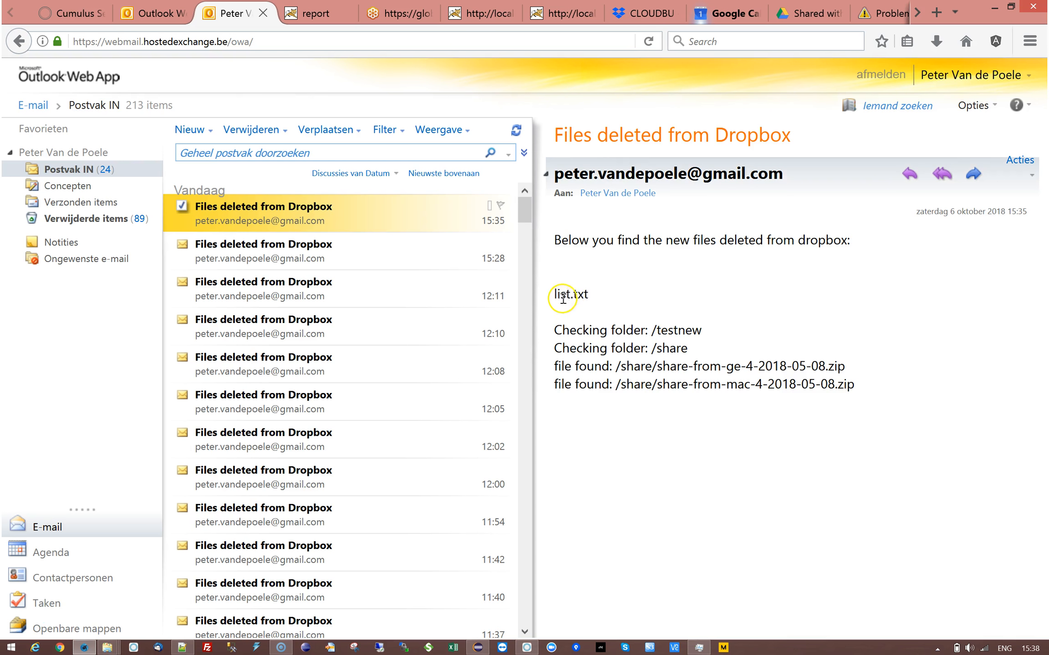
drag(555, 294, 688, 301)
click(688, 301)
drag(555, 366, 873, 367)
drag(556, 385, 803, 395)
click(798, 414)
drag(557, 331, 867, 387)
click(874, 388)
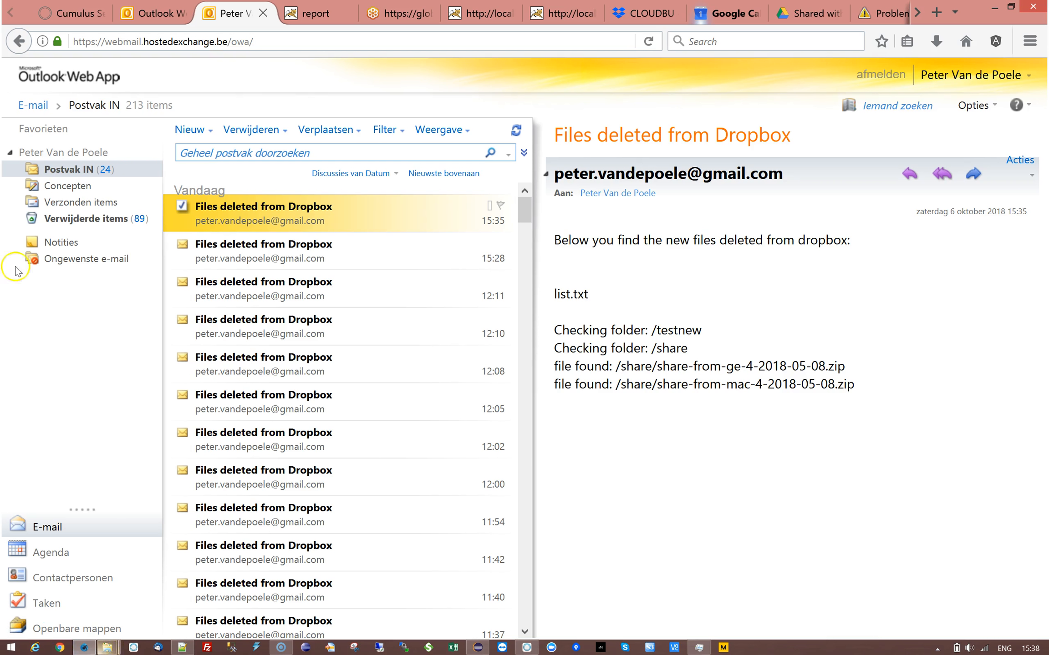
Step: Return to the Cumulus Server Console, enable deletion in the Delete Matching Files parameter, and save the workflow
click(70, 13)
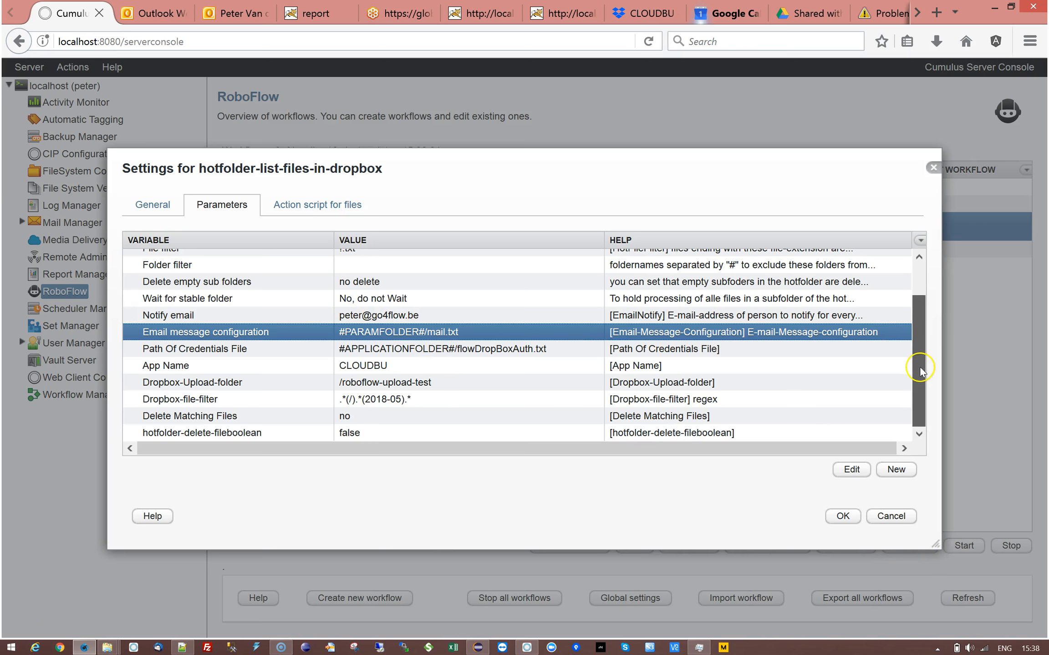
double_click(379, 423)
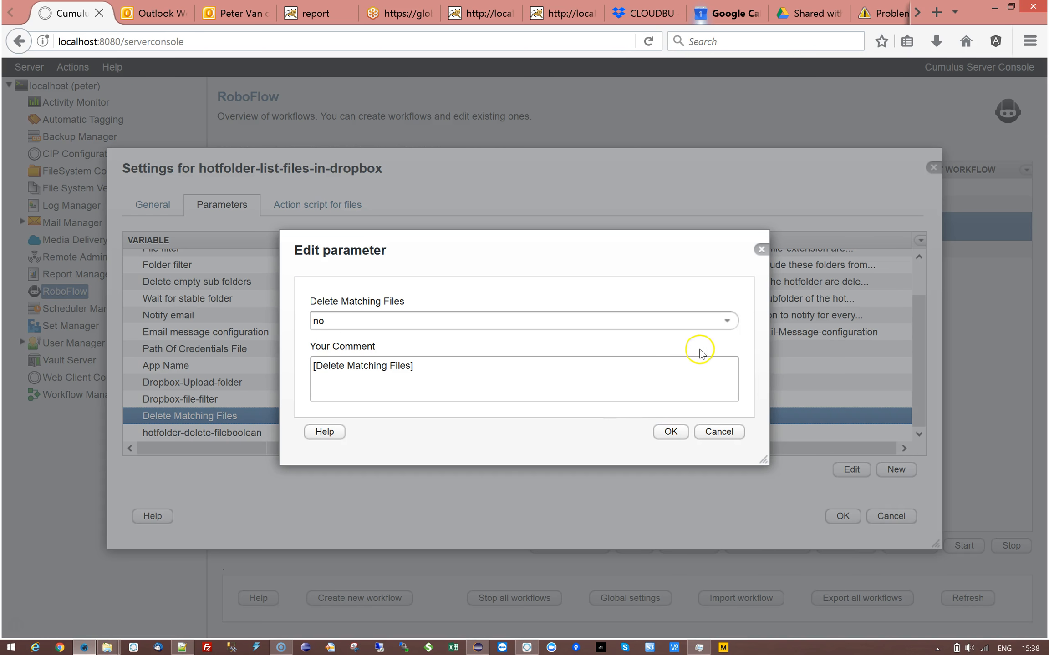
click(726, 320)
click(340, 343)
click(670, 432)
click(843, 516)
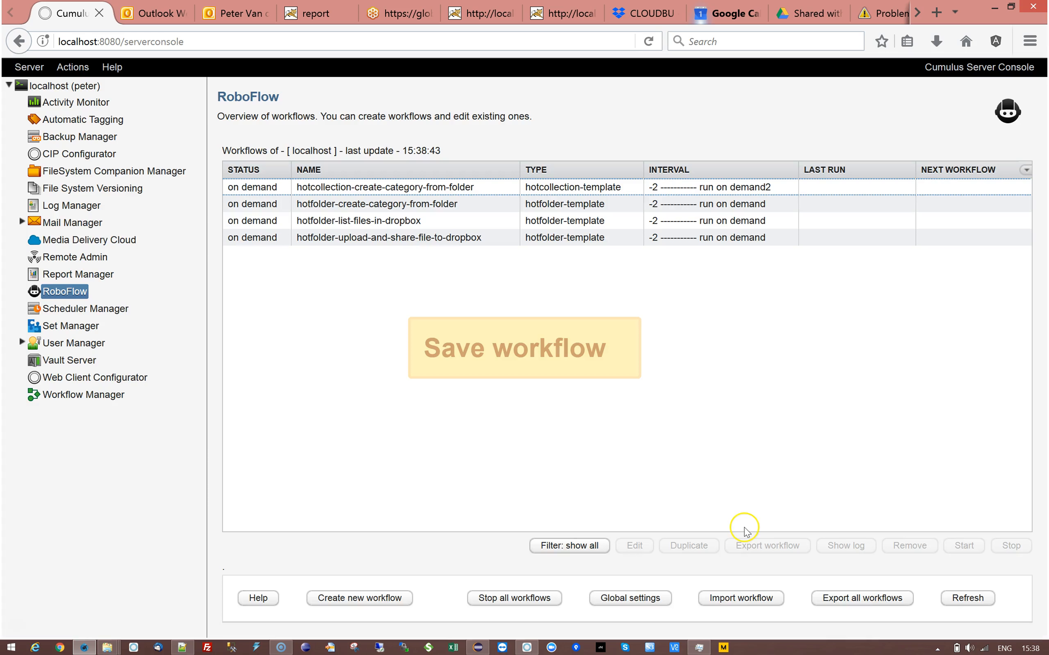
Step: Start the hotfolder-list-files-in-dropbox workflow with file deletion enabled
click(371, 204)
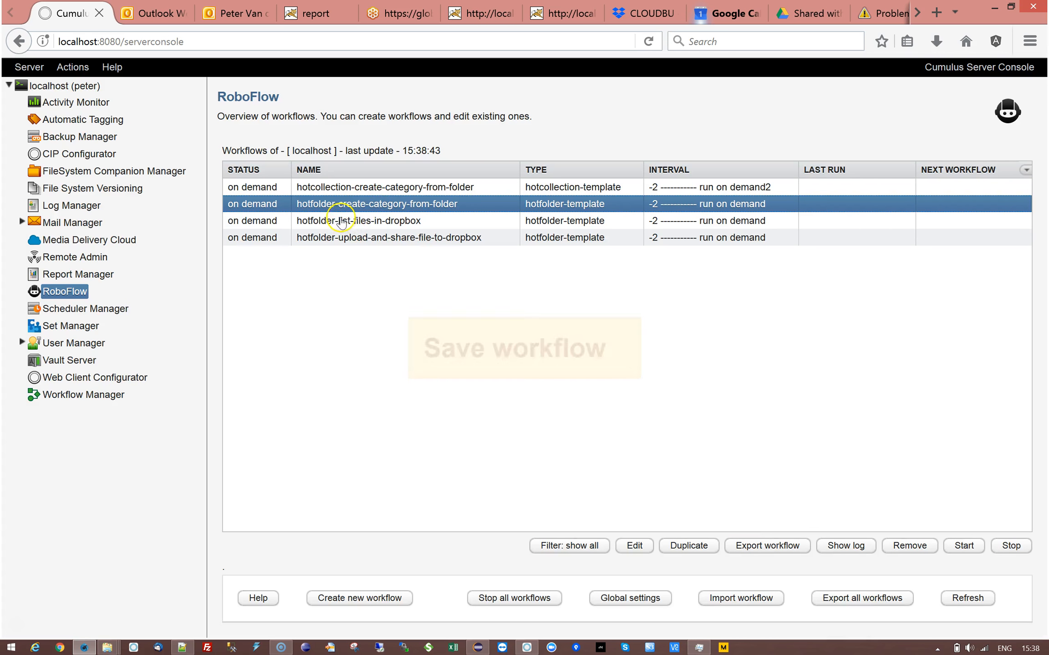
click(362, 222)
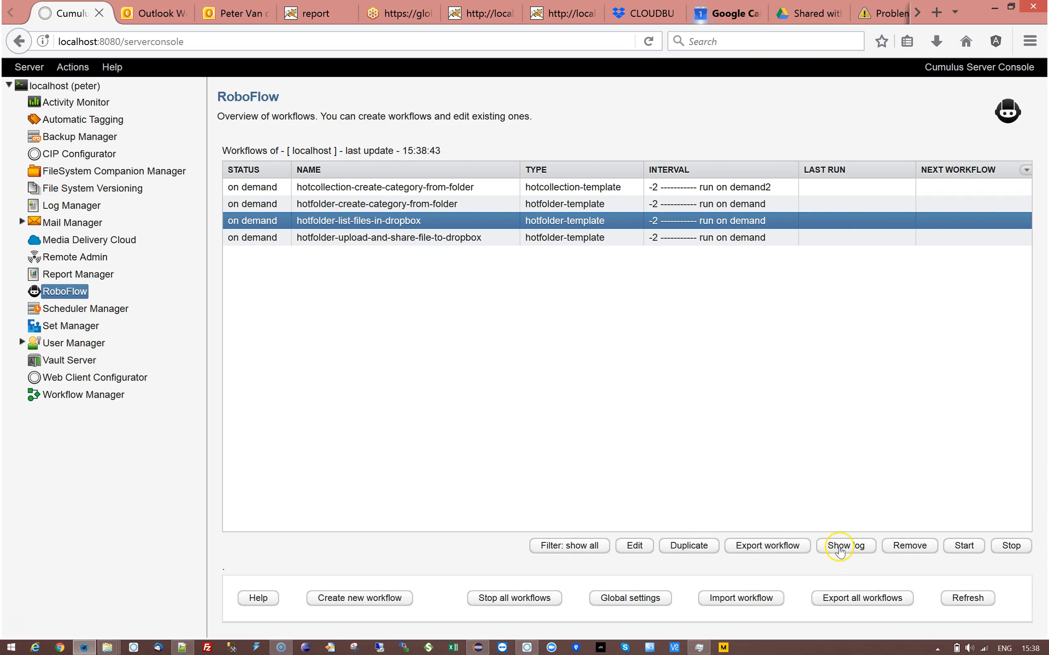
click(964, 546)
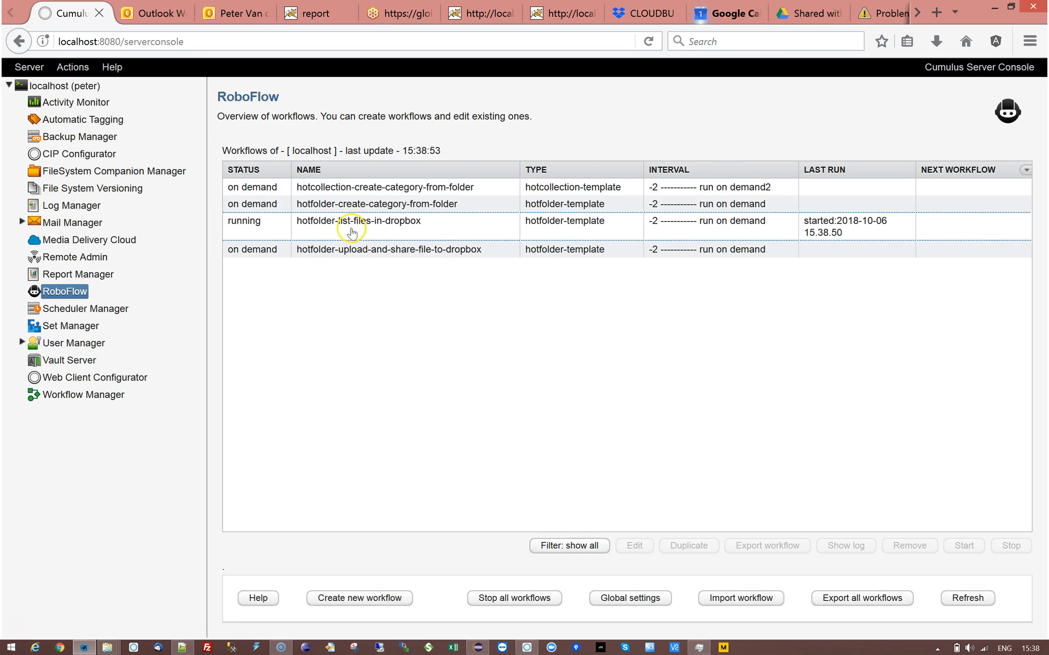
Step: Open the workflow's log, examine the folder checks, file to delete and DELETED lines and the email line, and close the log
click(352, 232)
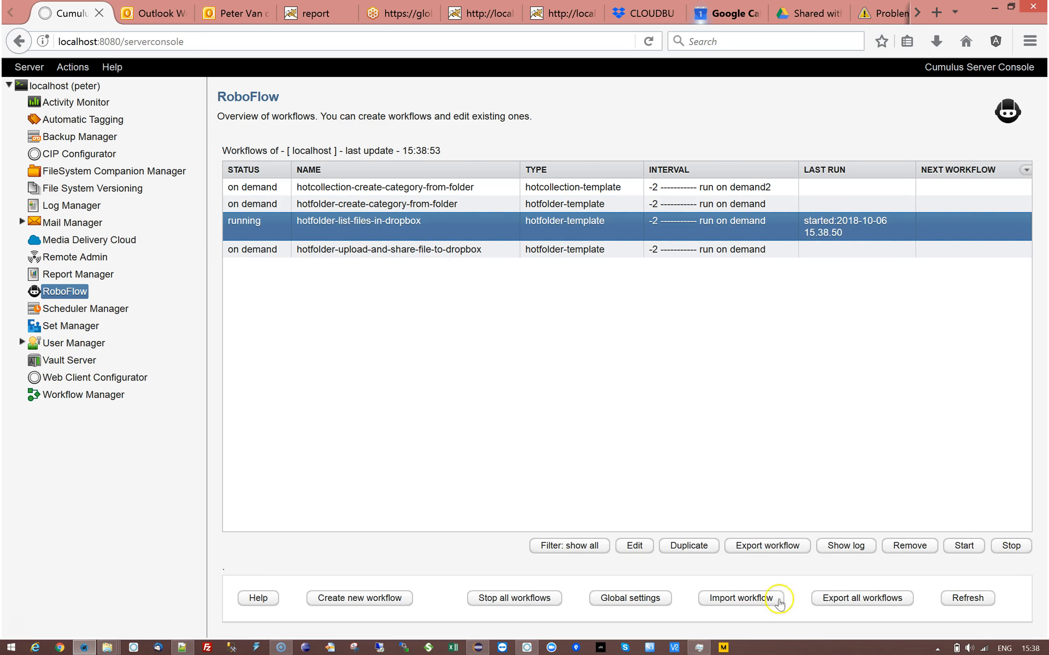
click(825, 549)
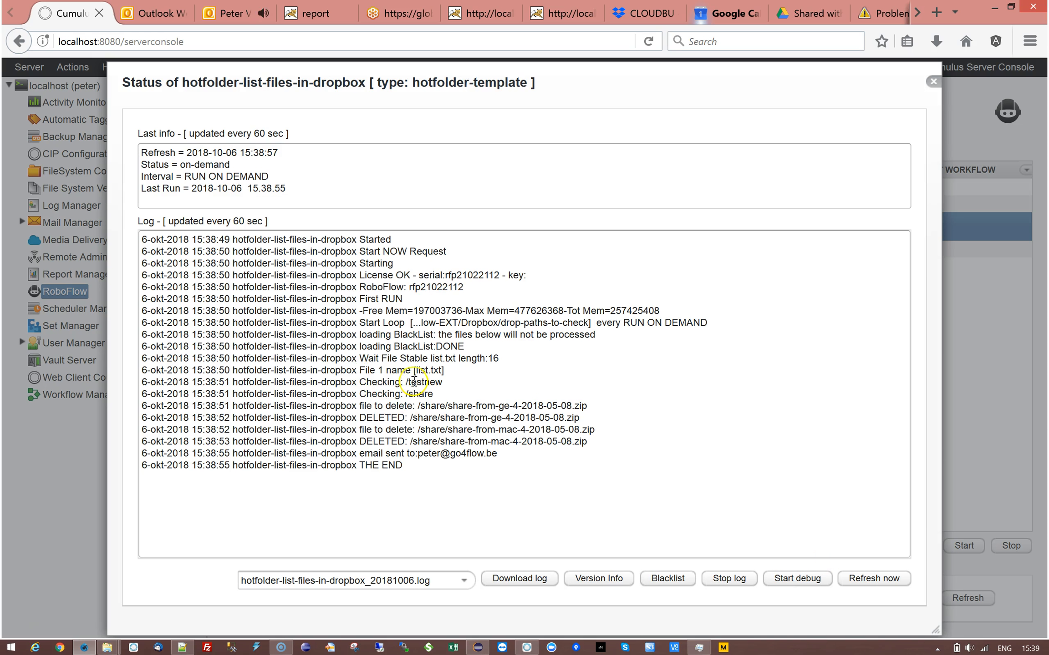
double_click(414, 382)
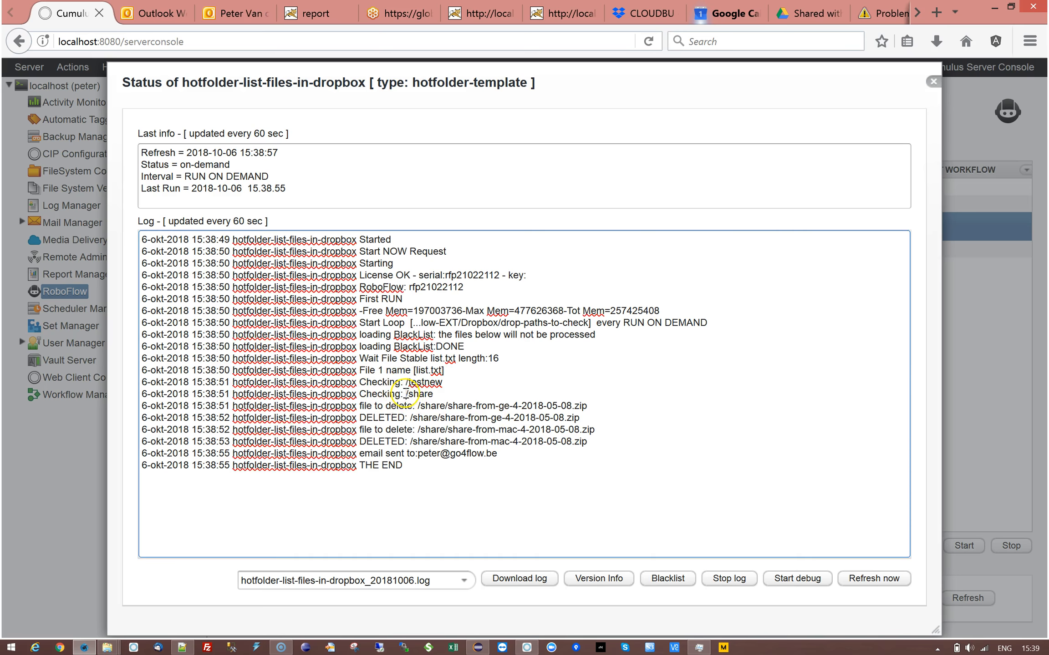
drag(424, 394, 437, 393)
click(462, 390)
drag(360, 406, 613, 406)
click(613, 407)
drag(408, 418, 601, 410)
click(602, 410)
drag(429, 433, 631, 434)
click(567, 444)
drag(361, 454, 595, 455)
click(594, 455)
click(932, 83)
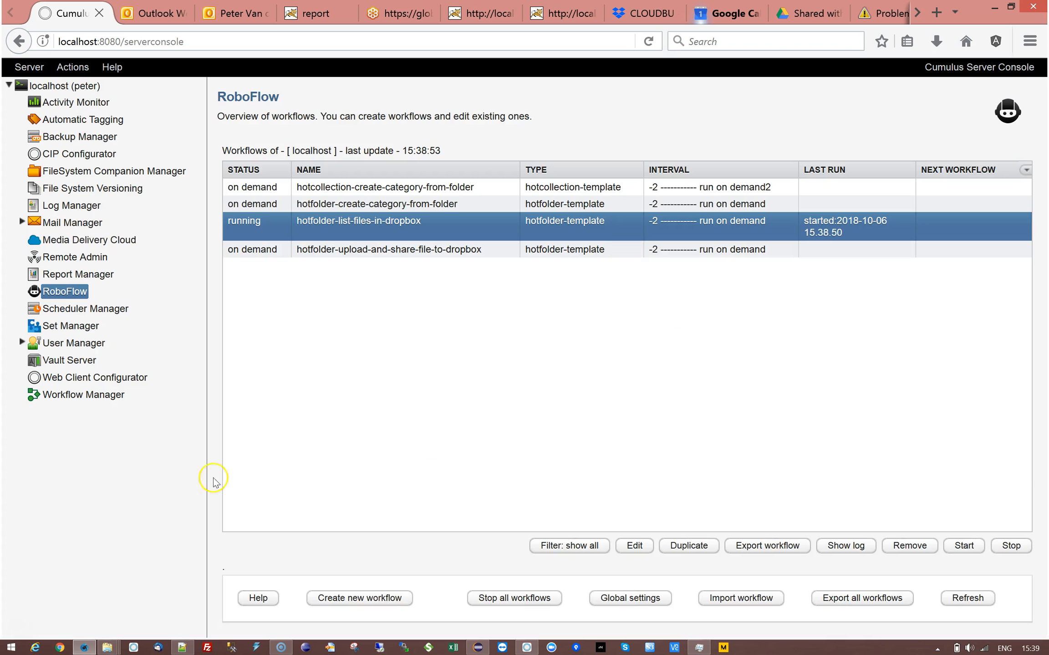
Step: Switch to Outlook Web App and compare the 15:38 deletion report email with the 15:35 listing email
click(203, 23)
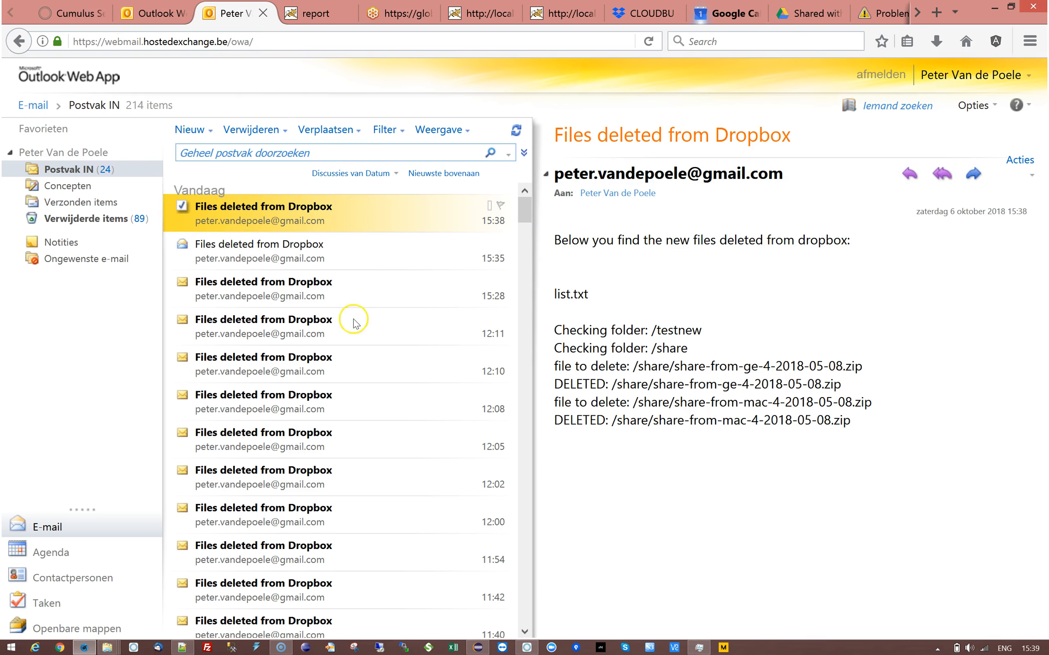
click(216, 251)
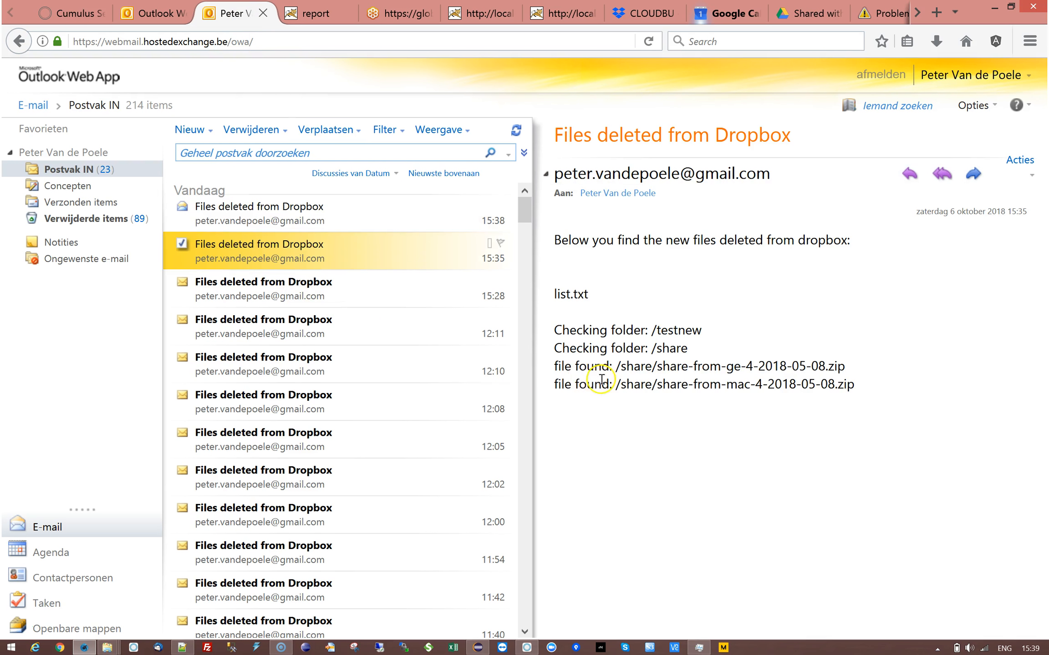
click(276, 210)
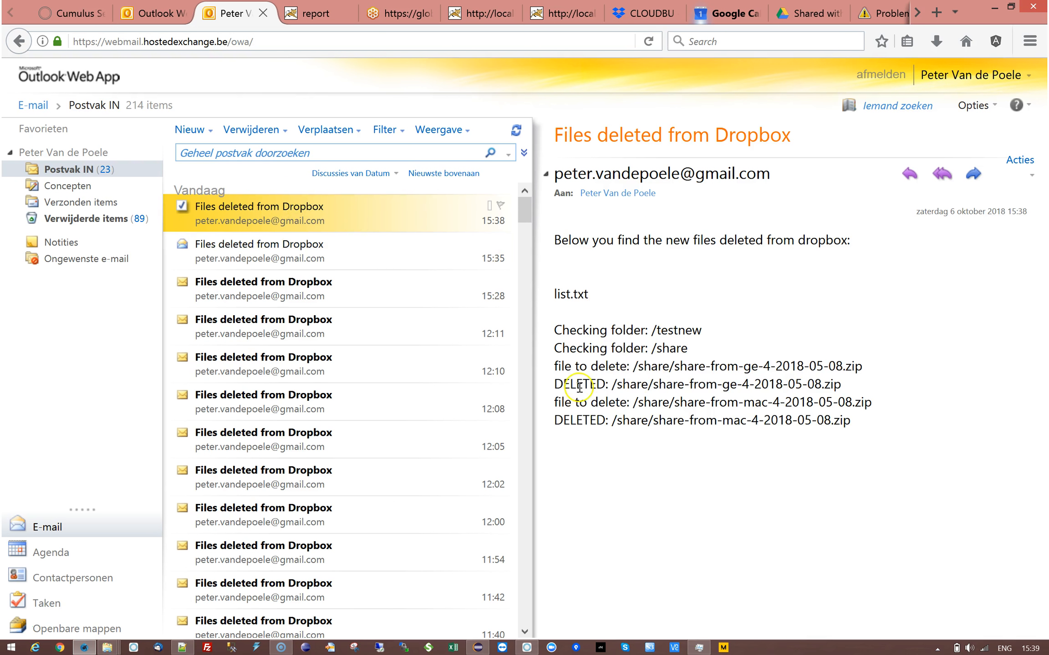
drag(557, 366, 635, 368)
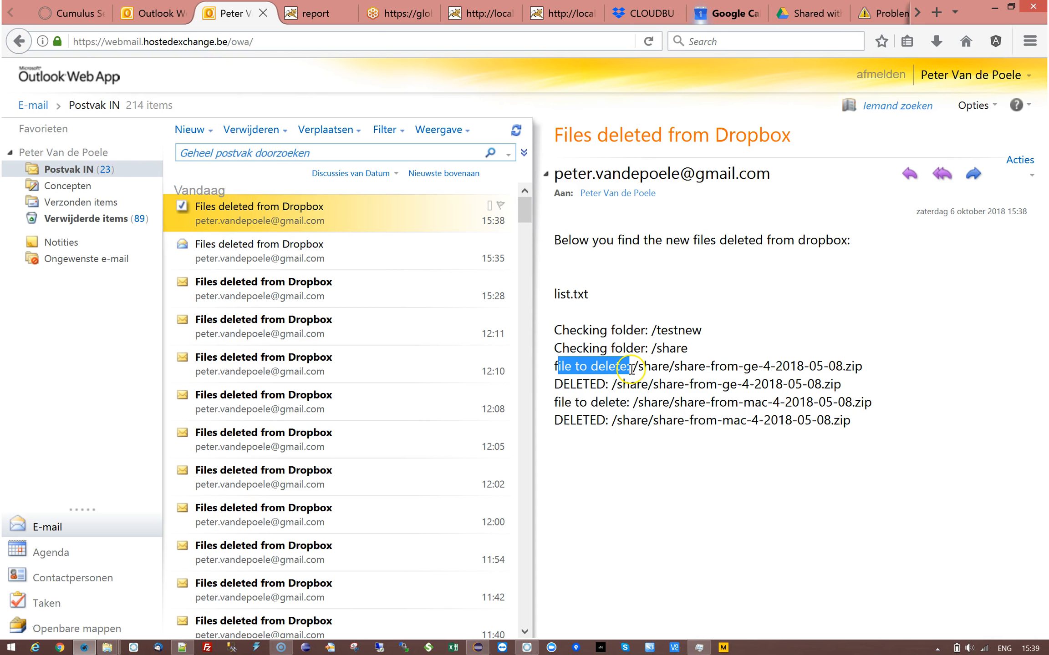
click(556, 374)
drag(557, 327, 925, 440)
click(872, 456)
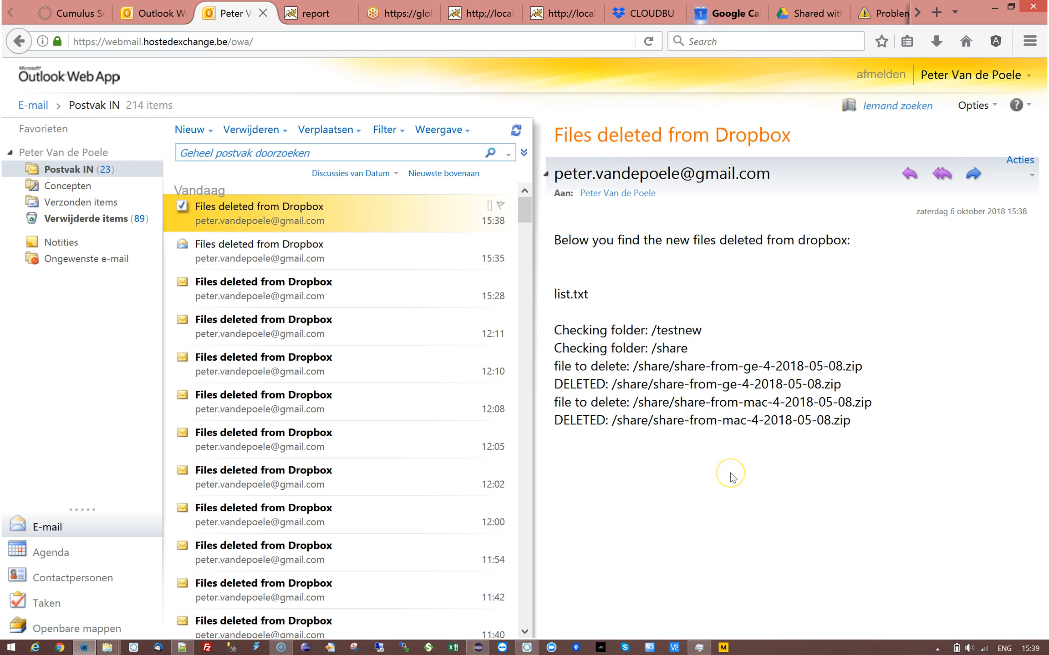
Step: Return to the Cumulus Server Console and refresh the RoboFlow workflow list
click(304, 17)
click(54, 16)
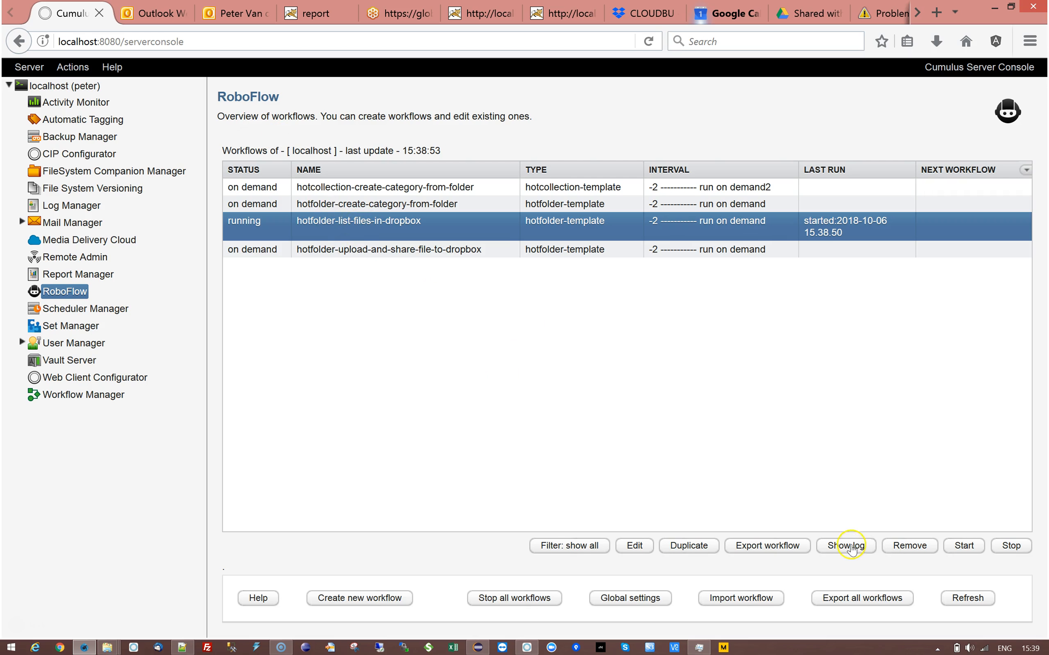
click(962, 598)
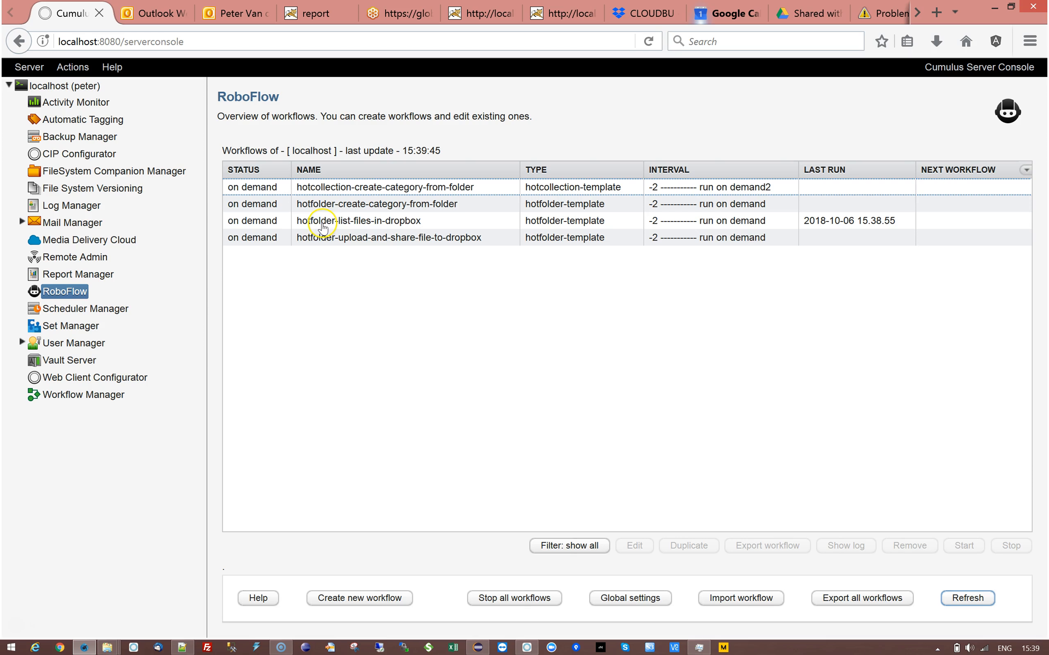
Step: Run the hotfolder-list-files-in-dropbox workflow again and review the newest run's folder checks and email line in its log
click(321, 221)
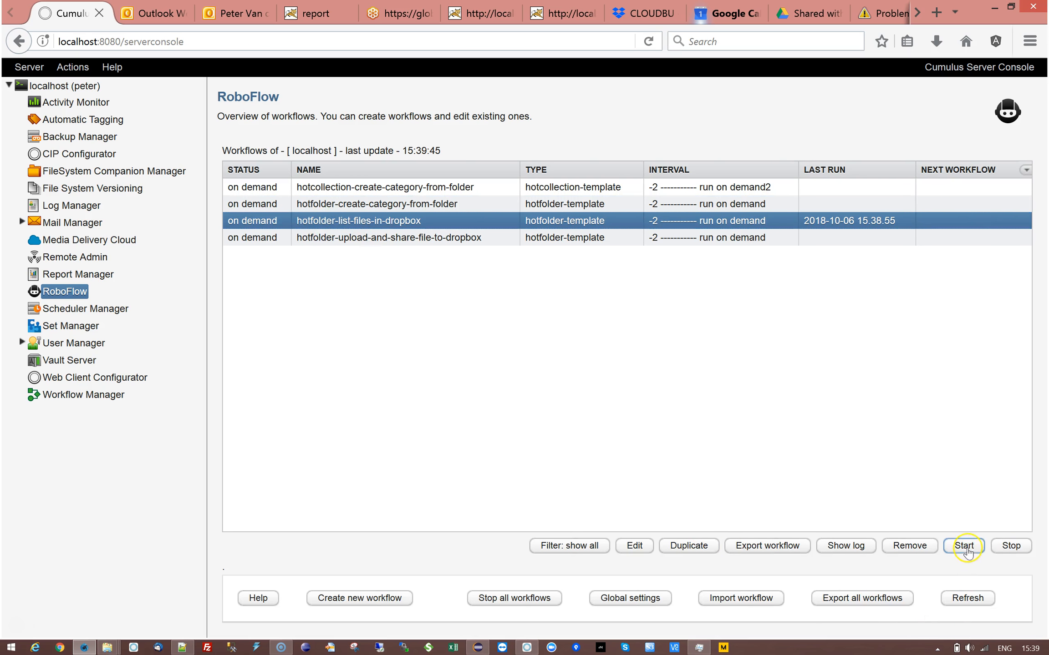
click(964, 545)
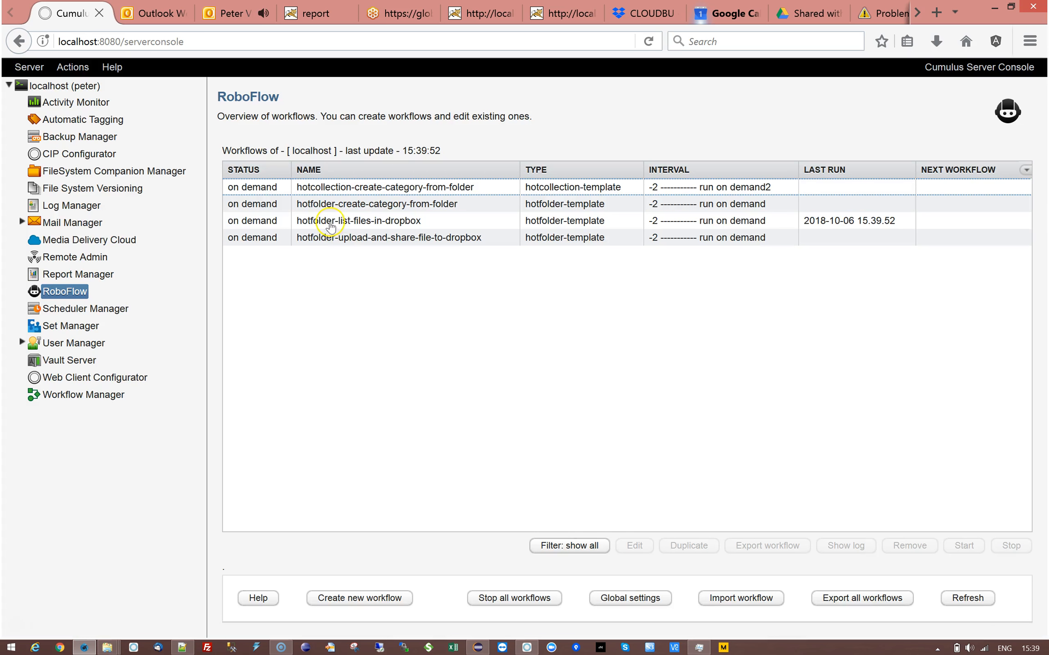
click(328, 223)
click(848, 546)
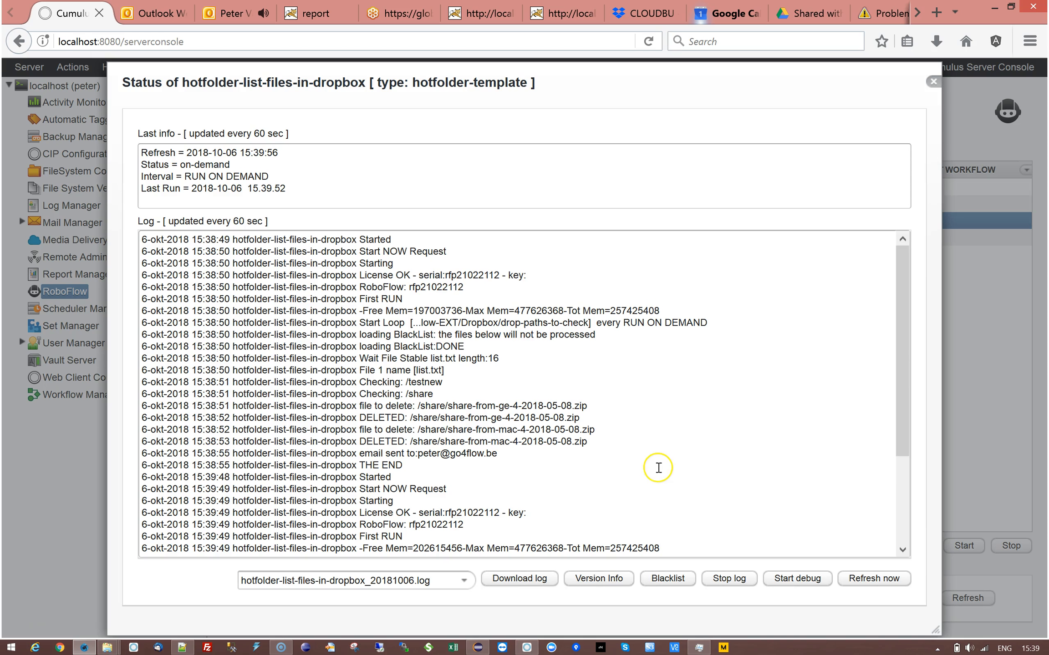
drag(910, 333, 449, 486)
double_click(422, 501)
double_click(424, 514)
click(524, 522)
drag(509, 524, 416, 527)
click(524, 525)
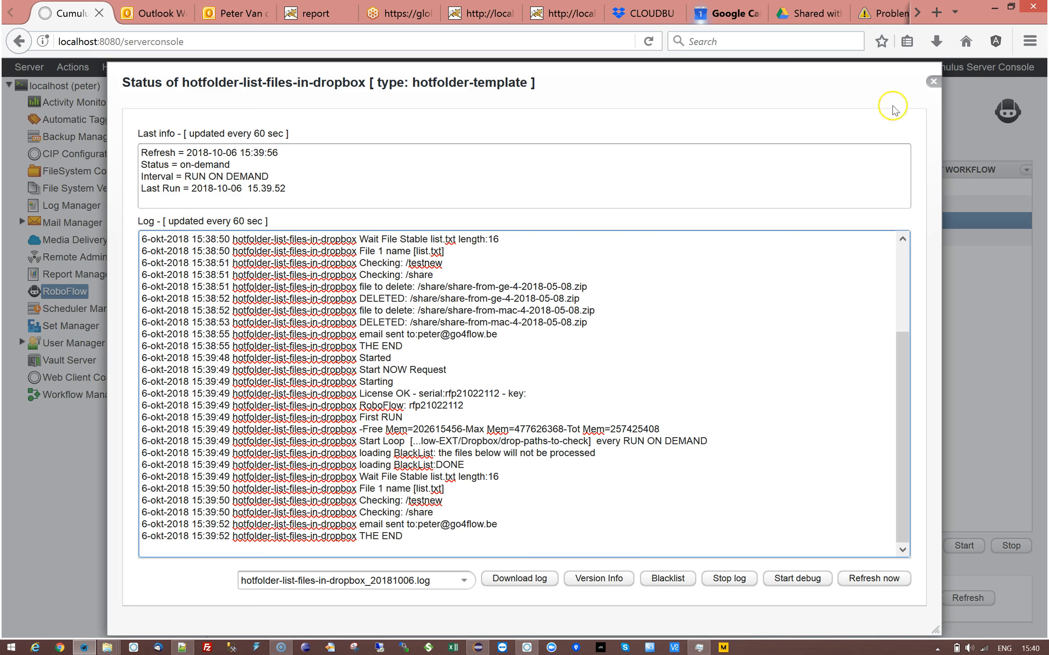
click(933, 81)
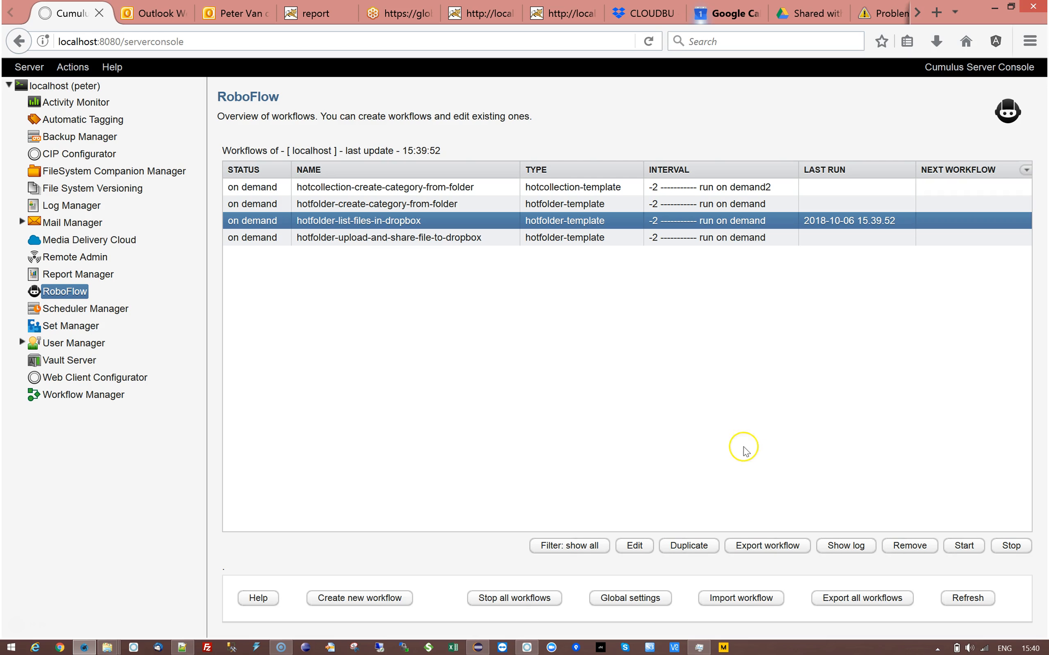
Step: Open the settings of the hotfolder-list-files-in-dropbox workflow and display its action script for files
click(364, 221)
double_click(364, 221)
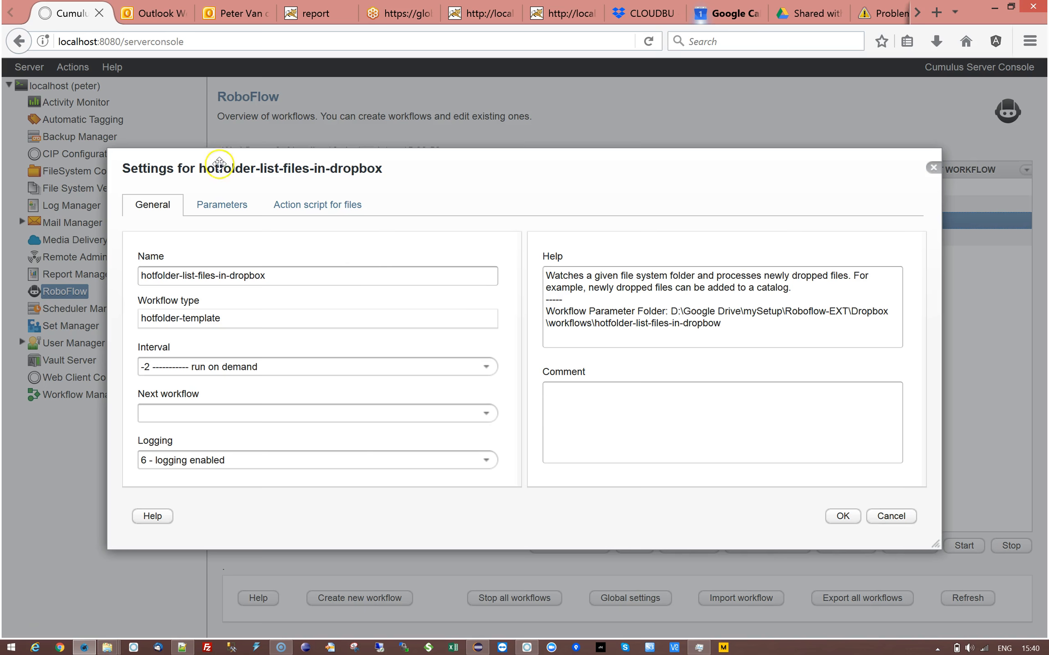
click(311, 207)
drag(317, 171, 247, 90)
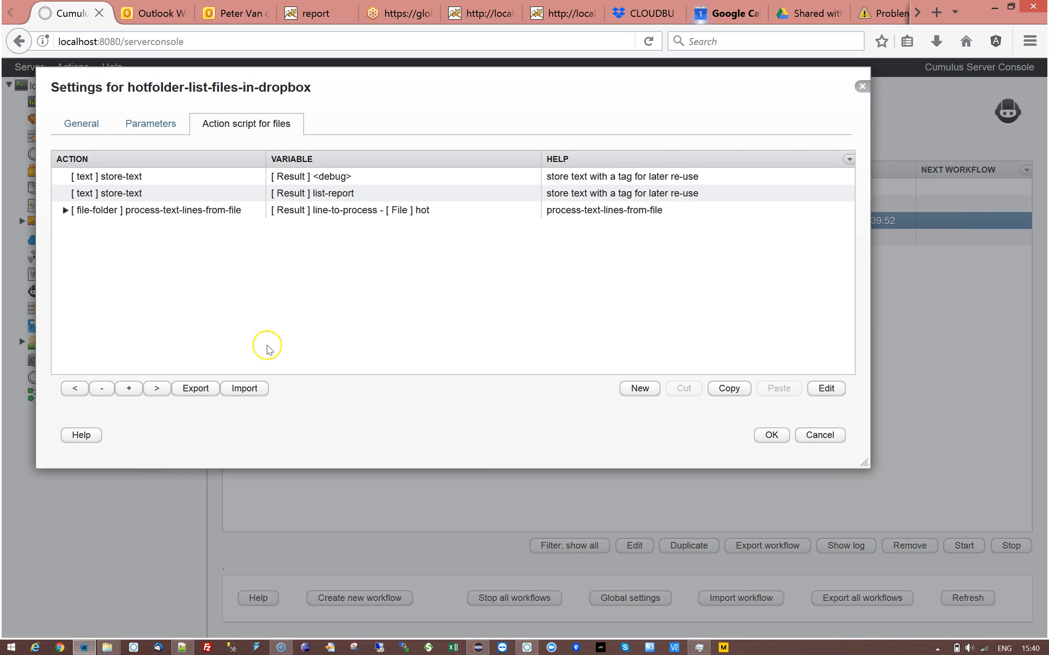
Step: Expand process-text-lines-from-file and its nested !test-if-line-is-NOT-empty condition, and view the folder paths in list.txt in Notepad++
click(135, 198)
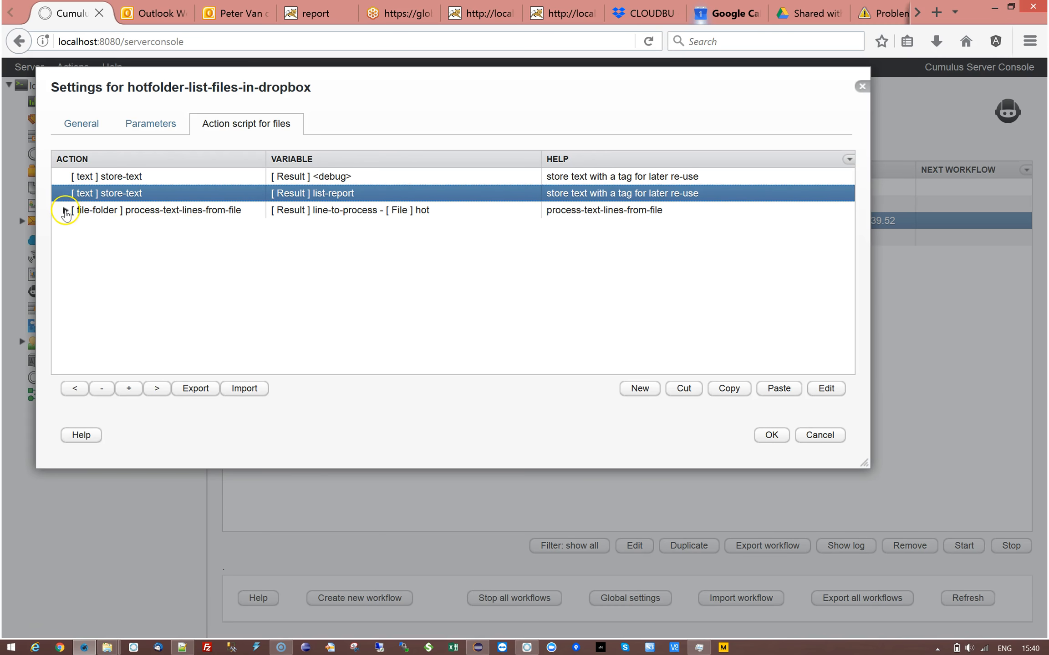
click(65, 210)
click(200, 213)
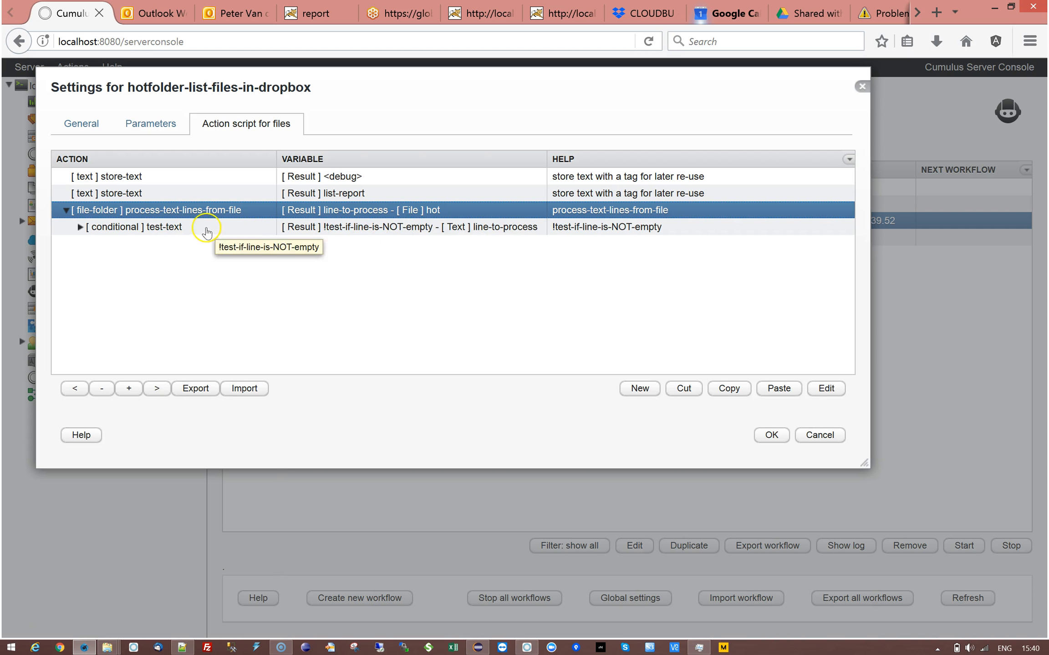
click(273, 229)
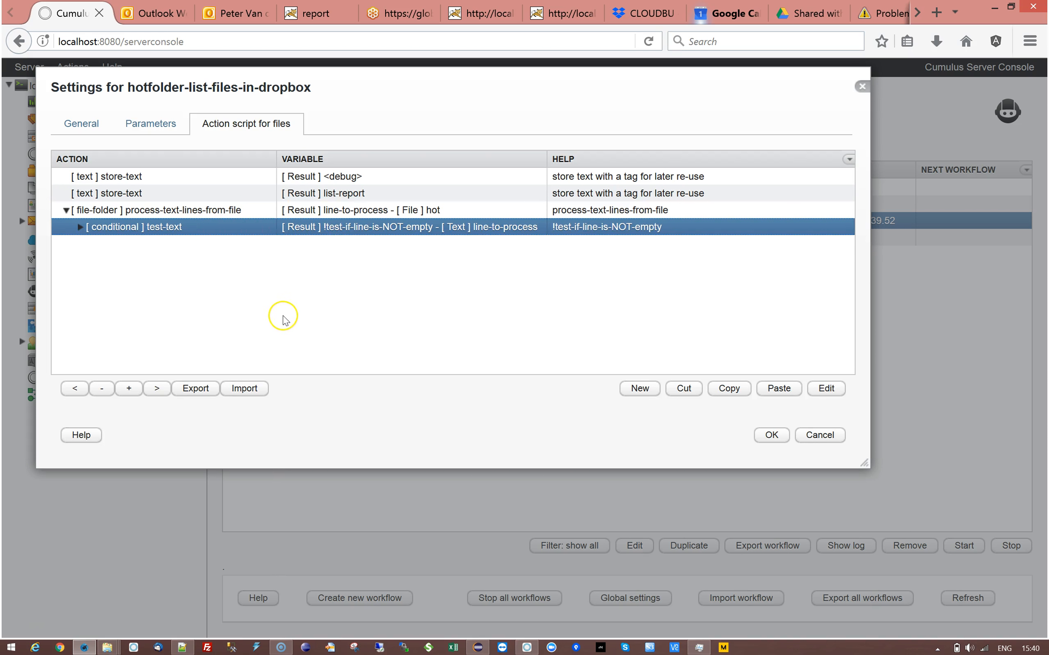
click(80, 227)
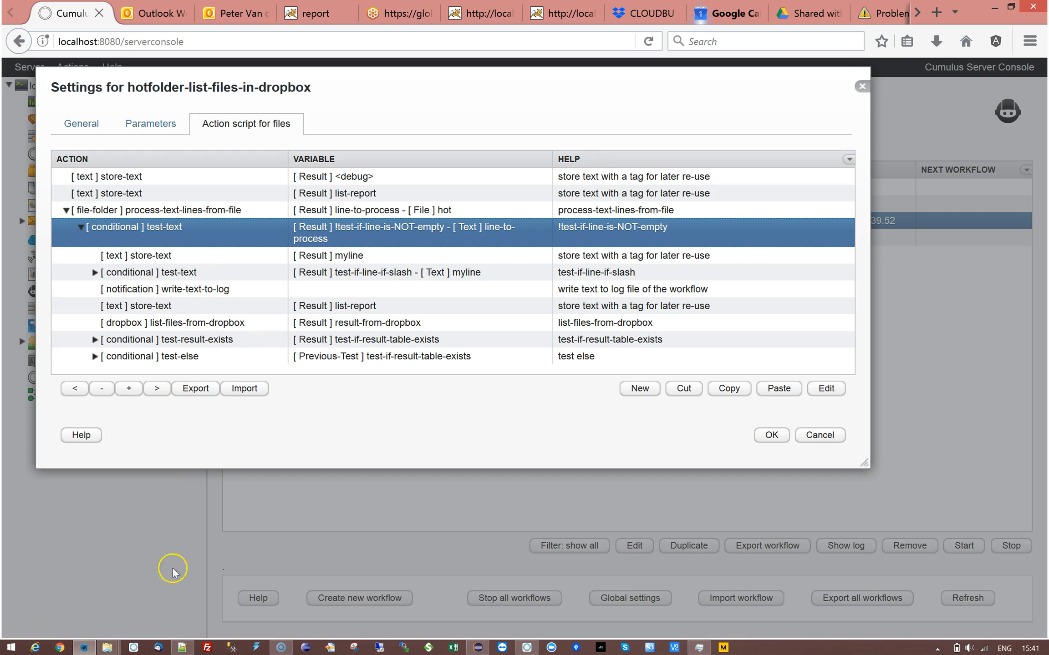
click(182, 648)
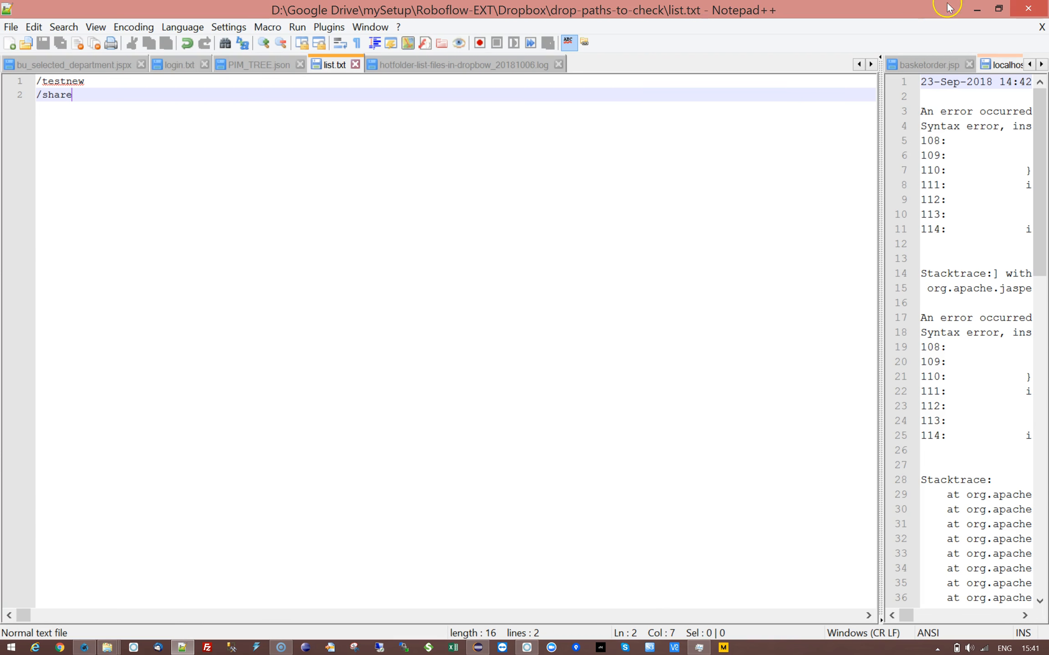
click(976, 9)
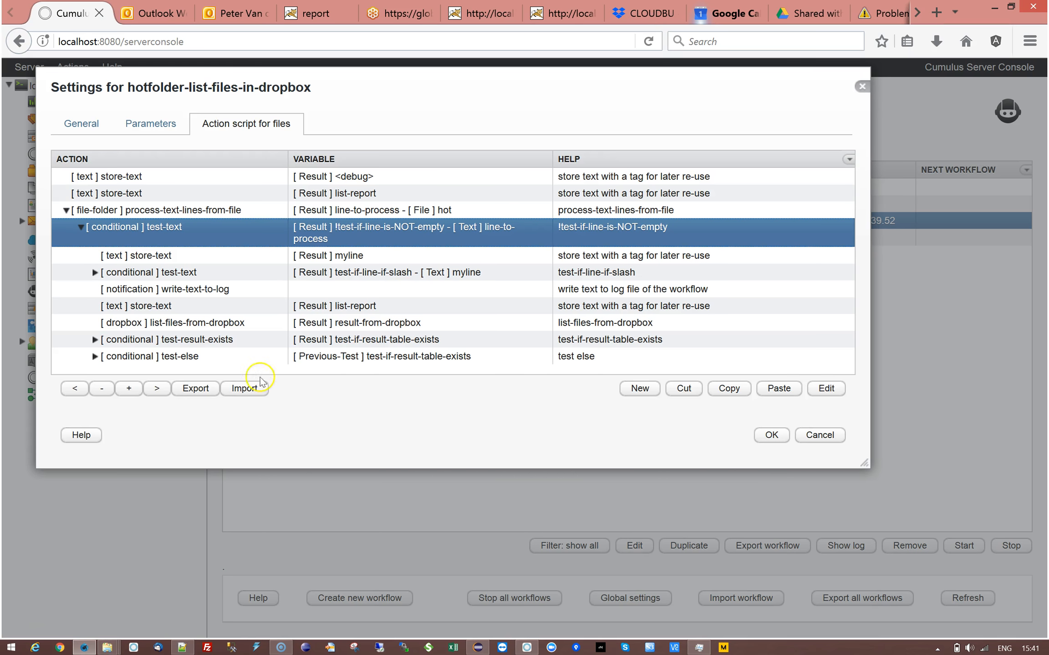
Step: Inspect the settings of the test-if-line-if-slash condition and the write-text-to-log action, leaving both without changes
click(245, 273)
double_click(169, 272)
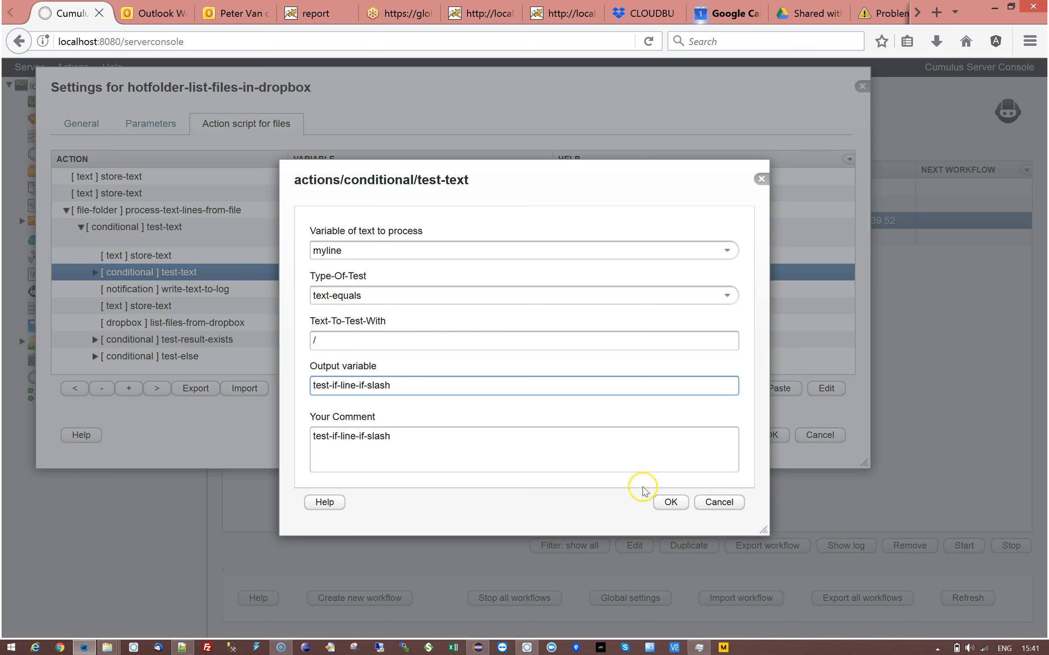
click(719, 502)
double_click(244, 289)
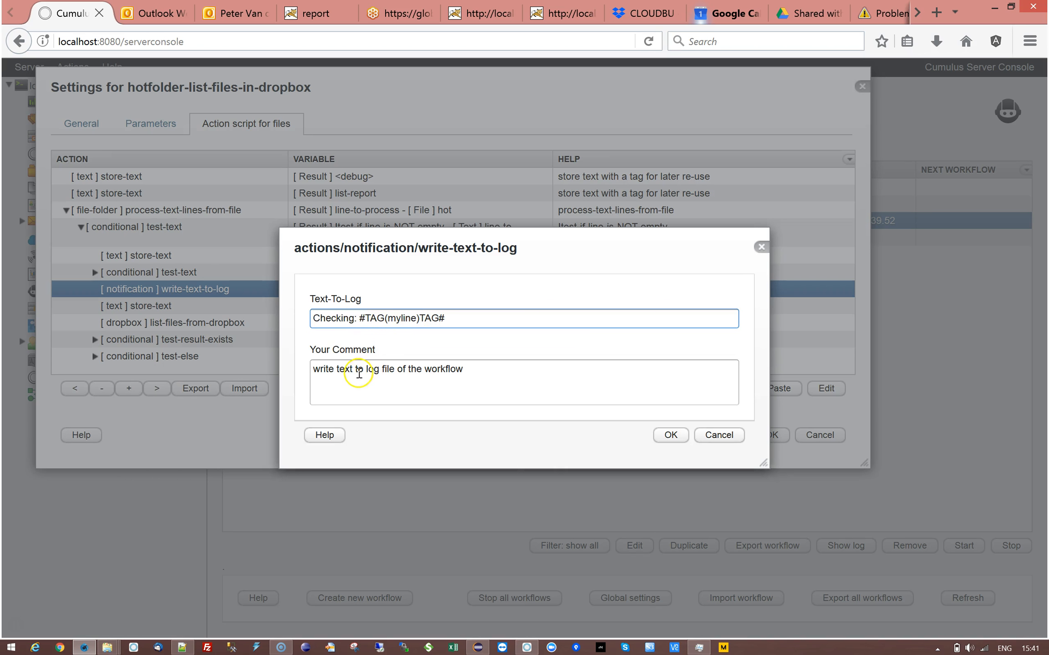
click(717, 435)
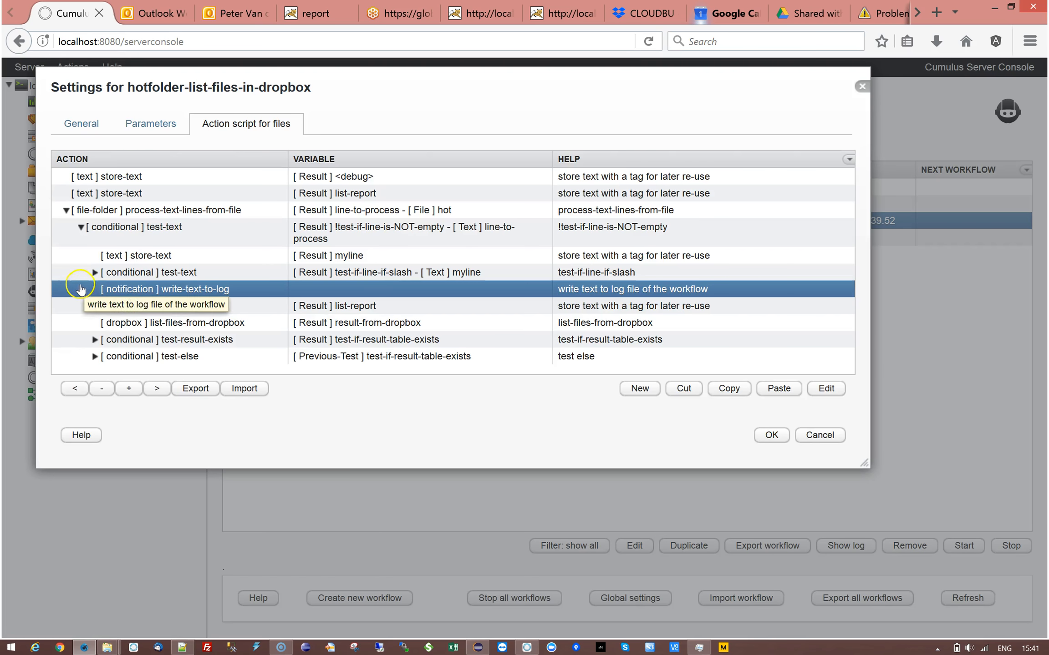
Step: Expand the test-if-line-if-slash condition and inspect the Text-To-Store value of its nested store-text action for myline
click(95, 272)
double_click(171, 295)
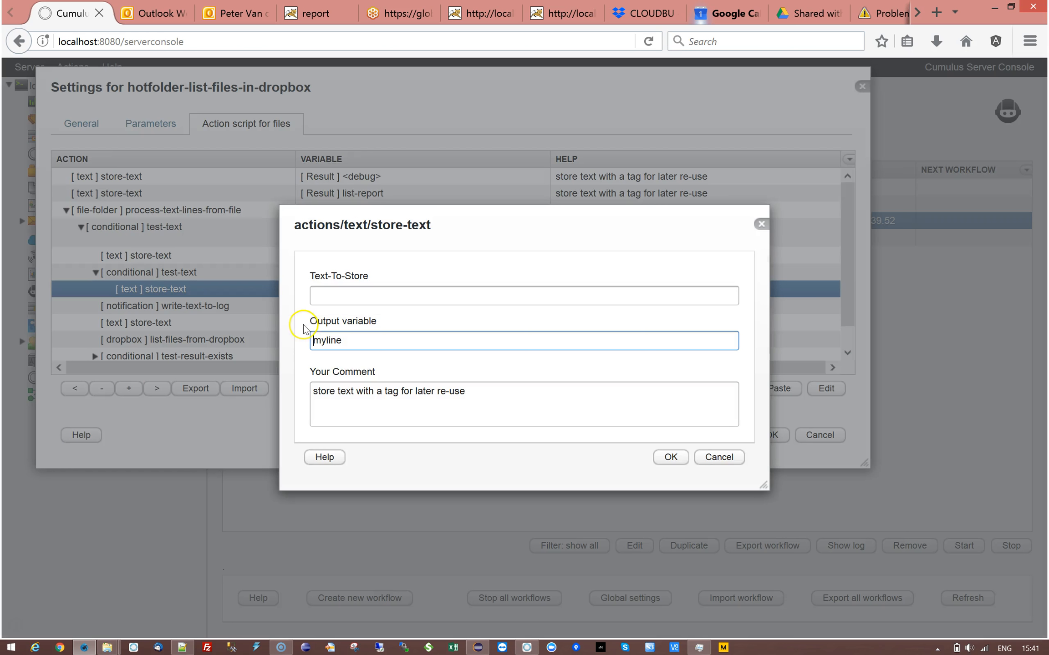
click(335, 296)
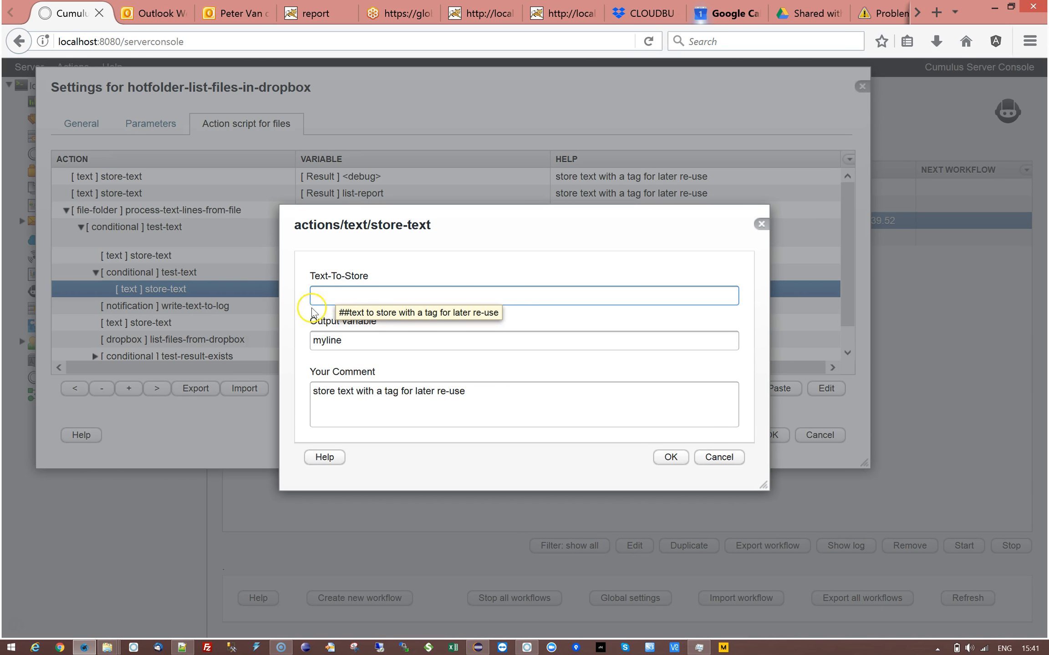
click(730, 460)
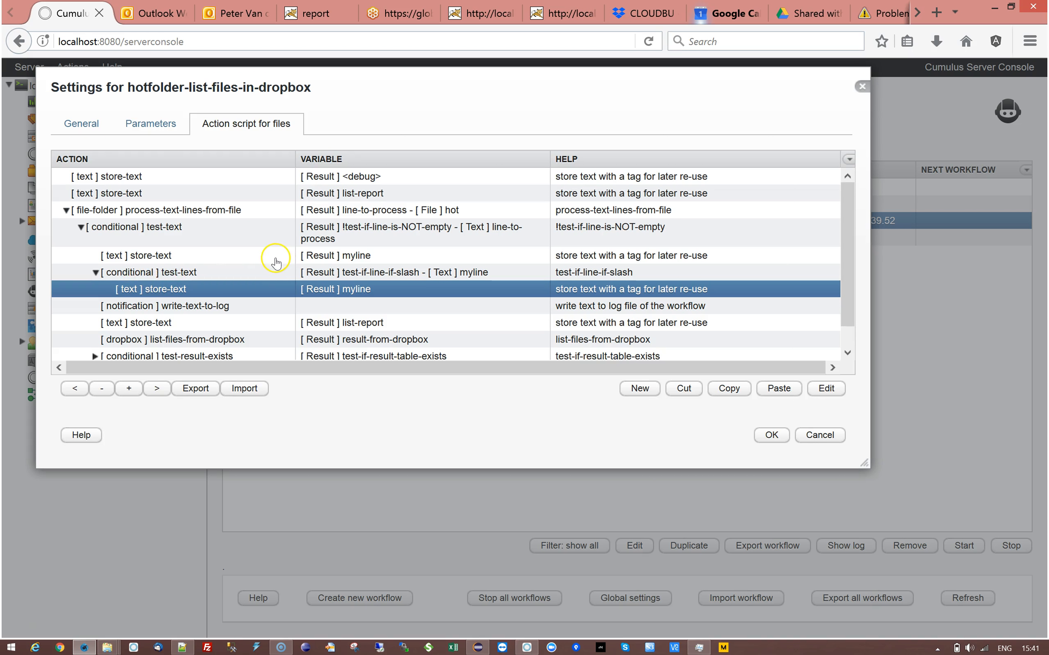
Step: Inspect the list-files-from-dropbox action's settings and locate Path Of Credentials File and App Name among the workflow parameters
scroll(275, 263, down, 1)
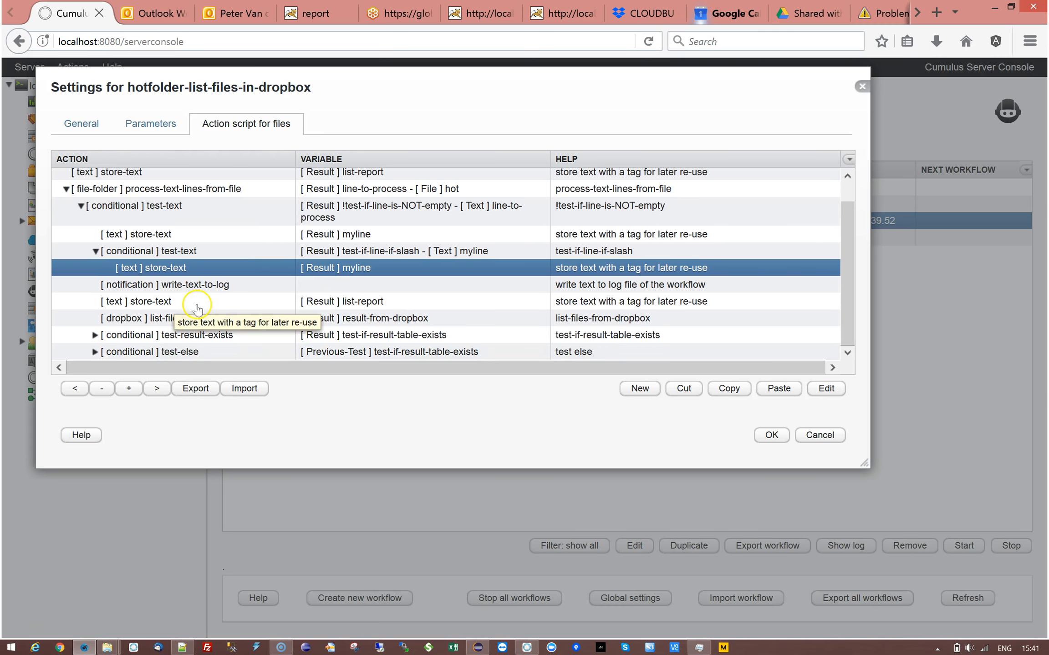
click(172, 321)
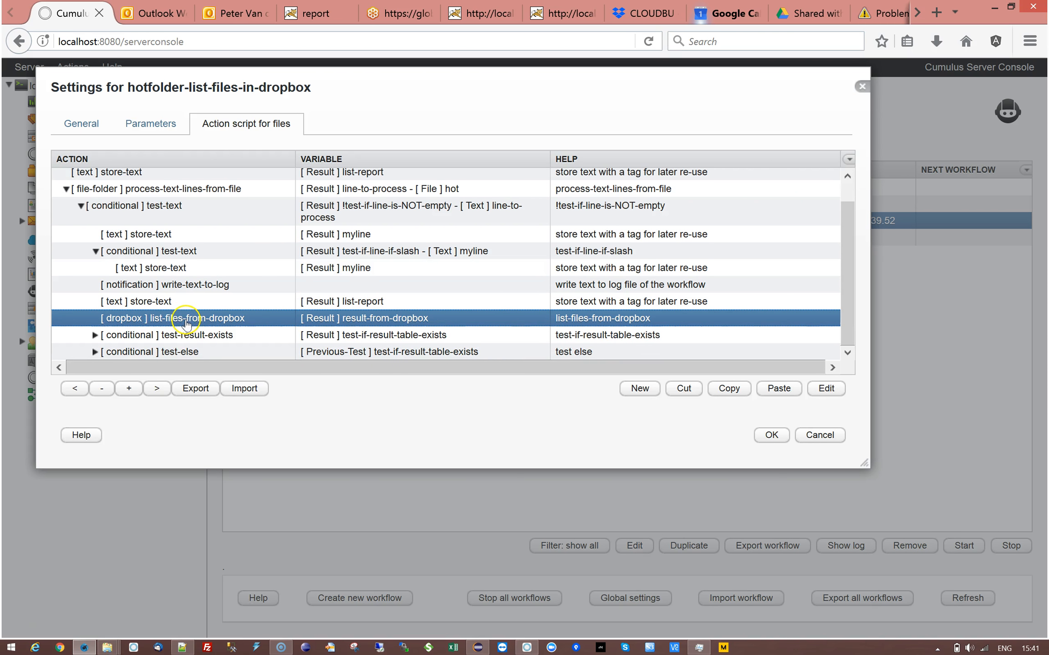
double_click(237, 318)
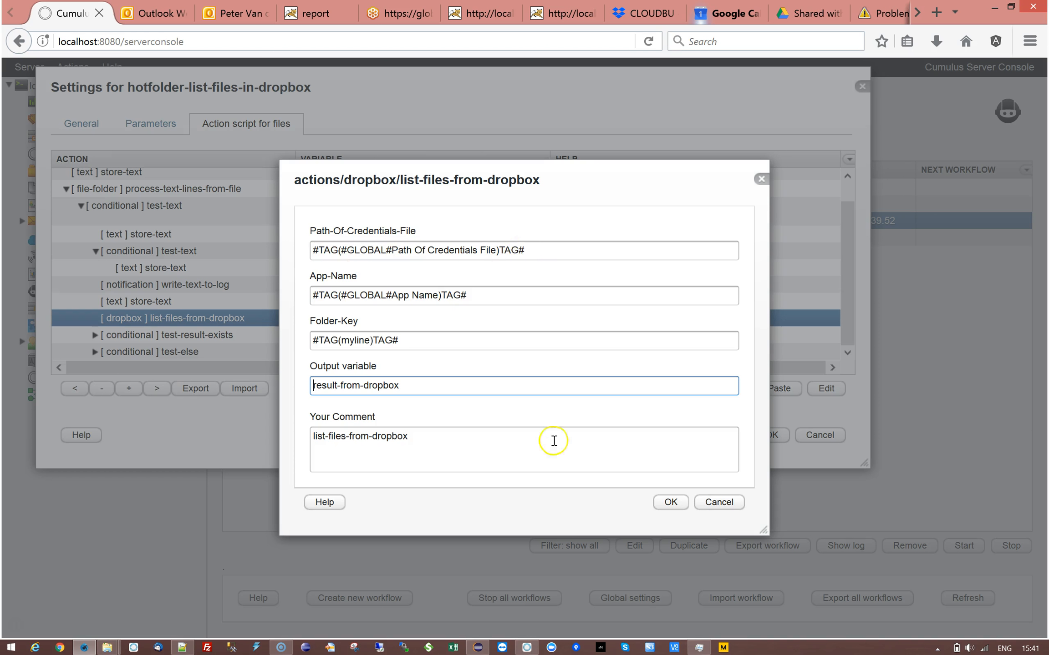
click(718, 502)
click(160, 122)
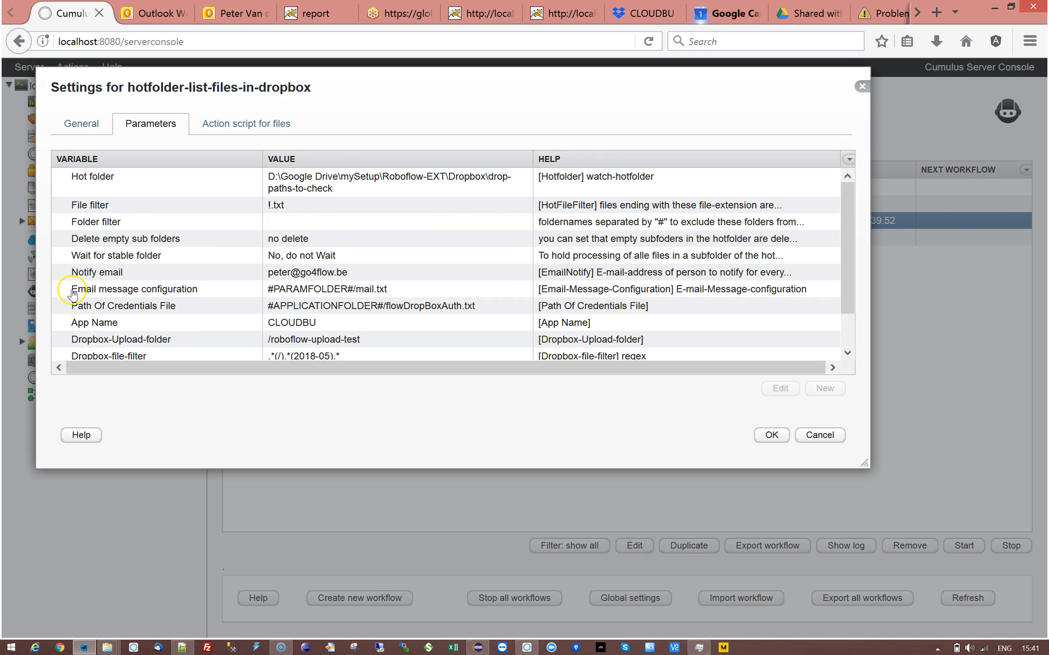
click(79, 307)
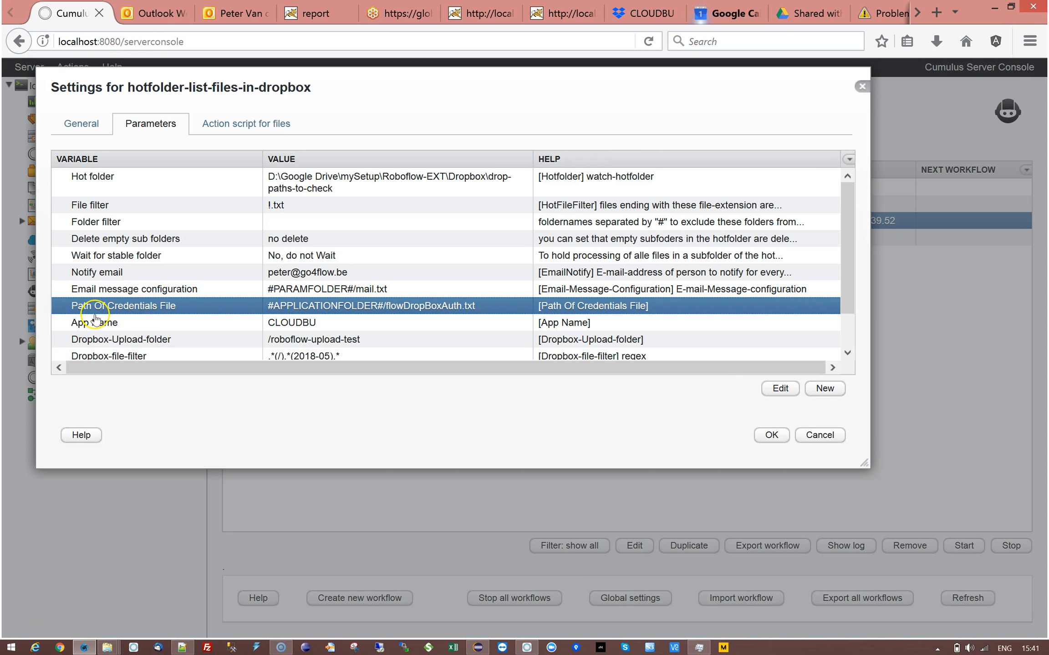
Step: Return to the action script and review the list-files-from-dropbox action's Folder-Key and output variable, then close its settings
click(246, 124)
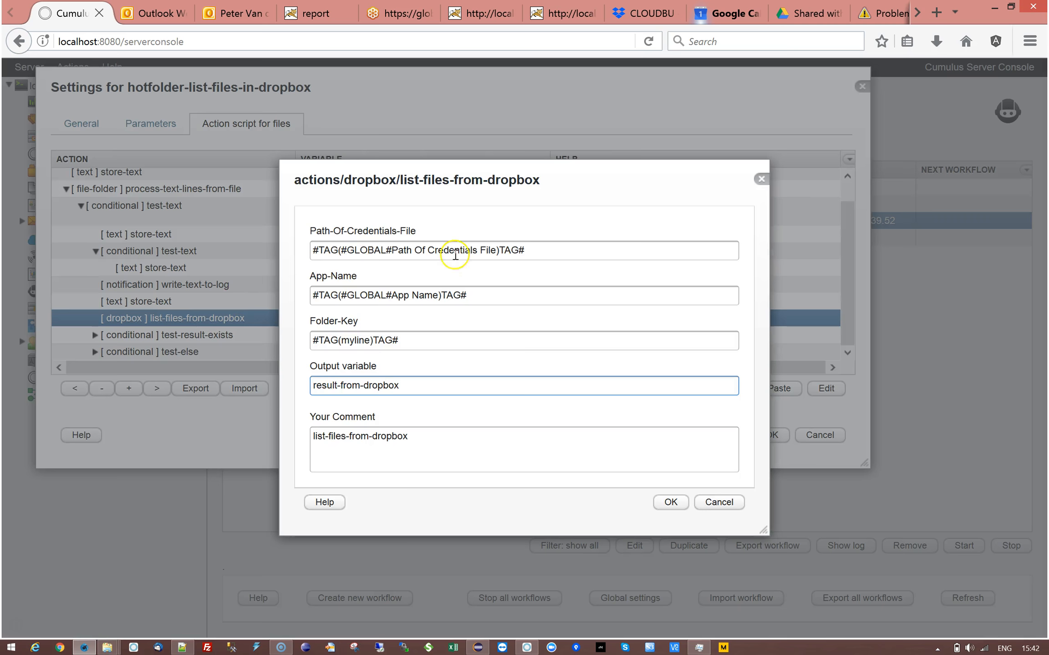
drag(506, 168, 500, 121)
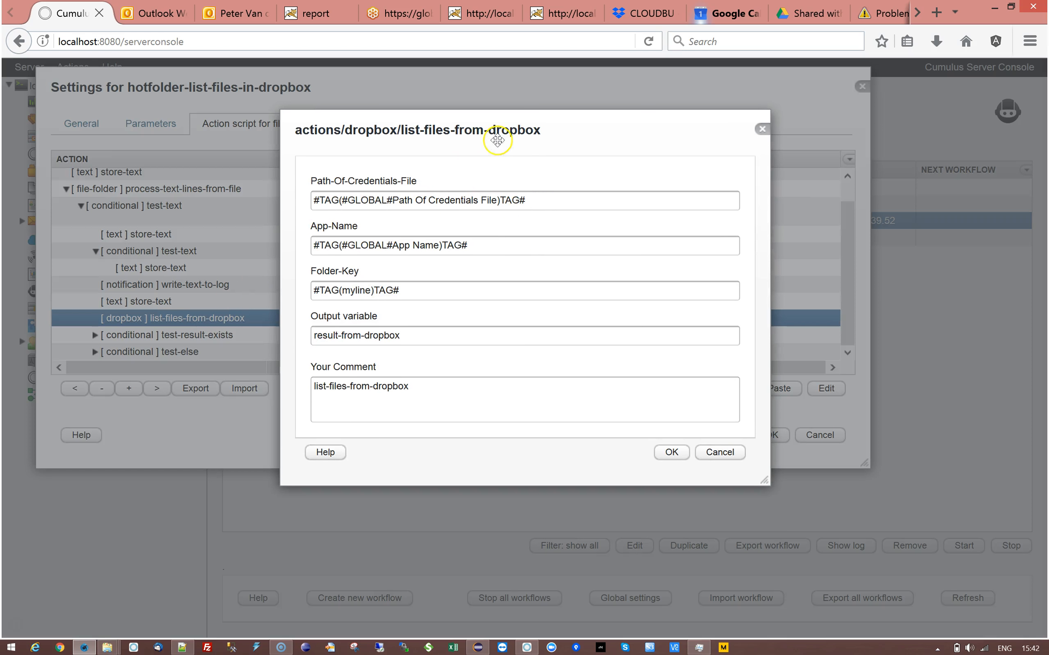
double_click(345, 292)
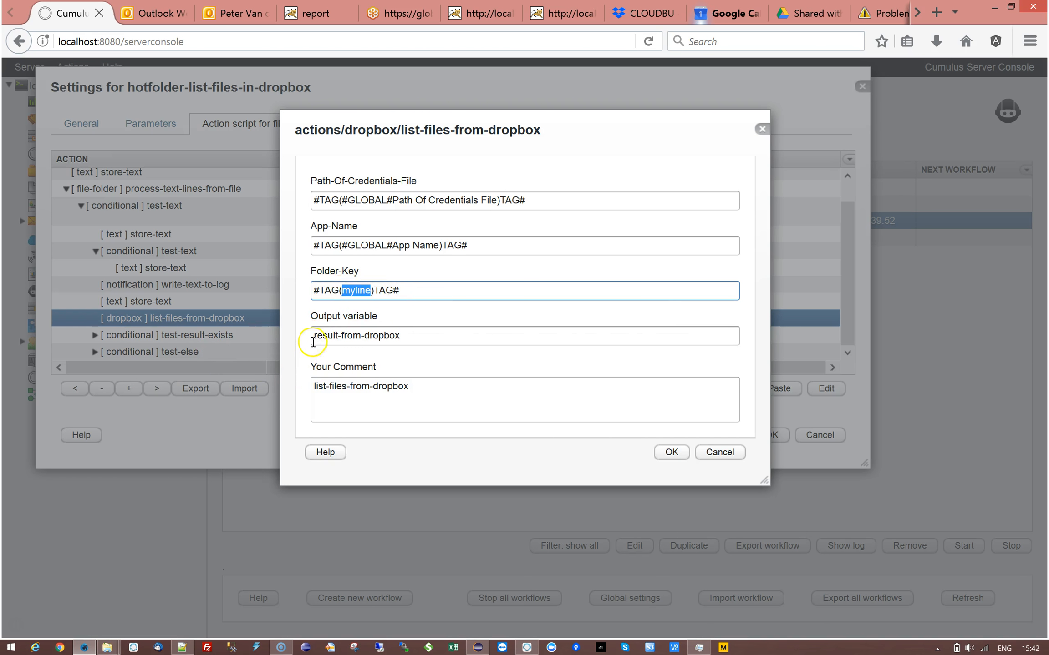
click(729, 454)
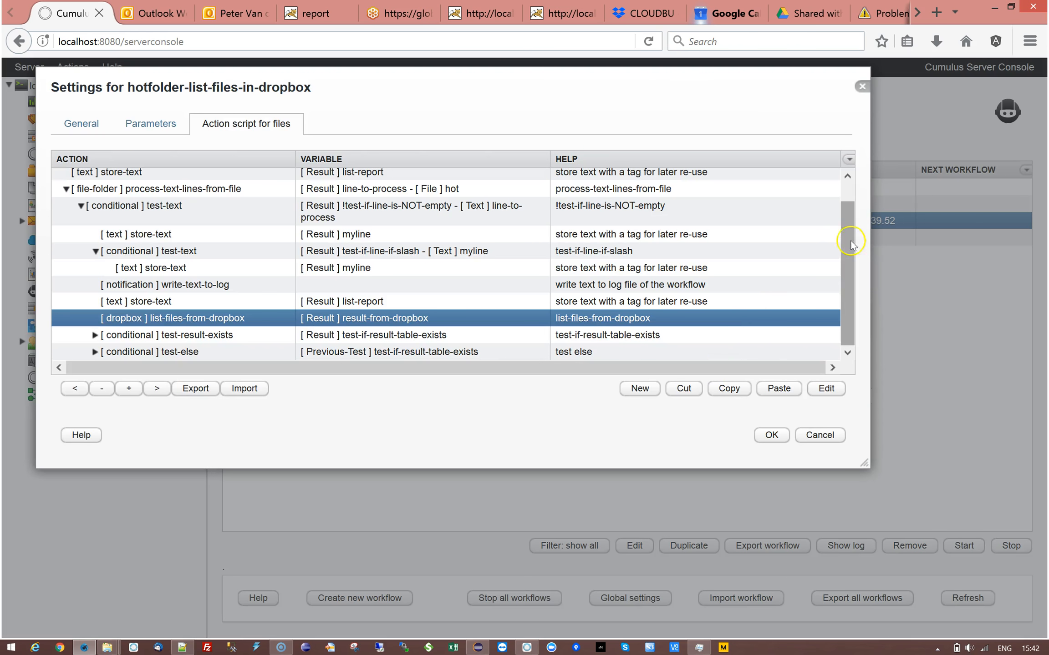
Step: Inspect the test-result-exists condition's tested variable and result type, and close its settings without changes
click(151, 335)
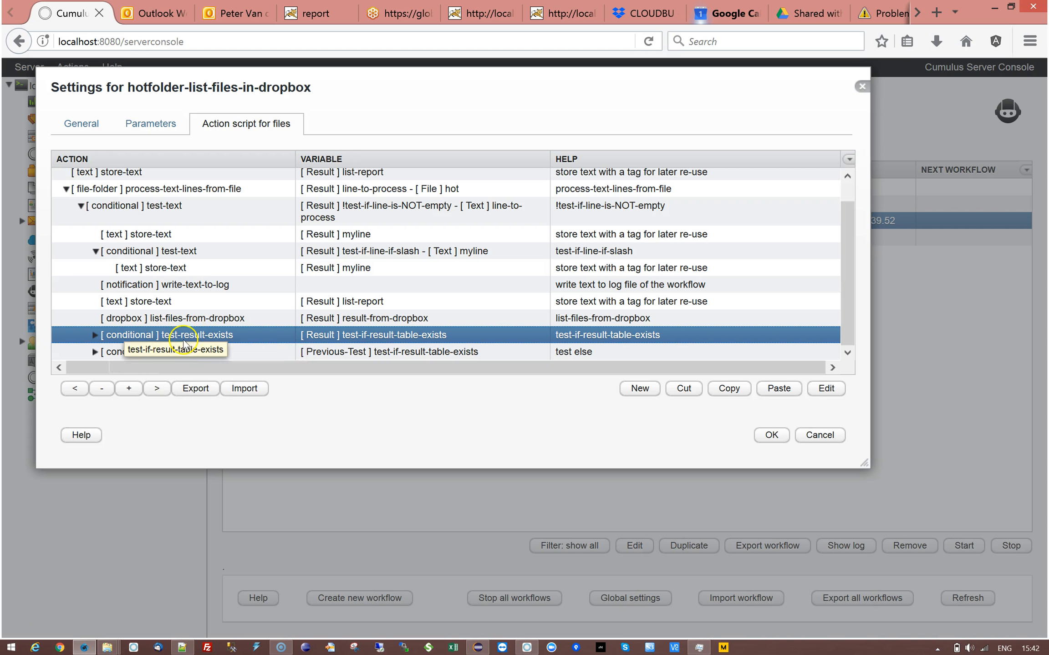
double_click(225, 337)
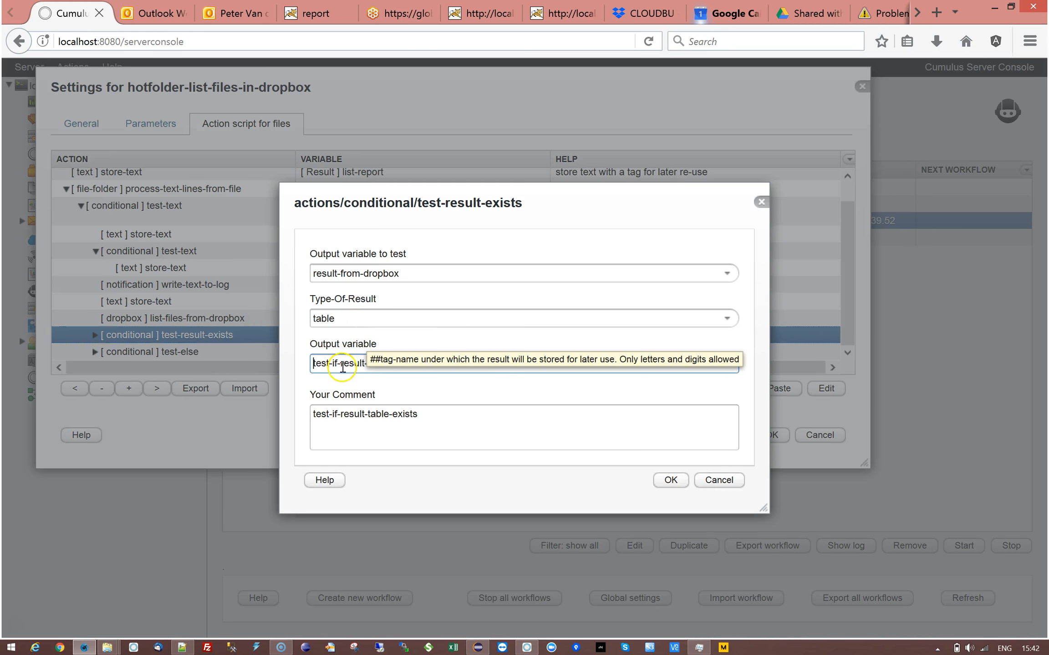
click(731, 479)
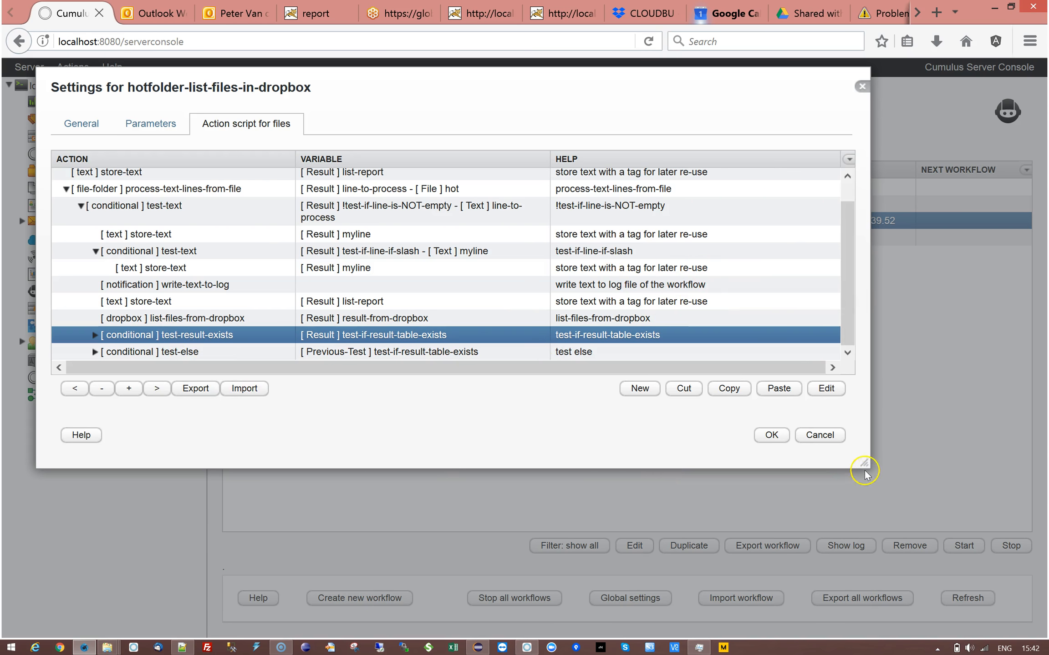
Step: Enlarge the settings dialog and action list, view the actions inside test-else, collapse it and expand test-result-exists
drag(863, 463, 923, 574)
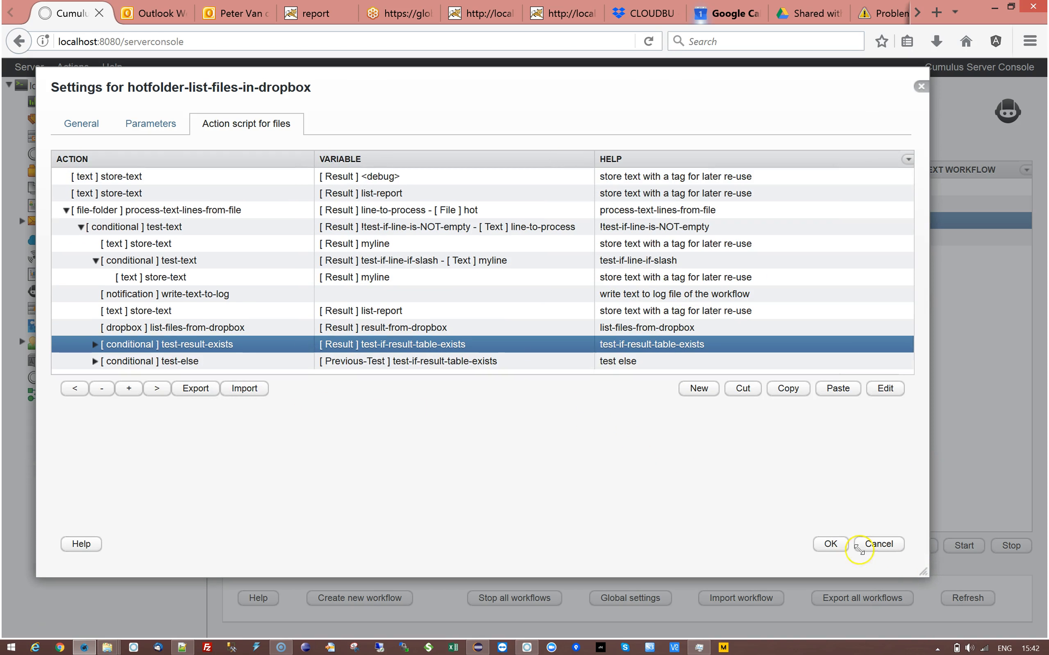
click(128, 390)
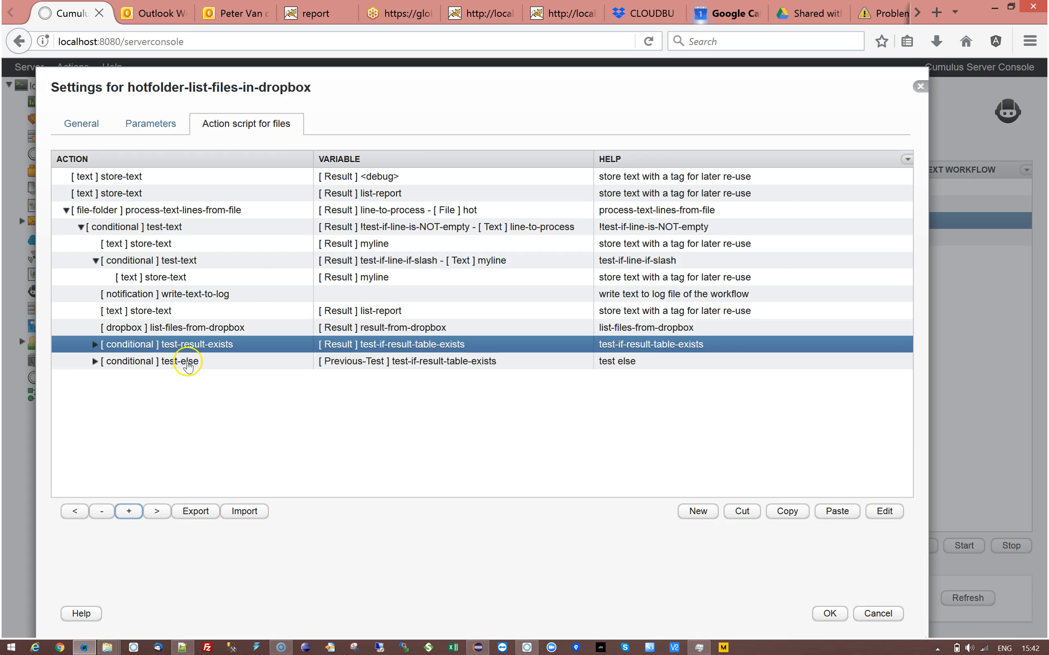
click(187, 362)
double_click(136, 364)
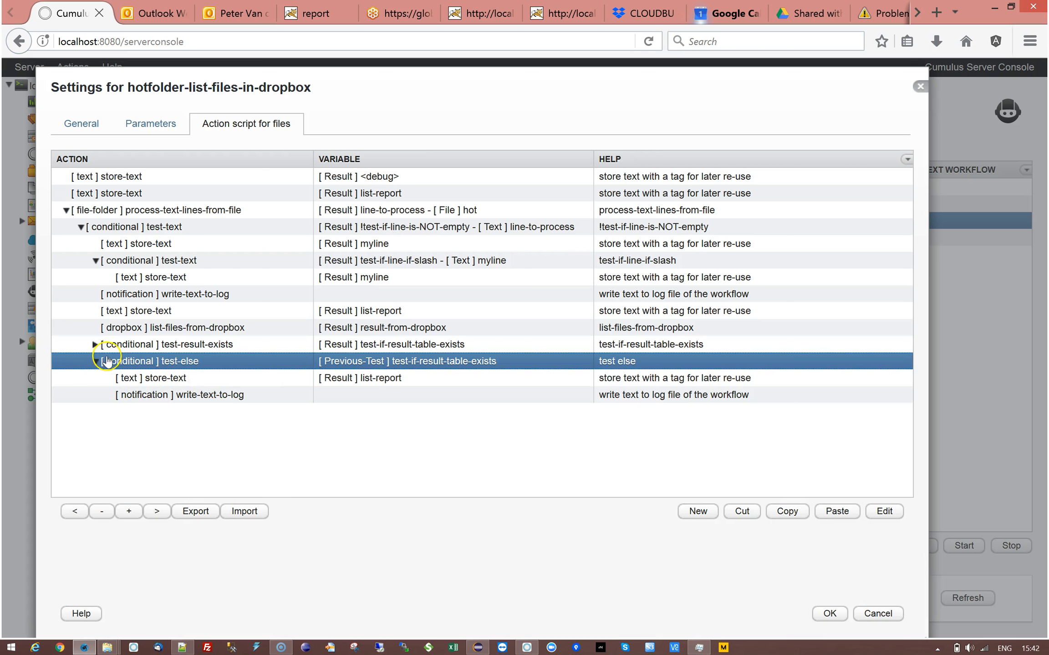
click(94, 361)
click(94, 345)
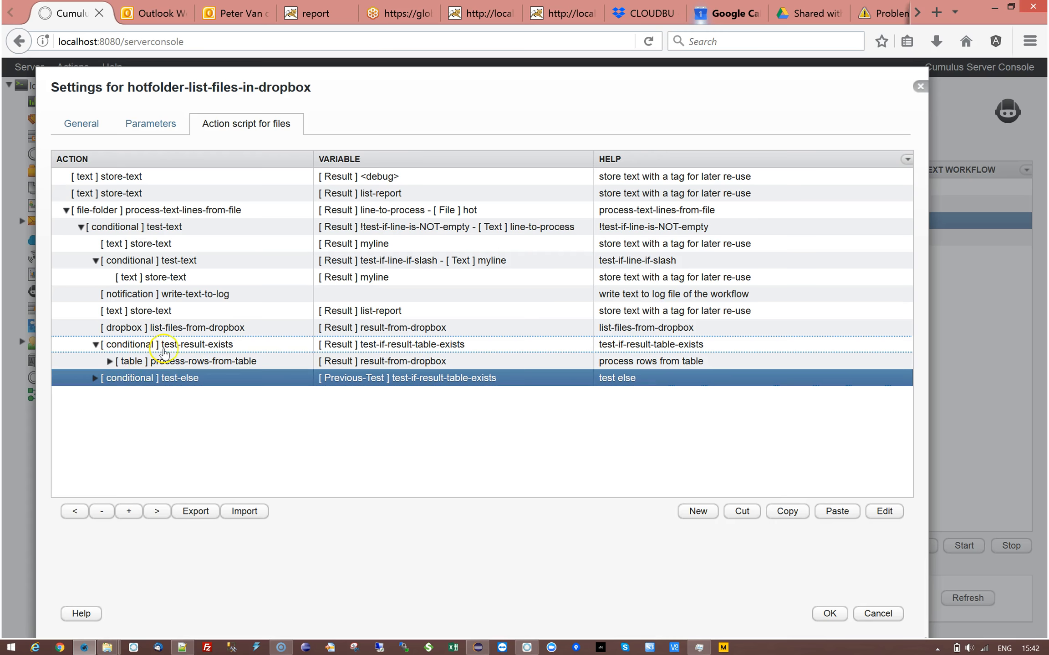
Step: Expand process-rows-from-table under test-result-exists, review its table variable and output variable, and close its settings without changes
click(185, 347)
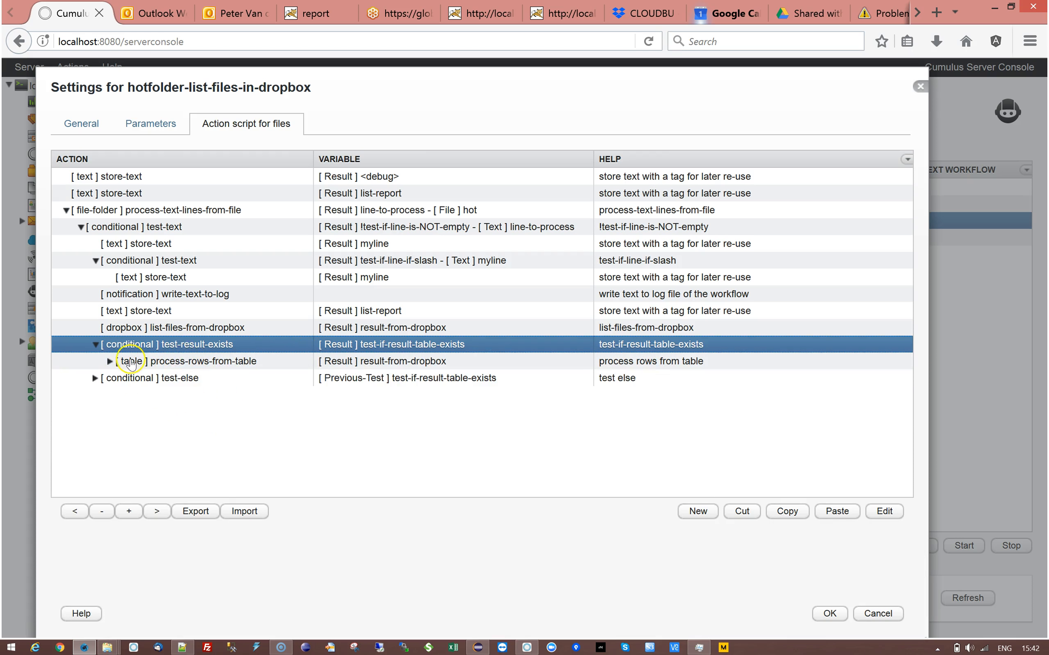
click(110, 361)
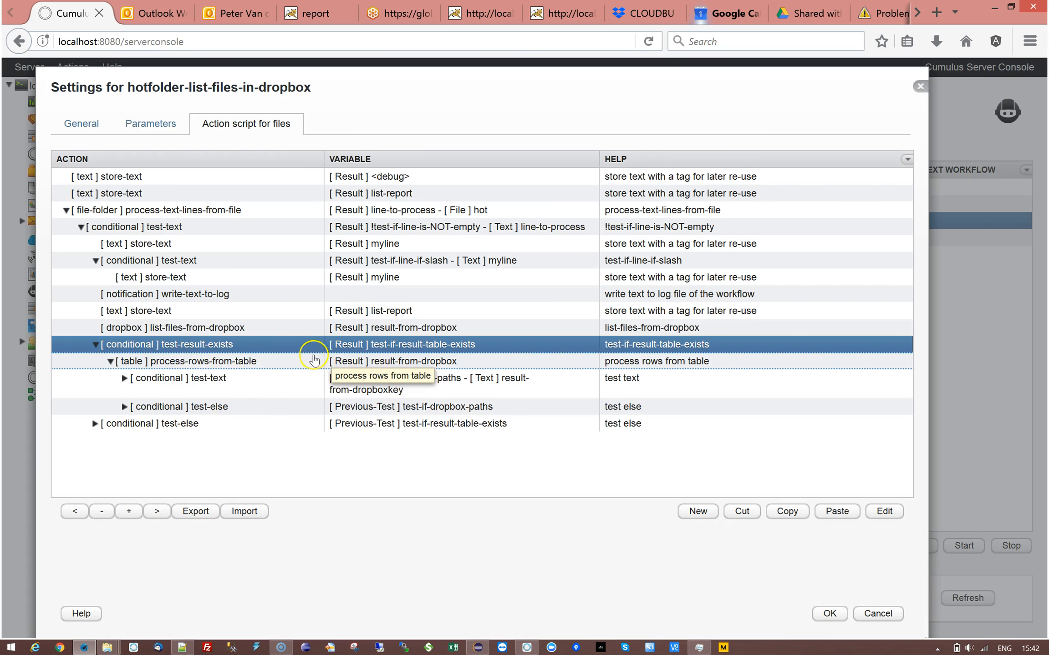
click(253, 364)
double_click(243, 362)
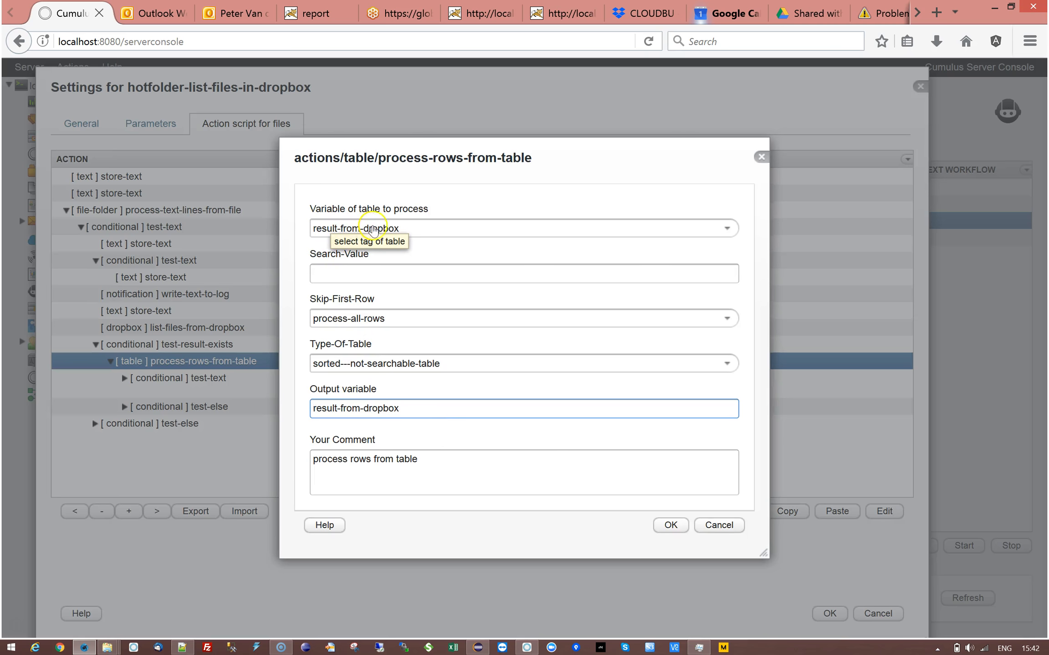
click(719, 525)
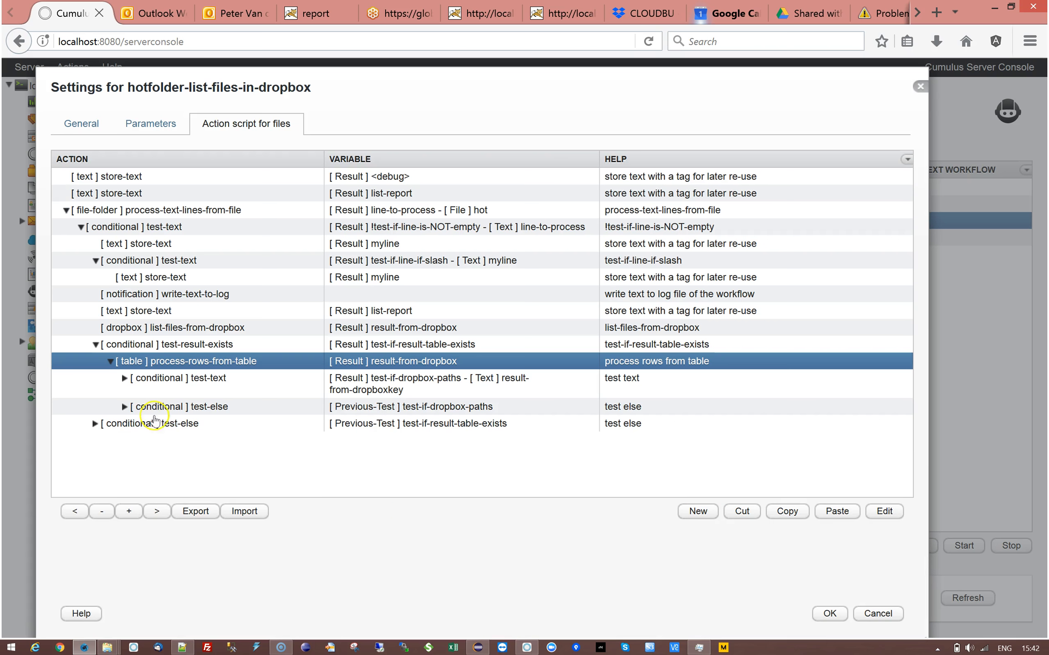
Step: Inspect the test-if-dropbox-paths condition's tested variable, test type and Text-To-Test-With value, and close its settings without changes
click(201, 383)
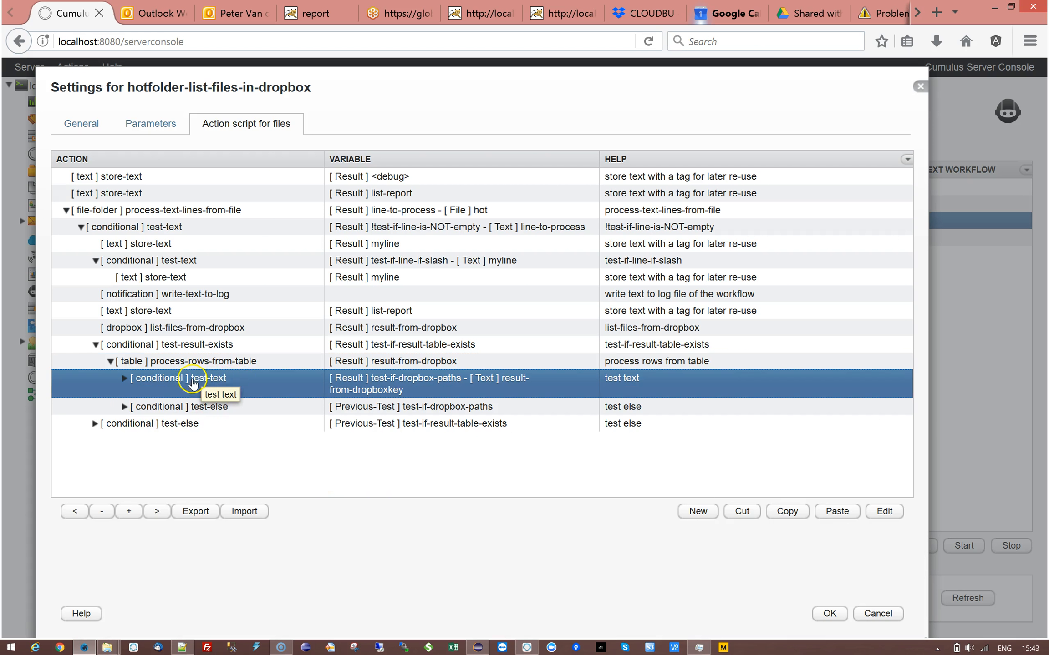
double_click(237, 384)
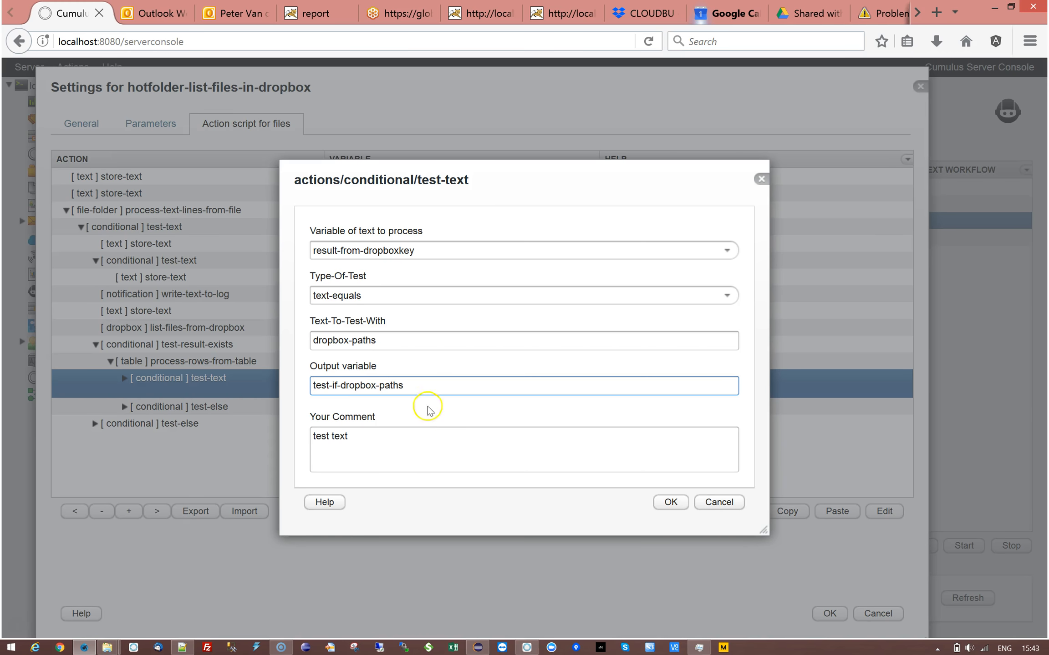
triple_click(387, 342)
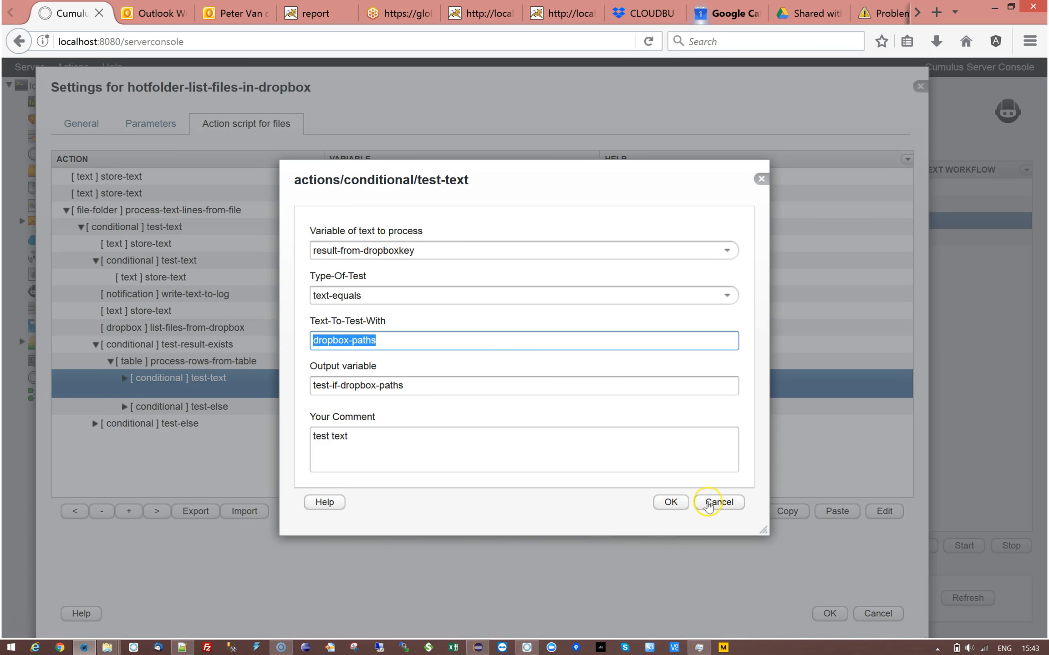
click(708, 503)
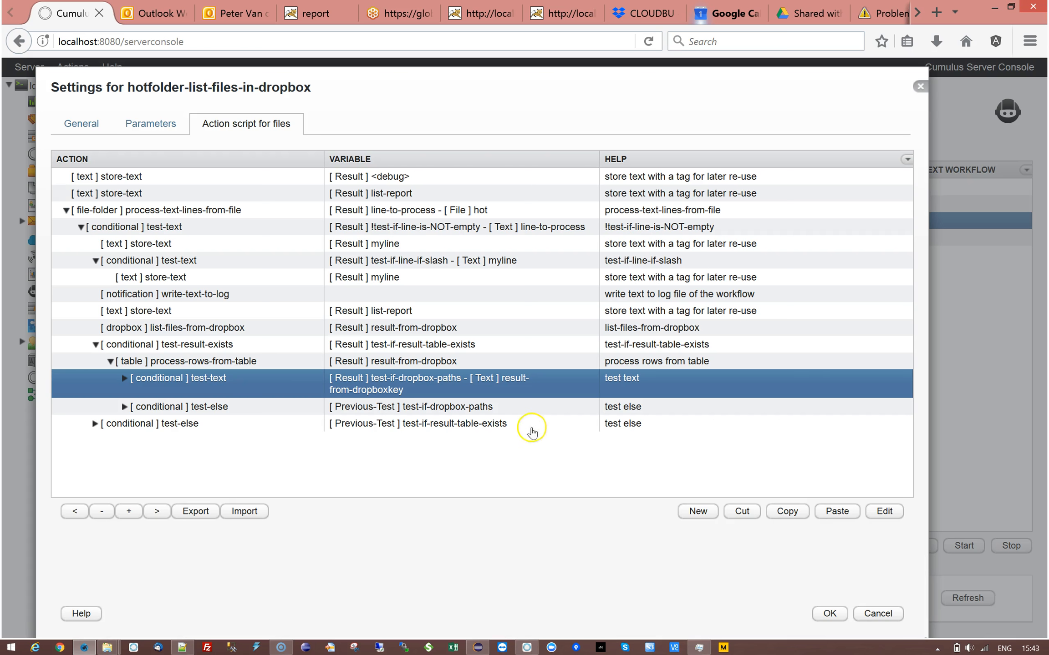
Step: Expand the test-if-dropbox-paths condition and its test-else, review the text that test-else writes to the log, and collapse test-else
click(125, 379)
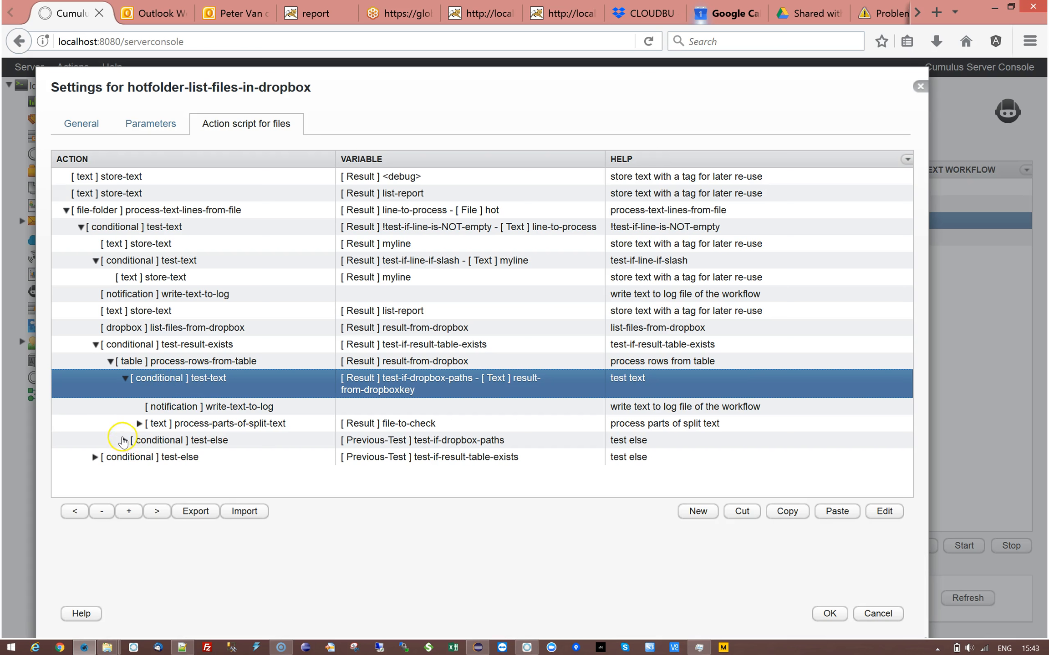
click(123, 441)
click(152, 446)
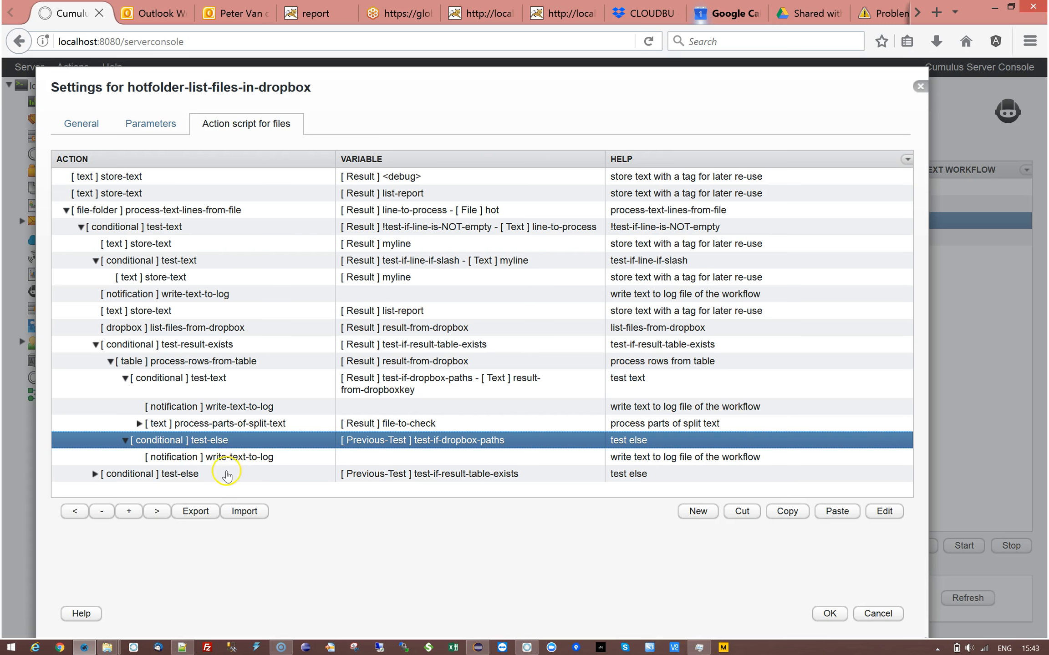
double_click(236, 457)
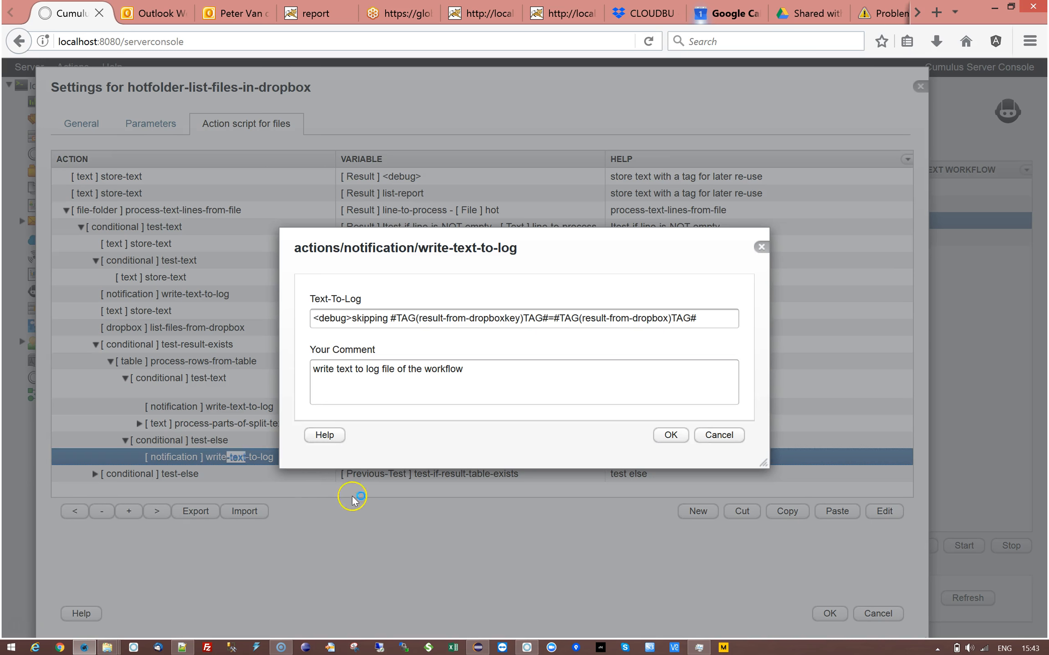
drag(312, 319, 353, 322)
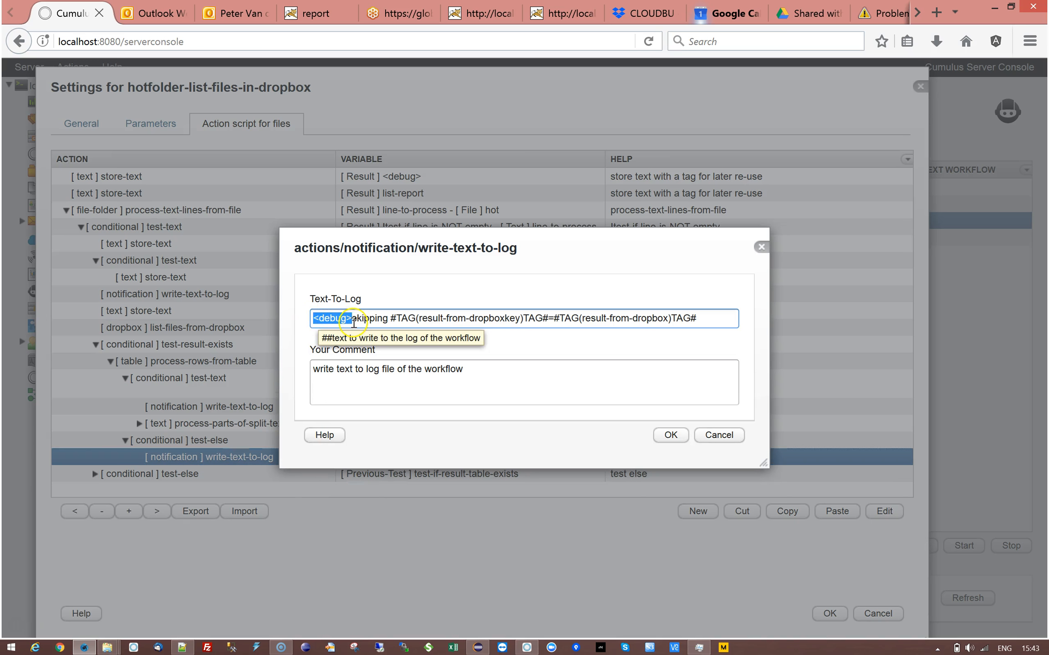
double_click(362, 322)
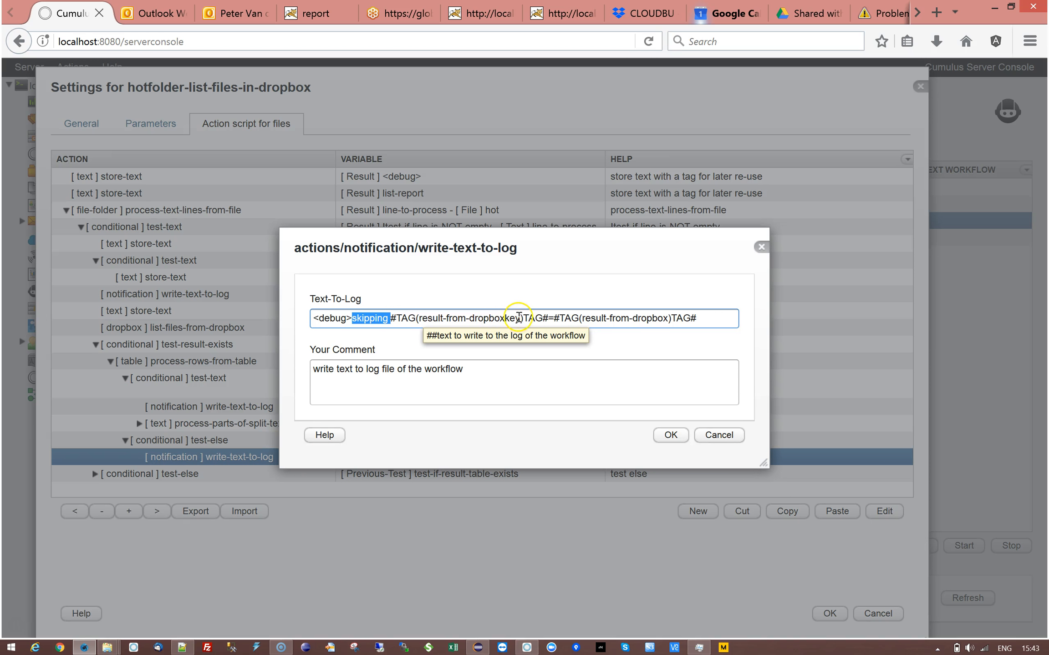
click(719, 435)
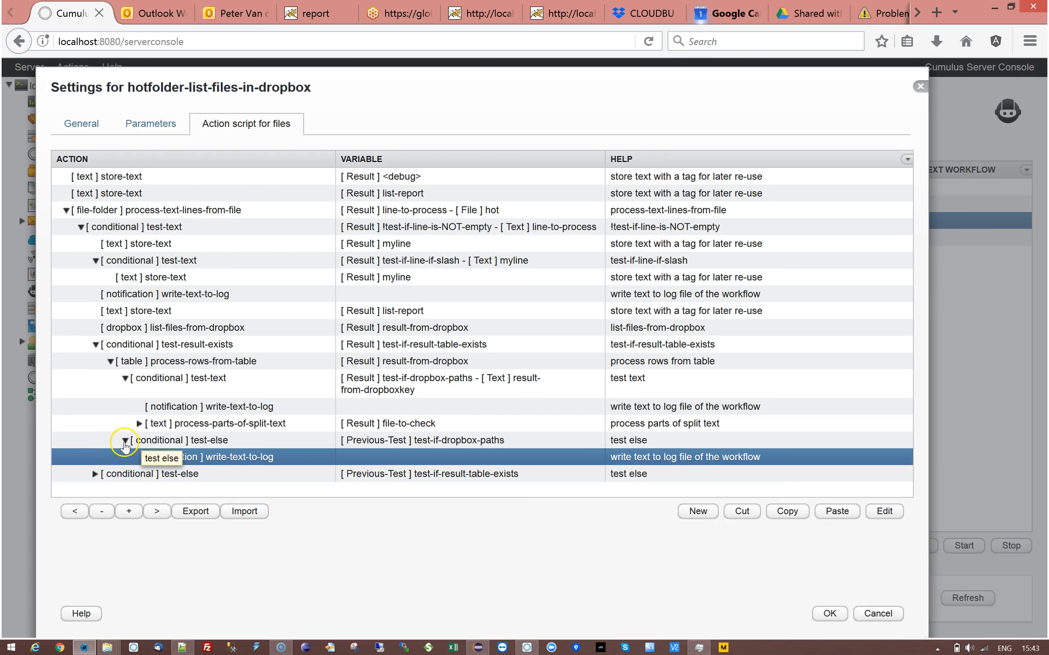
click(124, 440)
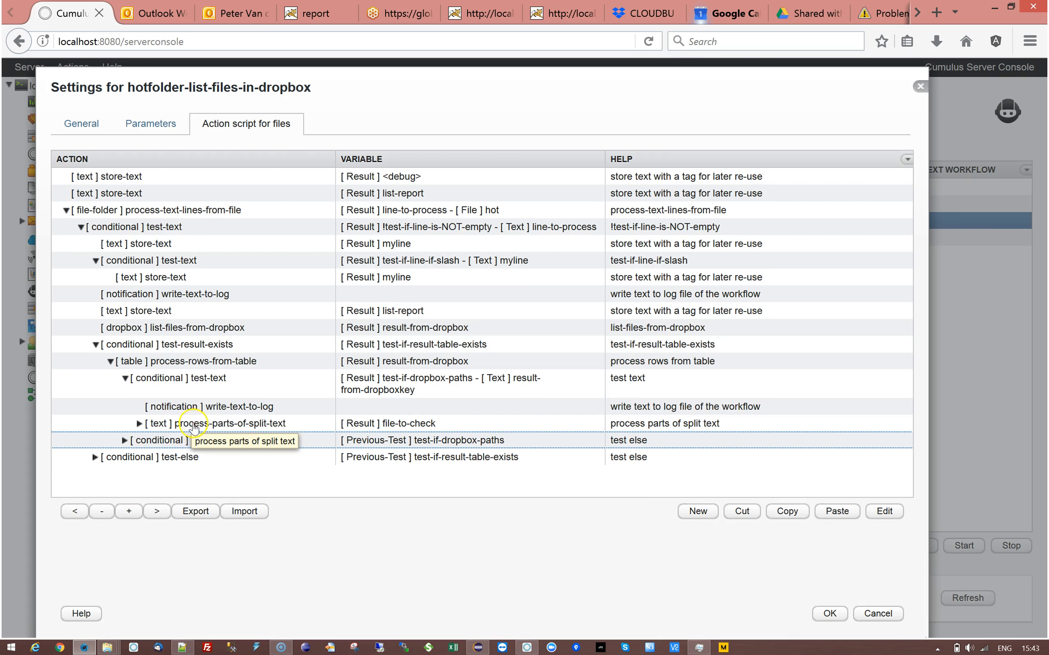
Step: Expand process-parts-of-split-text, review its Text-To-Split and Text-Part-Separator settings, and close them without changes
click(194, 425)
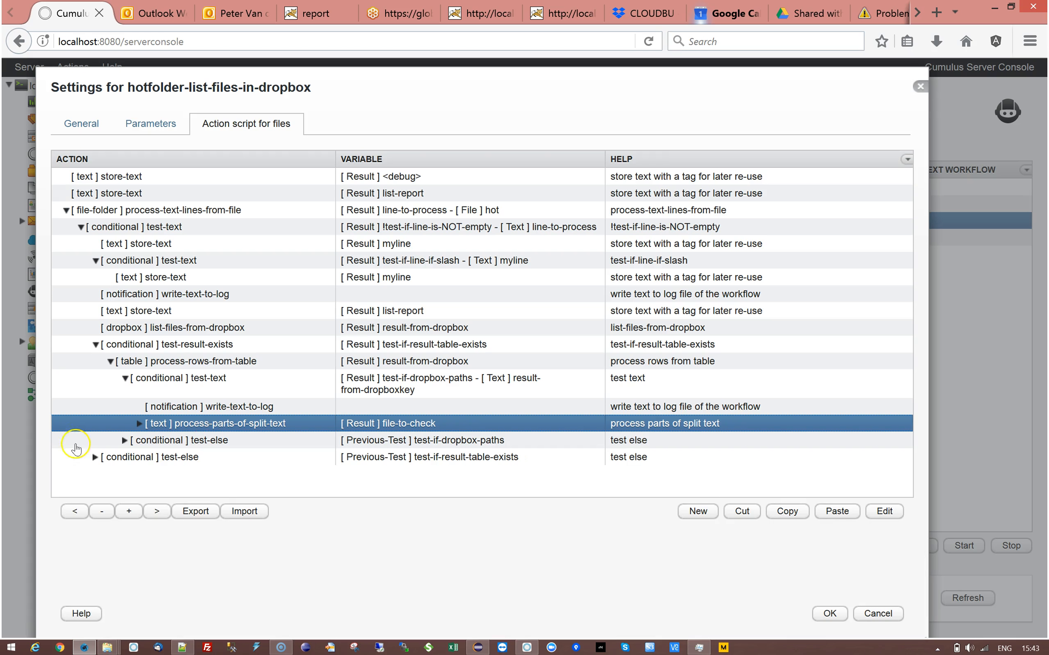
click(139, 423)
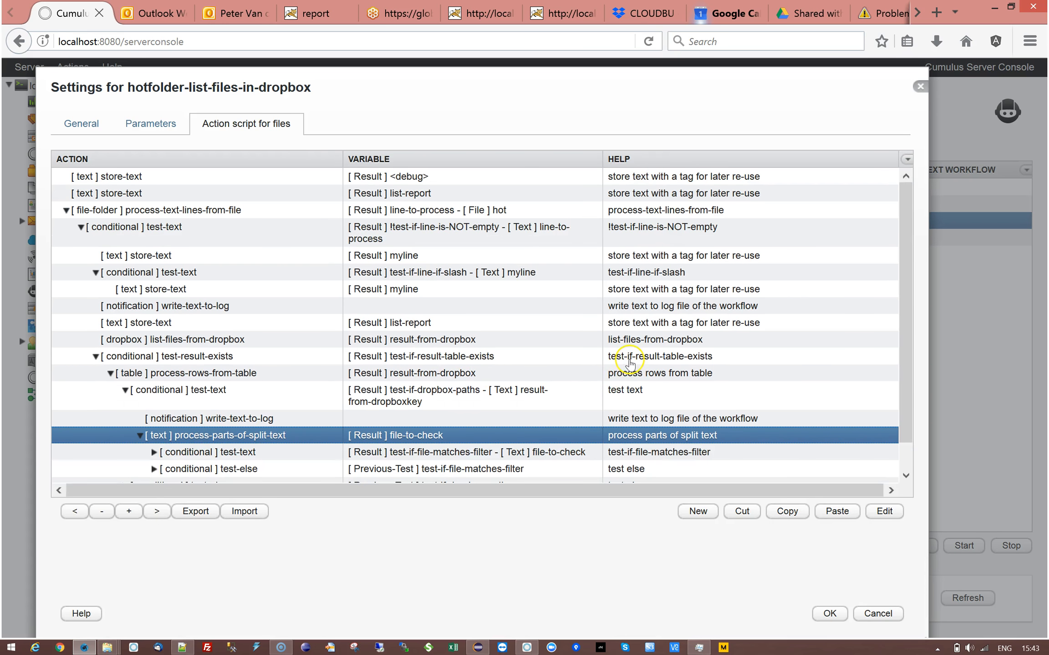
scroll(630, 364, down, 1)
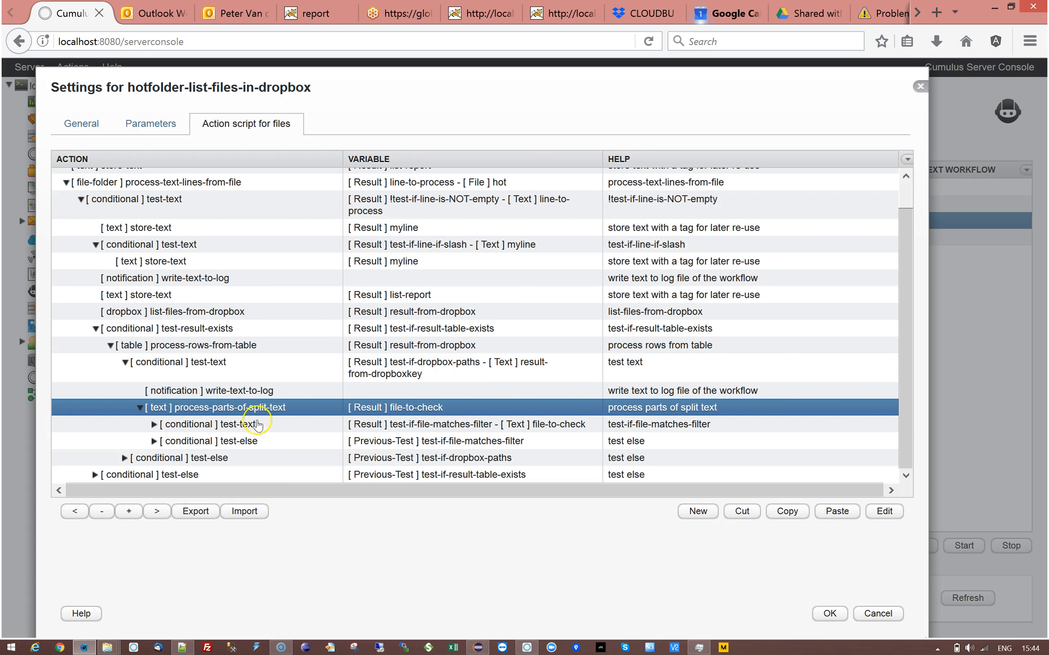
double_click(256, 408)
double_click(315, 319)
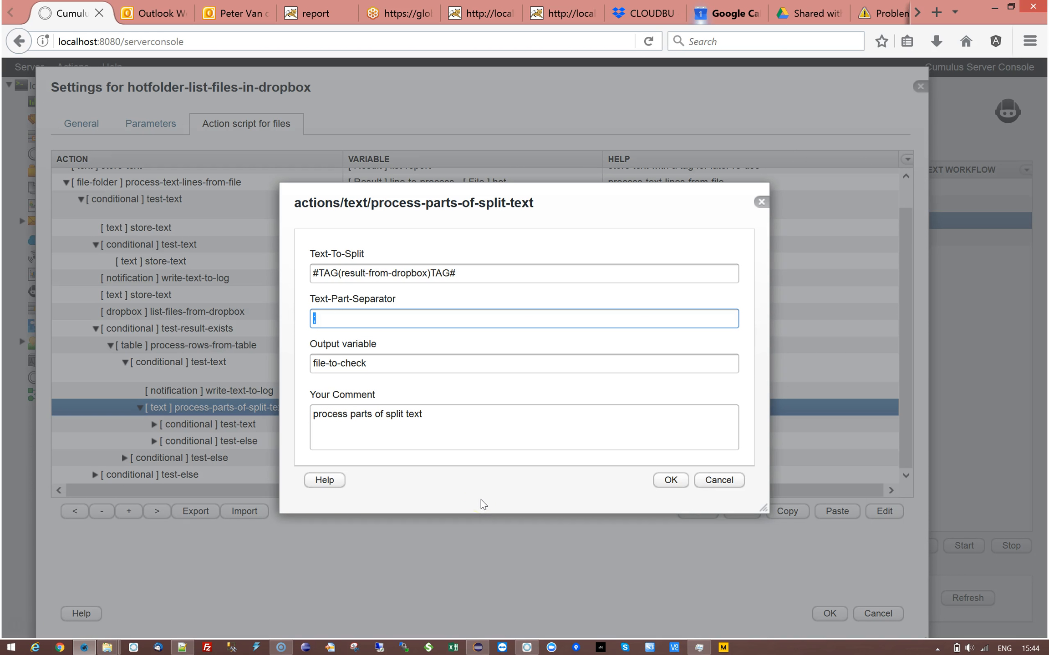
click(719, 480)
Step: Look up the Dropbox-file-filter workflow parameter and review how the test-if-file-matches-filter condition uses it, leaving its settings unchanged
click(258, 427)
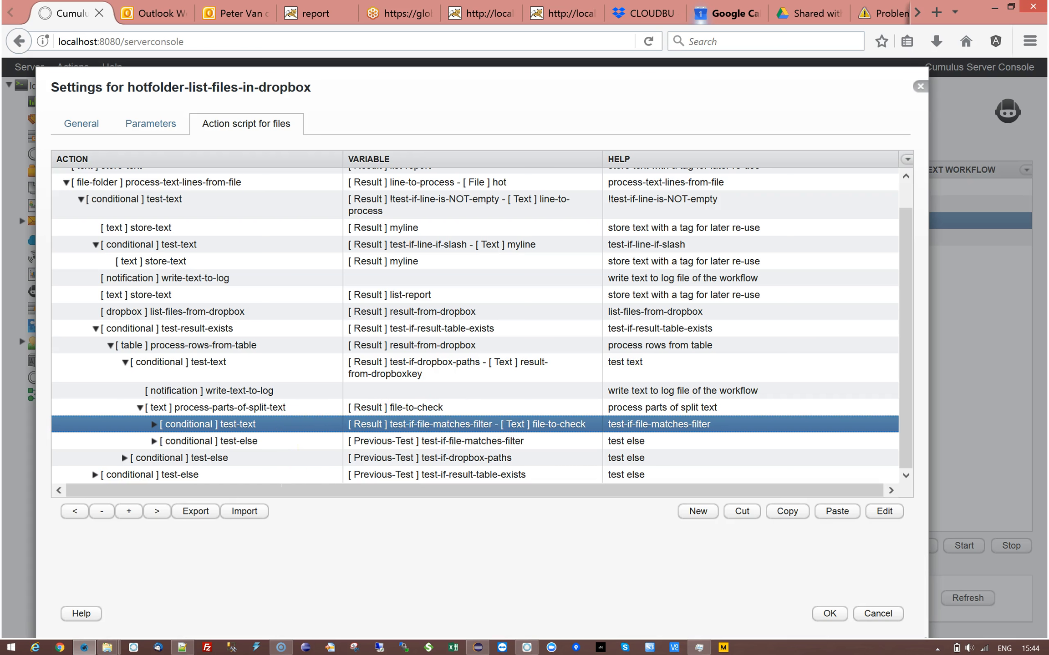
click(136, 123)
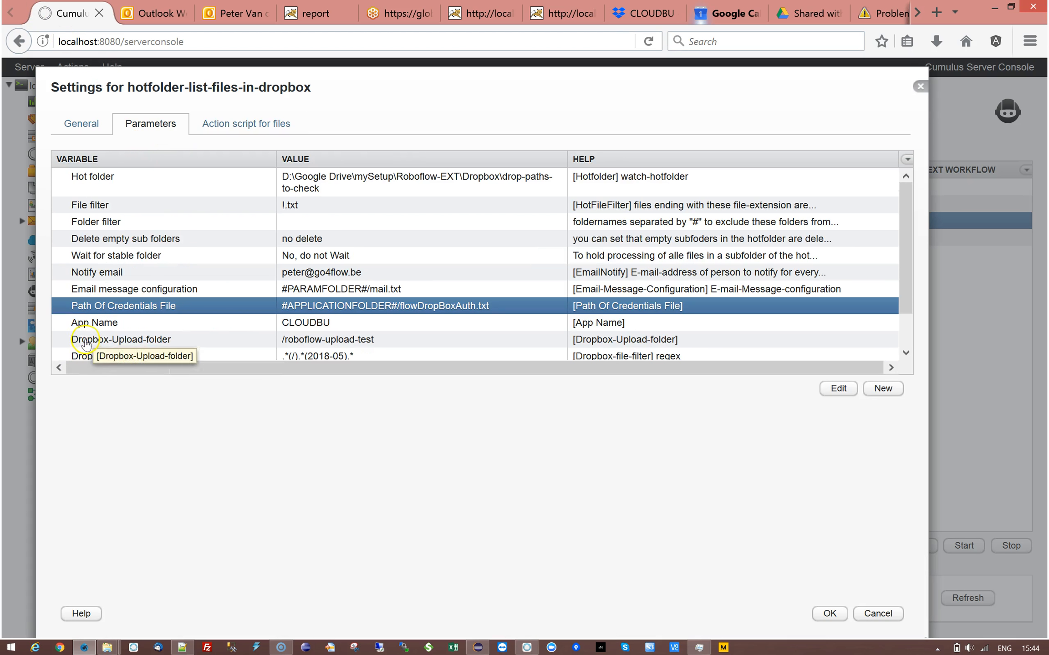
click(280, 357)
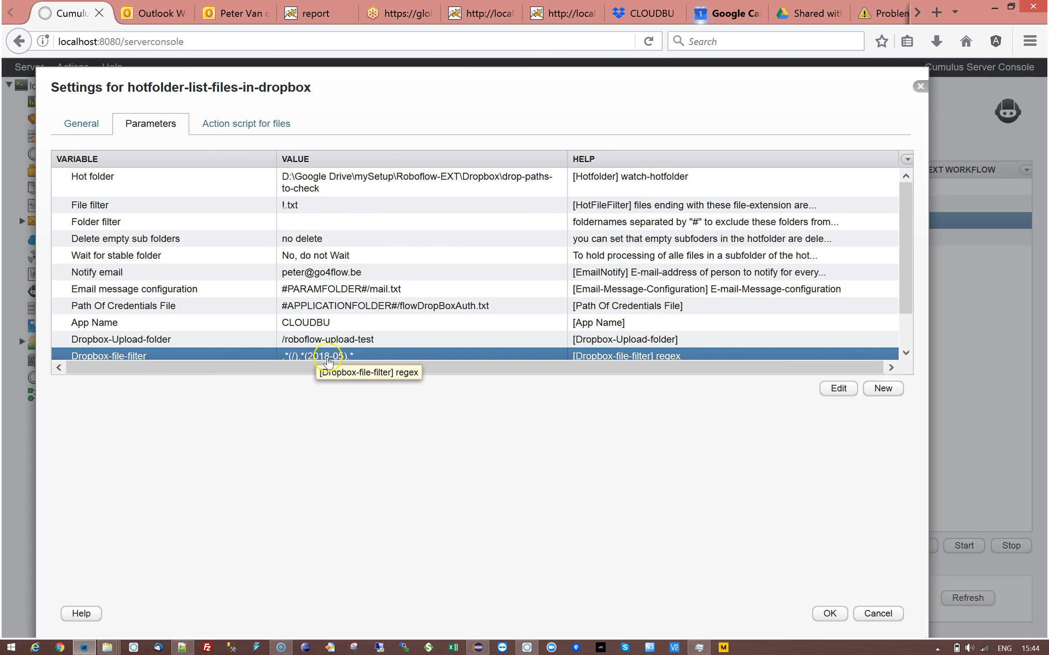
click(225, 123)
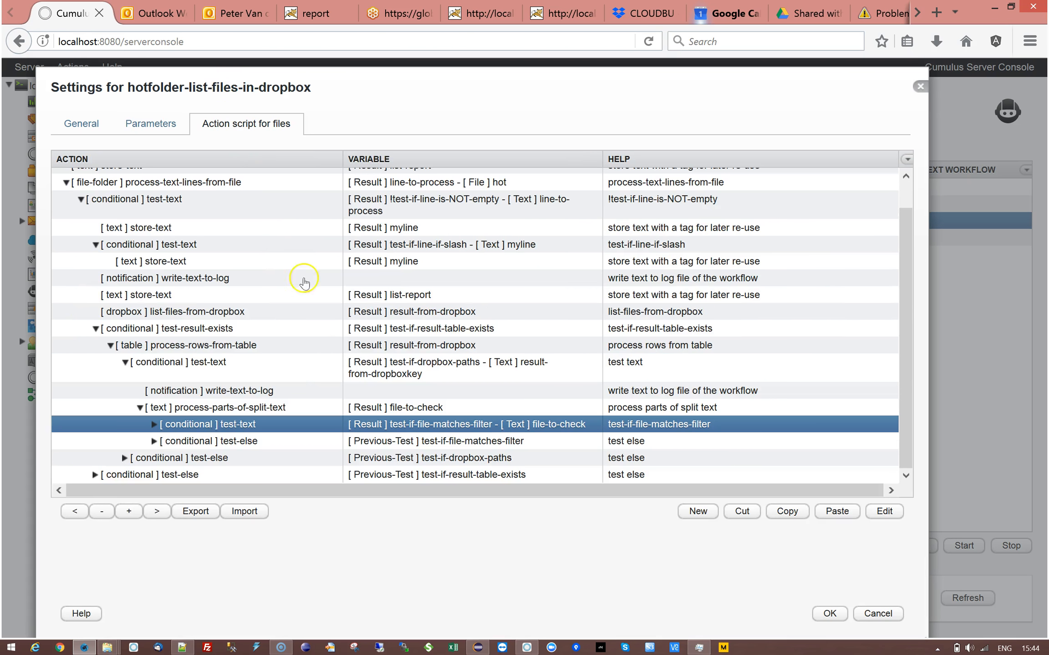
double_click(254, 426)
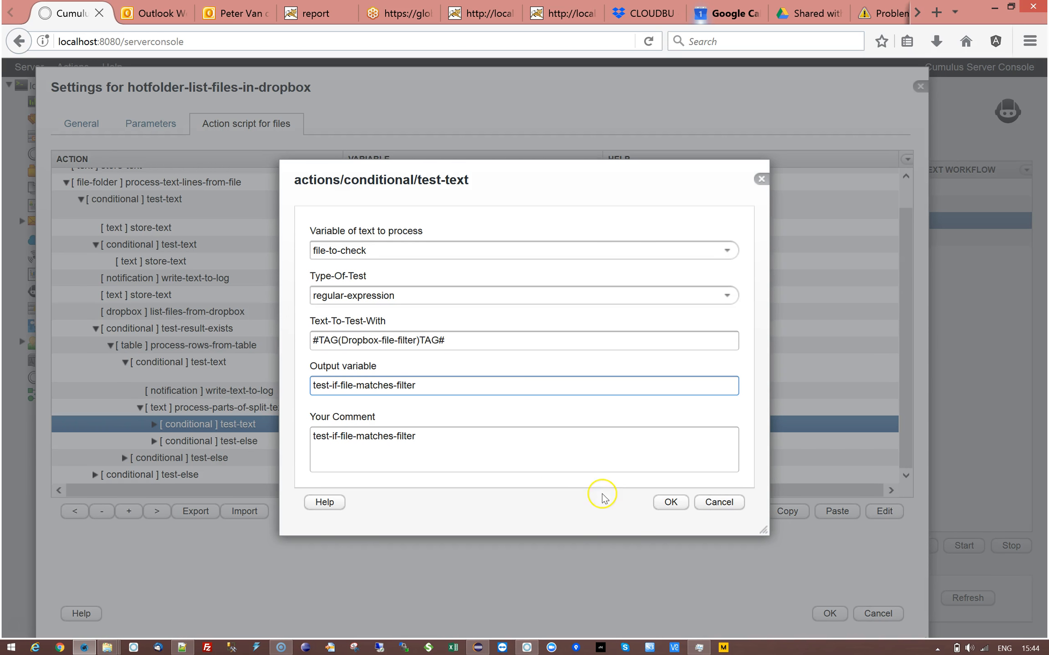
click(717, 503)
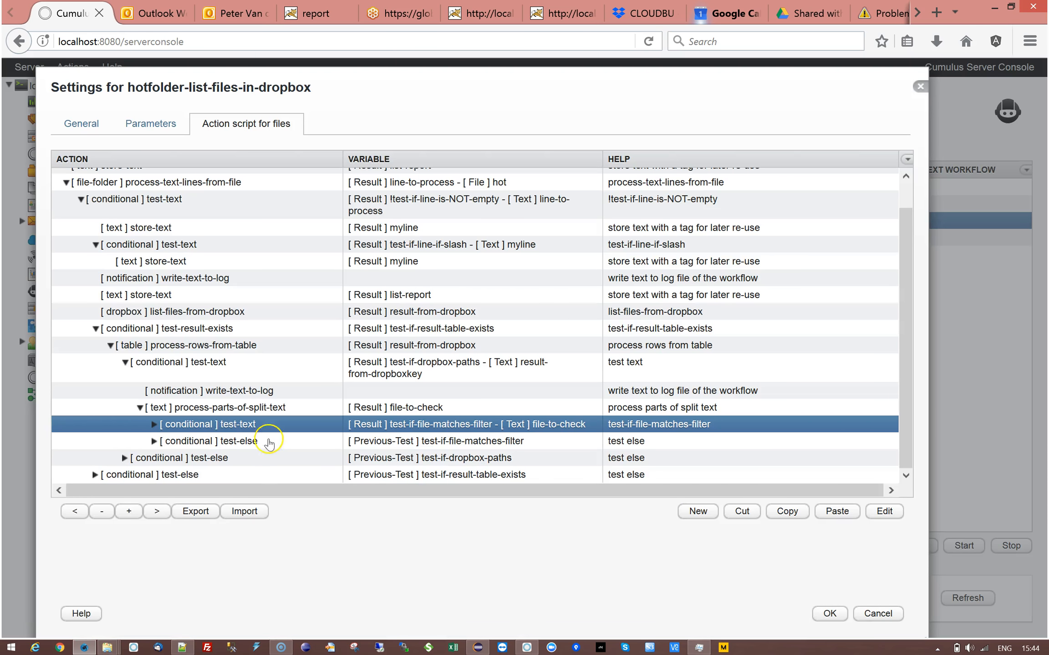
Step: Expand the test-else of test-if-file-matches-filter and review the log text of its write-text-to-log action without changes
click(168, 441)
click(154, 441)
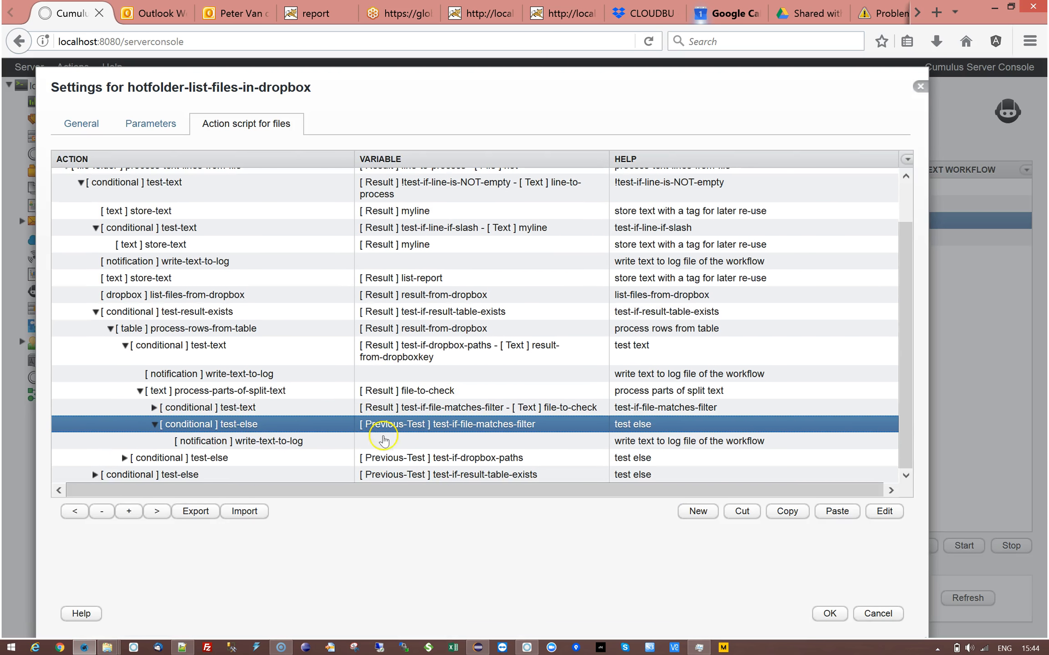
click(261, 441)
double_click(260, 441)
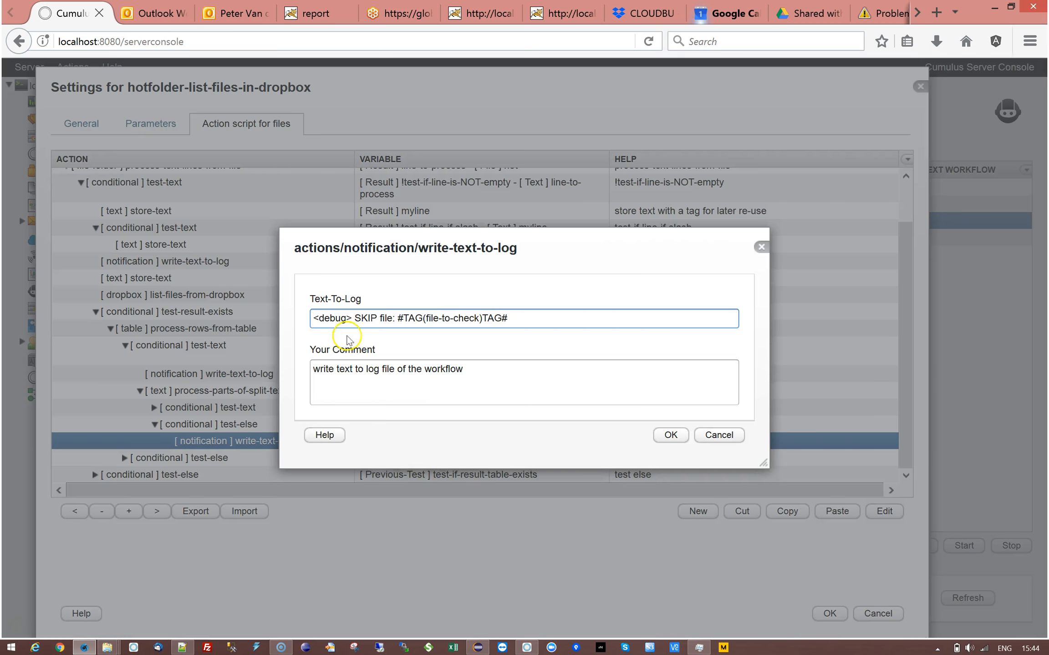
click(727, 439)
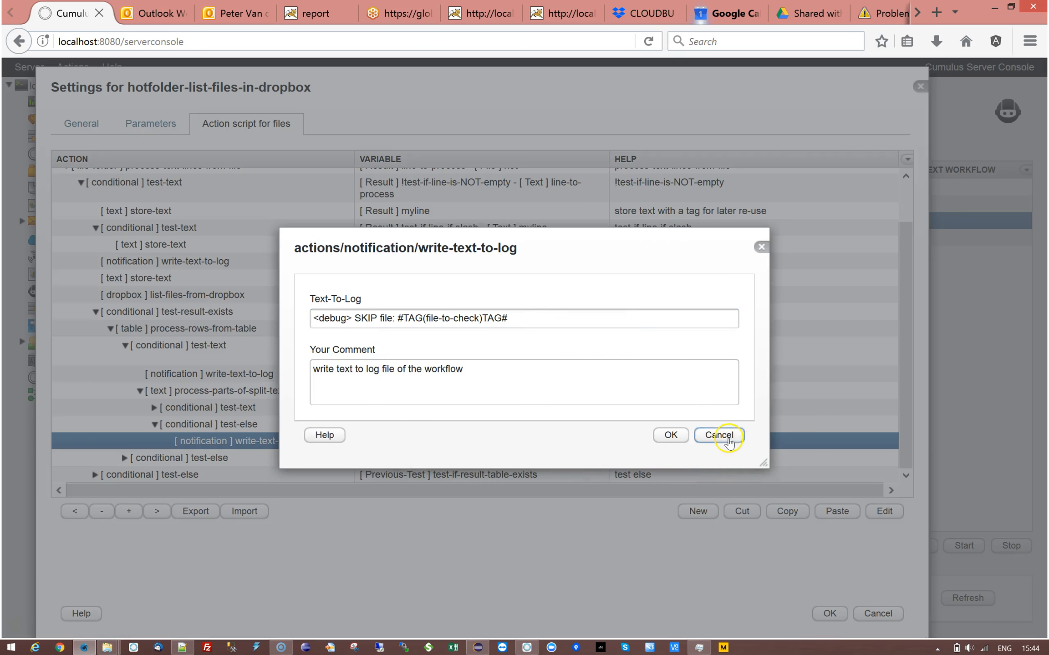
Step: Expand test-if-file-matches-filter, check the Delete Matching Files parameter behind test-if-delete-yes, and select that condition's test-else in the action script
click(154, 408)
scroll(520, 394, down, 1)
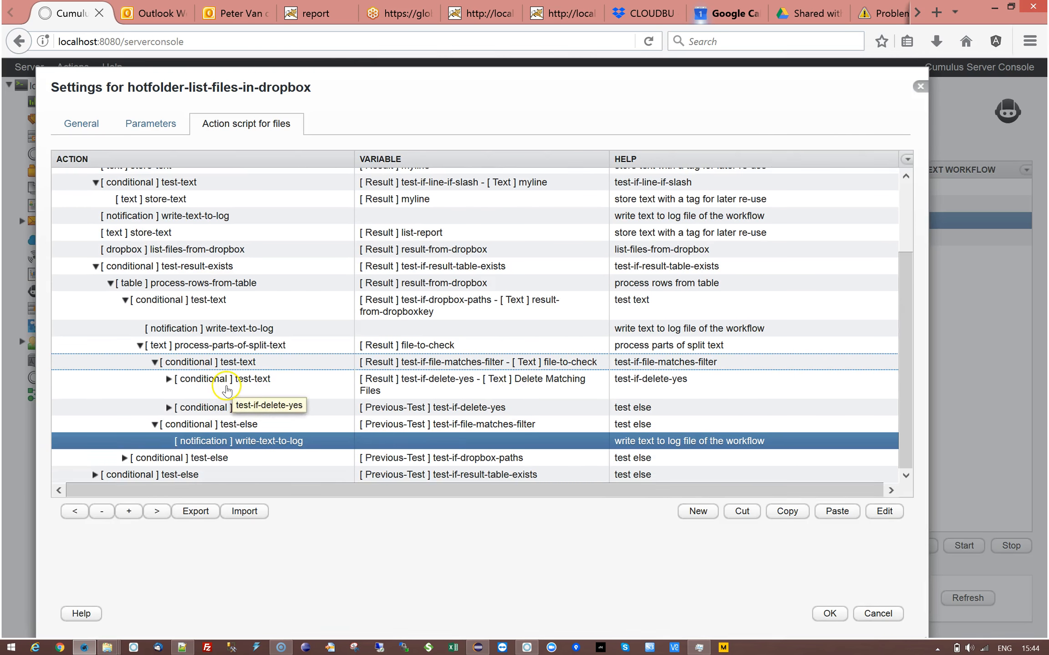
click(222, 382)
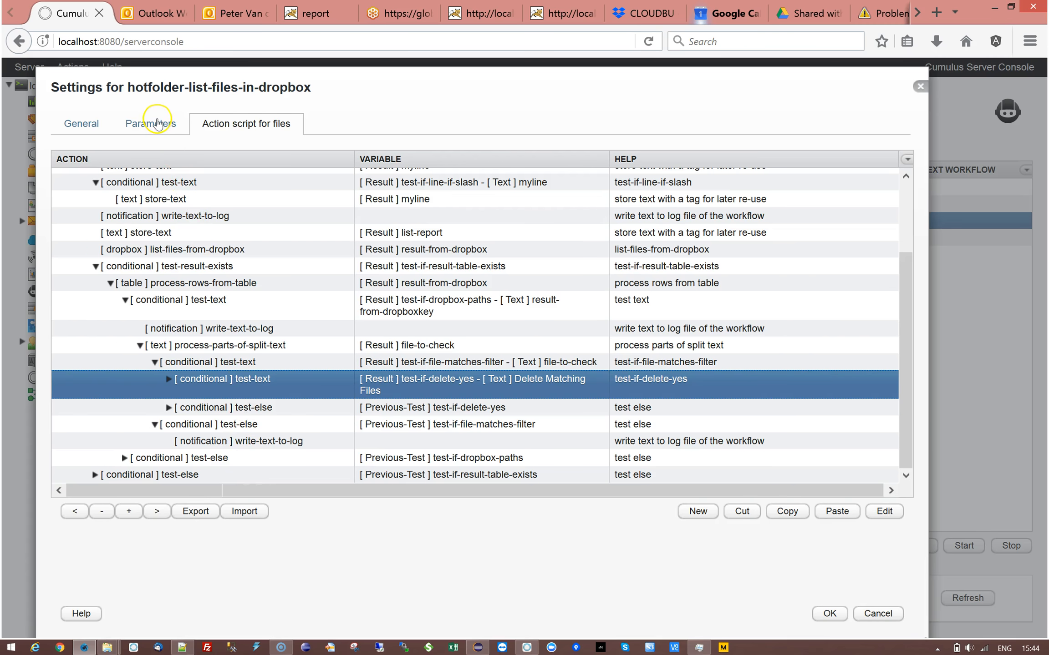
click(160, 124)
click(95, 343)
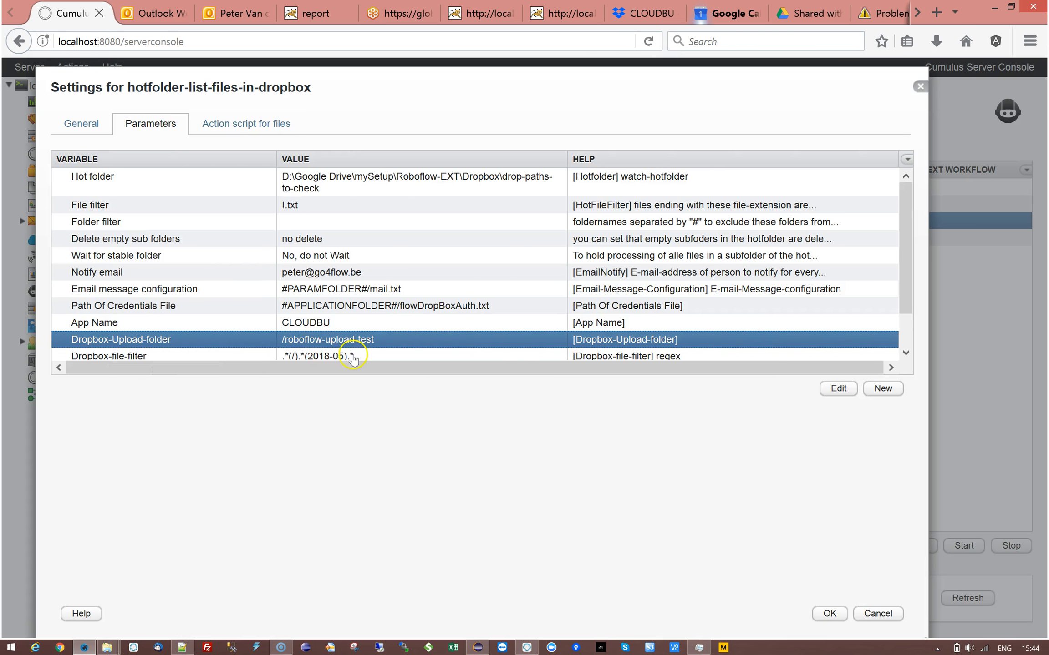
scroll(242, 326, down, 2)
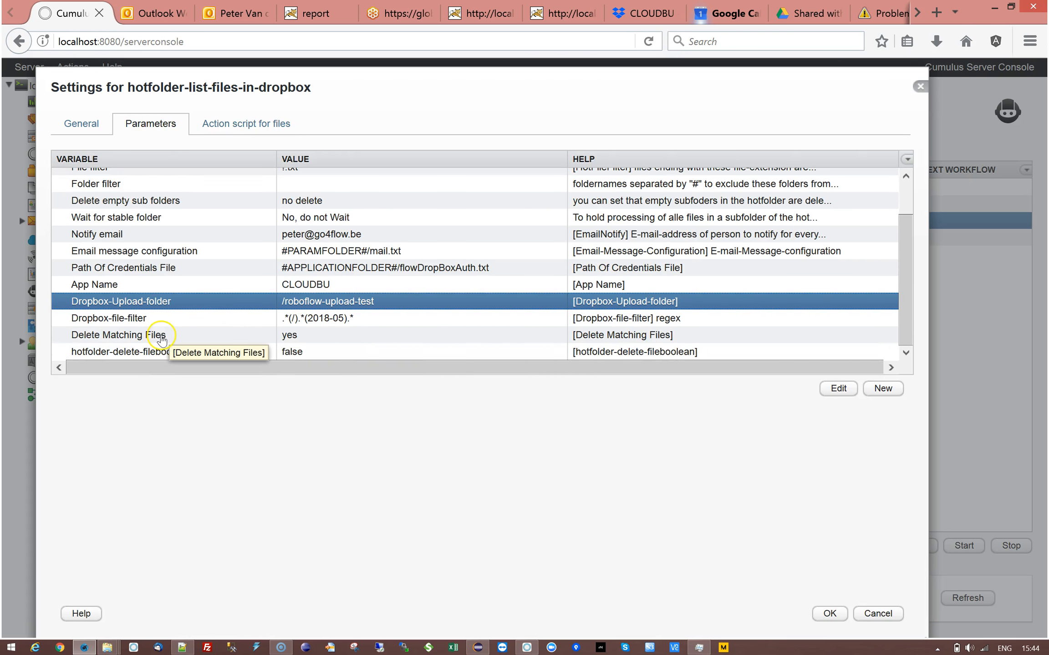
click(169, 335)
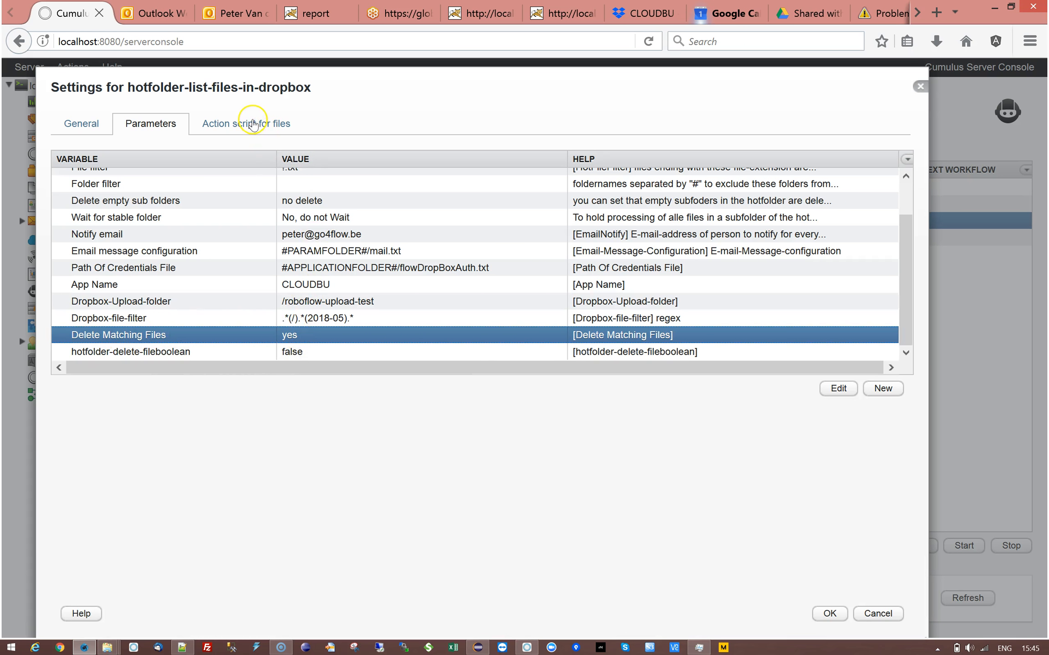
click(238, 122)
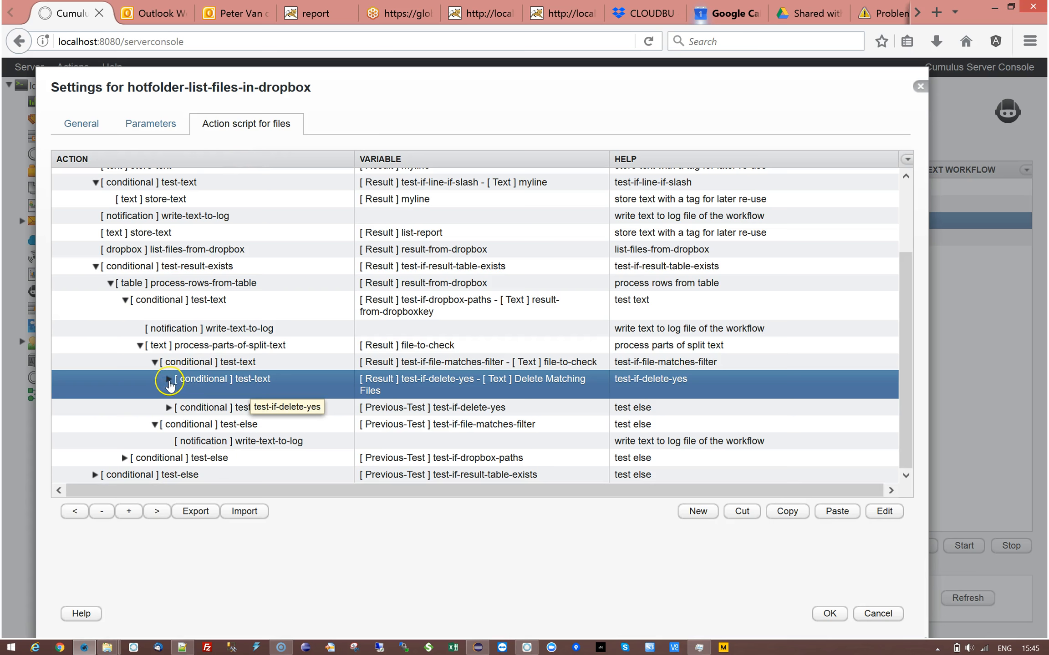
click(293, 410)
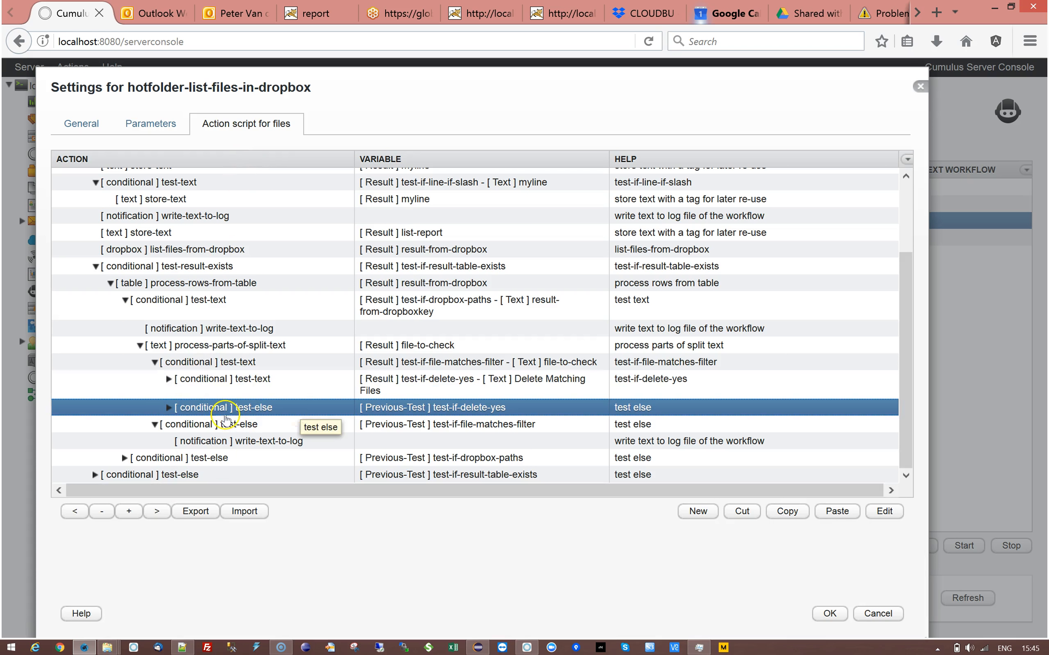
Step: Expand the test-else of test-if-delete-yes, select store-info-file-from-dropbox, and review the settings of its test-result-exists condition without changes
click(169, 408)
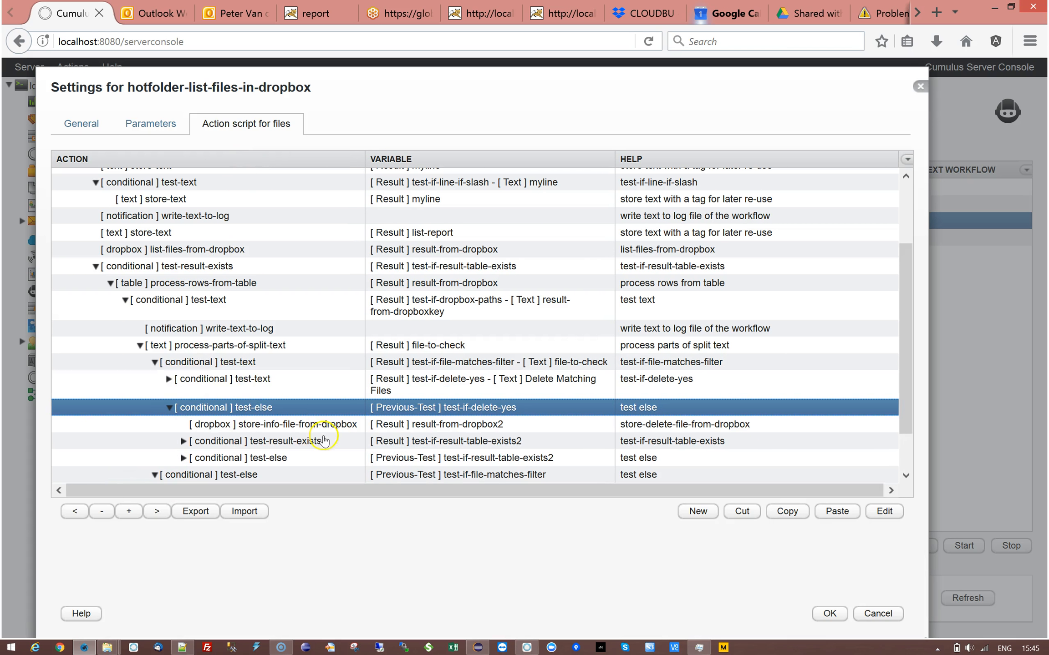
click(292, 426)
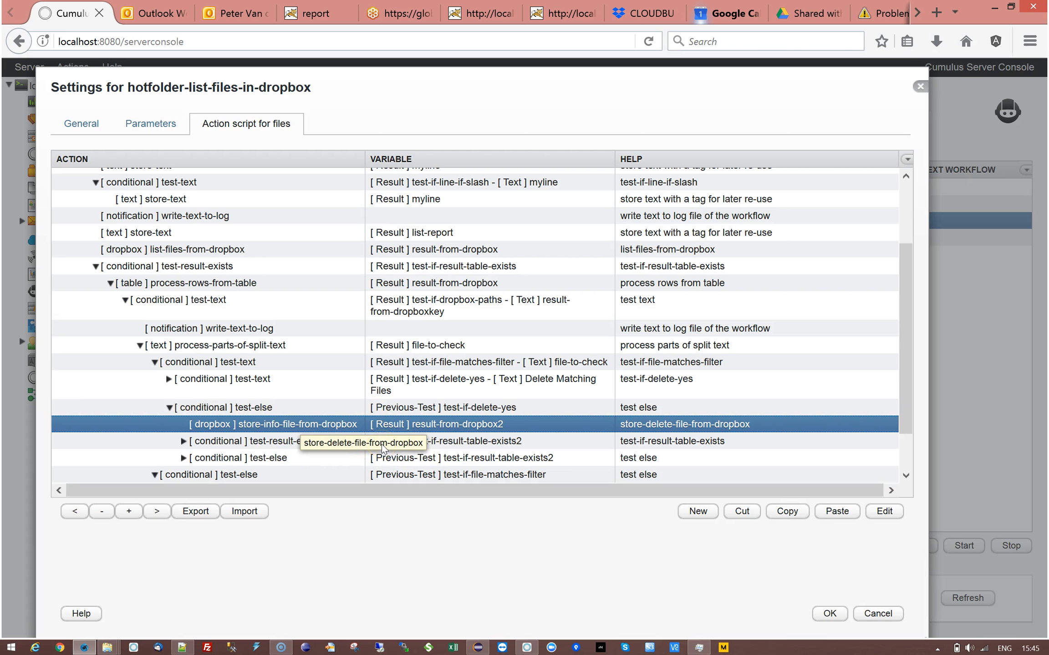
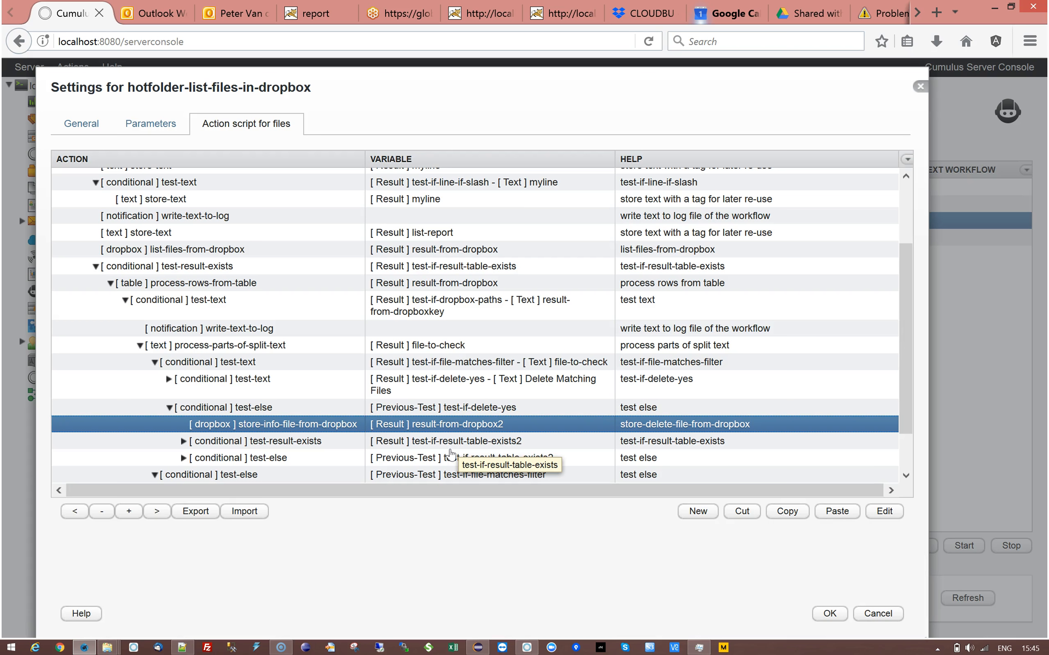
click(301, 443)
click(86, 512)
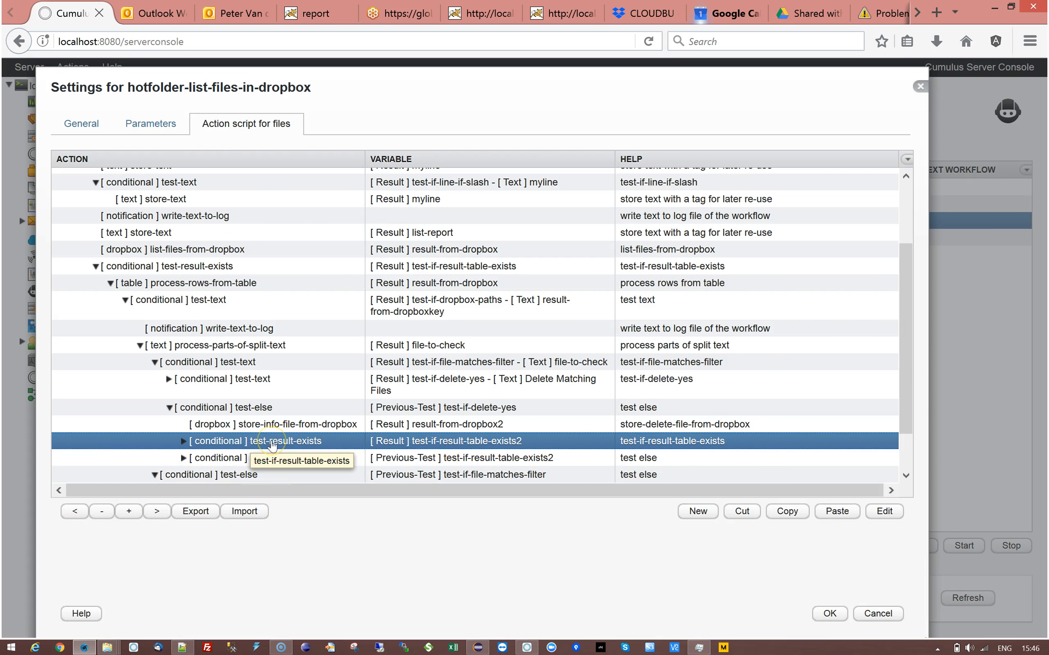
double_click(297, 442)
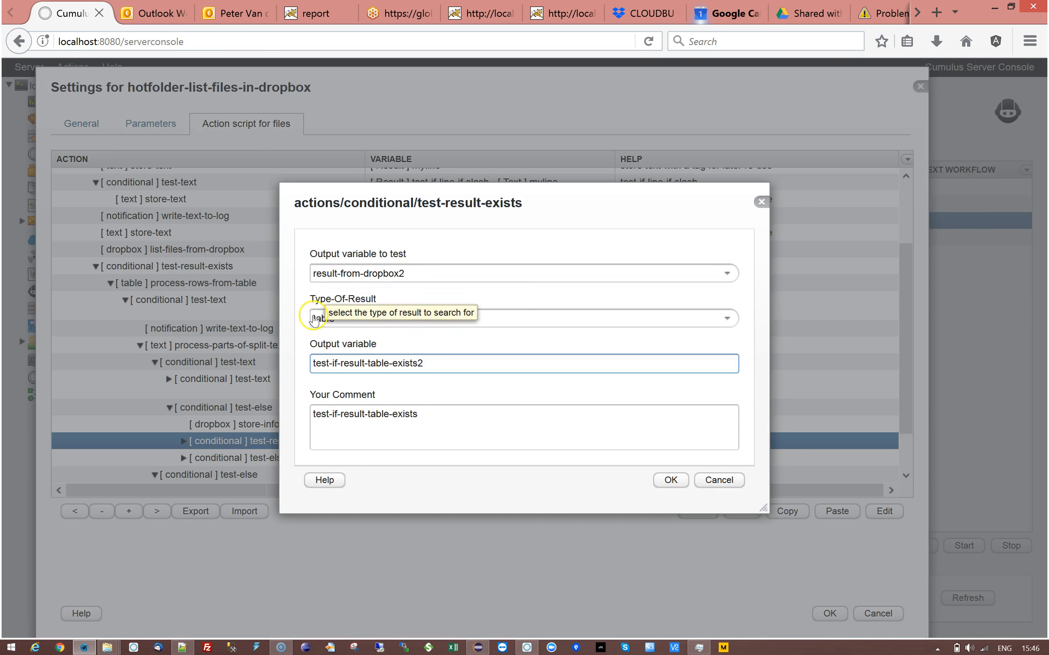
click(733, 482)
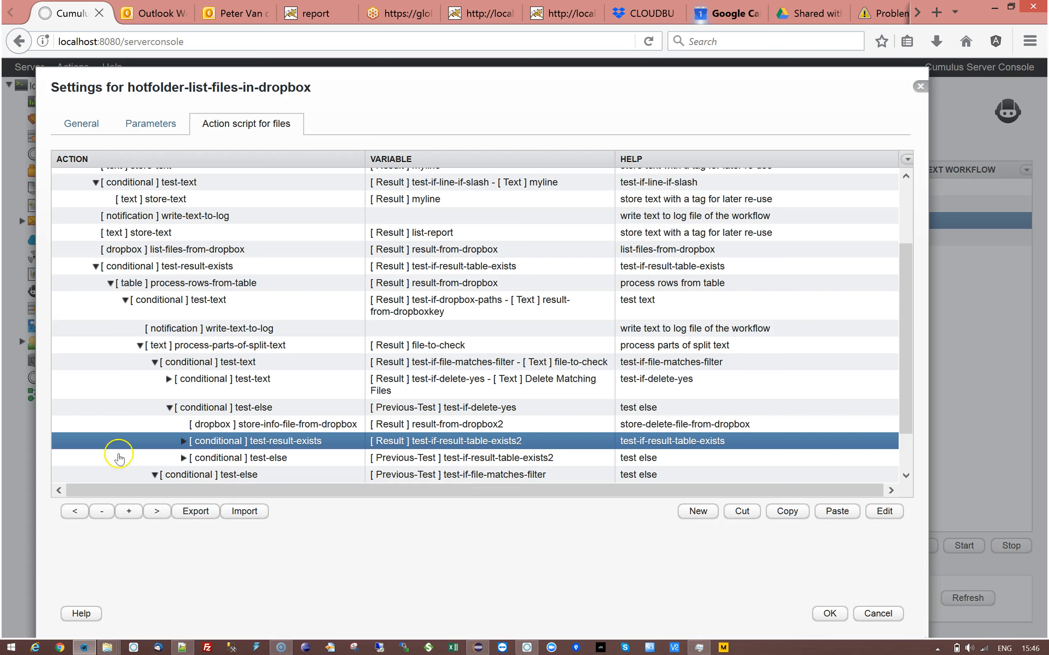
Step: Expand the test-result-exists condition for result-from-dropbox2 and the process-rows-from-table action inside it
click(183, 441)
scroll(466, 328, down, 3)
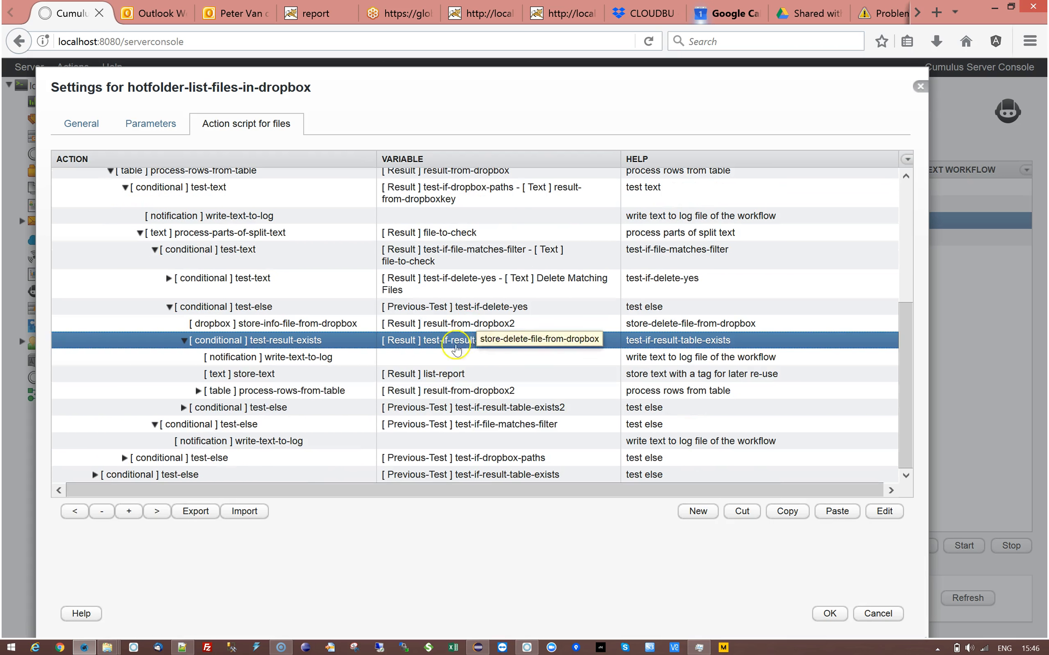
click(293, 361)
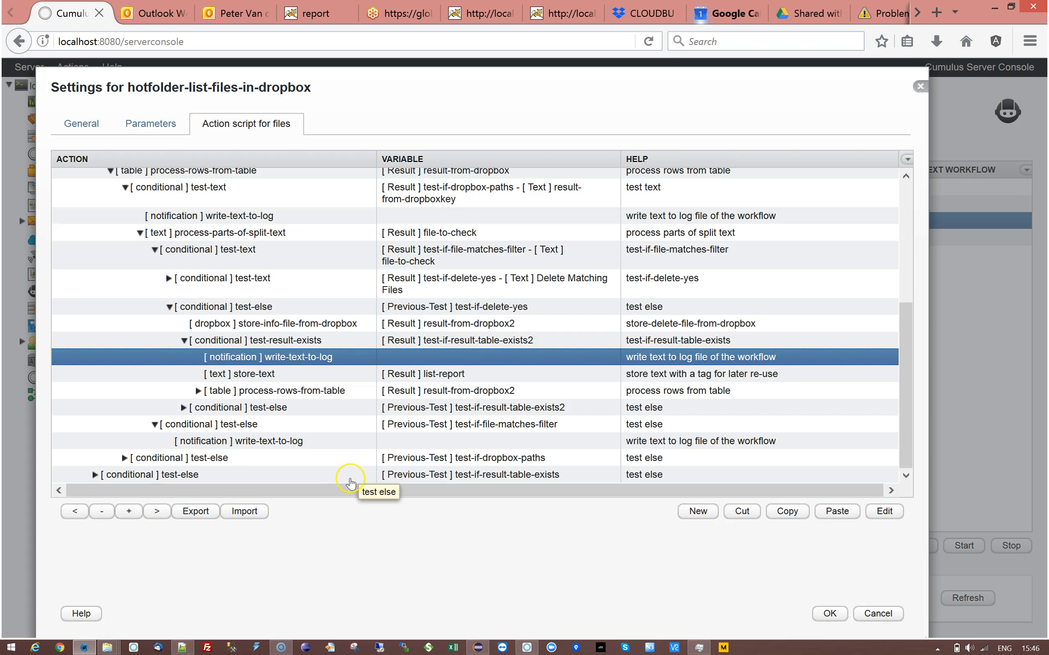
click(308, 390)
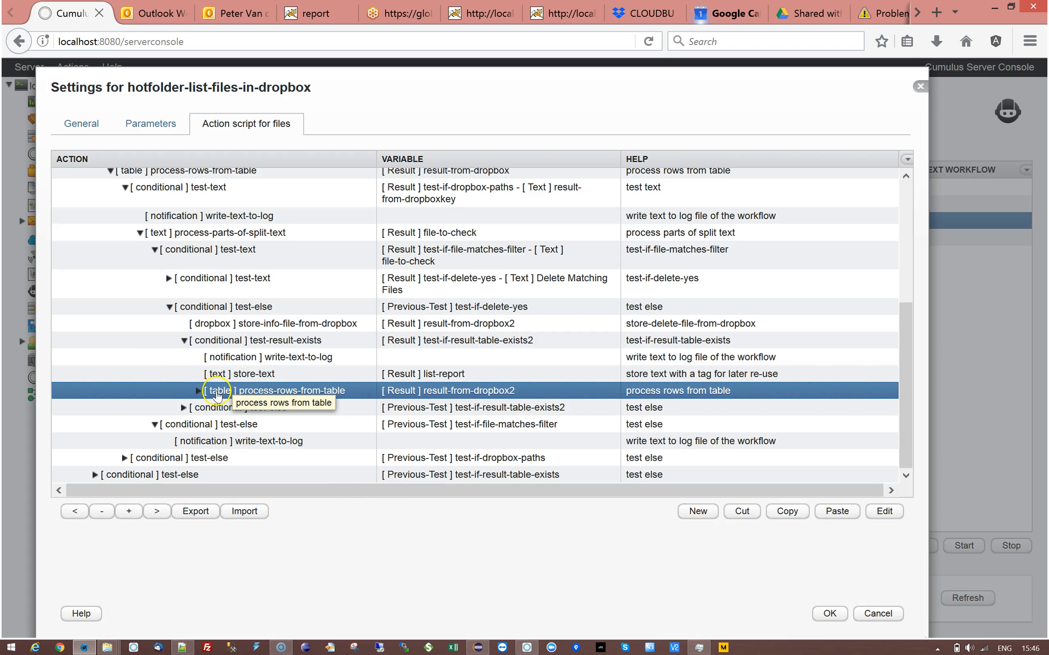
click(199, 392)
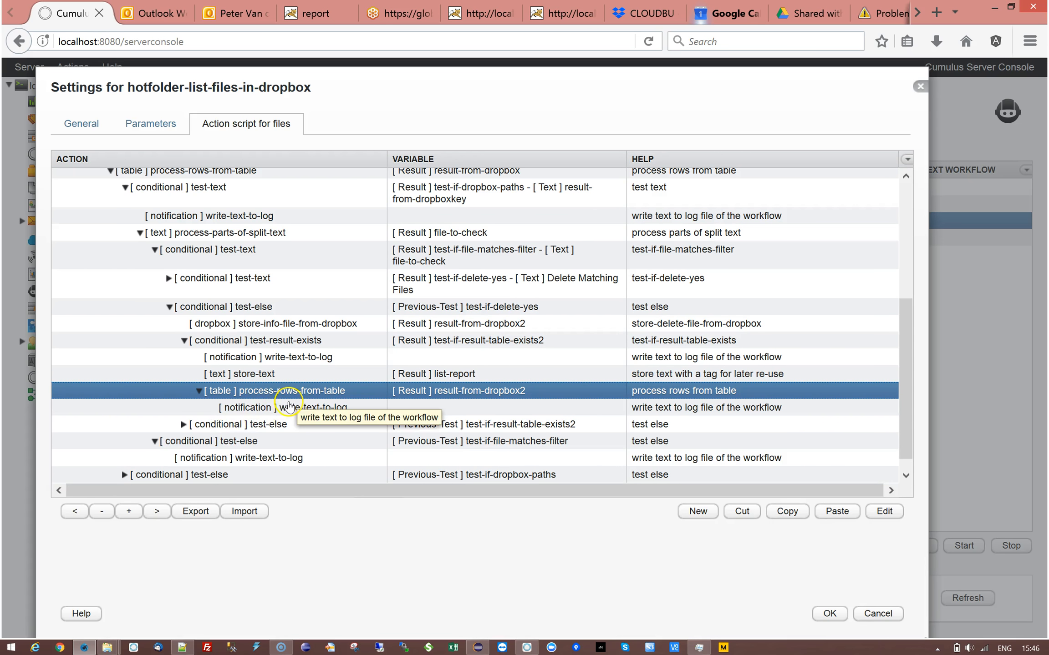
Step: Review the result-from-dropbox2 key and value tags in the Text-To-Log of the write-text-to-log action under process-rows-from-table, leaving it unchanged
double_click(287, 412)
double_click(320, 319)
click(401, 347)
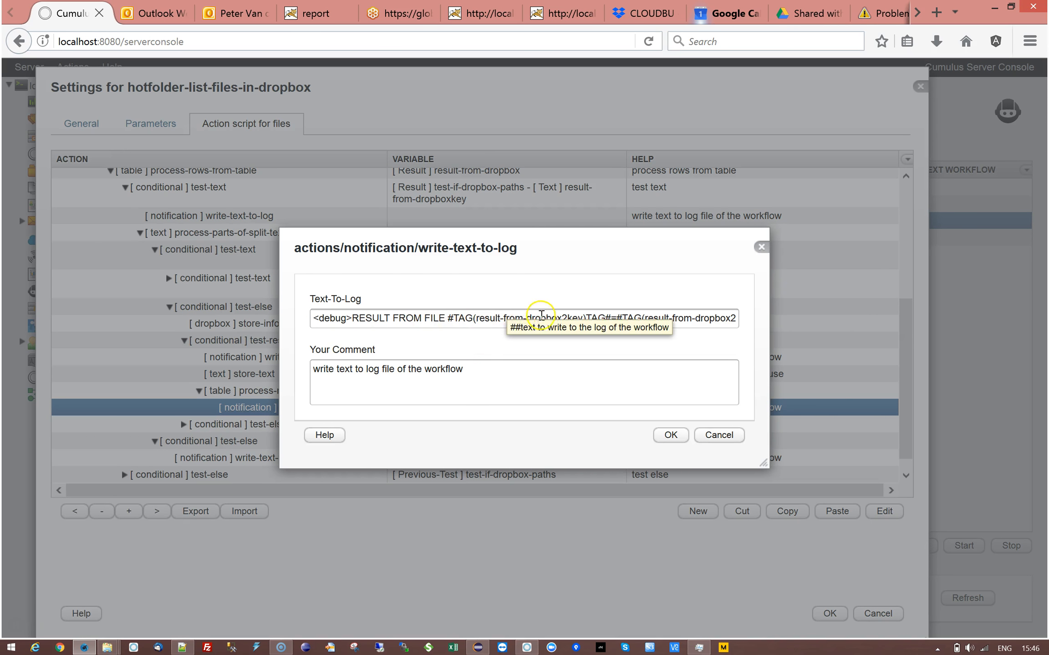
drag(475, 318, 568, 318)
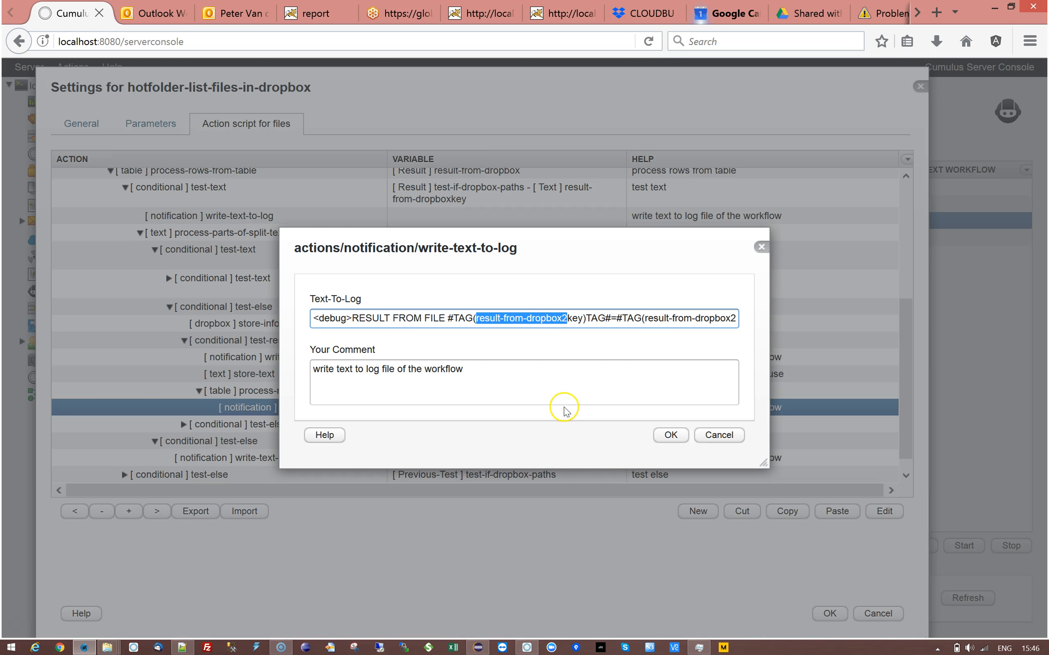
click(652, 319)
drag(652, 319, 708, 320)
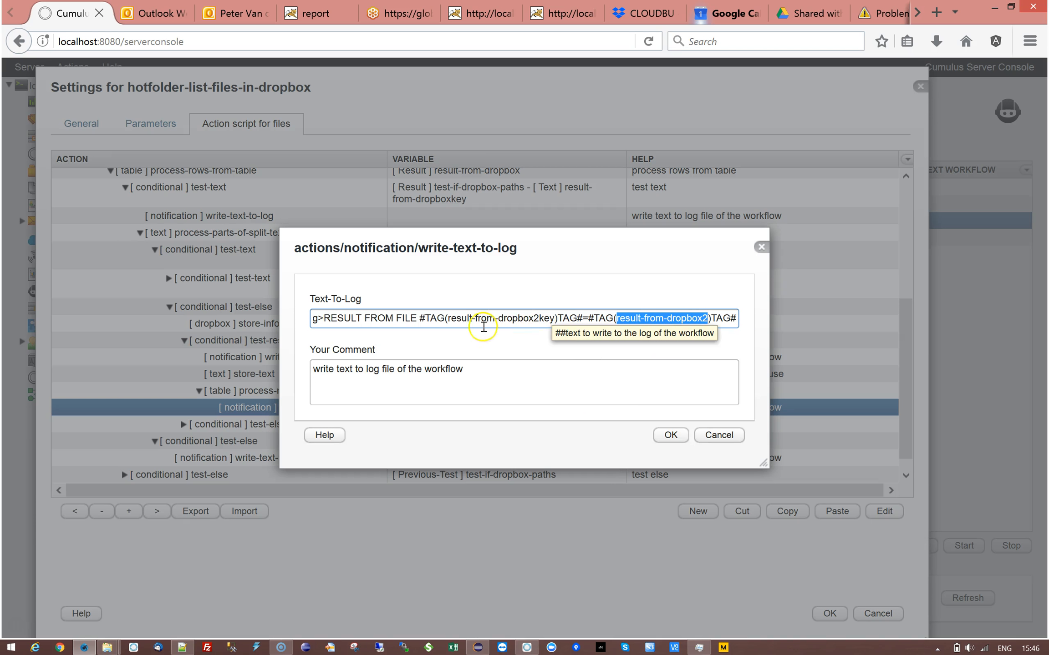
click(447, 318)
drag(448, 318, 537, 320)
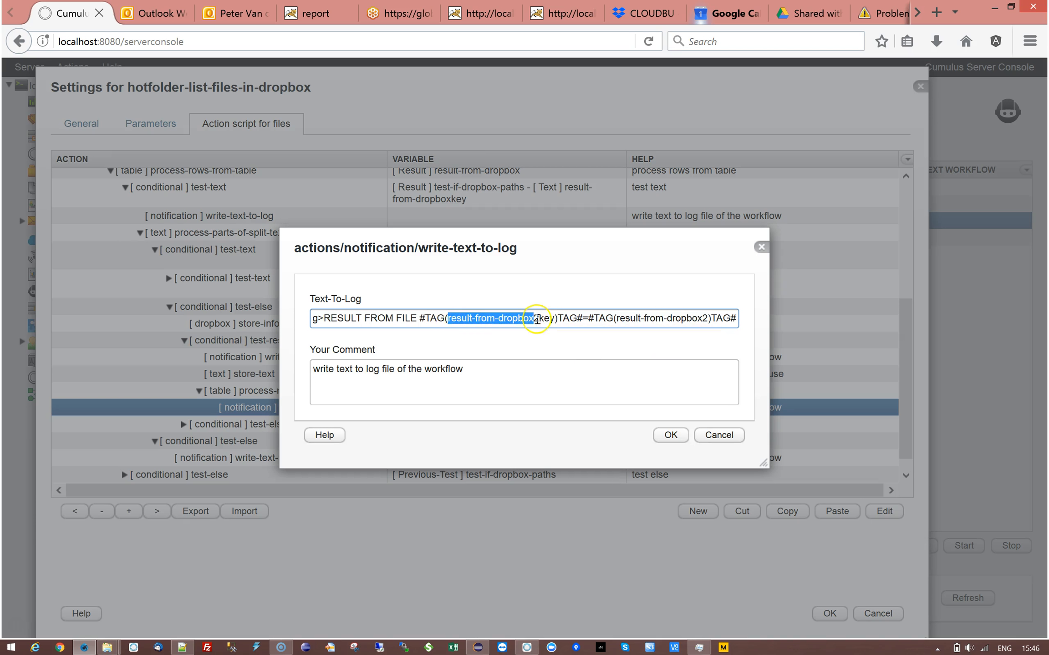
click(540, 318)
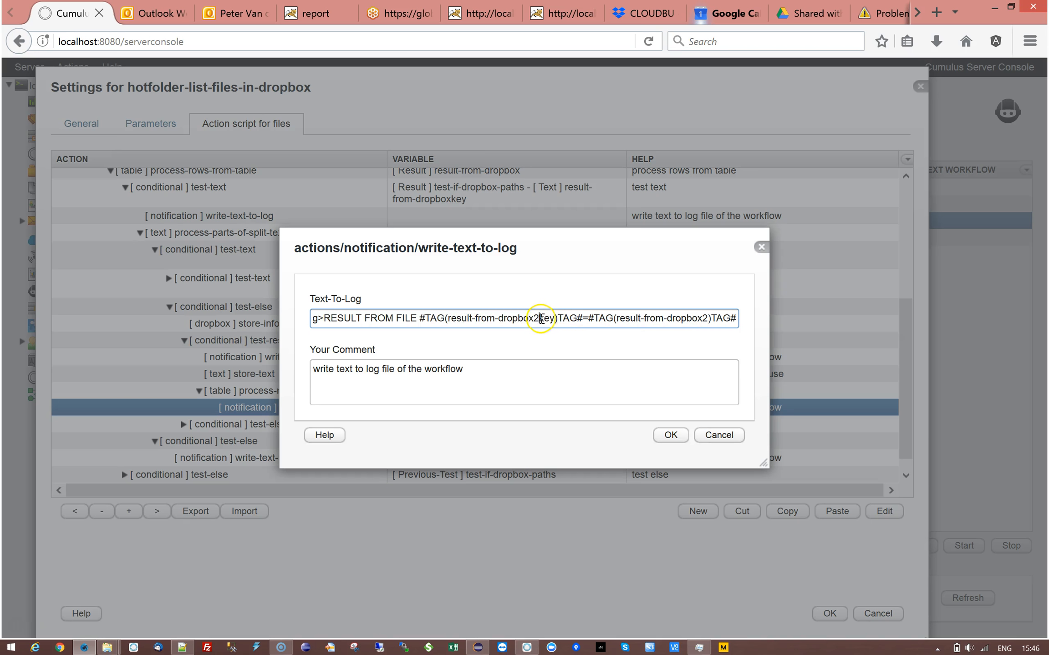
drag(543, 318, 559, 327)
click(733, 441)
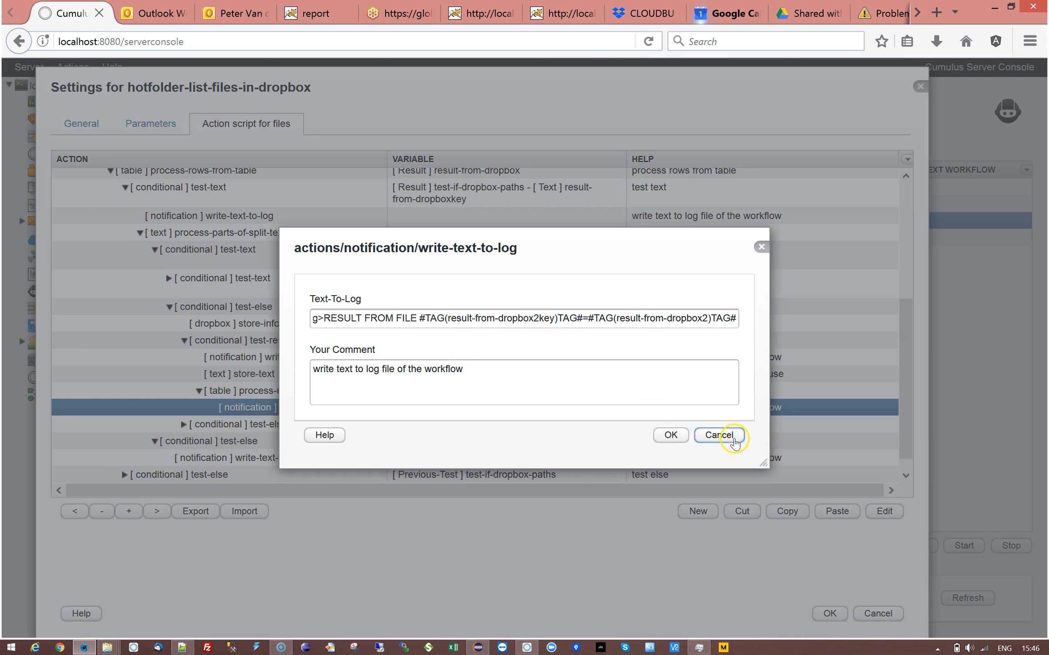
Step: Expand the test-else of test-if-result-table-exists2 and review the log text of its write-text-to-log action without changes
scroll(642, 383, down, 1)
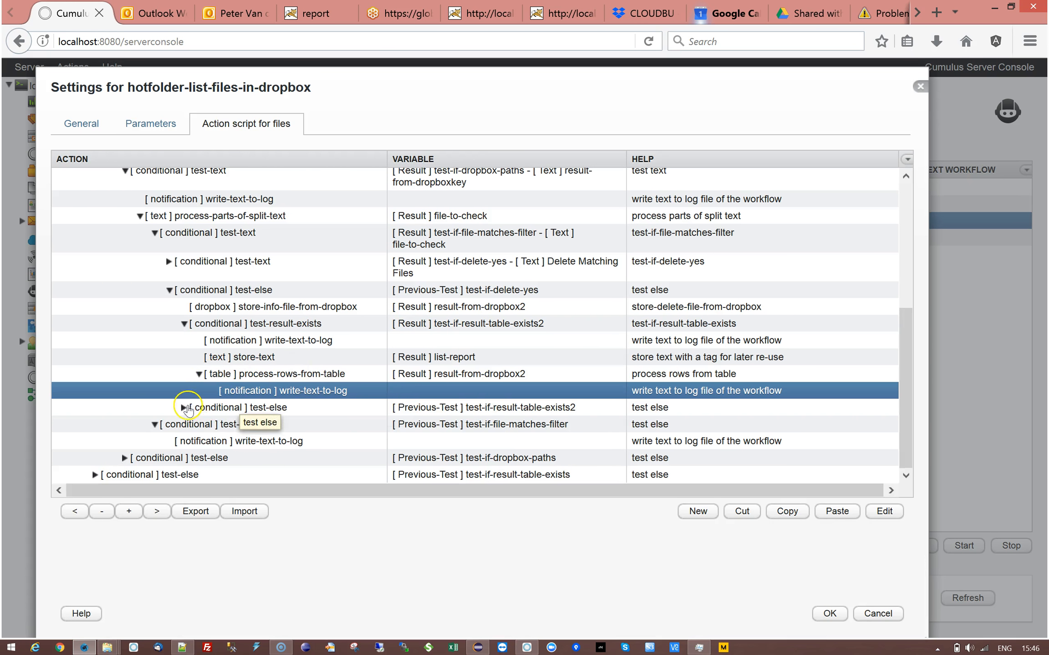
click(183, 408)
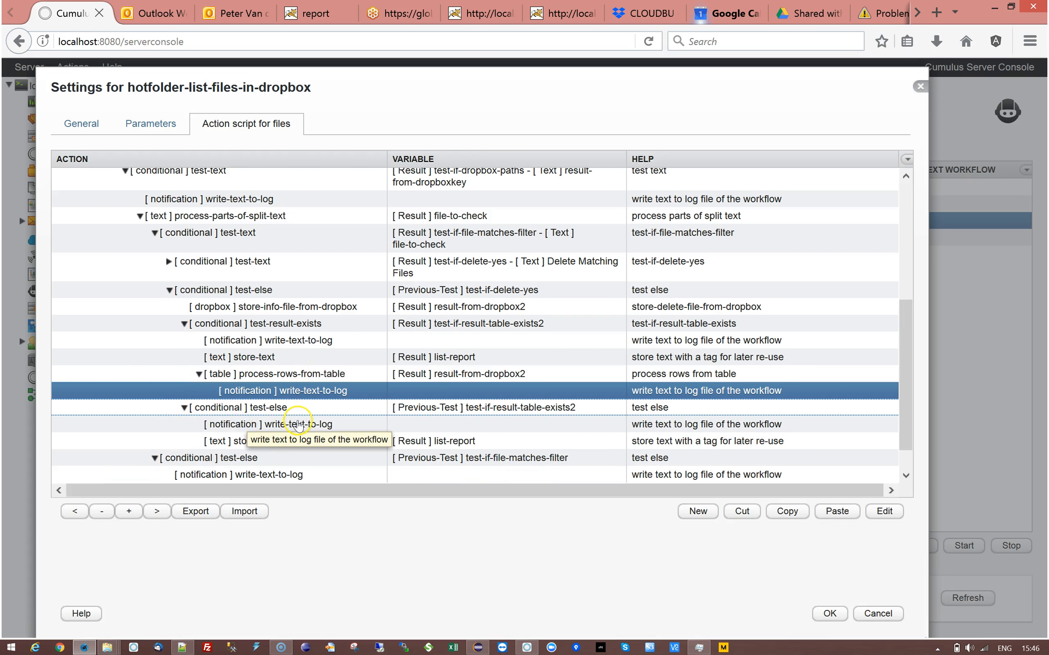
double_click(291, 424)
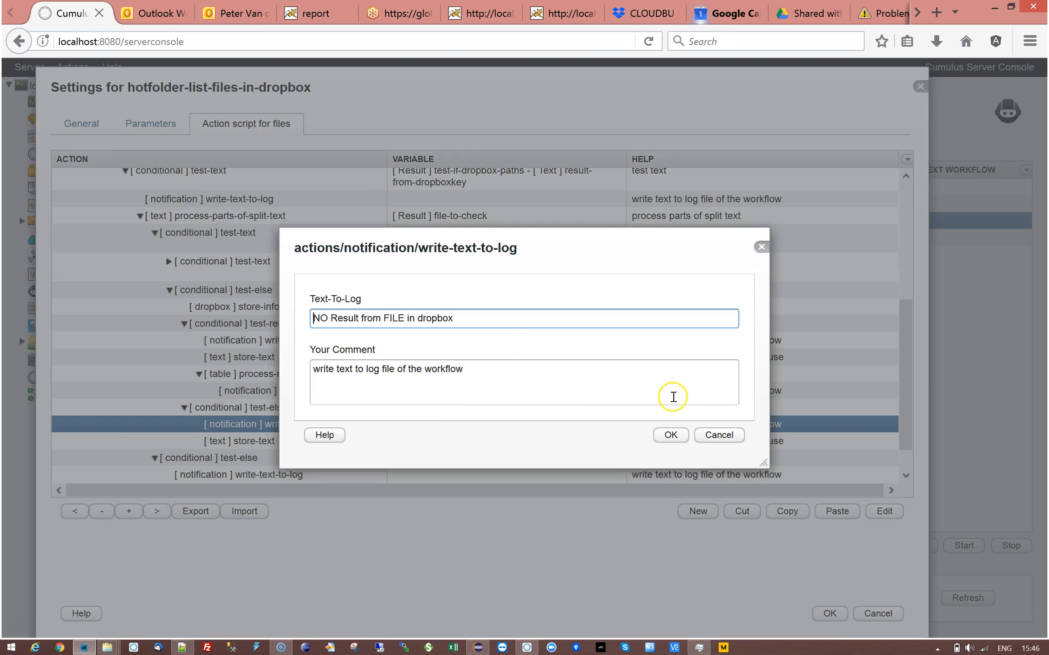
click(718, 435)
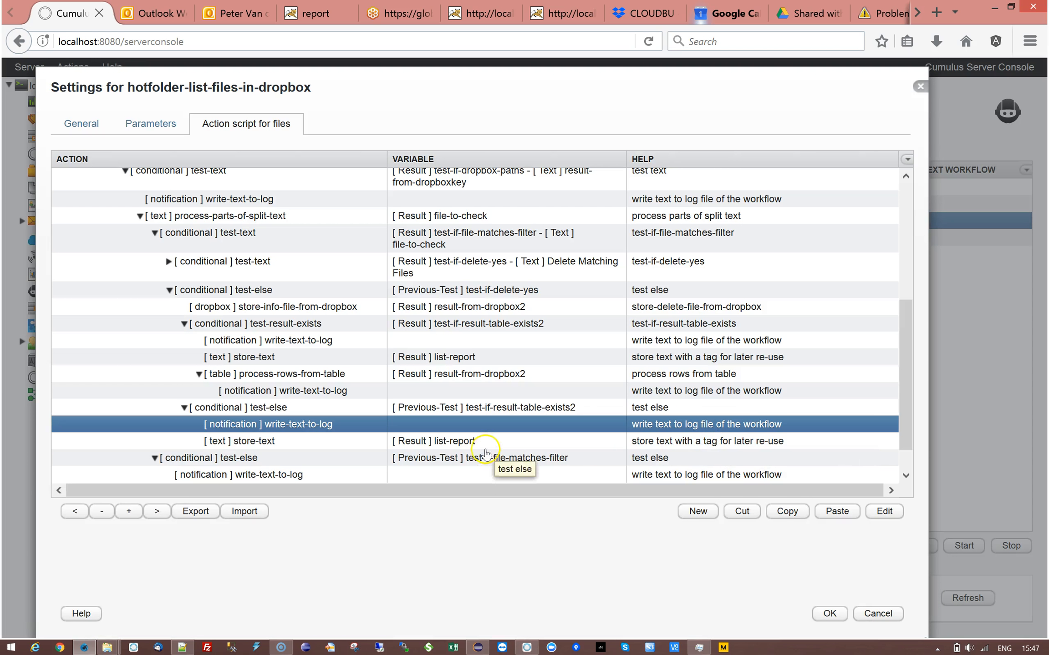
Step: Collapse the nested result-table branches and the test-else of test-if-delete-yes in the action script
click(184, 407)
click(199, 374)
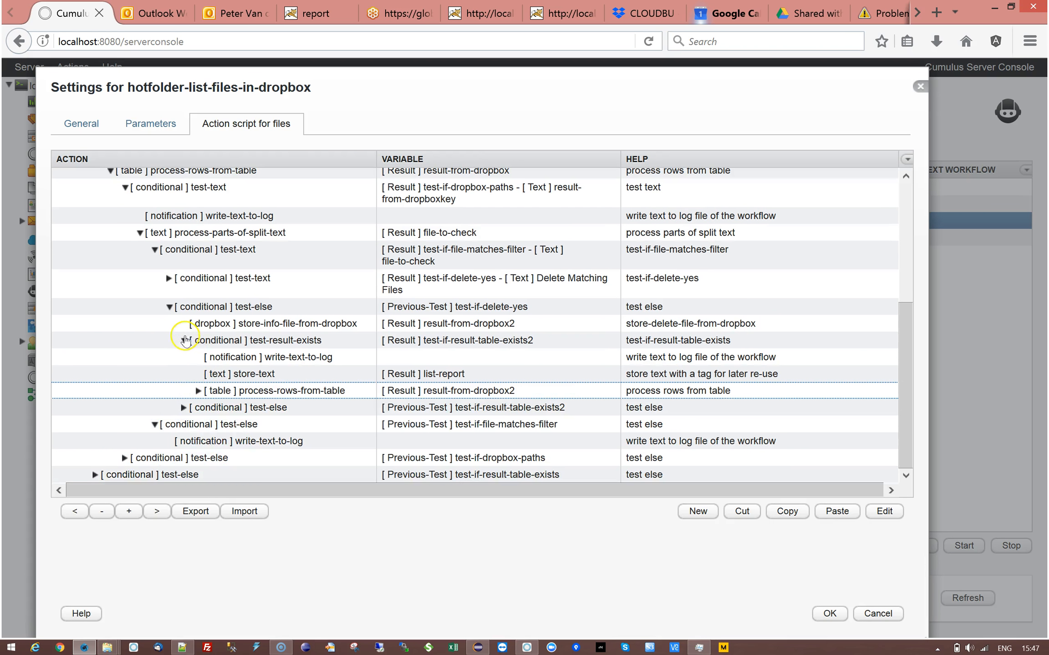
click(184, 340)
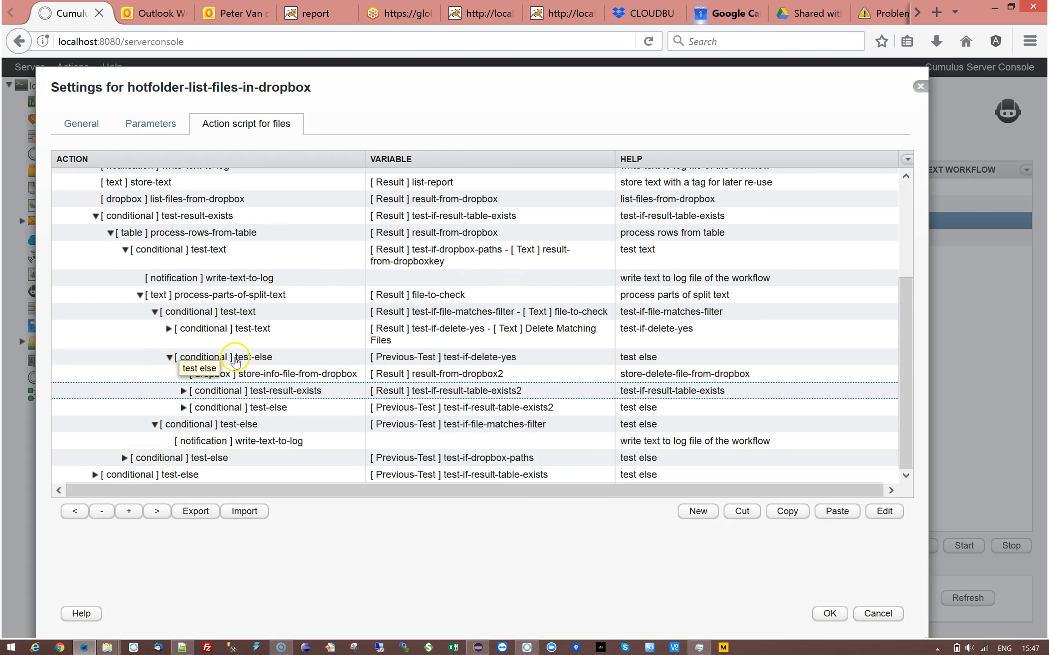
click(246, 357)
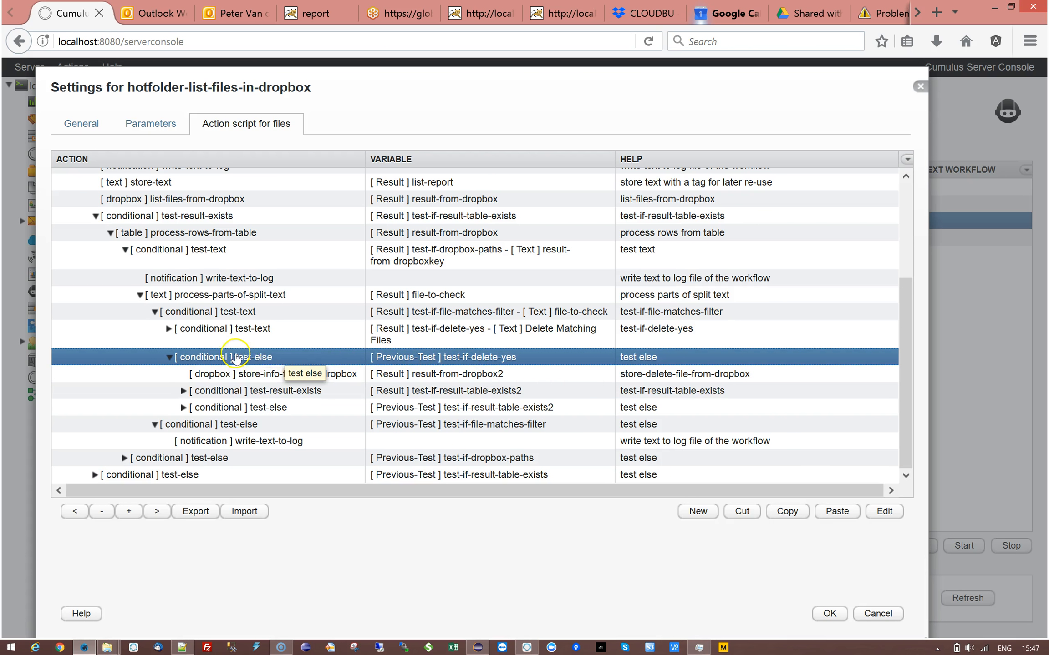
click(169, 359)
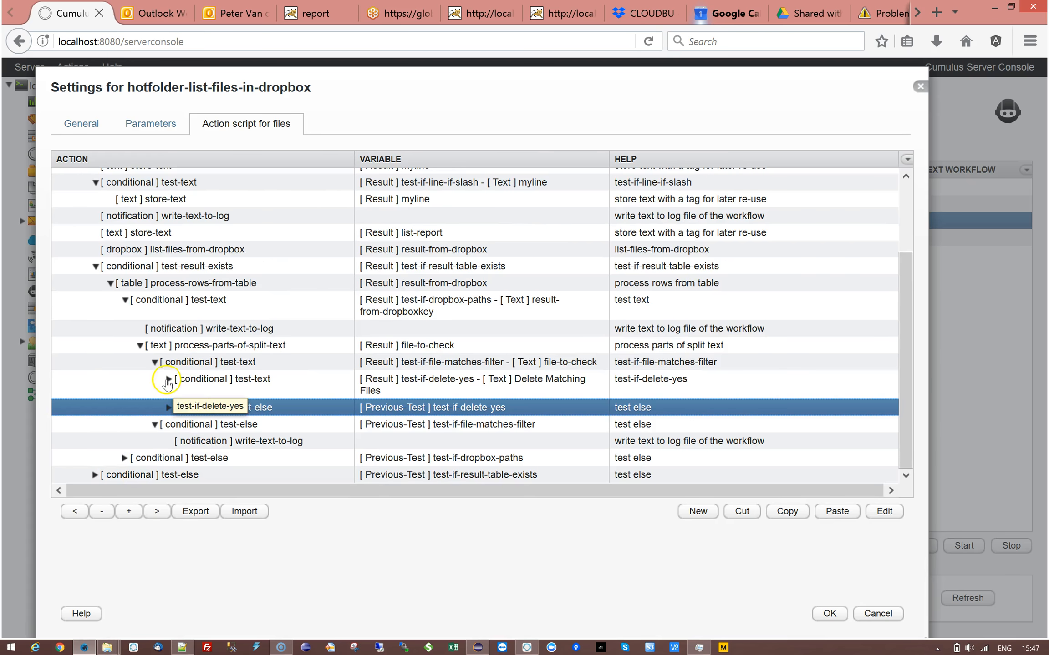
Step: Expand the test-if-delete-yes condition and review the log text of its write-text-to-log action without changes
click(168, 380)
scroll(382, 362, down, 3)
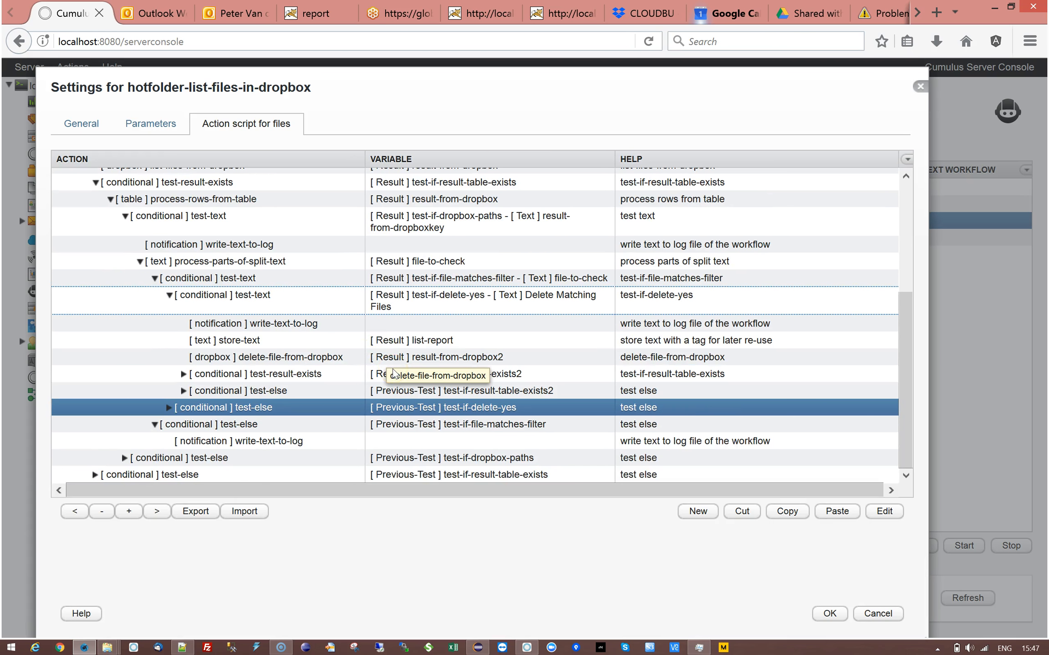
click(252, 328)
double_click(253, 327)
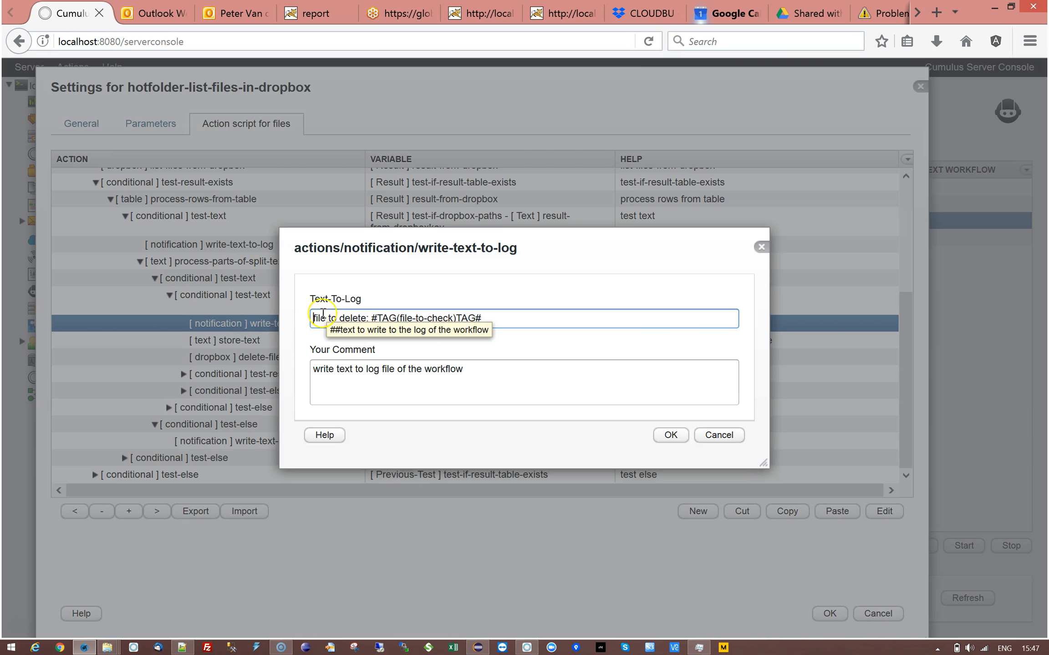
click(709, 437)
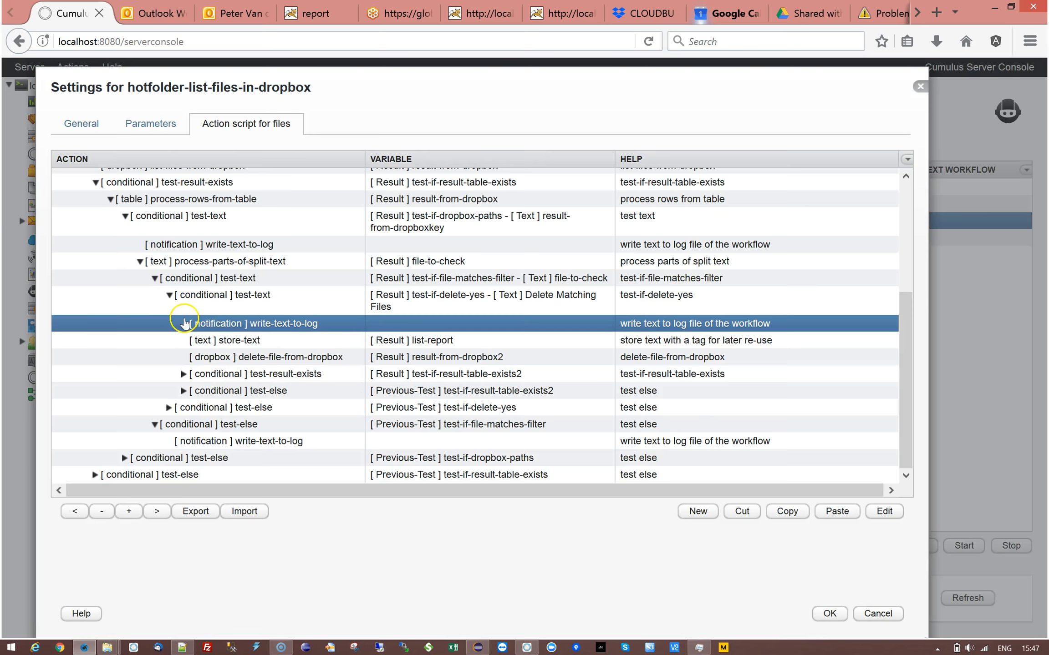
Step: Review the credentials path, app name, file key and output variable settings of delete-file-from-dropbox, and close them without changes
click(411, 342)
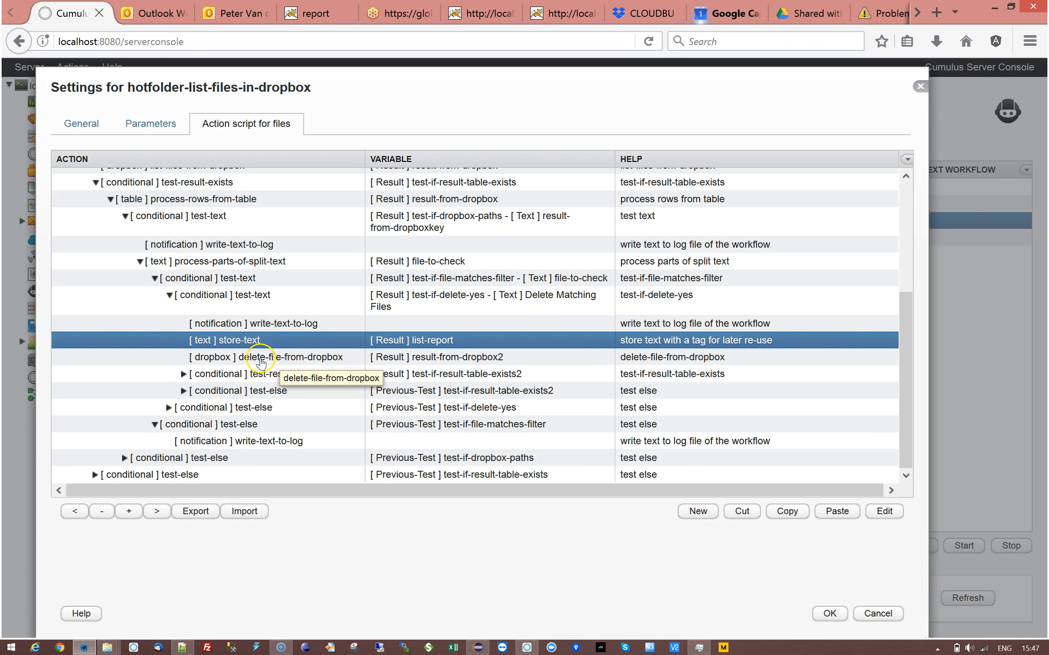
double_click(260, 360)
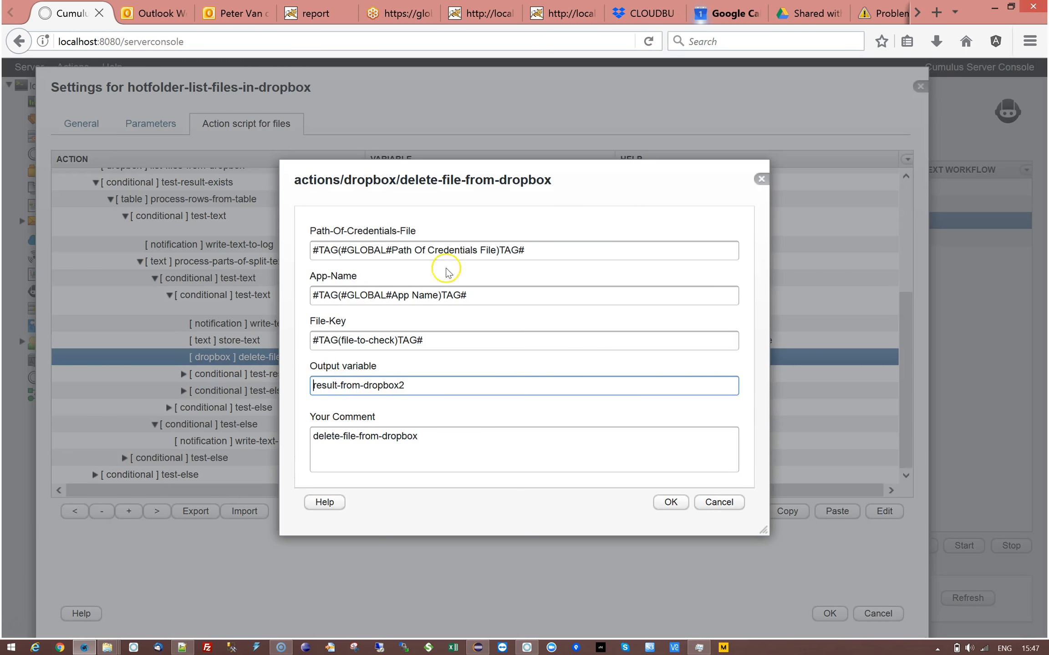
drag(567, 248, 269, 262)
drag(483, 294, 234, 301)
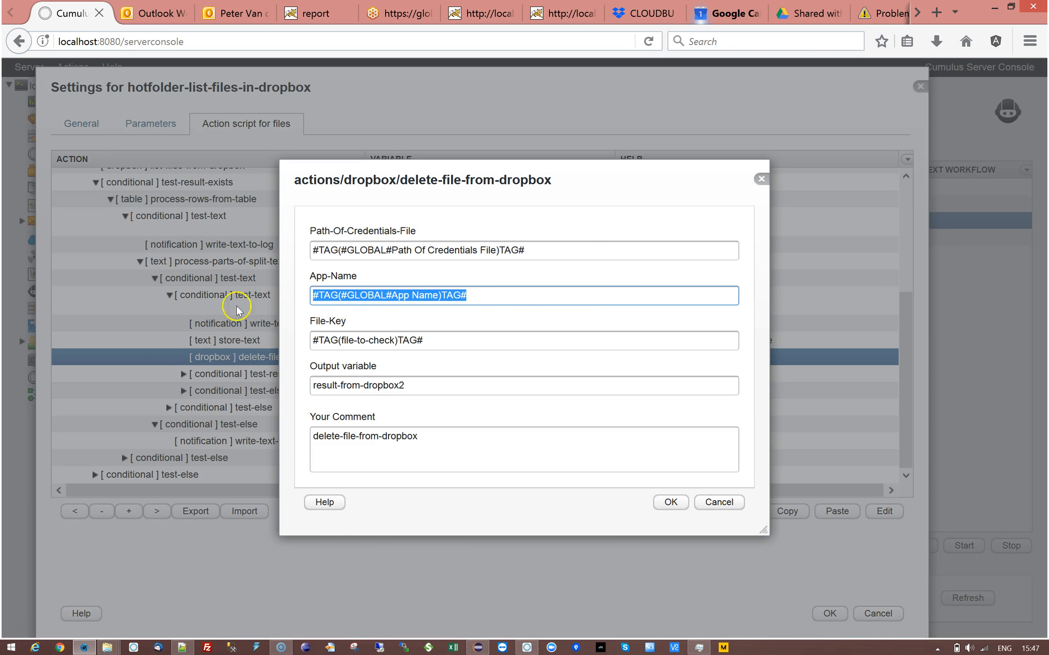
drag(440, 342, 255, 348)
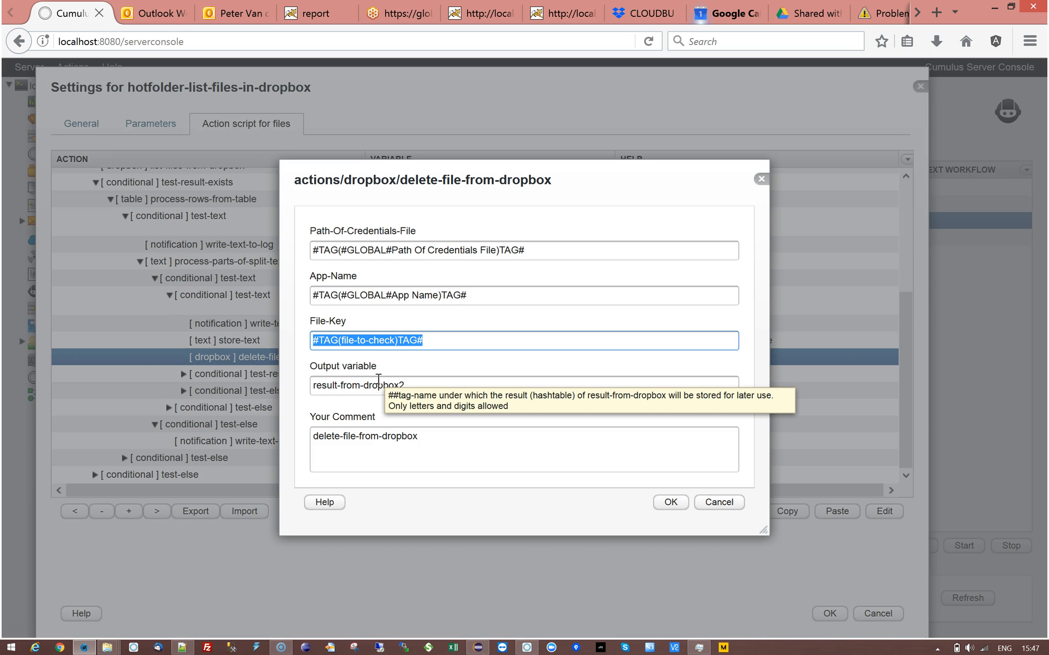
click(342, 382)
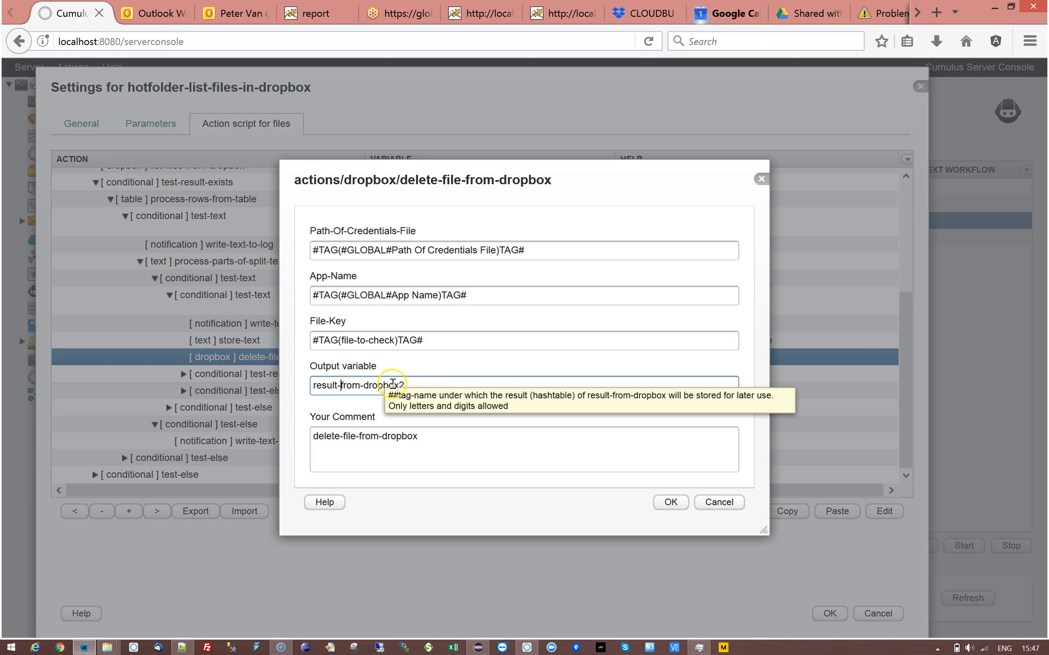
drag(412, 385, 255, 377)
click(728, 503)
Step: Select test-result-exists below delete-file-from-dropbox, and expand the matching test-else of test-if-result-table-exists2
click(246, 378)
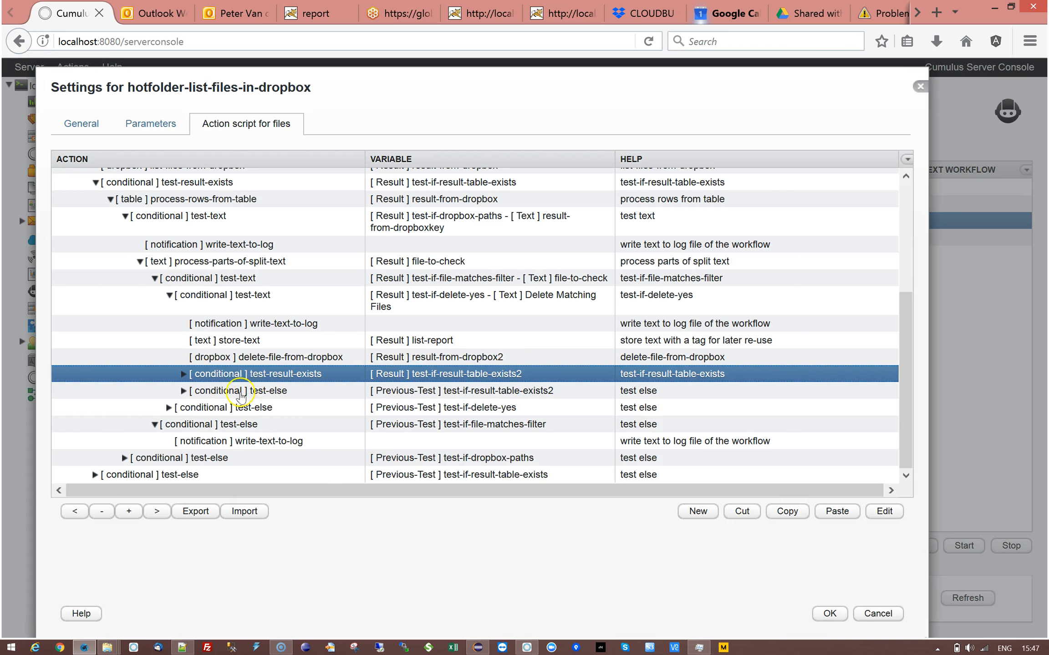
click(253, 392)
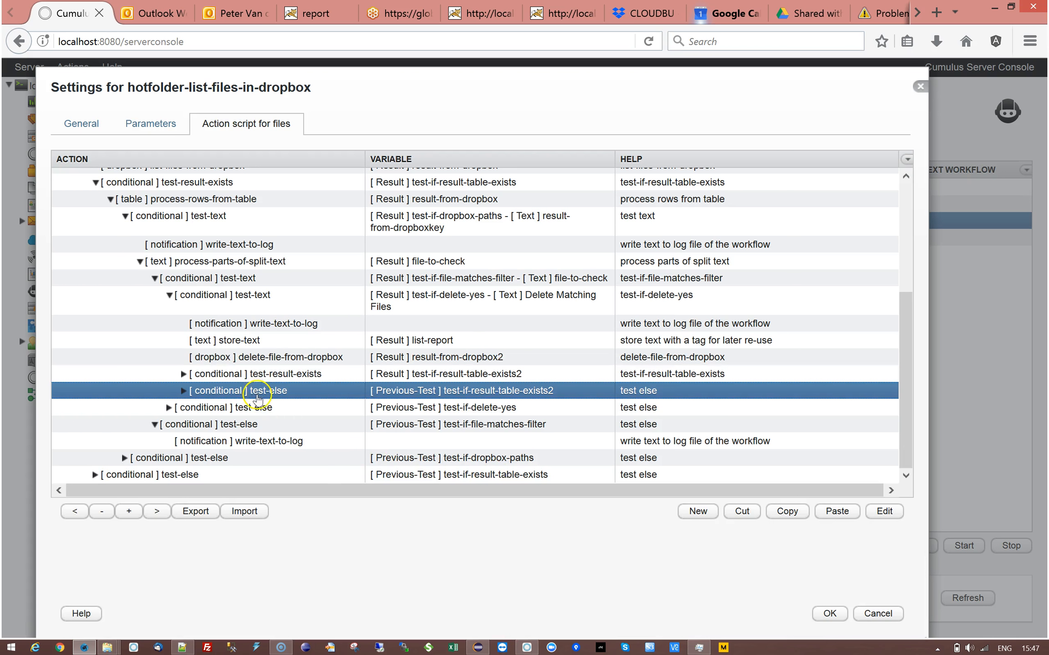
click(182, 391)
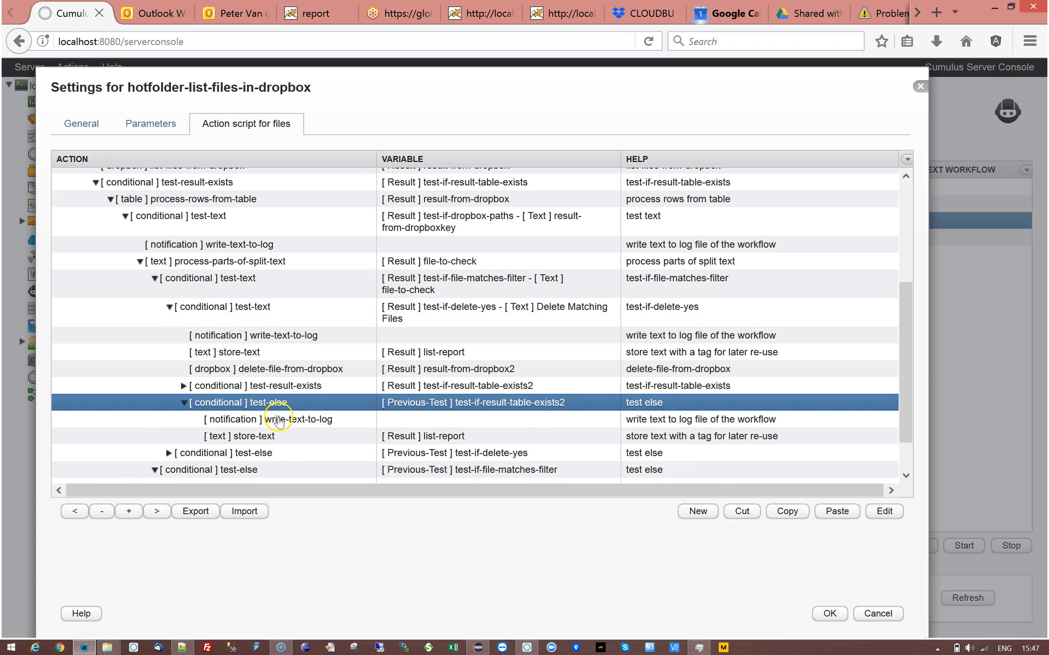
Step: Expand test-result-exists for test-if-result-table-exists2, and review the settings of its list-report store-text action without changes
click(183, 386)
click(263, 403)
double_click(263, 403)
click(484, 296)
double_click(483, 296)
click(719, 457)
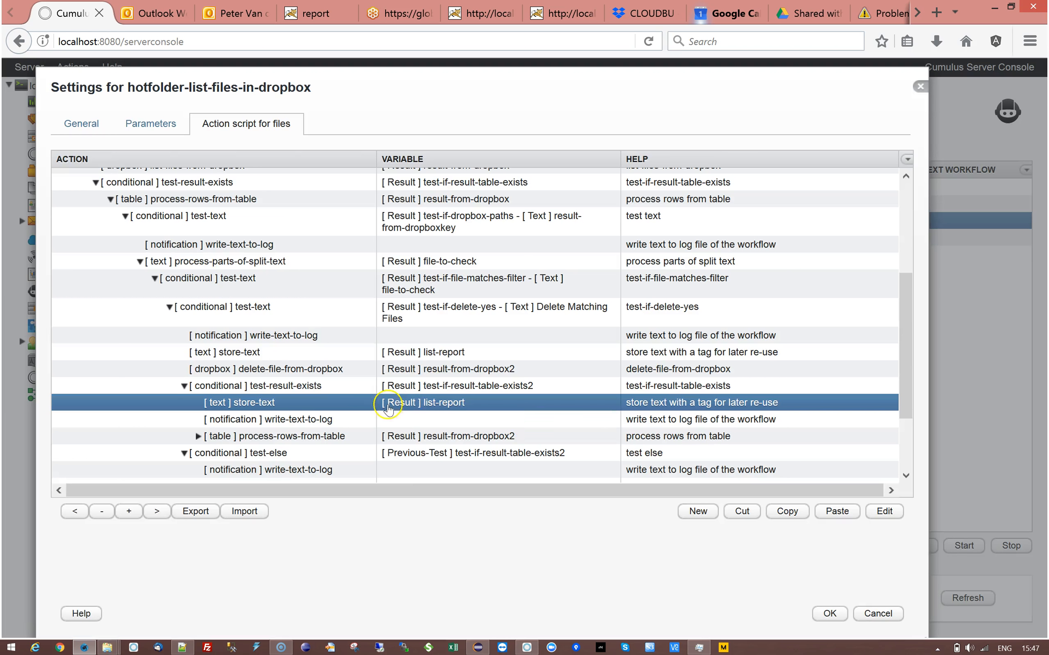
Step: Expand process-rows-from-table for result-from-dropbox2, review its write-text-to-log text, and close the workflow settings without saving
click(198, 436)
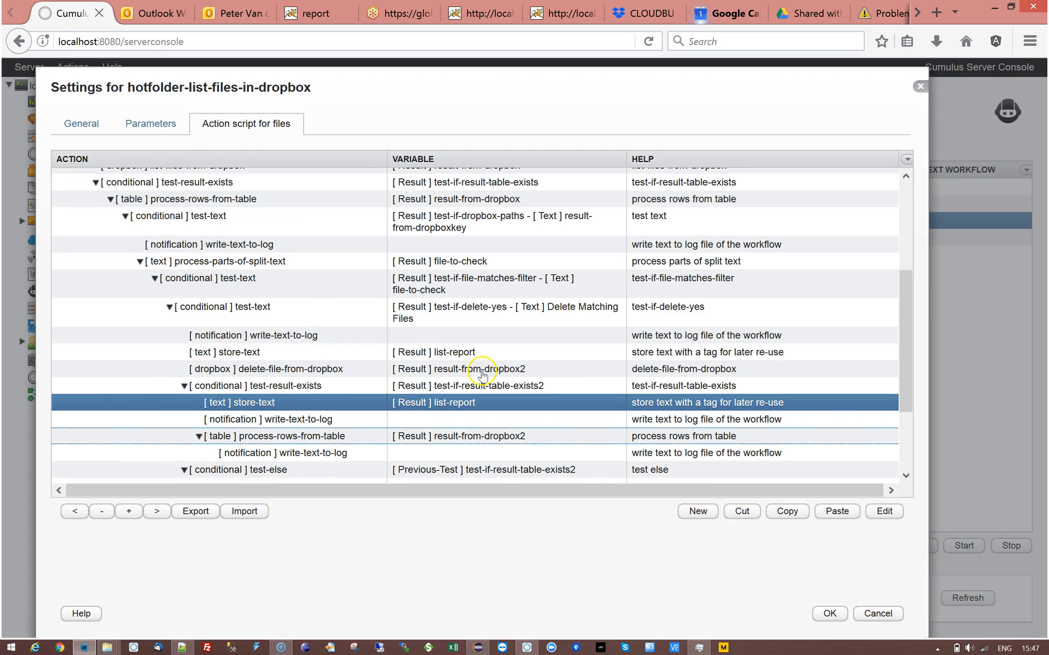
scroll(304, 385, down, 2)
double_click(311, 343)
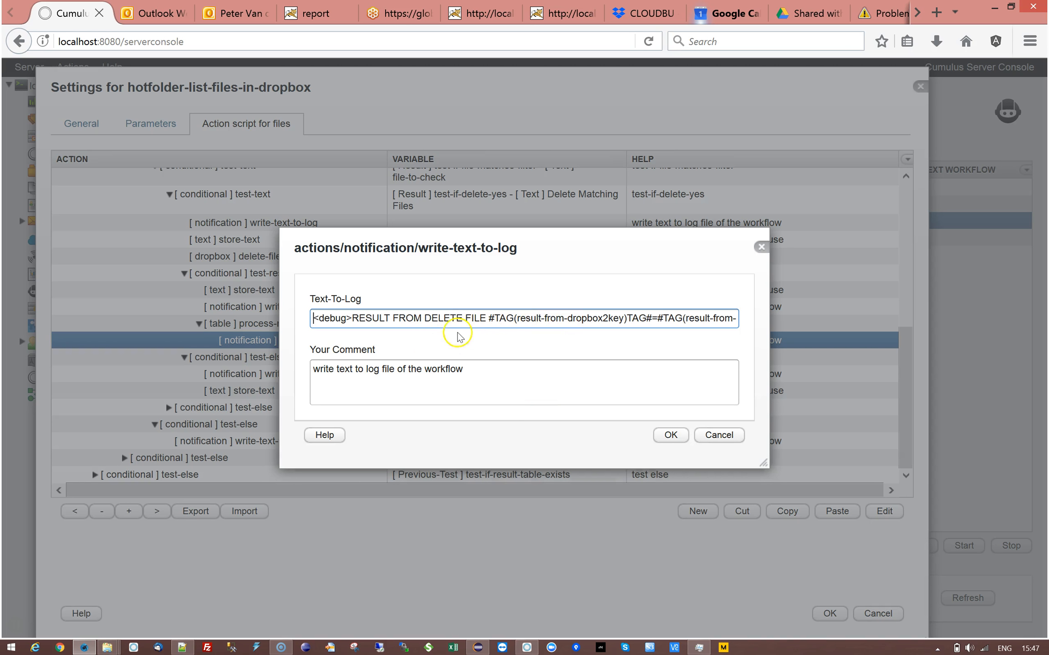
click(718, 435)
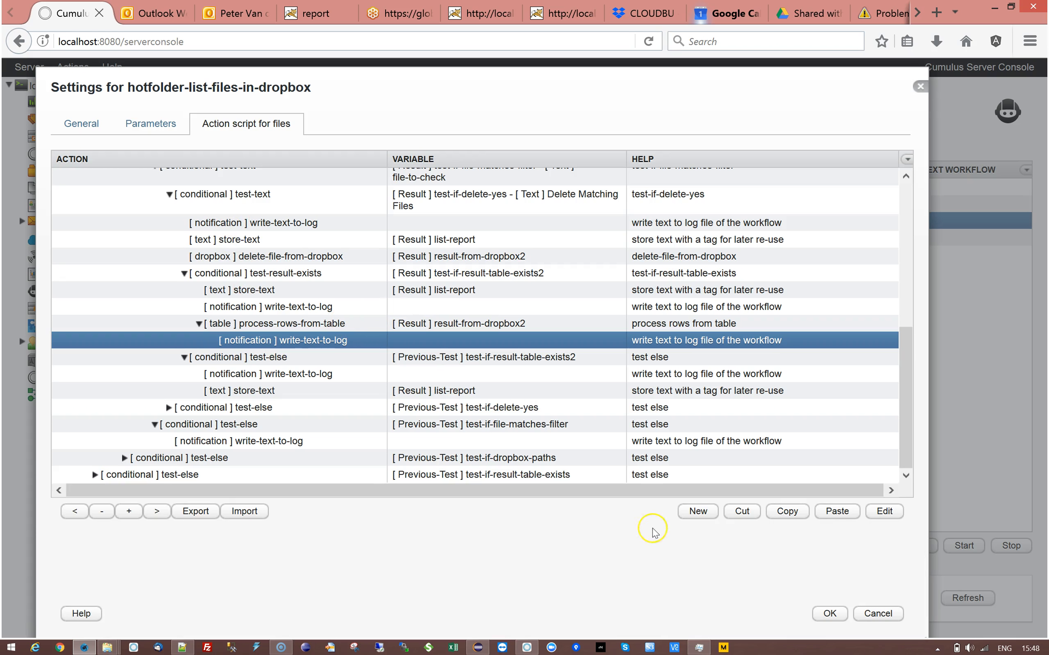
click(877, 613)
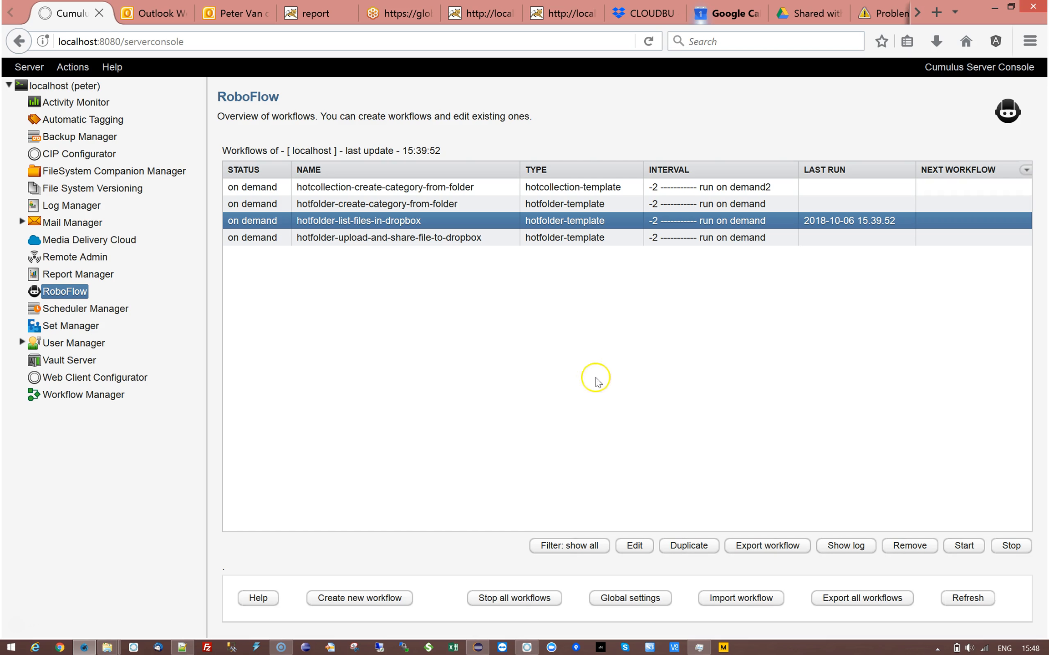
Step: Review the log of the hotfolder-list-files-in-dropbox workflow, and return to the workflow overview
click(821, 539)
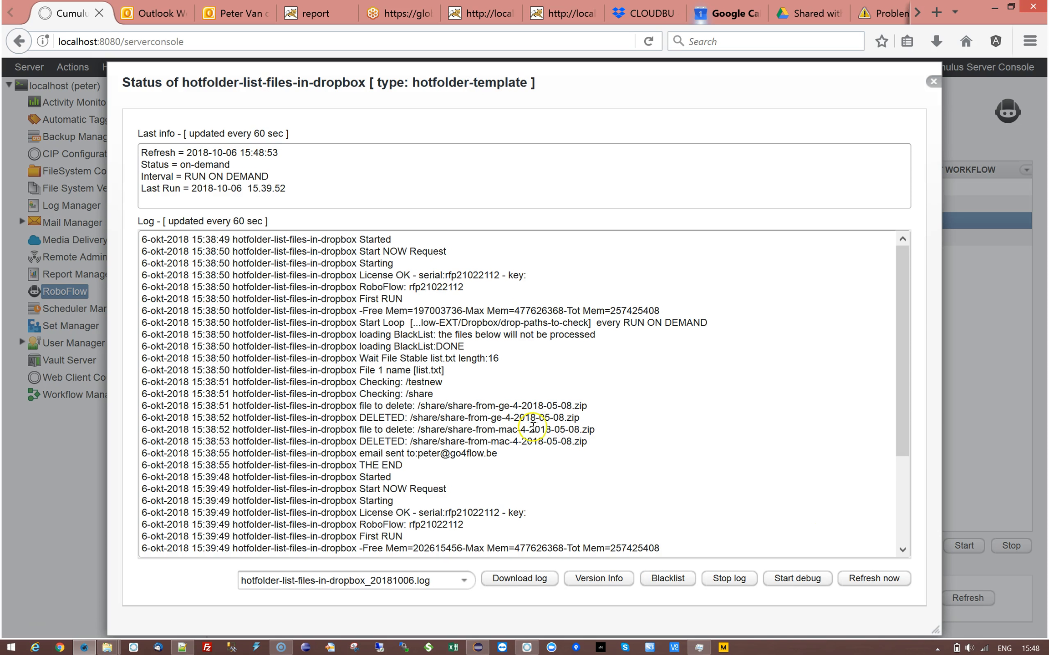
drag(905, 361, 897, 175)
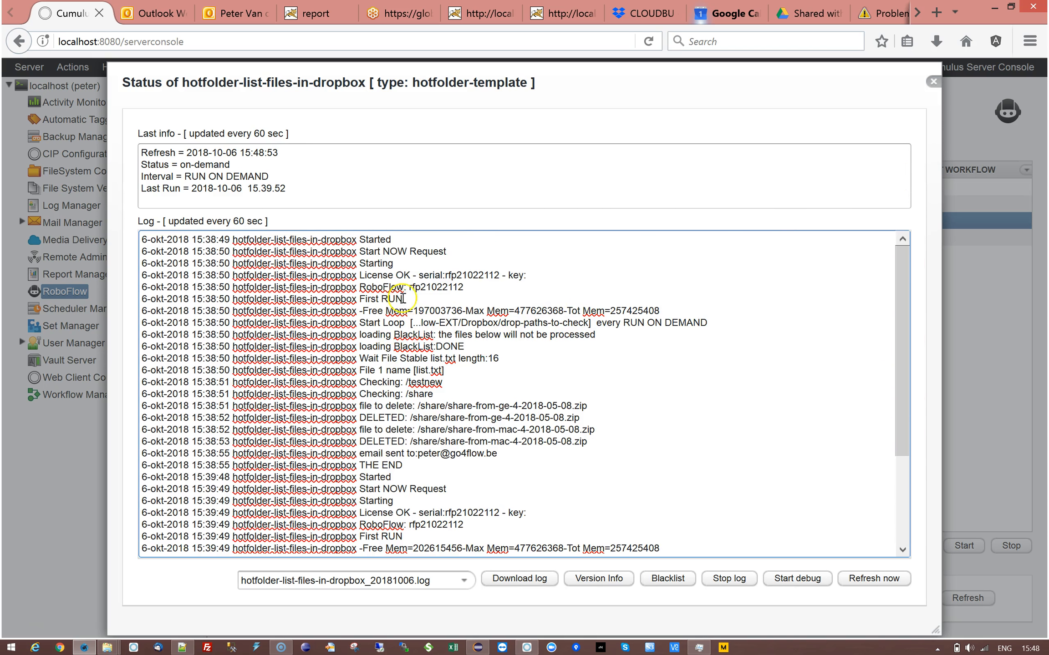
drag(407, 311, 532, 358)
click(649, 349)
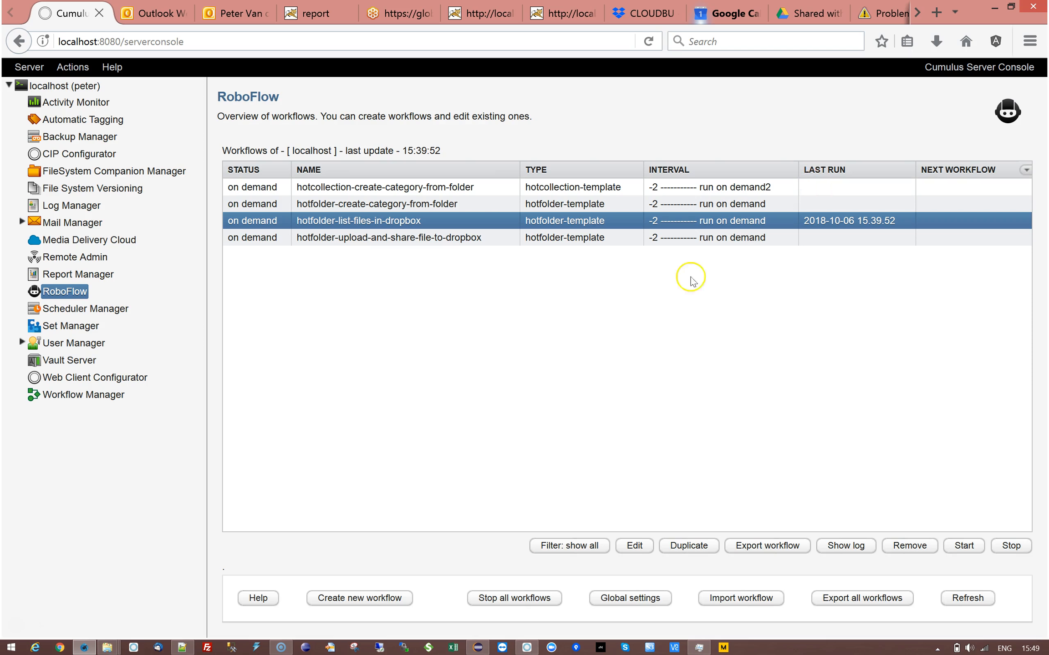
click(933, 82)
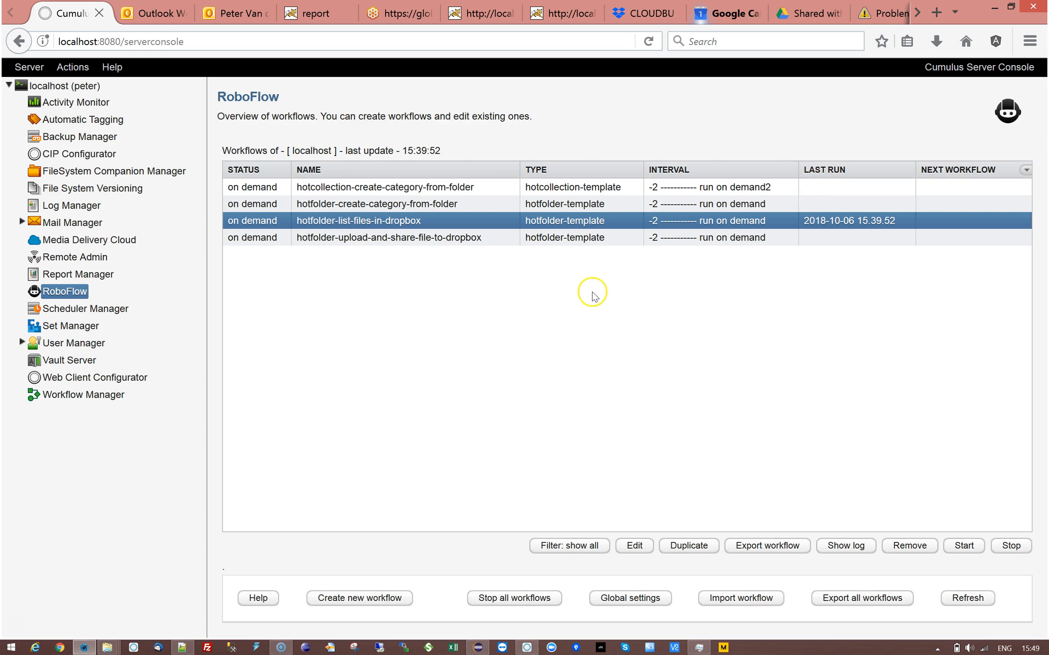